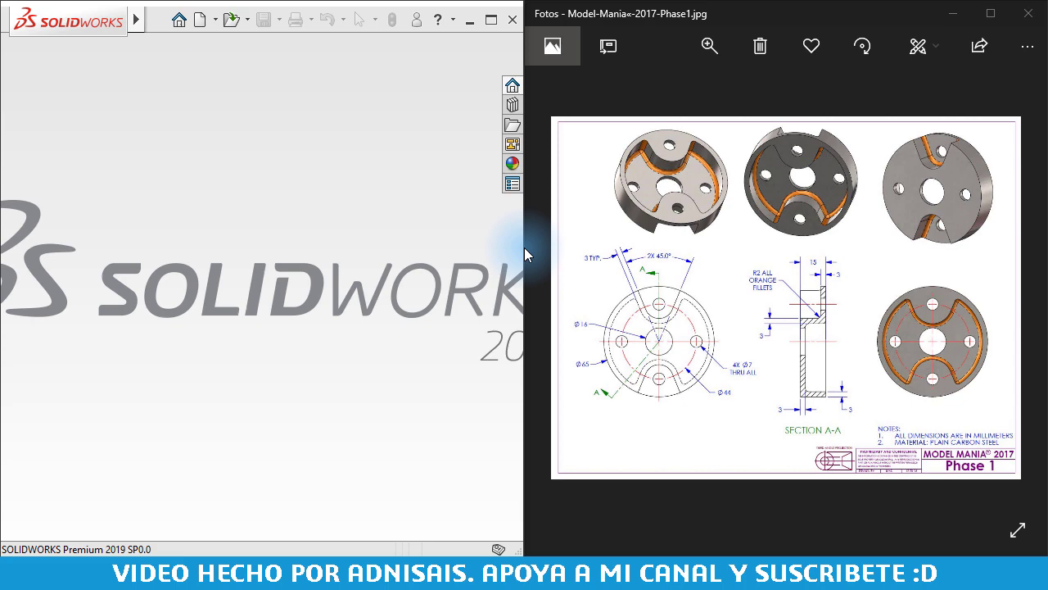
Zoom into the reference drawing to read the Ø65, Ø44 and Ø16 dimensions and Section A-A.
{"action": "double_click", "coordinate": [687, 327]}
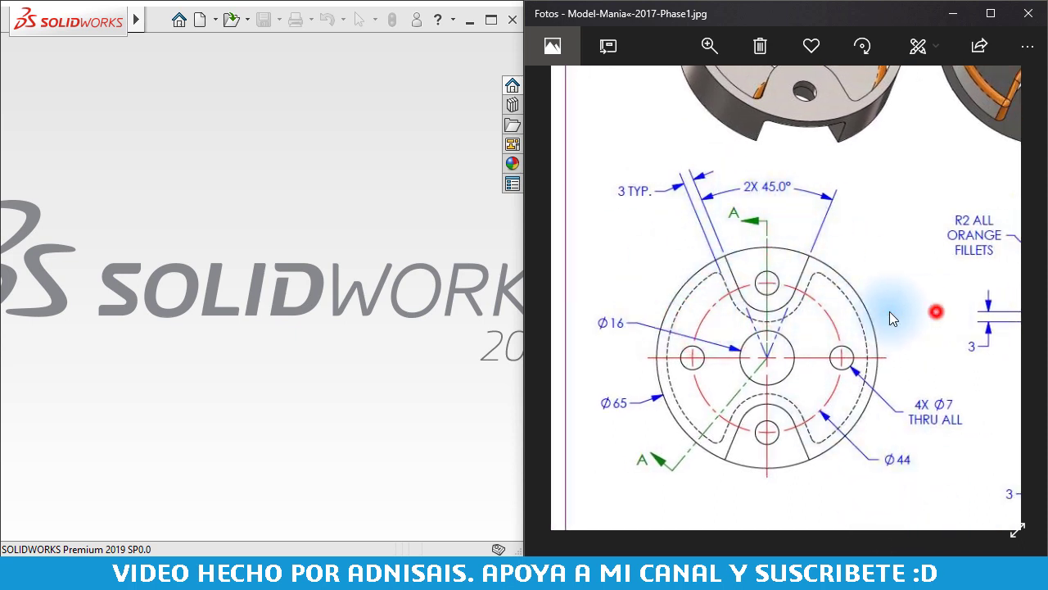
{"action": "mouse_move", "coordinate": [892, 318]}
{"action": "left_mouse_down"}
{"action": "mouse_move", "coordinate": [803, 300]}
{"action": "mouse_move", "coordinate": [741, 303]}
{"action": "left_mouse_up"}
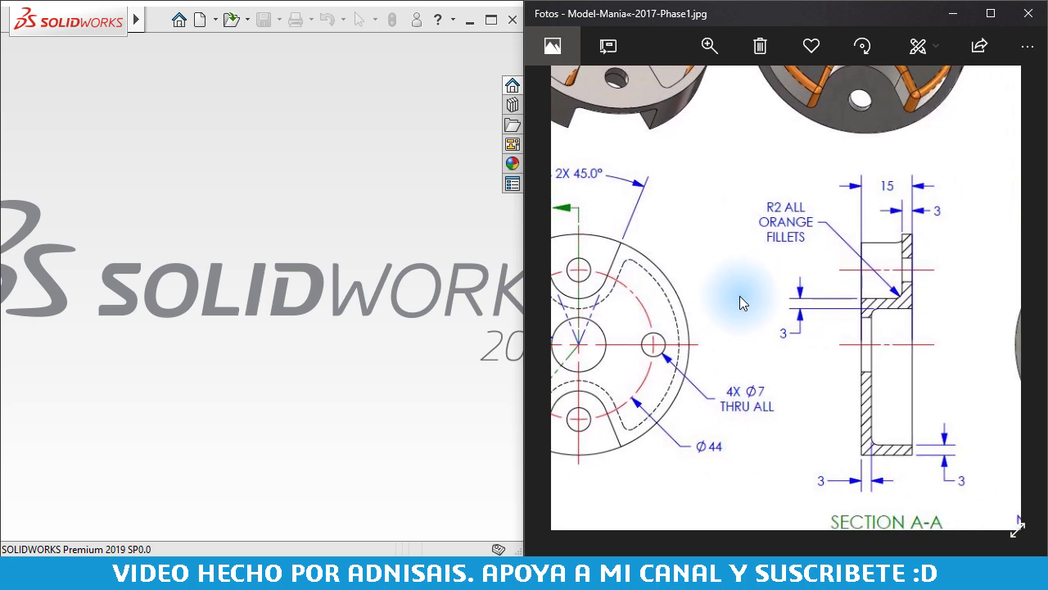
{"action": "mouse_move", "coordinate": [877, 272]}
{"action": "left_mouse_down"}
{"action": "mouse_move", "coordinate": [725, 273]}
{"action": "mouse_move", "coordinate": [708, 365]}
{"action": "mouse_move", "coordinate": [788, 515]}
{"action": "left_mouse_up"}
{"action": "mouse_move", "coordinate": [760, 298]}
{"action": "left_mouse_down"}
{"action": "mouse_move", "coordinate": [984, 322]}
{"action": "mouse_move", "coordinate": [994, 296]}
{"action": "left_mouse_up"}
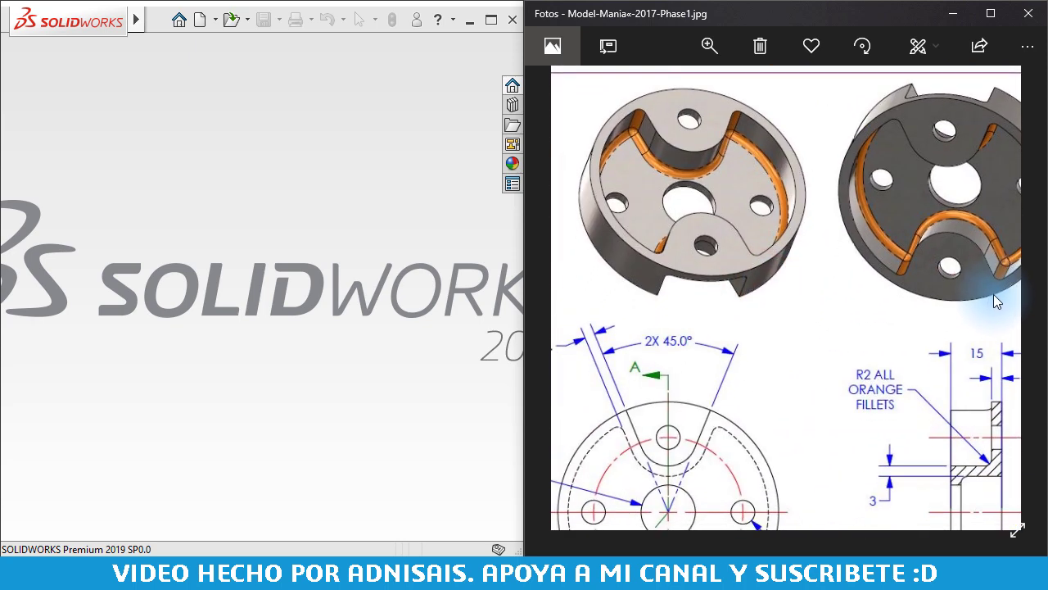
{"action": "mouse_move", "coordinate": [826, 293]}
{"action": "left_mouse_down"}
{"action": "mouse_move", "coordinate": [859, 276]}
{"action": "mouse_move", "coordinate": [884, 218]}
{"action": "mouse_move", "coordinate": [870, 351]}
{"action": "mouse_move", "coordinate": [885, 320]}
{"action": "left_mouse_up"}
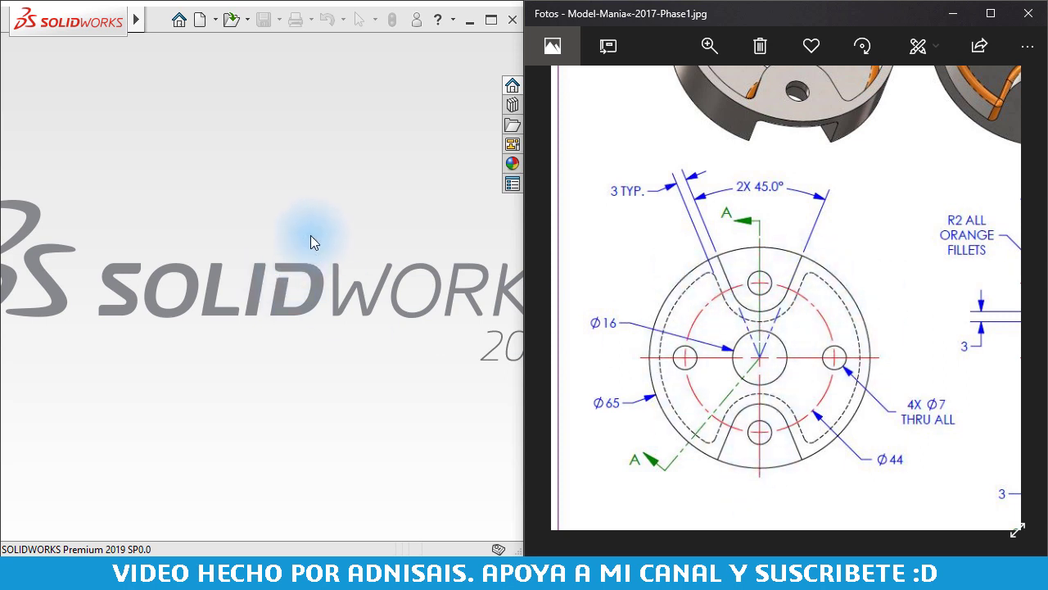
{"action": "left_click", "coordinate": [322, 263]}
Create a new part from the Modelmania template and start a sketch on the Alzado plane.
{"action": "left_click", "coordinate": [198, 24]}
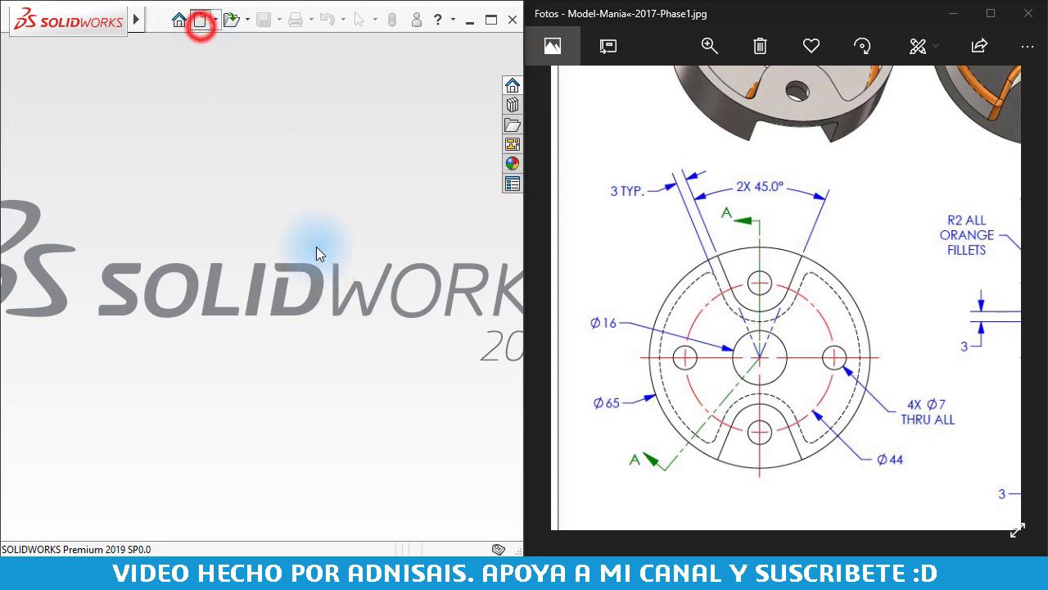
{"action": "left_click", "coordinate": [305, 103]}
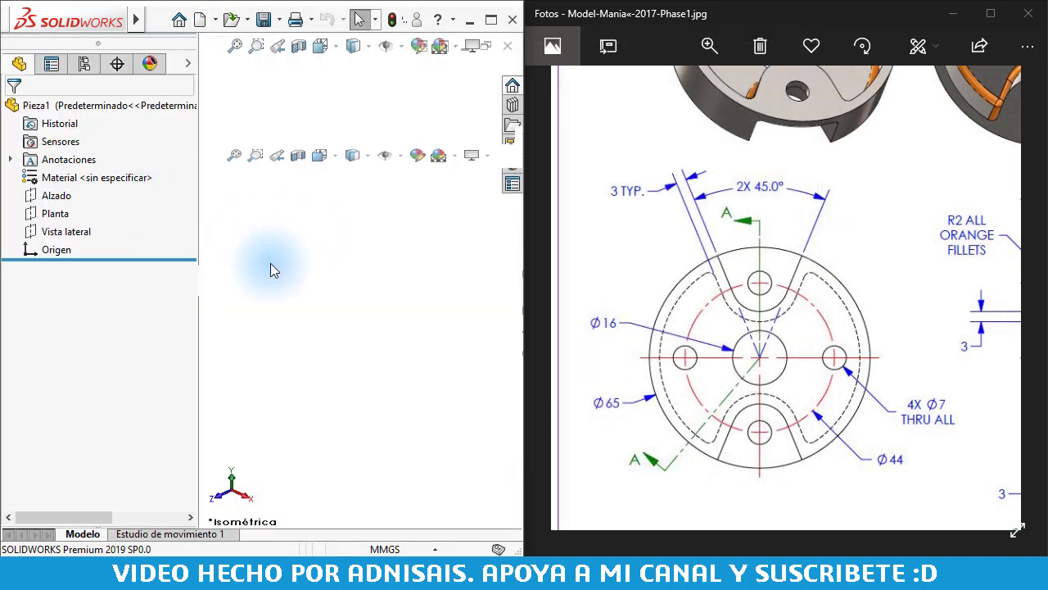
{"action": "left_click", "coordinate": [270, 263]}
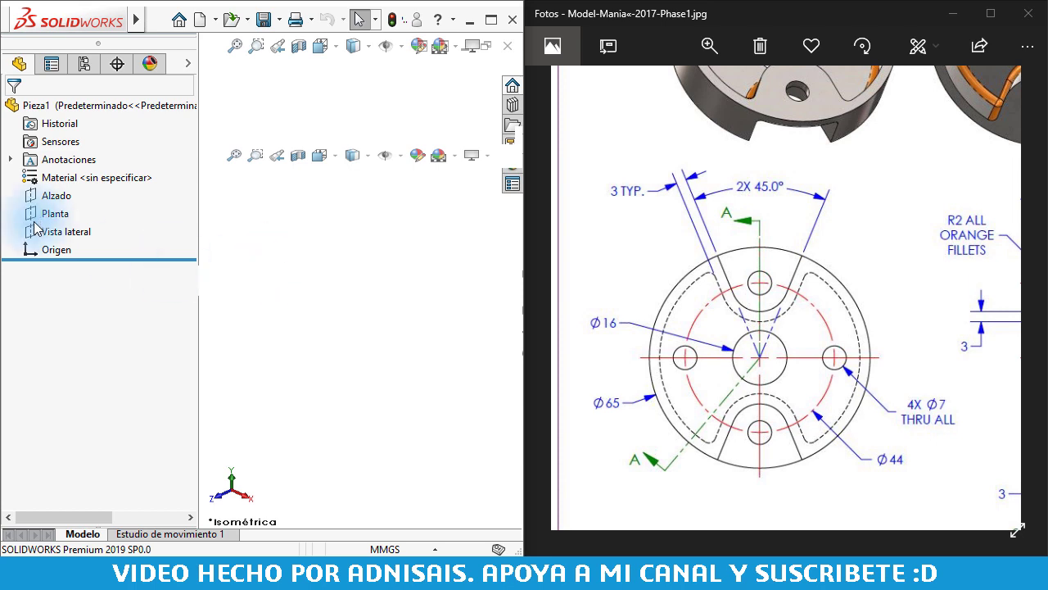
{"action": "left_click", "coordinate": [45, 306]}
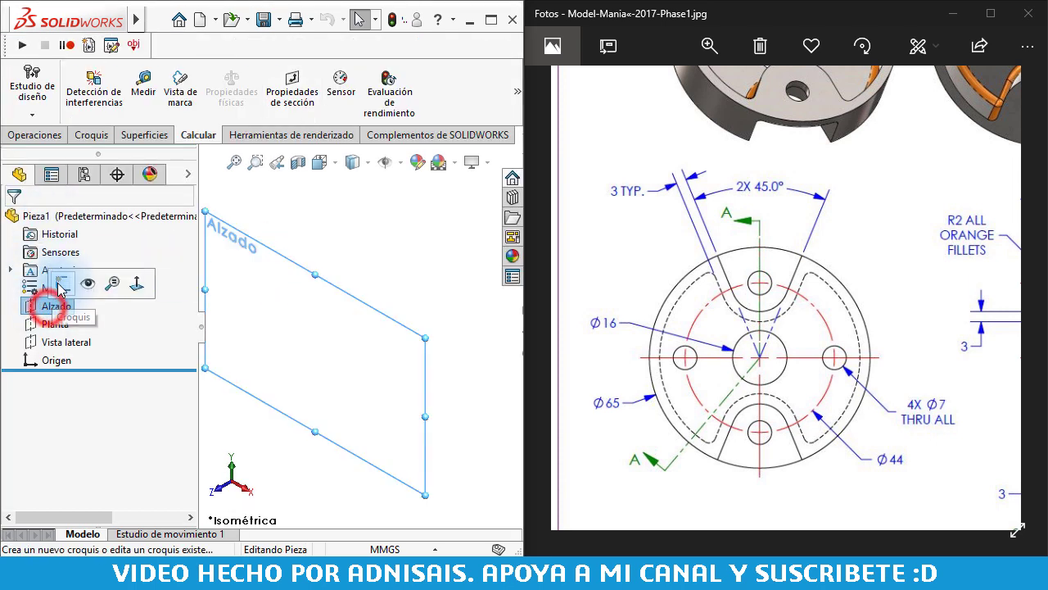
{"action": "left_click", "coordinate": [61, 284]}
Draw a circle centred on the origin and dimension its diameter to 65 mm.
{"action": "right_click_drag", "start_coordinate": [305, 332], "coordinate": [429, 334]}
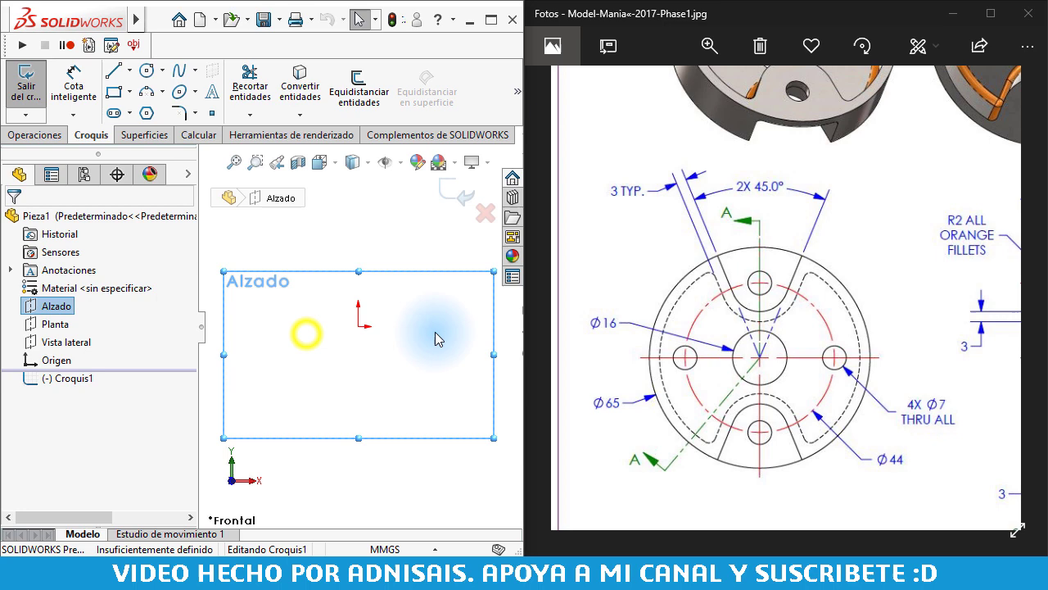
{"action": "left_click", "coordinate": [359, 328]}
{"action": "left_click", "coordinate": [420, 246]}
{"action": "right_click_drag", "start_coordinate": [432, 452], "coordinate": [444, 281]}
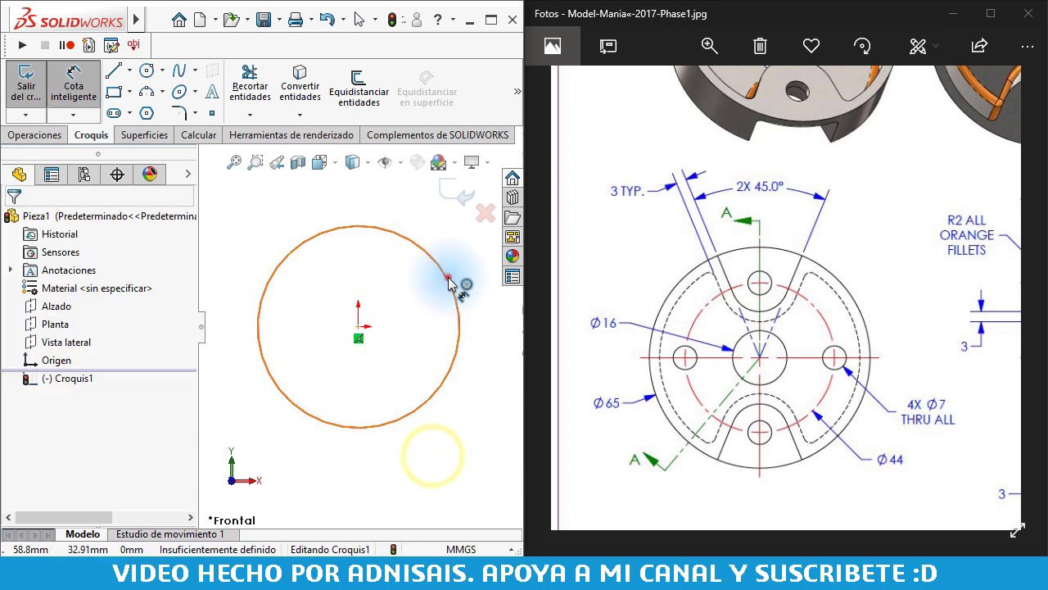
{"action": "left_click", "coordinate": [449, 280]}
{"action": "left_click", "coordinate": [375, 501]}
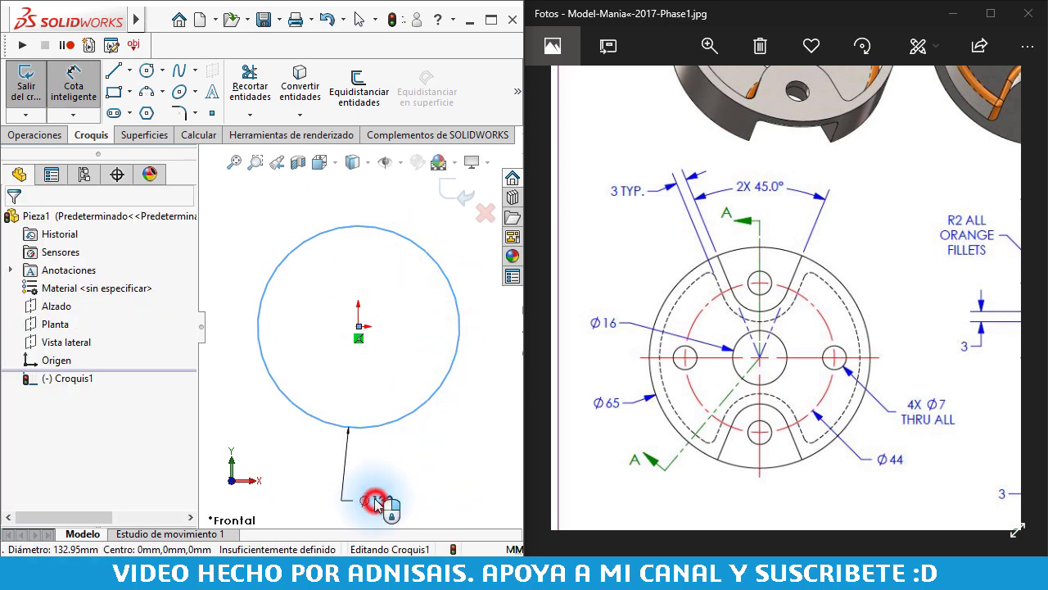
{"action": "type", "text": "65"}
{"action": "key", "text": "Return"}
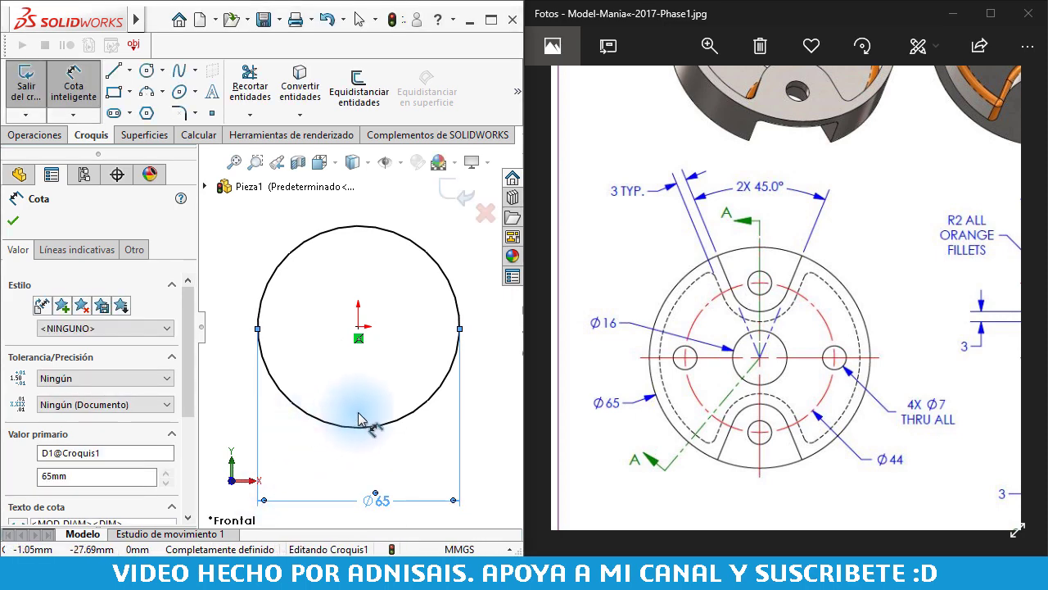
{"action": "key", "text": "Escape"}
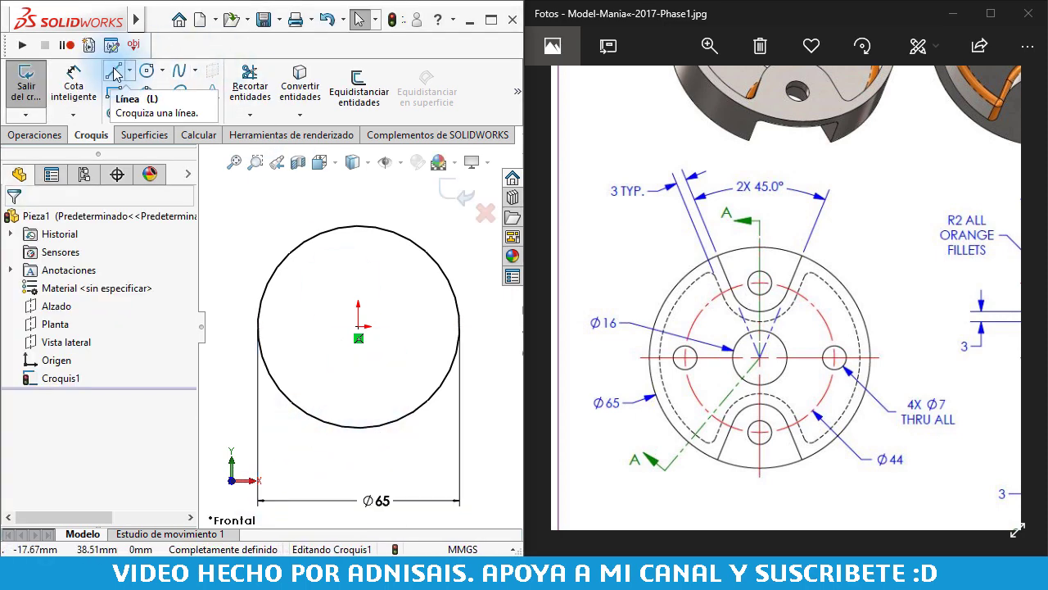
Draw a U-shaped slot at the top of the circle: two lines joined by a tangent arc.
{"action": "left_click", "coordinate": [115, 74]}
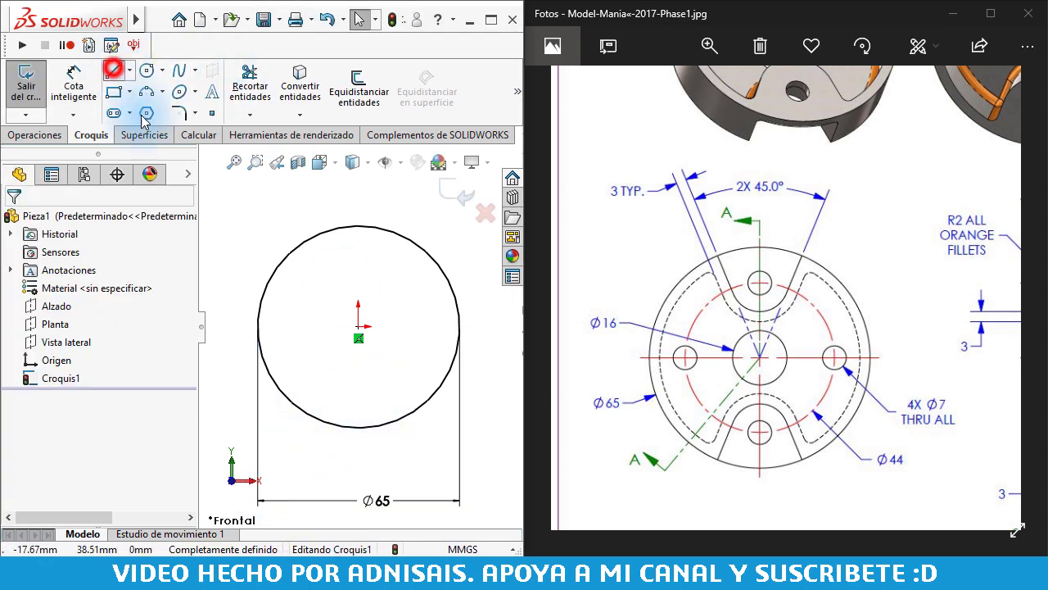
{"action": "left_click", "coordinate": [322, 233]}
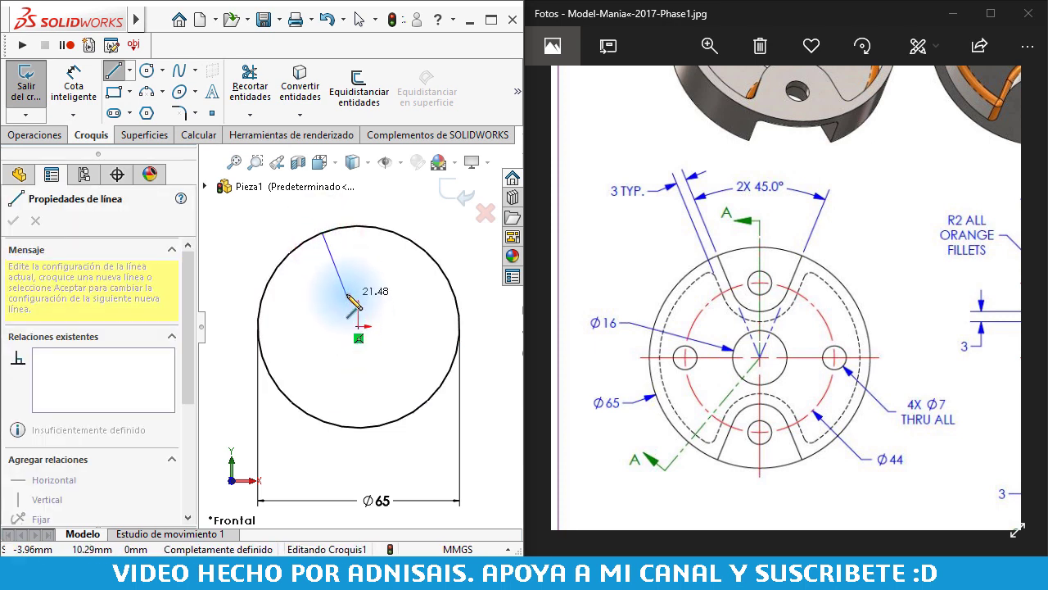
{"action": "left_click", "coordinate": [336, 267]}
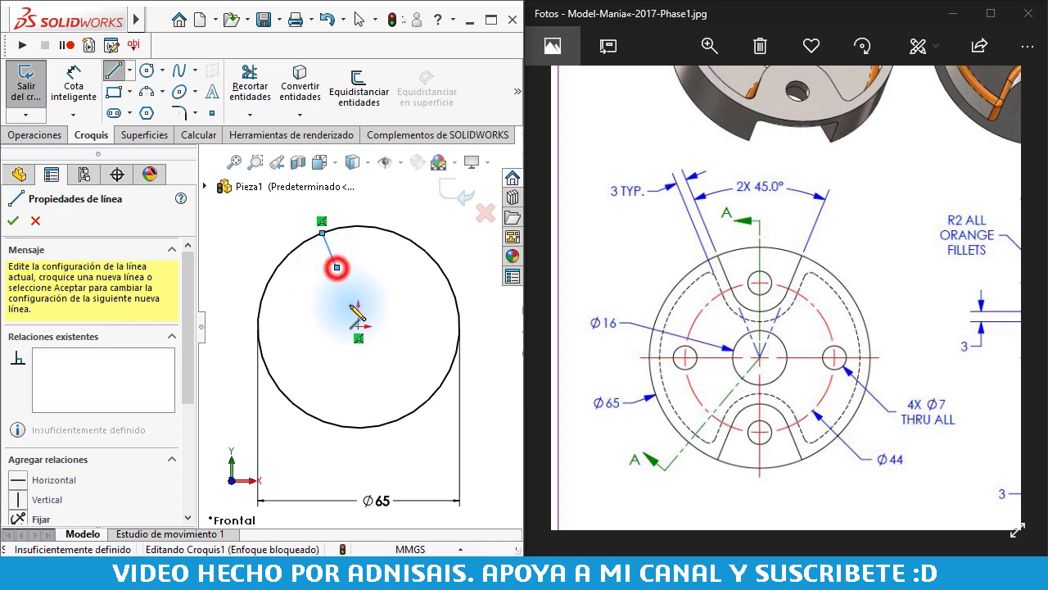
{"action": "left_click", "coordinate": [383, 267]}
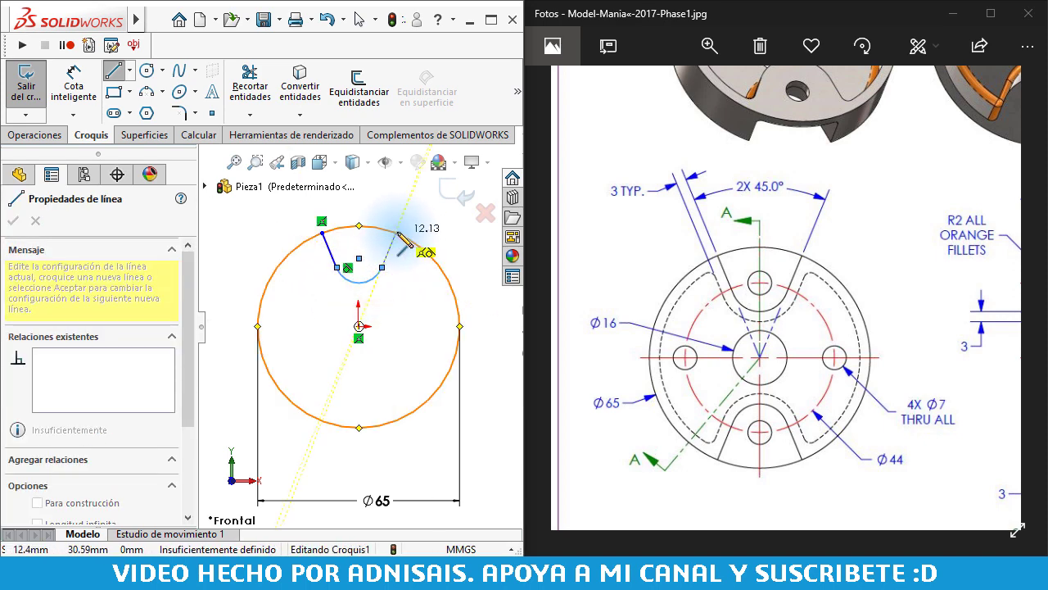
{"action": "left_click", "coordinate": [400, 235]}
{"action": "key", "text": "Escape"}
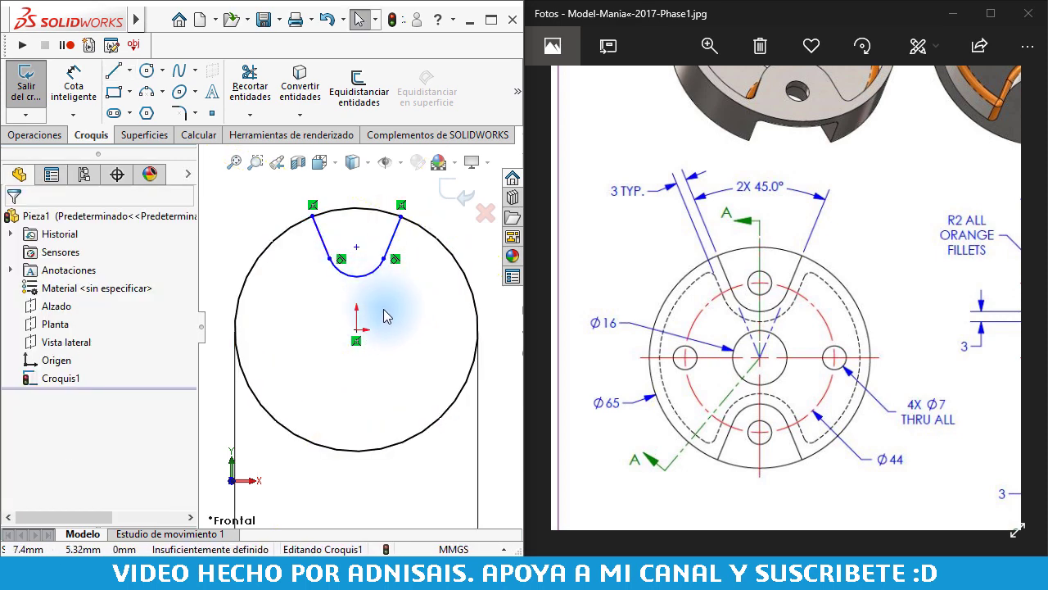
Make the left slot line coincident with the circle centre and both slot lines equal.
{"action": "left_click", "coordinate": [316, 230]}
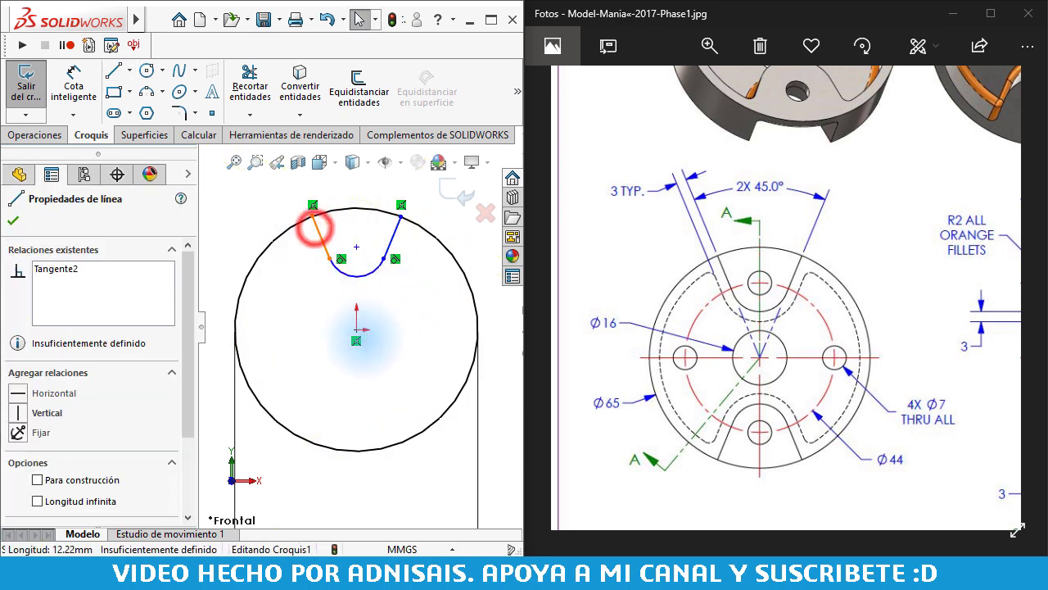
{"action": "left_click", "coordinate": [357, 330], "text": "ctrl"}
{"action": "left_click", "coordinate": [423, 261]}
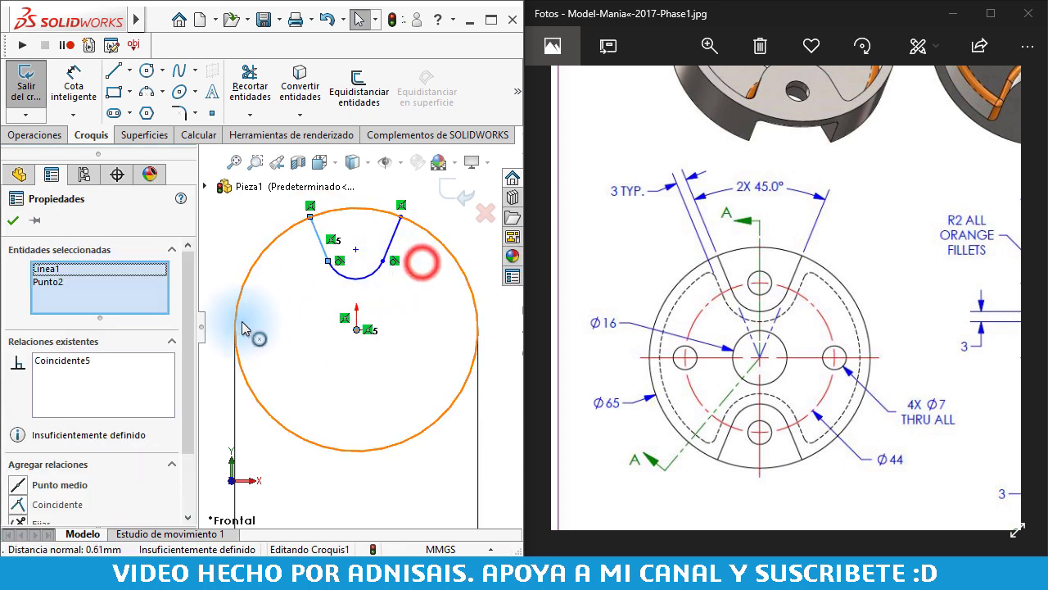
{"action": "left_click", "coordinate": [300, 321]}
{"action": "left_click", "coordinate": [393, 235]}
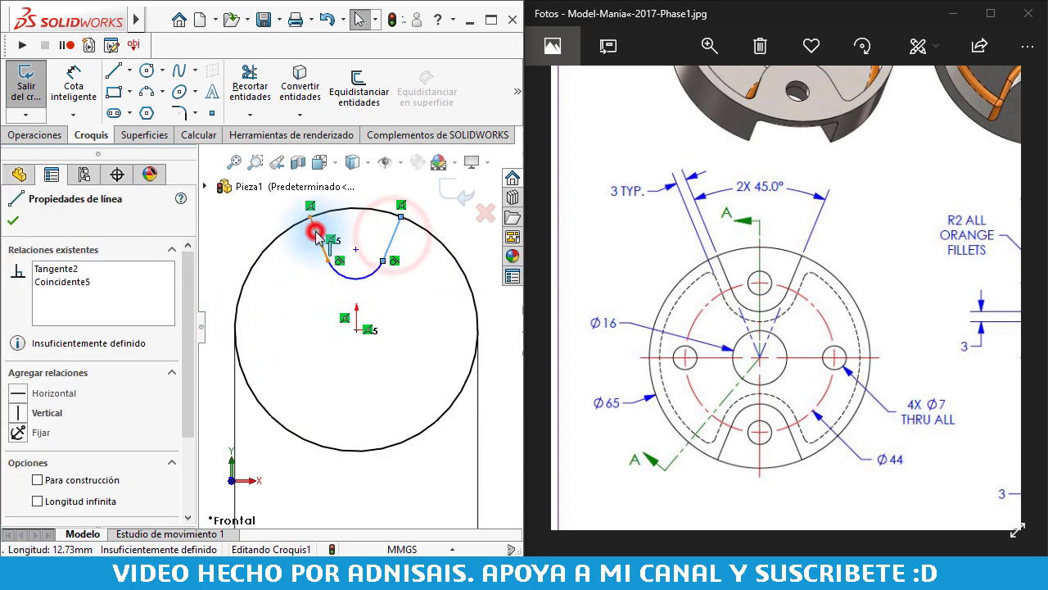
{"action": "left_click", "coordinate": [316, 232], "text": "ctrl"}
{"action": "left_click", "coordinate": [479, 160]}
Make the slot's top endpoints horizontal and drag the bottom point down to deepen the slot.
{"action": "left_click", "coordinate": [407, 366]}
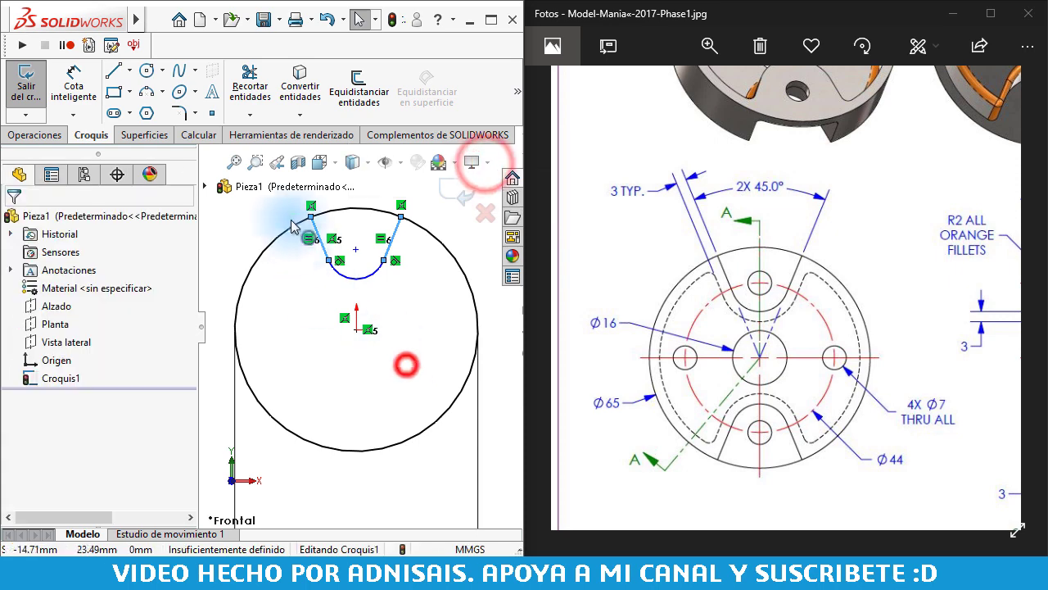
{"action": "left_click", "coordinate": [310, 216]}
{"action": "left_click", "coordinate": [401, 217], "text": "ctrl"}
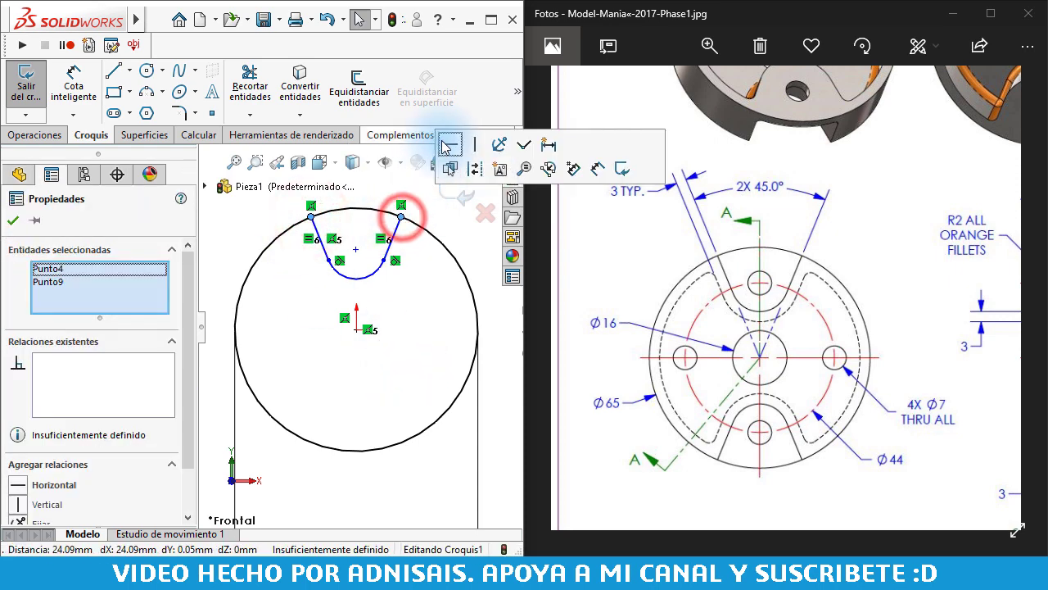
{"action": "left_click", "coordinate": [446, 146]}
{"action": "left_click", "coordinate": [385, 259]}
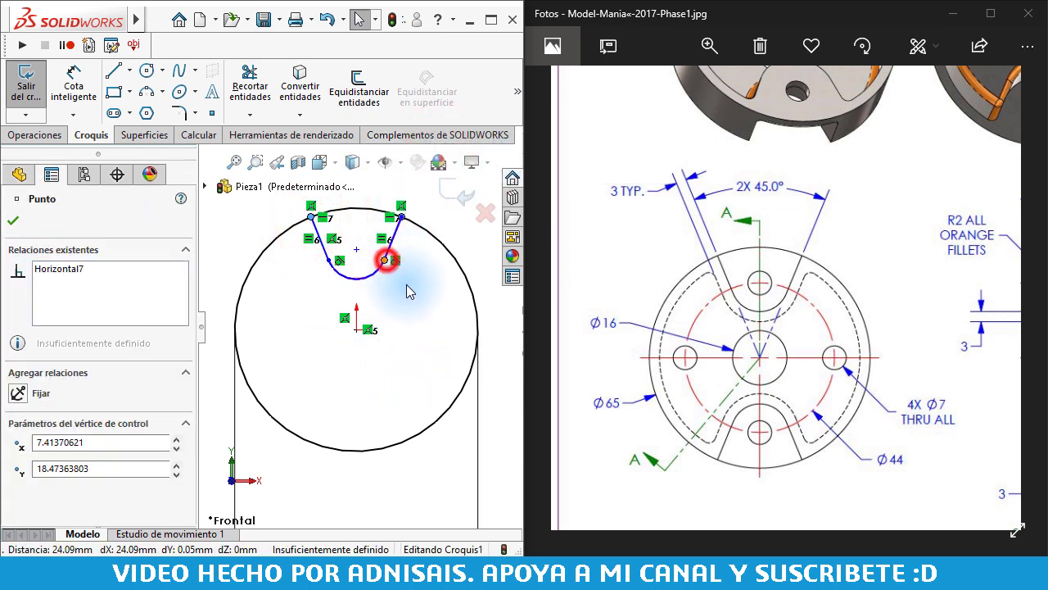
{"action": "left_click_drag", "start_coordinate": [385, 260], "coordinate": [384, 285]}
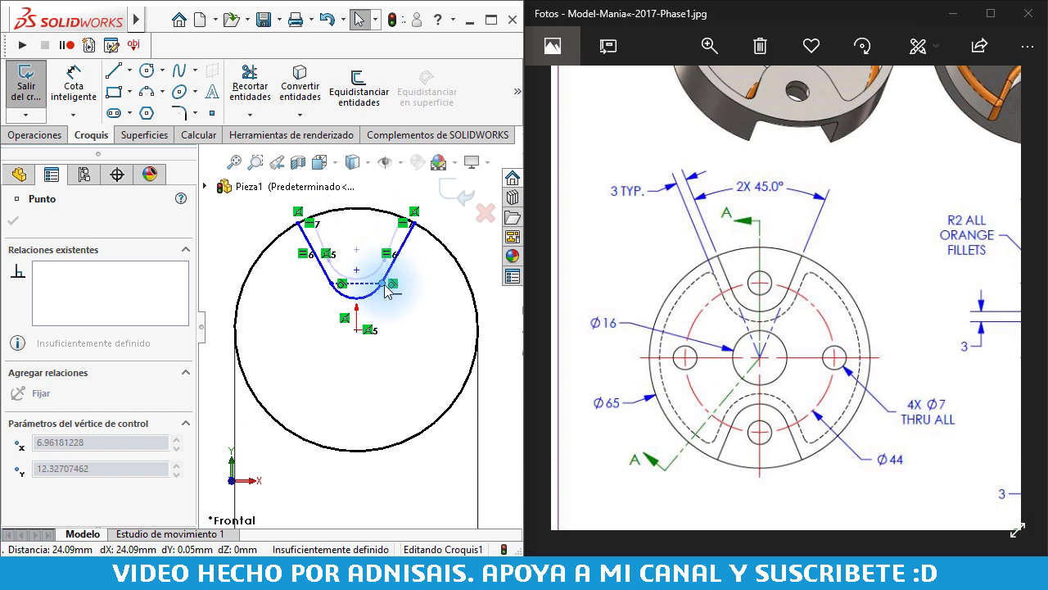
{"action": "left_click", "coordinate": [431, 333]}
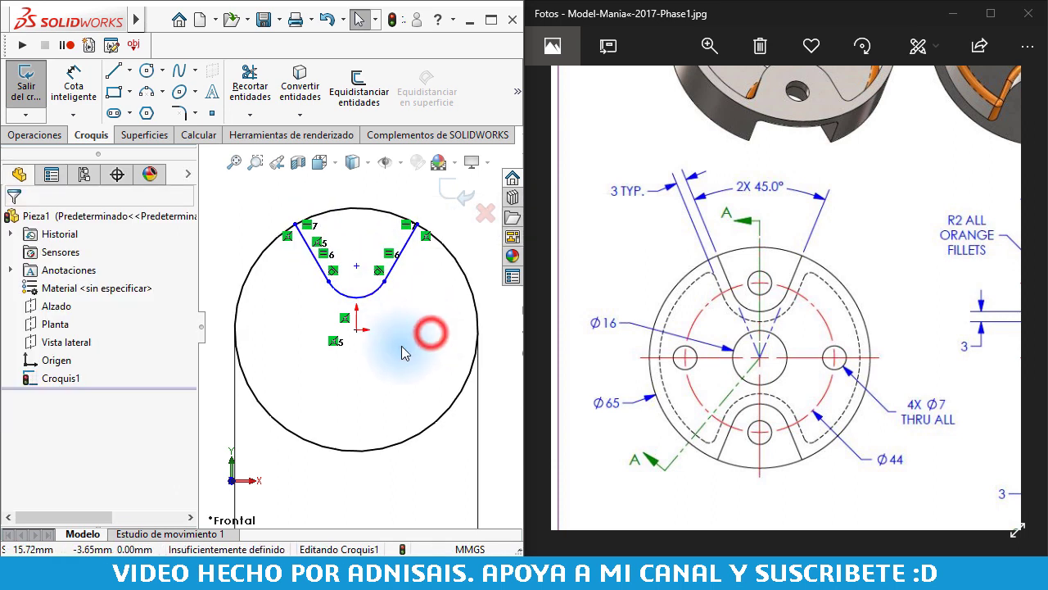
Draw an origin-centred circle reaching the bottom of the slot arc.
{"action": "left_click", "coordinate": [146, 70]}
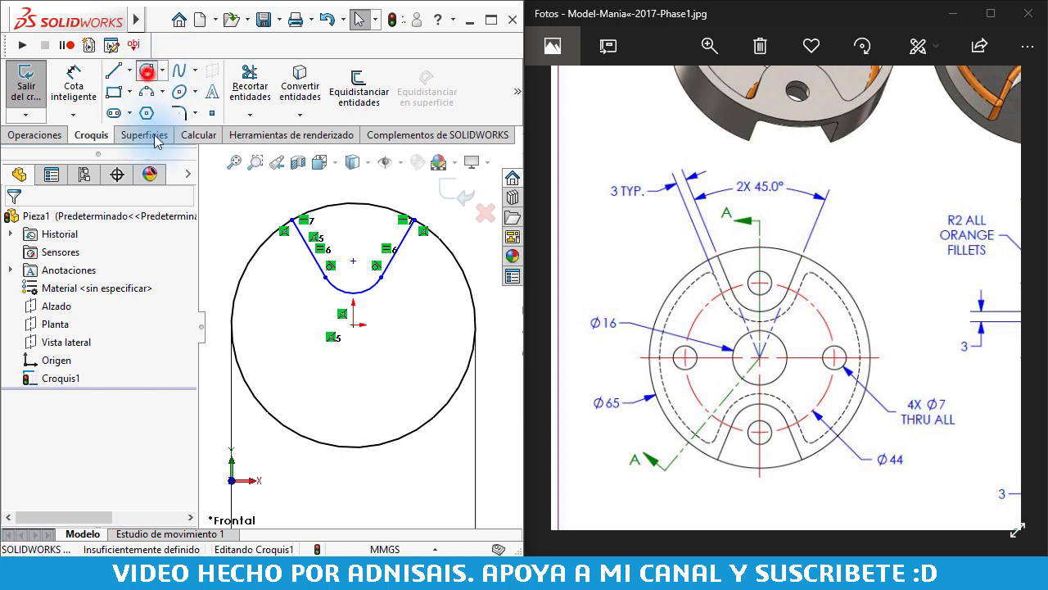
{"action": "left_click", "coordinate": [353, 324]}
{"action": "left_click", "coordinate": [354, 262]}
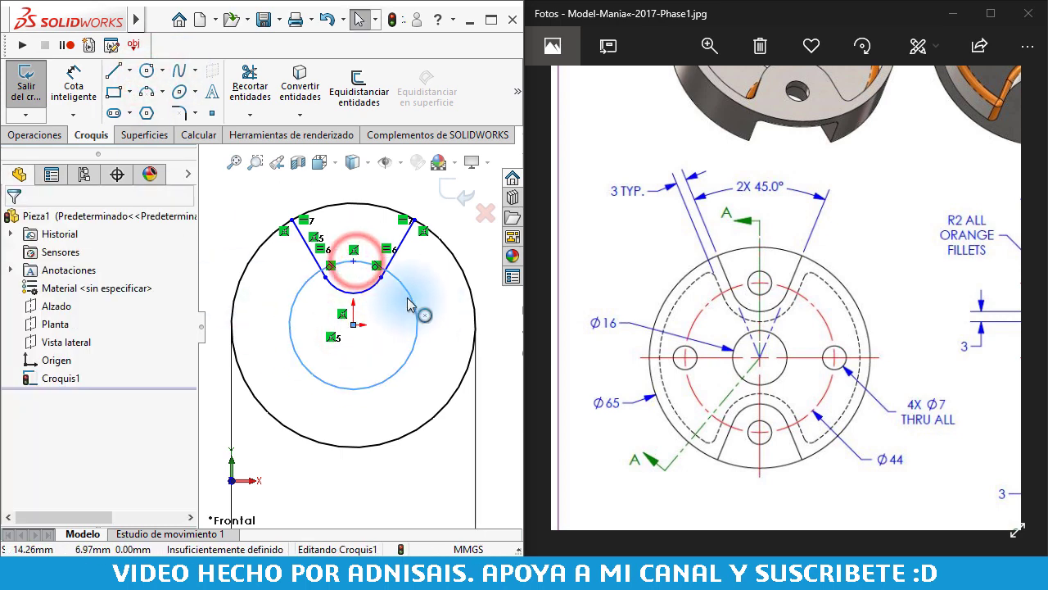
{"action": "right_click", "coordinate": [405, 291]}
{"action": "left_click", "coordinate": [475, 247]}
{"action": "left_click", "coordinate": [458, 326]}
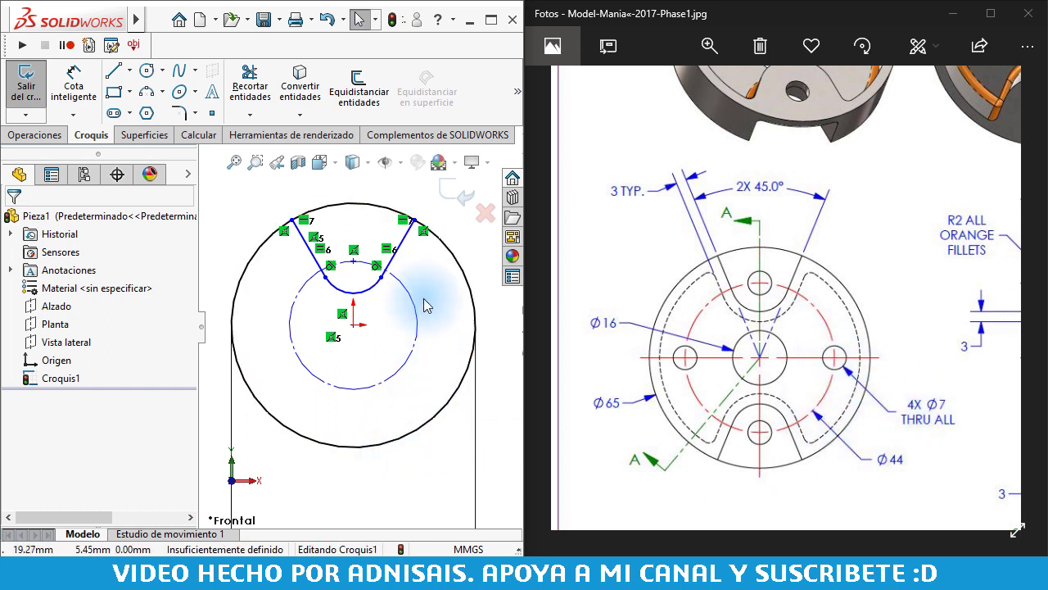
{"action": "left_click", "coordinate": [388, 461]}
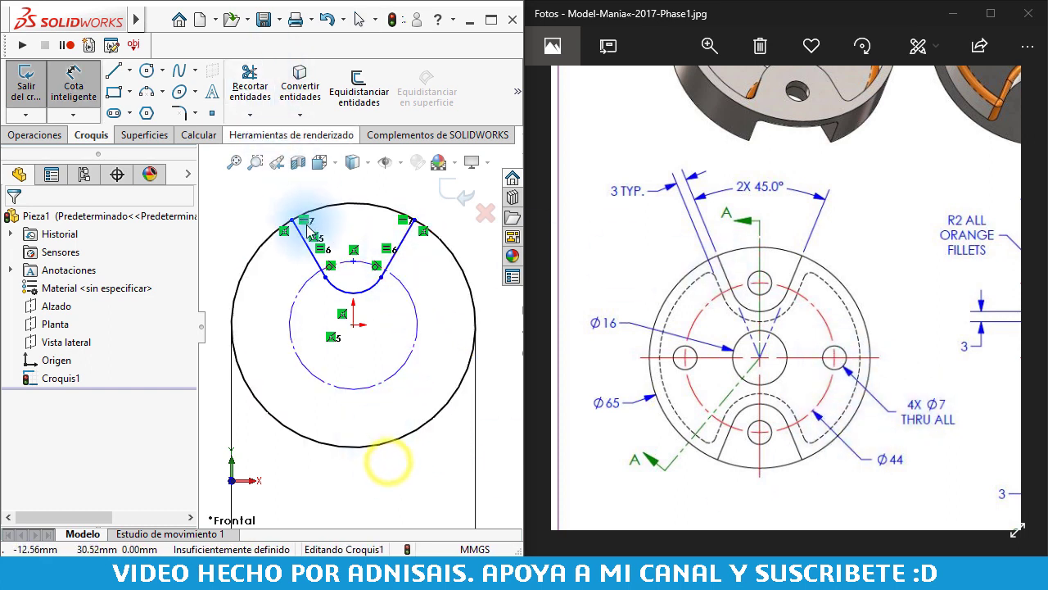
Dimension the angle between the two slot sides to 45°.
{"action": "right_click_drag", "start_coordinate": [302, 238], "coordinate": [303, 209]}
{"action": "left_click", "coordinate": [403, 240]}
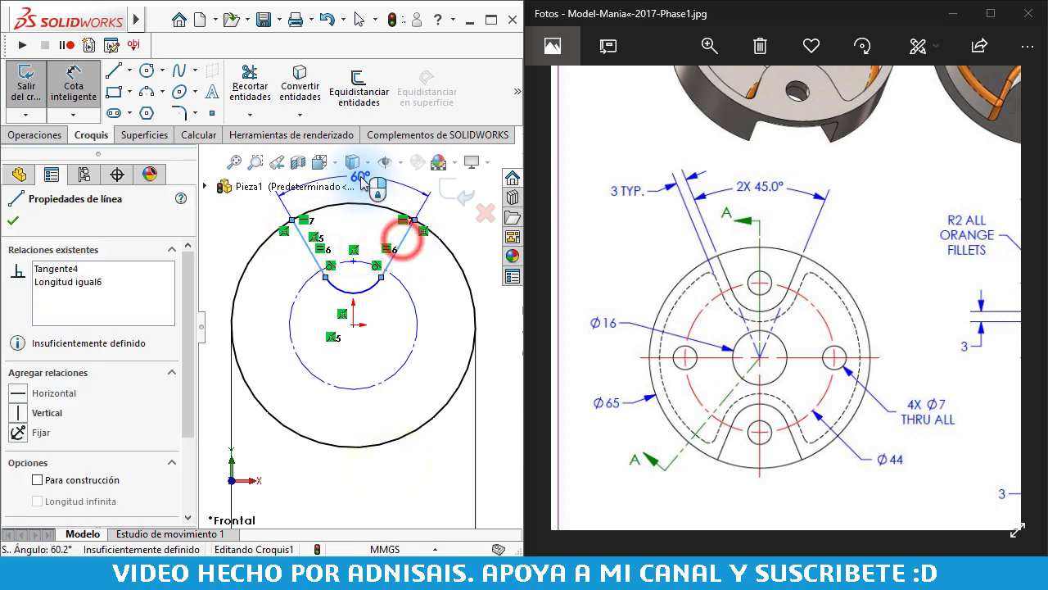
{"action": "left_click", "coordinate": [354, 216]}
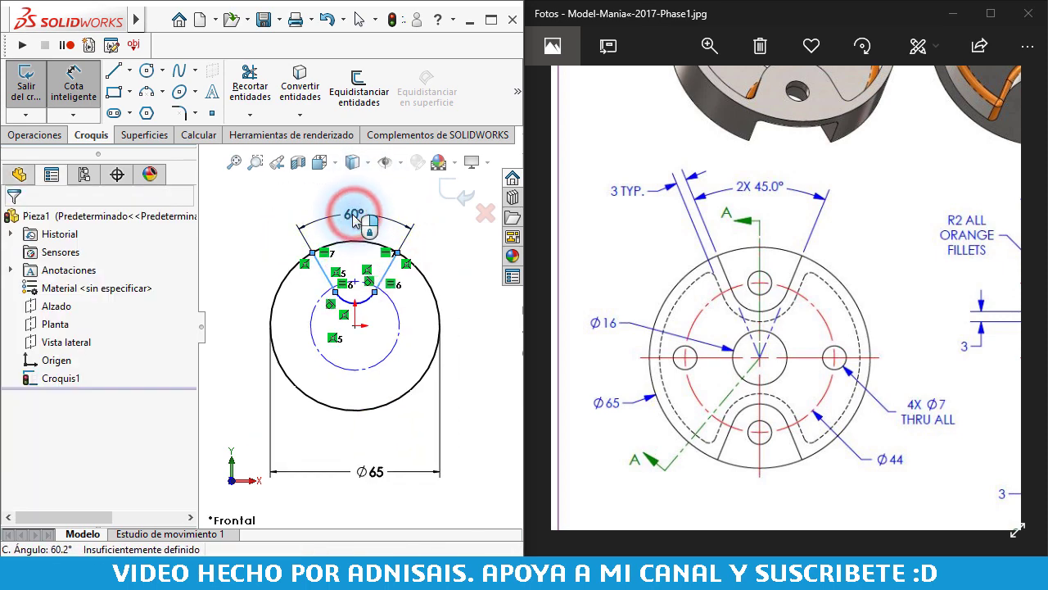
{"action": "type", "text": "45"}
{"action": "key", "text": "Return"}
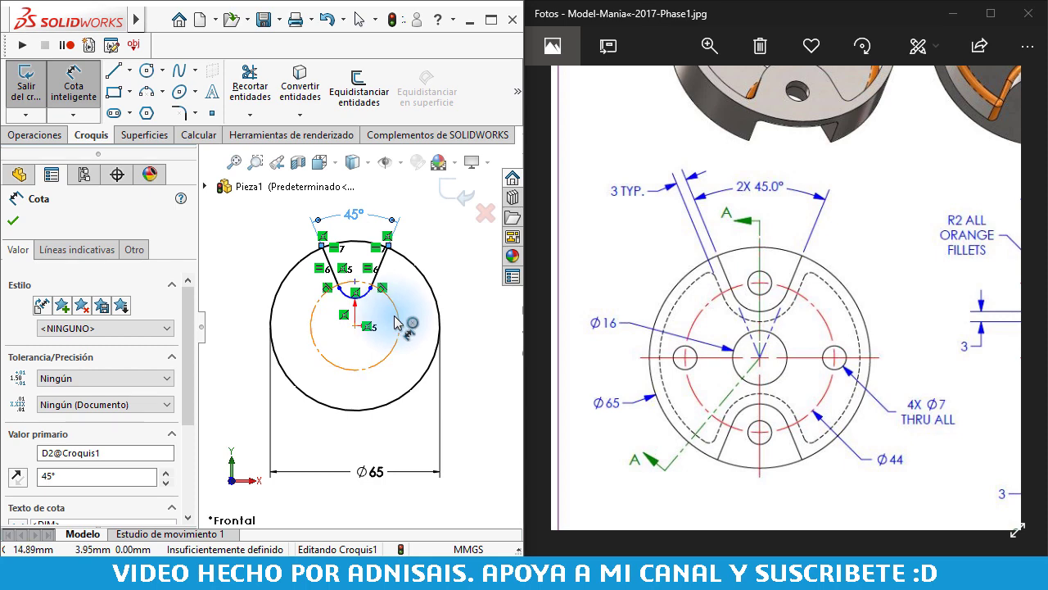
Dimension the dashed bolt circle to Ø44 mm.
{"action": "left_click", "coordinate": [396, 322]}
{"action": "left_click", "coordinate": [489, 353]}
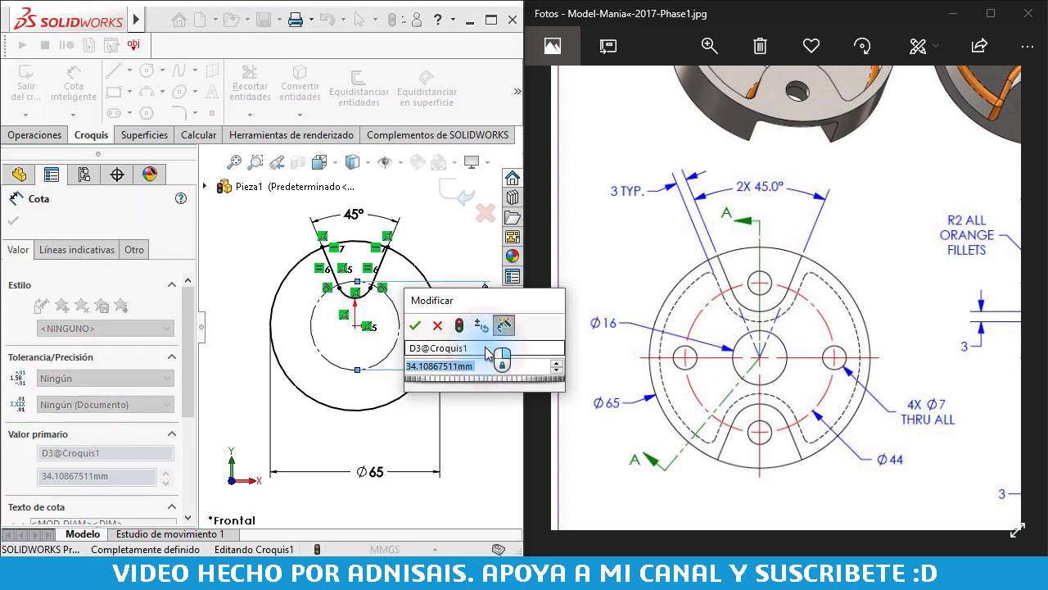
{"action": "type", "text": "44"}
{"action": "key", "text": "Return"}
{"action": "scroll", "coordinate": [459, 336], "scroll_direction": "down", "scroll_amount": 2}
{"action": "key", "text": "Escape"}
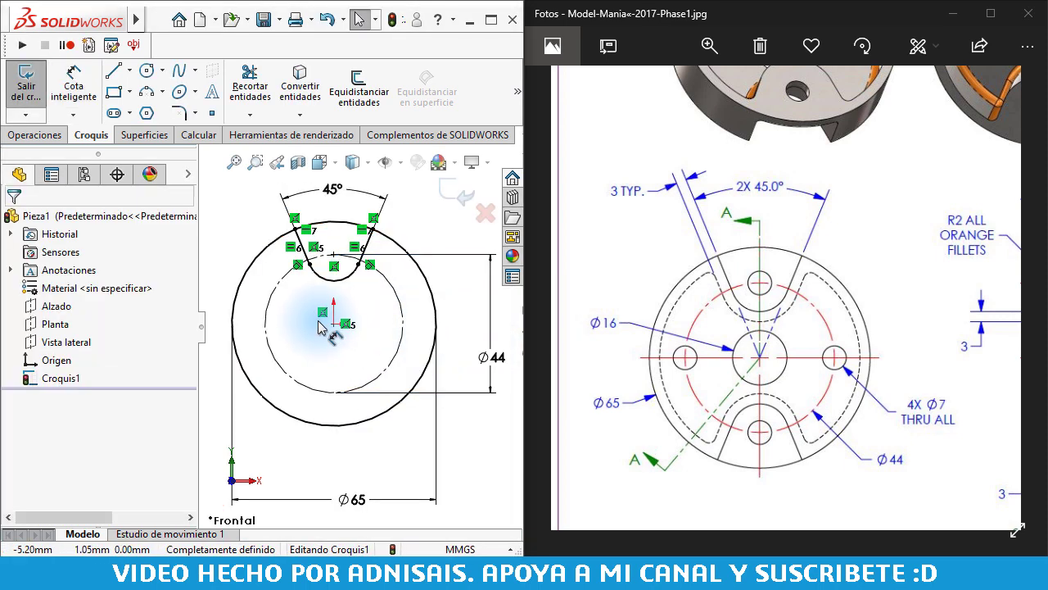
Draw a horizontal centerline from the origin past the outer circle.
{"action": "left_click", "coordinate": [129, 71]}
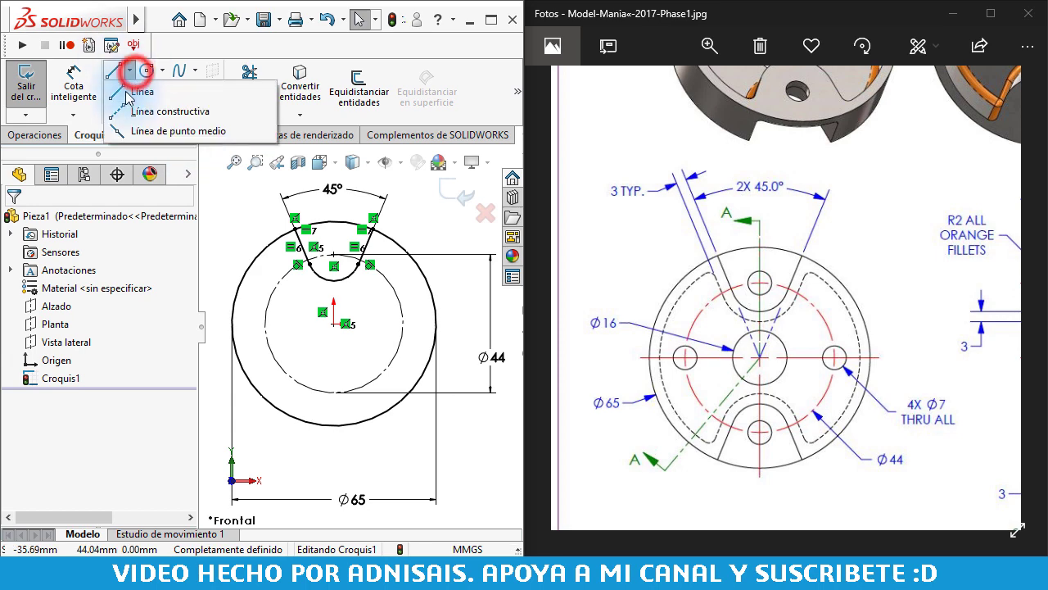
{"action": "left_click", "coordinate": [163, 109]}
{"action": "left_click", "coordinate": [334, 323]}
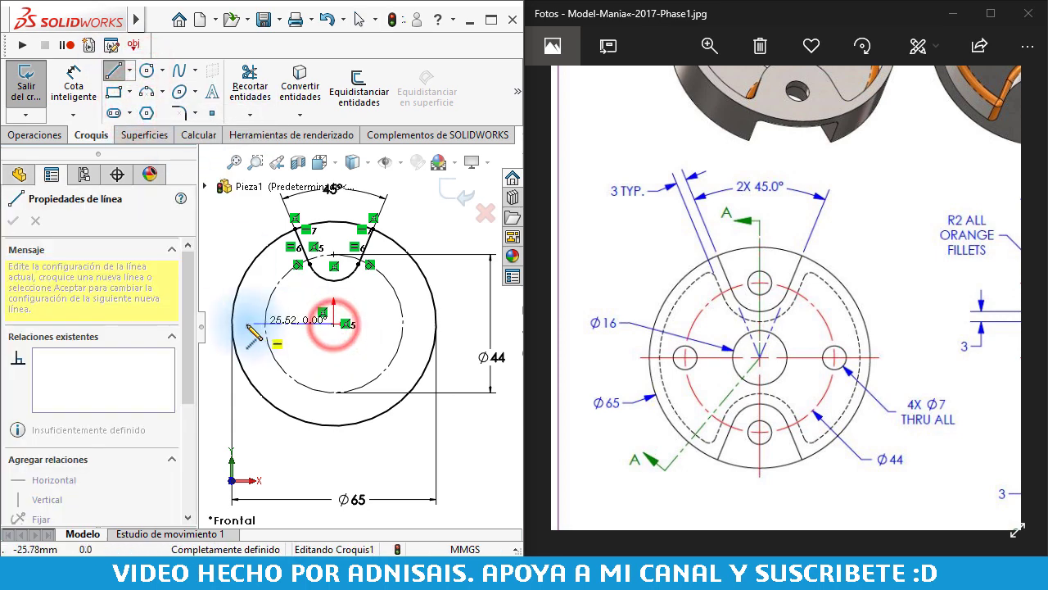
{"action": "left_click", "coordinate": [231, 321]}
{"action": "key", "text": "Escape"}
{"action": "scroll", "coordinate": [360, 326], "scroll_direction": "up", "scroll_amount": 2}
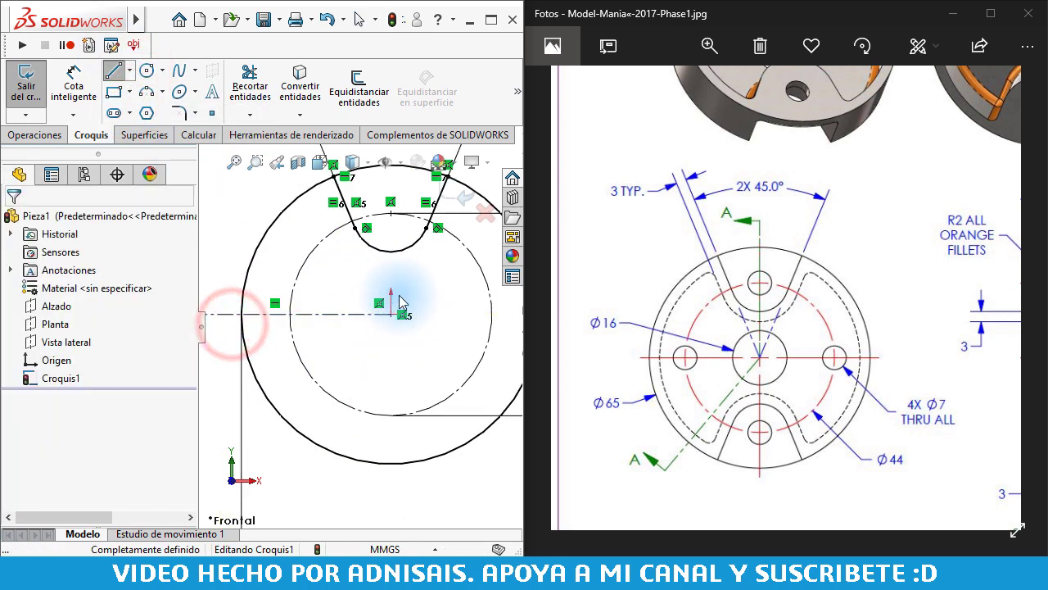
Mirror the top slot's lines and arc across the centerline to create the bottom slot.
{"action": "left_click", "coordinate": [346, 210]}
{"action": "left_click", "coordinate": [399, 246]}
{"action": "left_click", "coordinate": [431, 214], "text": "ctrl"}
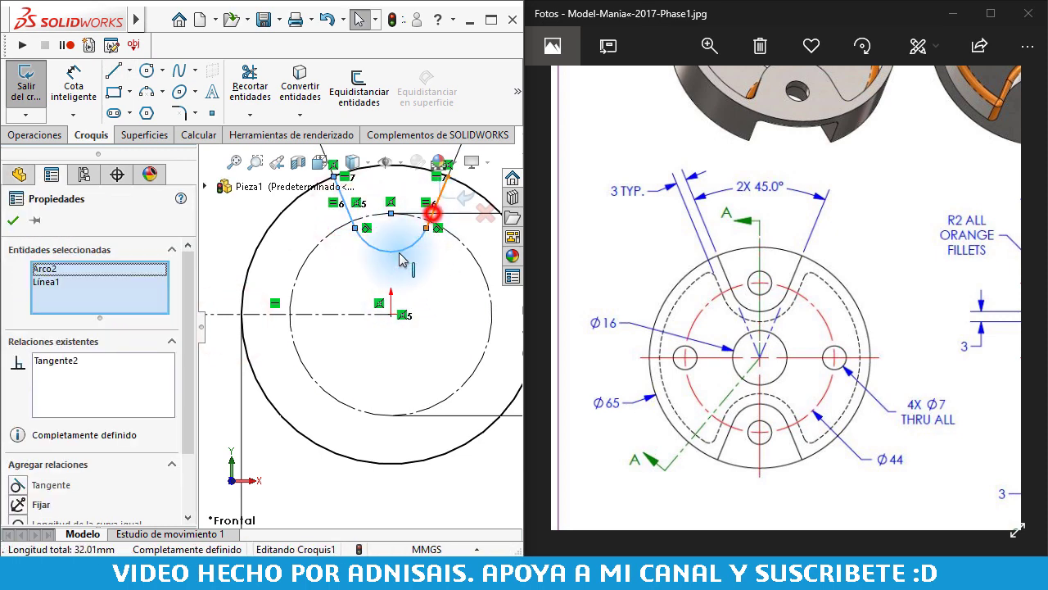
{"action": "left_click", "coordinate": [432, 212], "text": "ctrl"}
{"action": "left_click", "coordinate": [346, 314], "text": "ctrl"}
{"action": "left_click", "coordinate": [512, 107]}
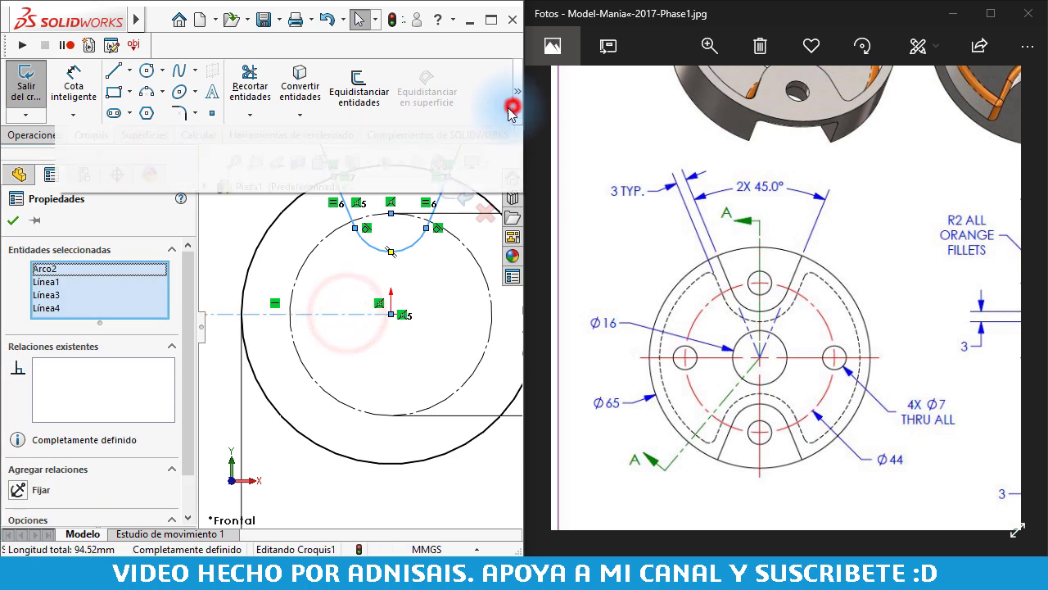
{"action": "left_click", "coordinate": [421, 137]}
{"action": "left_click", "coordinate": [348, 350]}
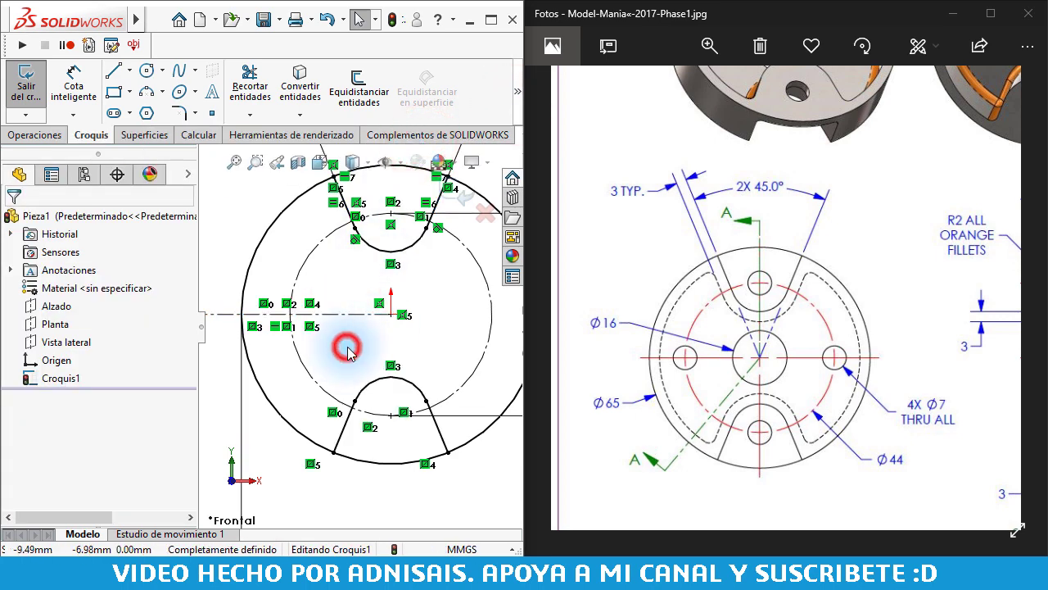
Draw a small hole circle inside the top slot.
{"action": "left_click", "coordinate": [145, 70]}
{"action": "left_click", "coordinate": [389, 209]}
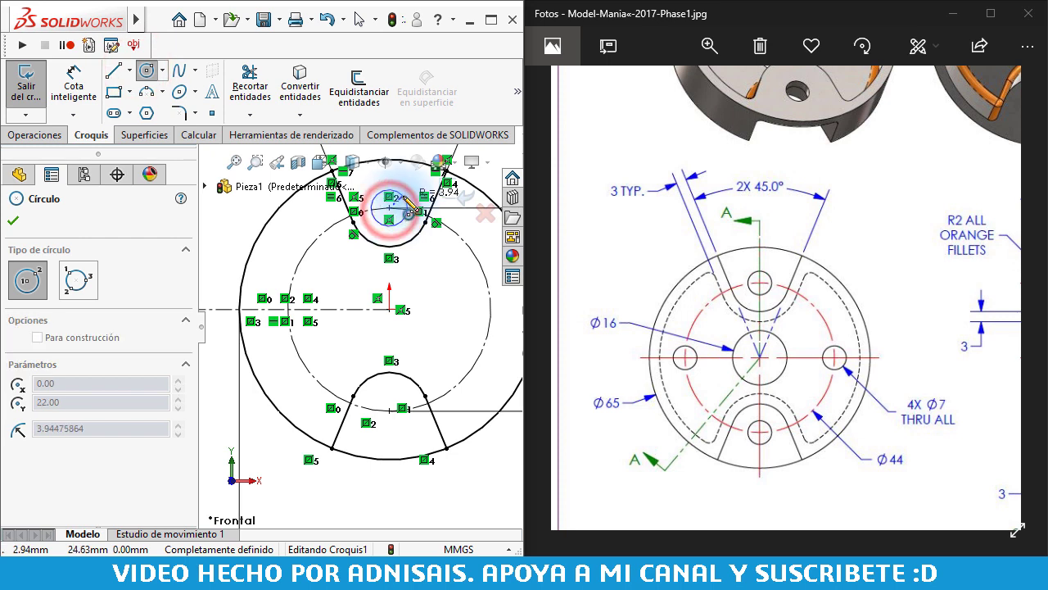
{"action": "left_click", "coordinate": [409, 207]}
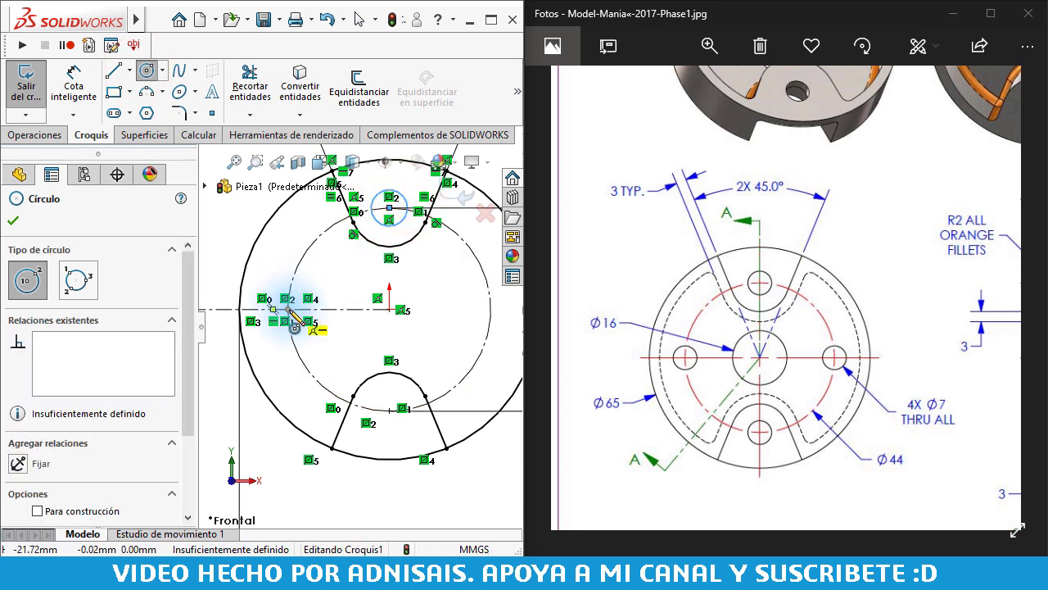
Draw three more hole circles at the left, bottom and right of the bolt circle.
{"action": "left_click", "coordinate": [288, 310]}
{"action": "left_click", "coordinate": [310, 304]}
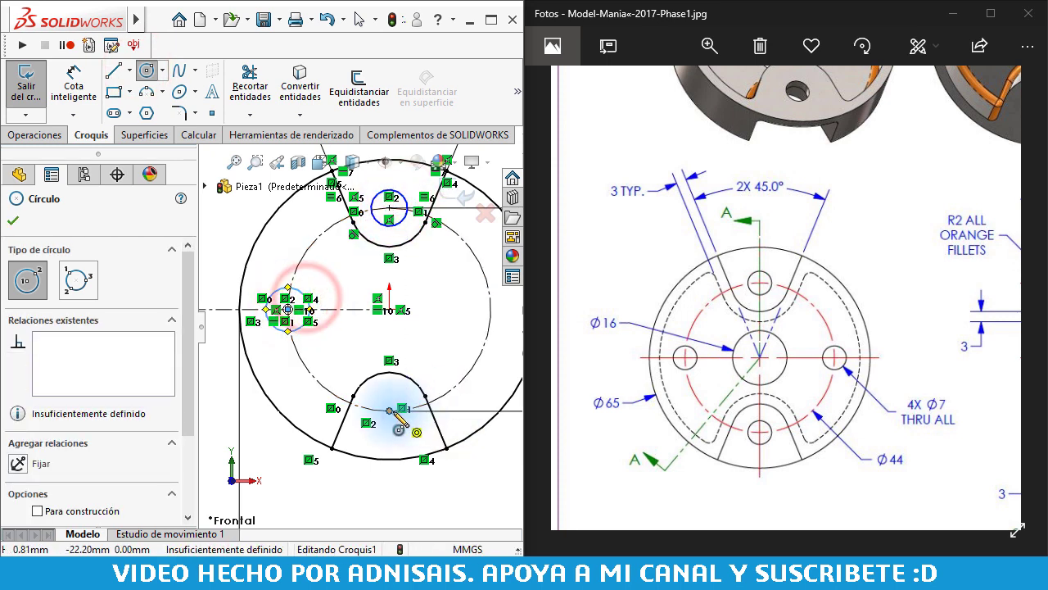
{"action": "left_click", "coordinate": [389, 410]}
{"action": "left_click", "coordinate": [405, 419]}
{"action": "left_click", "coordinate": [489, 310]}
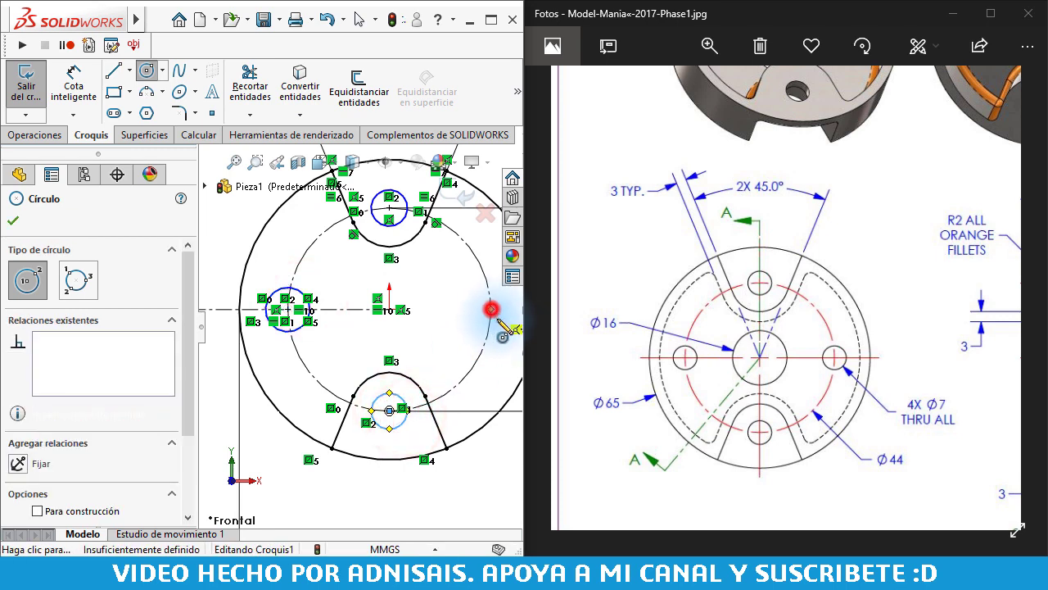
{"action": "left_click", "coordinate": [502, 323]}
{"action": "key", "text": "Escape"}
Add an Equal relation to all four holes.
{"action": "left_click", "coordinate": [281, 295]}
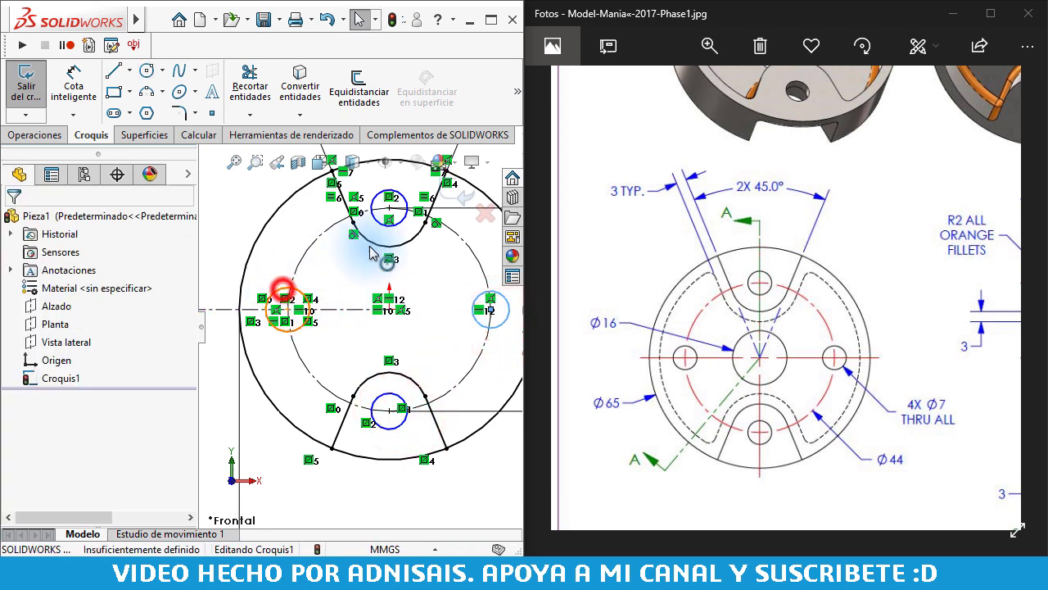
{"action": "scroll", "coordinate": [446, 321], "scroll_direction": "down", "scroll_amount": 1}
{"action": "scroll", "coordinate": [446, 321], "scroll_direction": "up", "scroll_amount": 2}
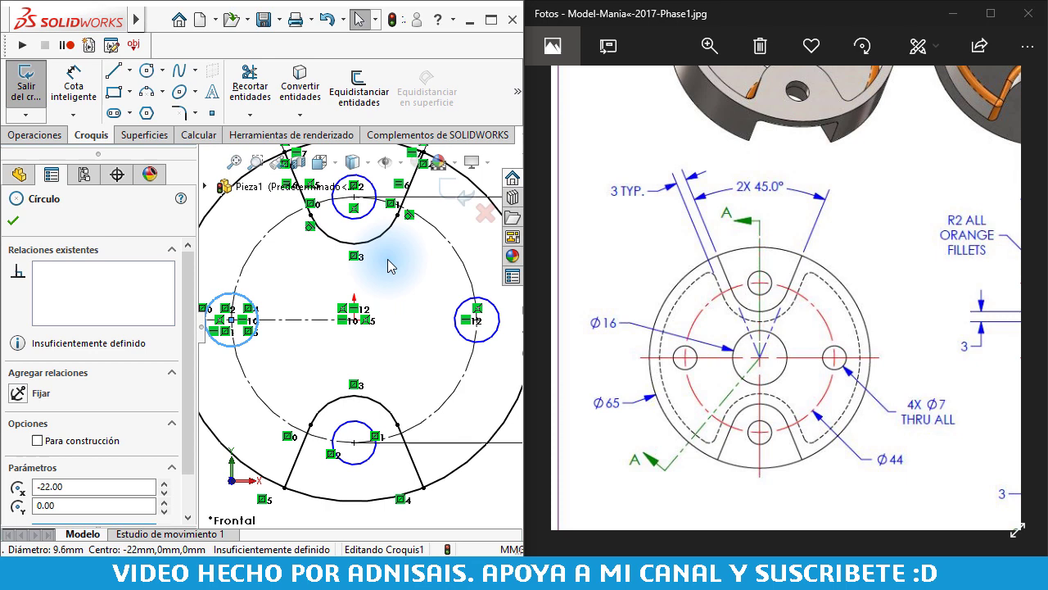
{"action": "left_click", "coordinate": [352, 218]}
{"action": "left_click", "coordinate": [461, 305], "text": "ctrl"}
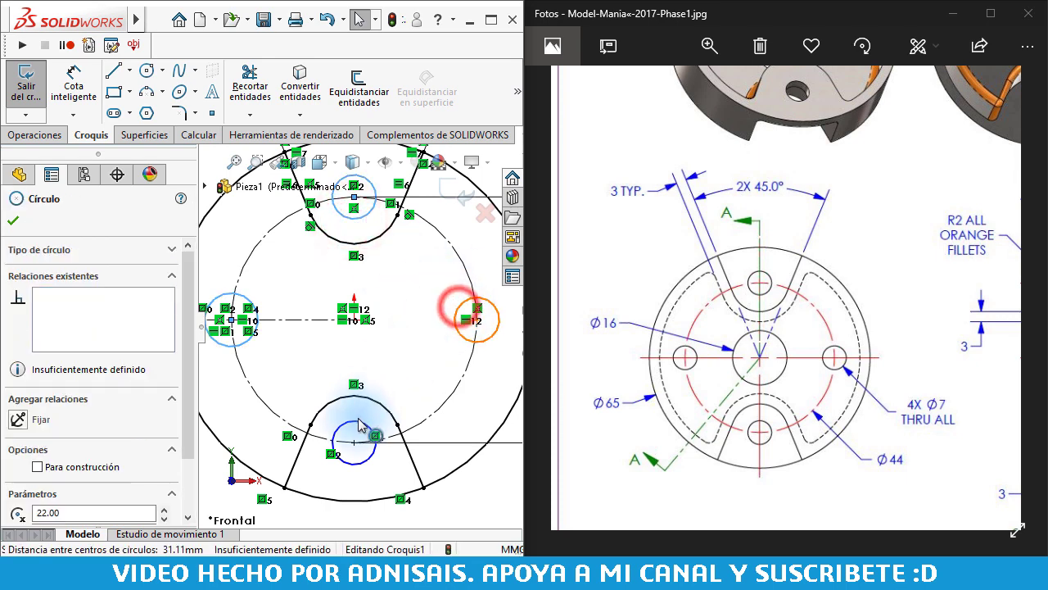
{"action": "left_click", "coordinate": [354, 422], "text": "ctrl"}
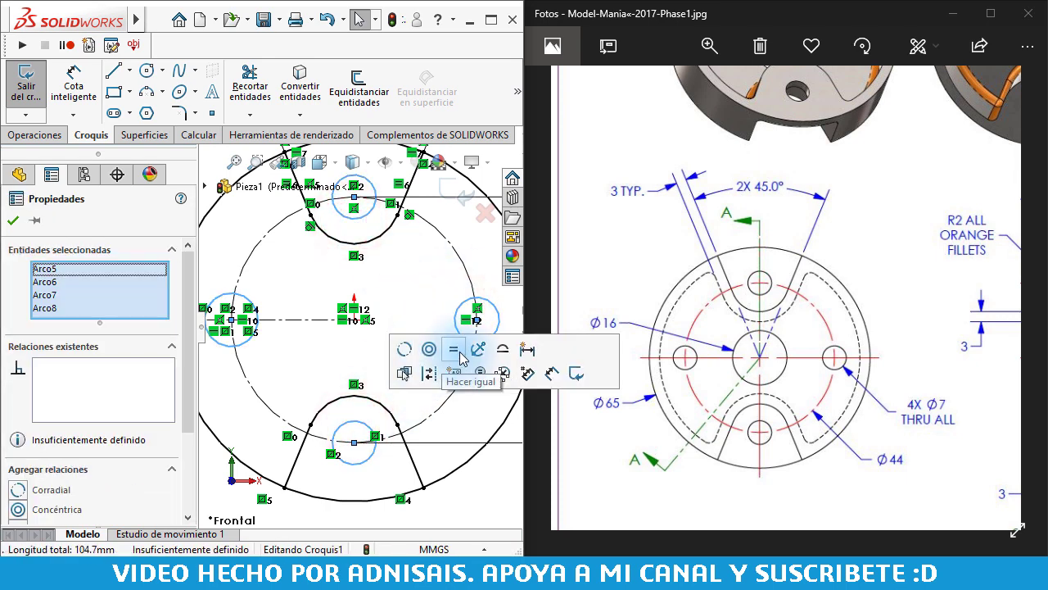
{"action": "left_click", "coordinate": [456, 350]}
{"action": "left_click", "coordinate": [402, 281]}
Dimension the top hole's diameter to 7 mm, fully defining Croquis1.
{"action": "scroll", "coordinate": [398, 283], "scroll_direction": "down", "scroll_amount": 2}
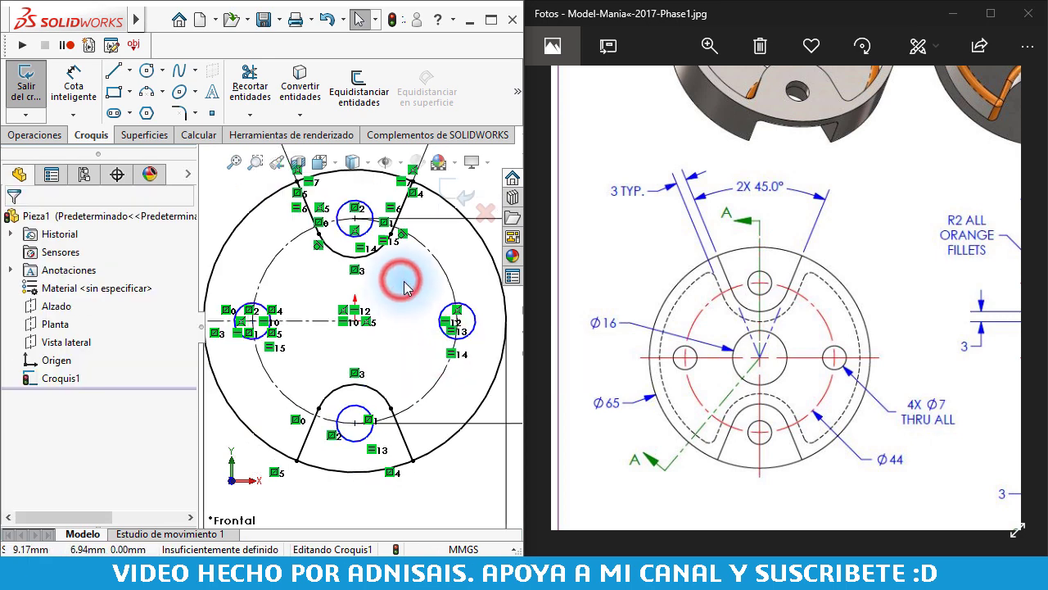
{"action": "scroll", "coordinate": [395, 295], "scroll_direction": "down", "scroll_amount": 1}
{"action": "right_click_drag", "start_coordinate": [385, 298], "coordinate": [384, 242]}
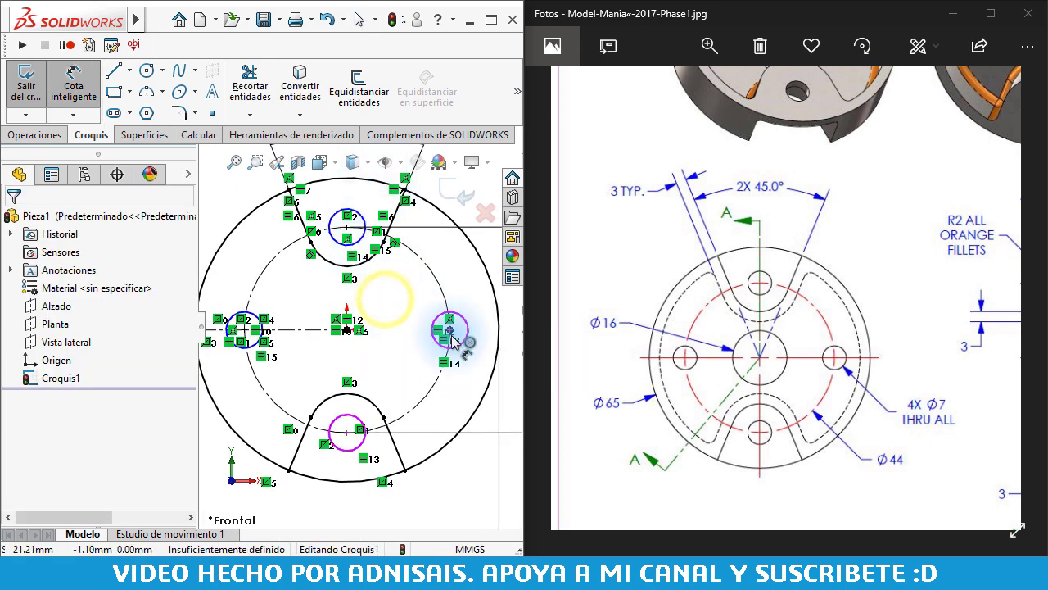
{"action": "left_click", "coordinate": [467, 325]}
{"action": "key", "text": "f"}
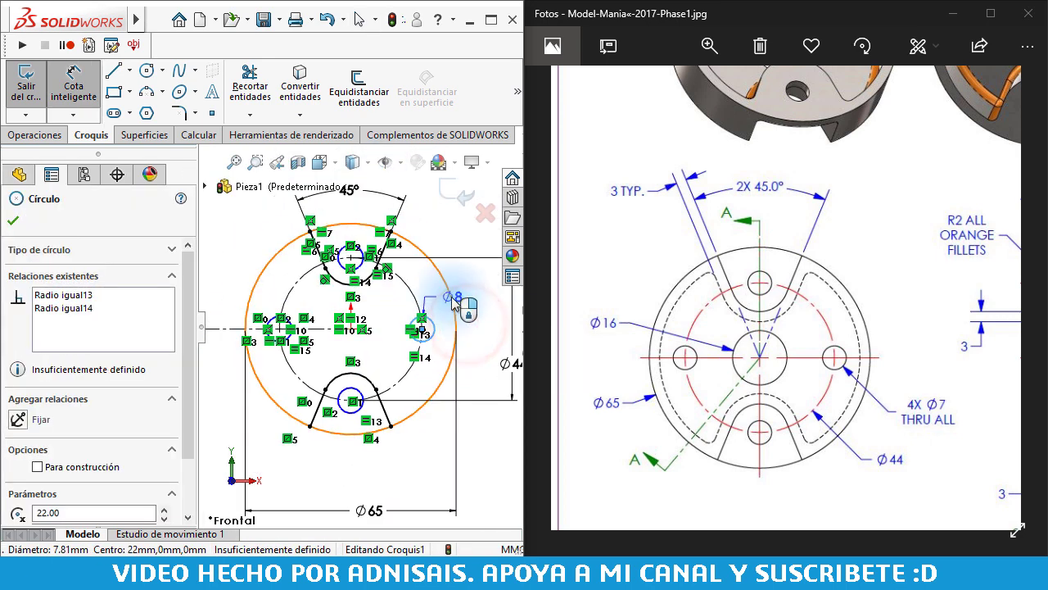
{"action": "key", "text": "Escape"}
{"action": "left_click", "coordinate": [366, 258]}
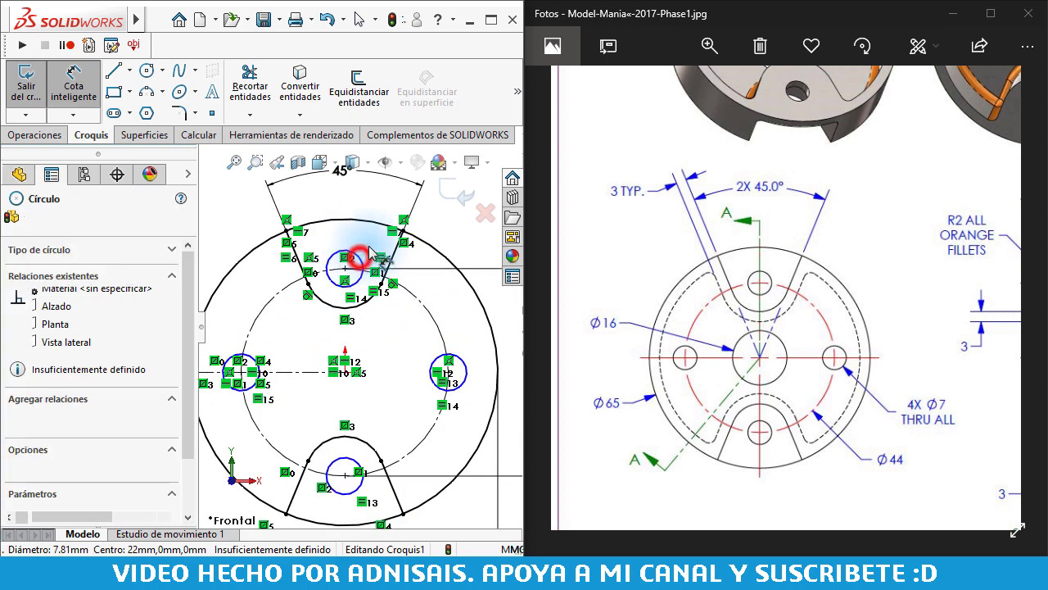
{"action": "left_click", "coordinate": [444, 240]}
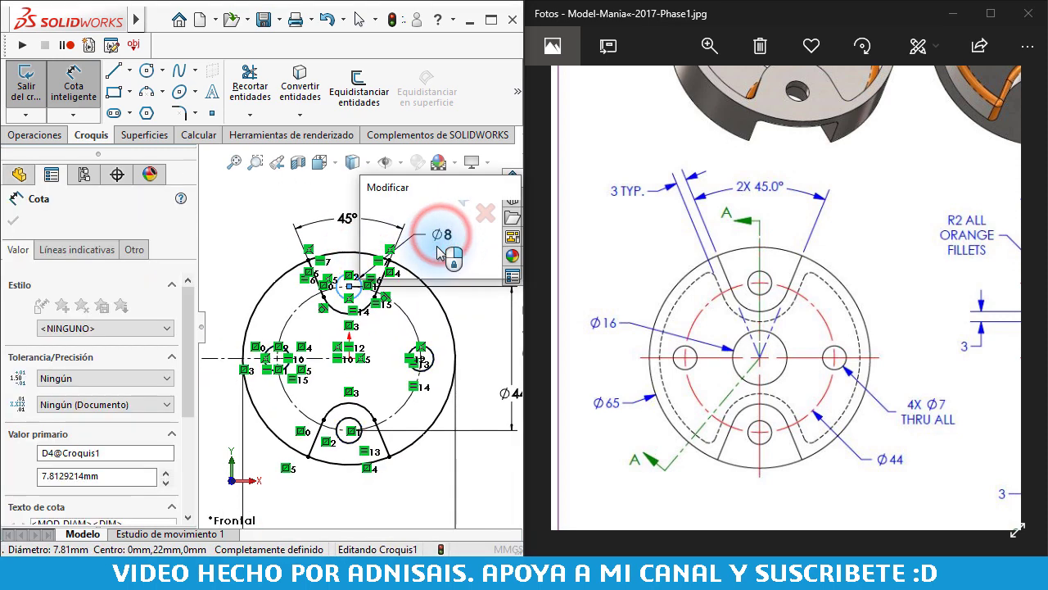
{"action": "type", "text": "7"}
{"action": "key", "text": "Return"}
{"action": "key", "text": "Escape"}
{"action": "scroll", "coordinate": [385, 316], "scroll_direction": "down", "scroll_amount": 2}
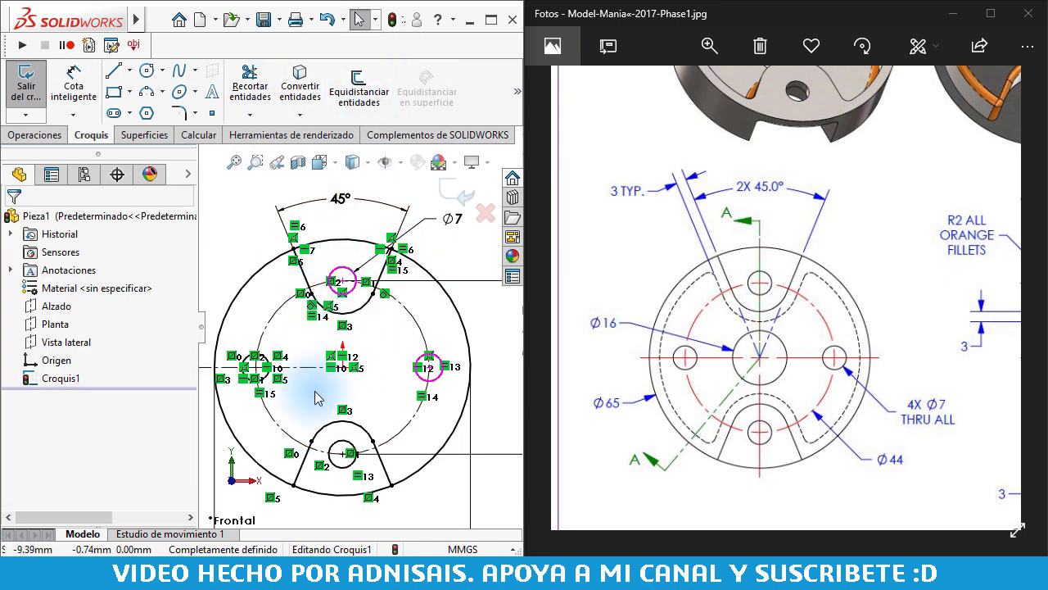
Review the finished sketch and pan the reference drawing to its side section view.
{"action": "scroll", "coordinate": [295, 385], "scroll_direction": "up", "scroll_amount": 2}
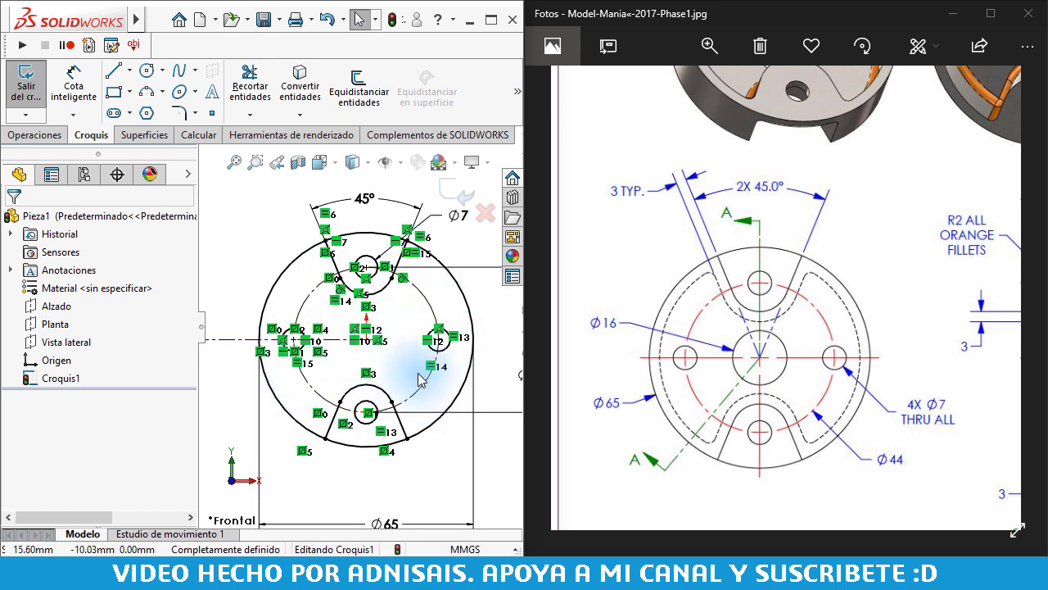
{"action": "scroll", "coordinate": [357, 373], "scroll_direction": "down", "scroll_amount": 1}
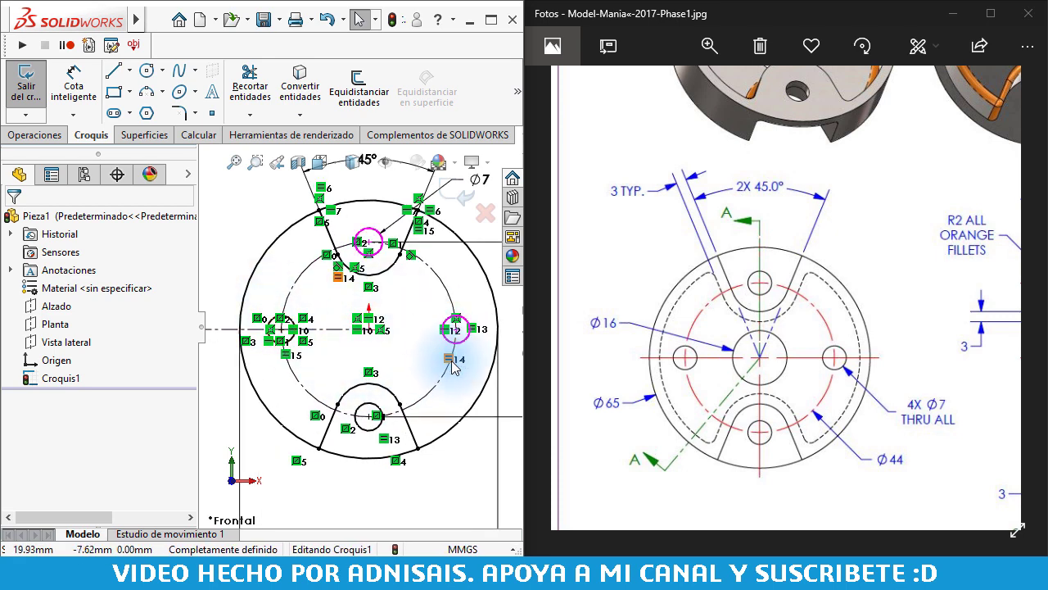
{"action": "scroll", "coordinate": [758, 279], "scroll_direction": "up", "scroll_amount": 2}
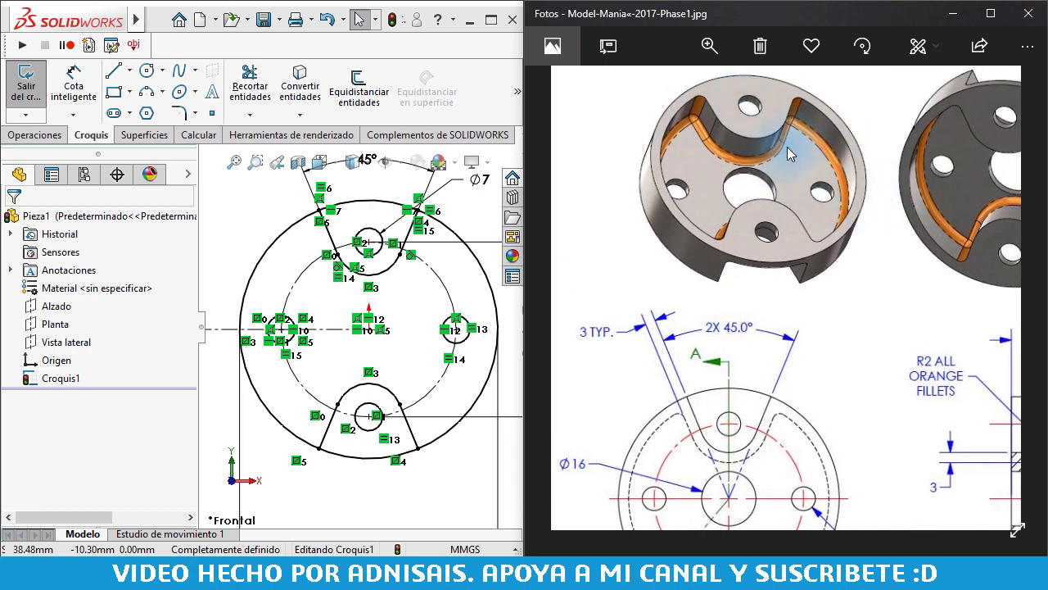
{"action": "mouse_move", "coordinate": [852, 185]}
{"action": "left_mouse_down"}
{"action": "mouse_move", "coordinate": [795, 210]}
{"action": "mouse_move", "coordinate": [632, 194]}
{"action": "mouse_move", "coordinate": [519, 199]}
{"action": "left_mouse_up"}
{"action": "left_click_drag", "start_coordinate": [899, 104], "coordinate": [916, 137]}
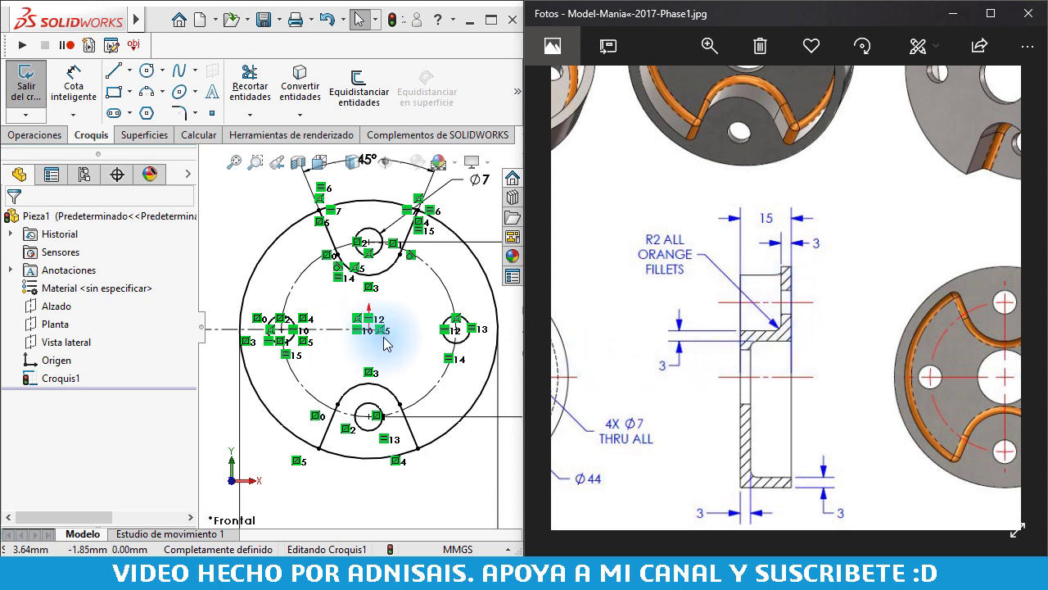
{"action": "scroll", "coordinate": [392, 342], "scroll_direction": "up", "scroll_amount": 1}
{"action": "scroll", "coordinate": [360, 346], "scroll_direction": "up", "scroll_amount": 1}
{"action": "scroll", "coordinate": [344, 349], "scroll_direction": "up", "scroll_amount": 1}
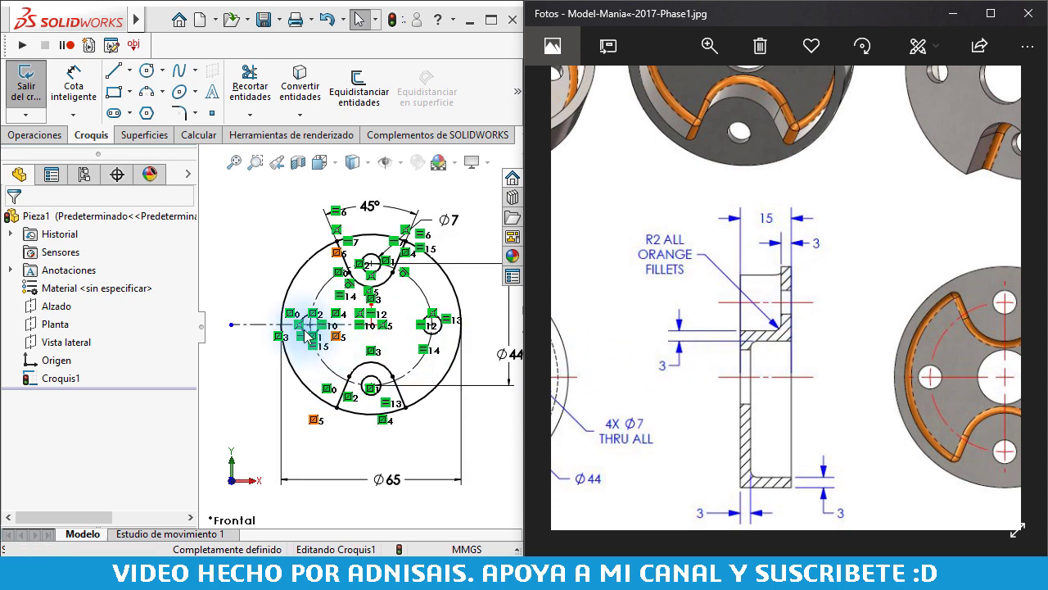
{"action": "scroll", "coordinate": [757, 266], "scroll_direction": "down", "scroll_amount": 2}
{"action": "scroll", "coordinate": [760, 274], "scroll_direction": "down", "scroll_amount": 2}
{"action": "scroll", "coordinate": [762, 282], "scroll_direction": "down", "scroll_amount": 1}
Start a boss extrusion of Croquis1, previewed at the default 10 mm depth.
{"action": "left_click", "coordinate": [764, 287]}
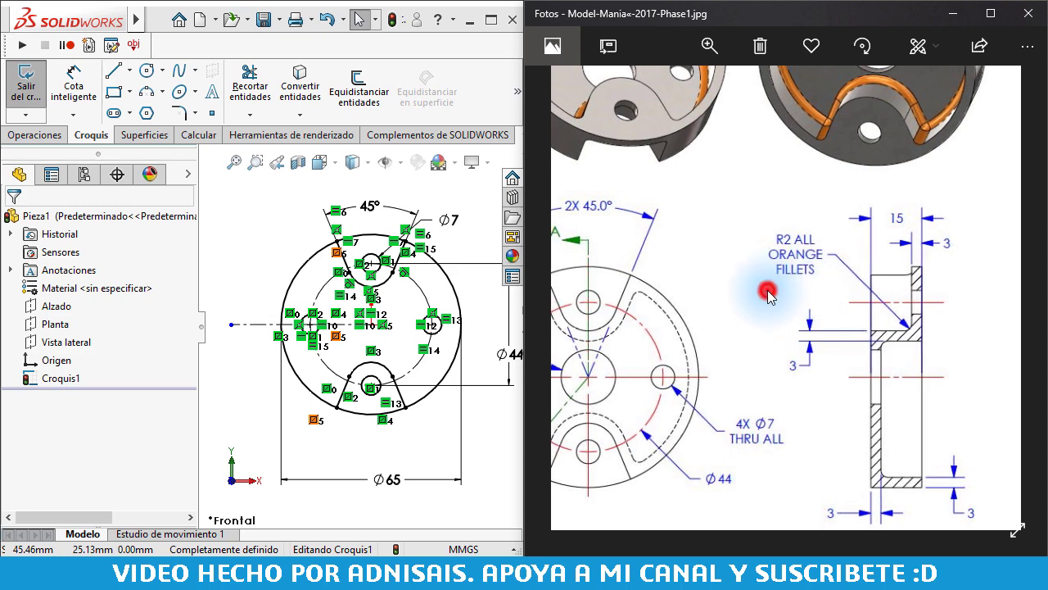
{"action": "left_click", "coordinate": [264, 215]}
{"action": "left_click", "coordinate": [34, 134]}
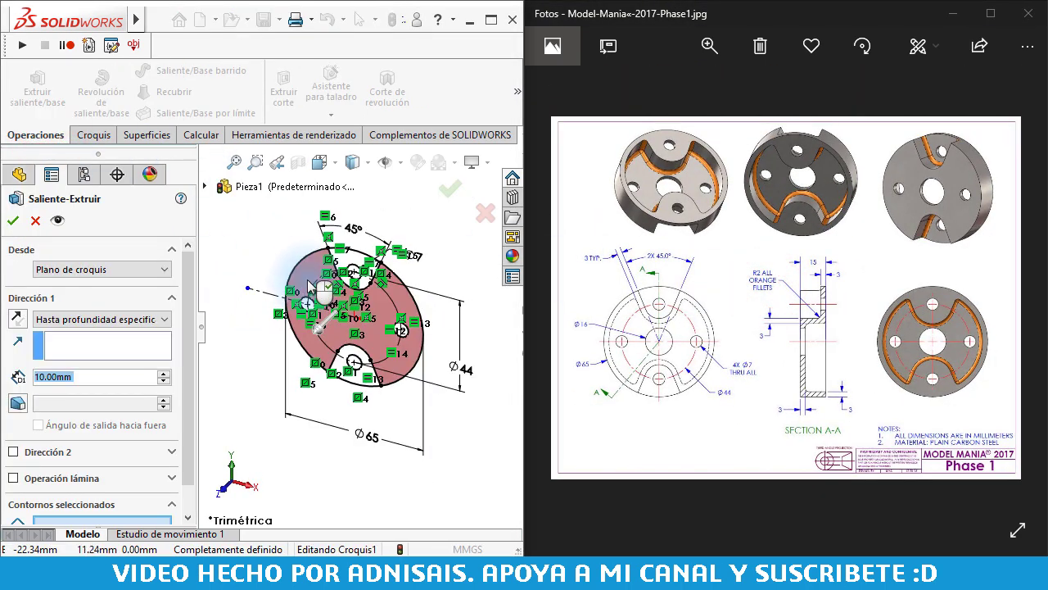
Extrude the sketch region 15 mm in the reversed direction as Saliente-Extruir1.
{"action": "left_click", "coordinate": [308, 280]}
{"action": "left_click", "coordinate": [18, 318]}
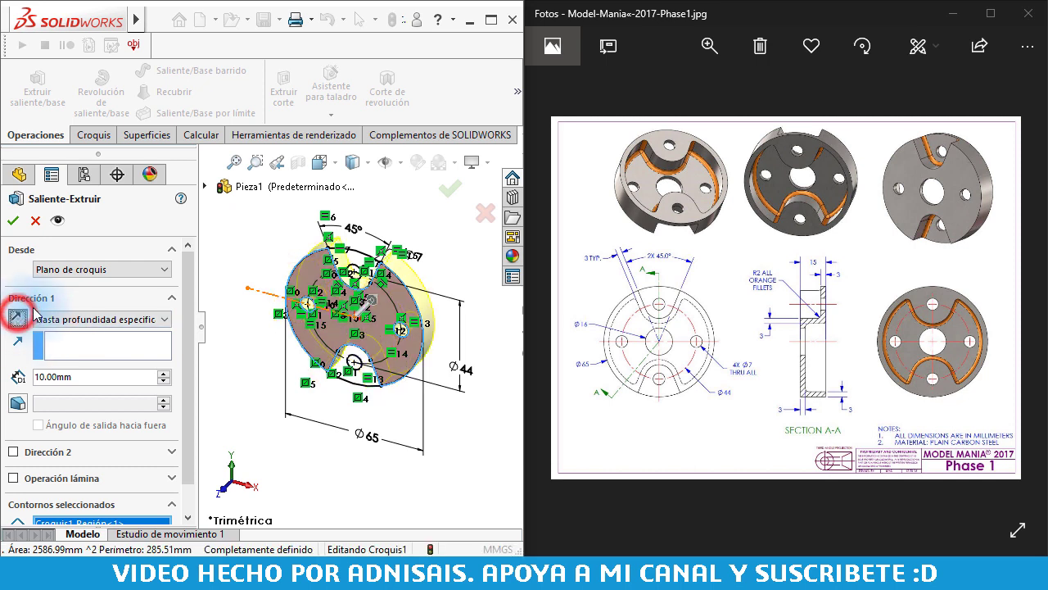
{"action": "left_click", "coordinate": [101, 376]}
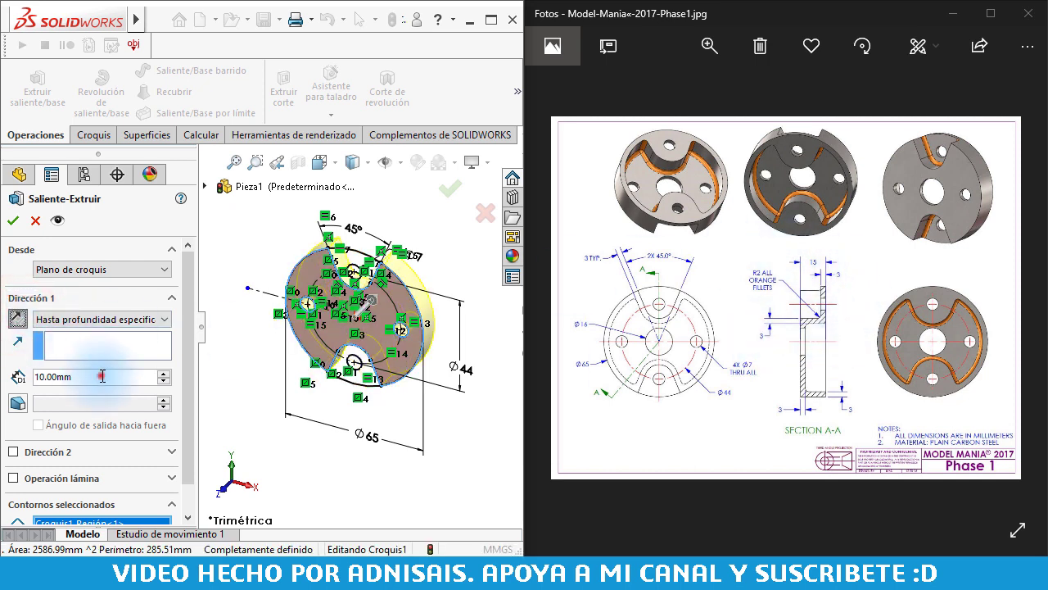
{"action": "type", "text": "15"}
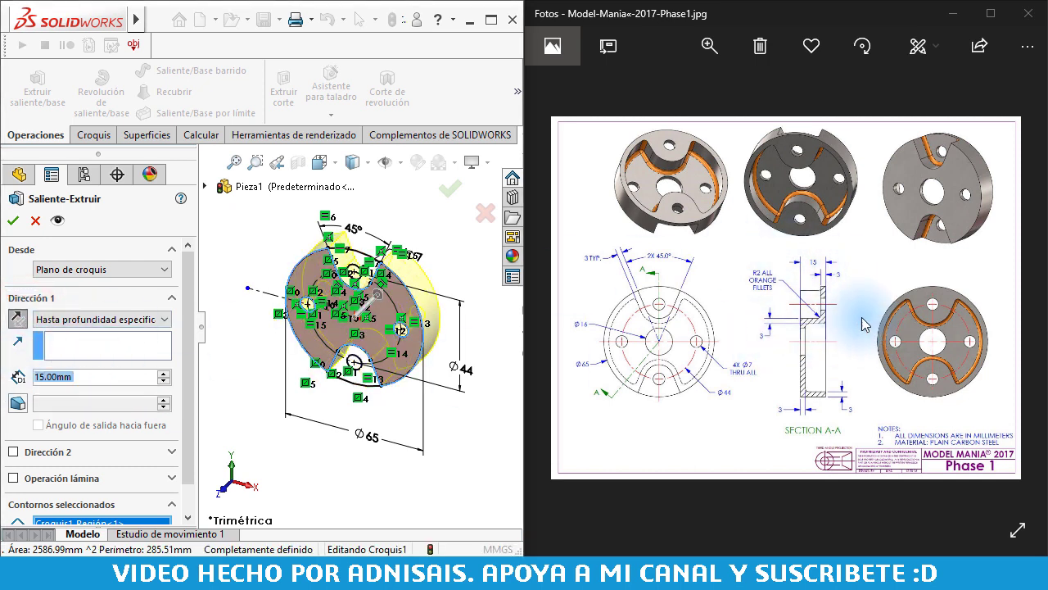
{"action": "left_click", "coordinate": [817, 279]}
{"action": "double_click", "coordinate": [791, 299]}
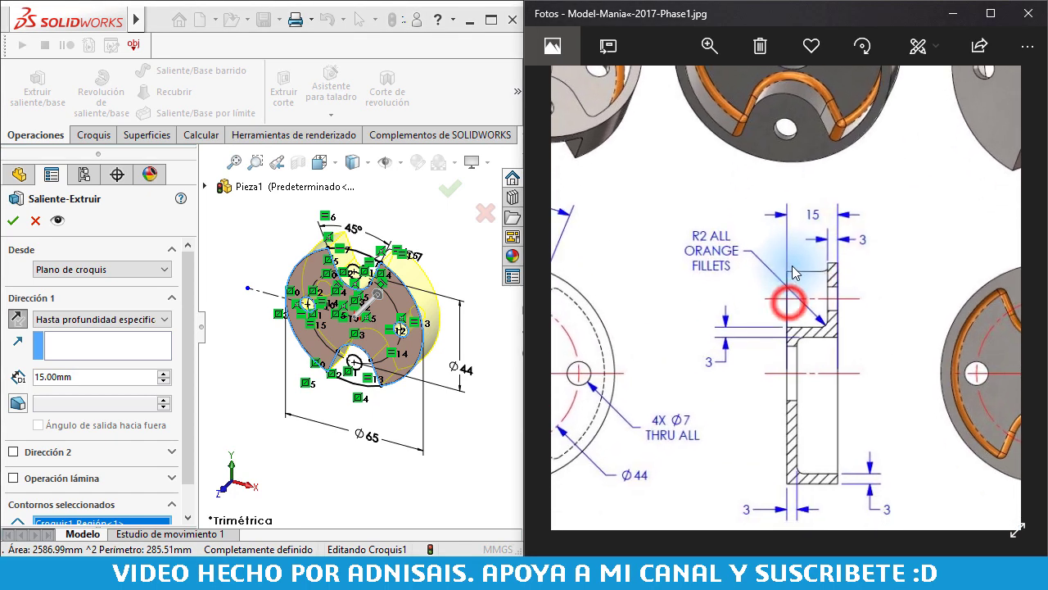
{"action": "left_click", "coordinate": [13, 219]}
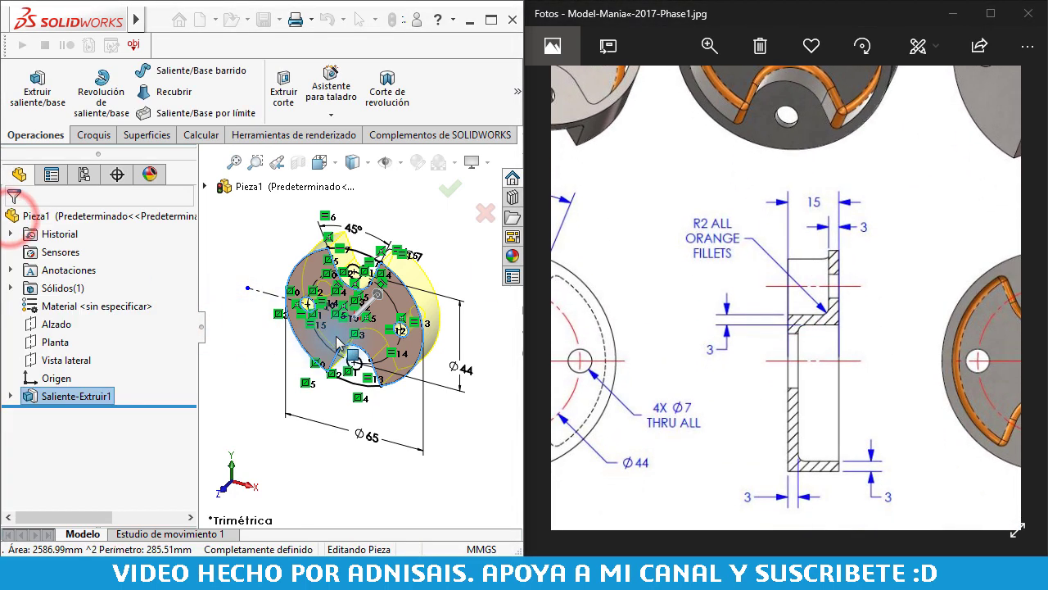
{"action": "middle_click_drag", "start_coordinate": [342, 344], "coordinate": [351, 280]}
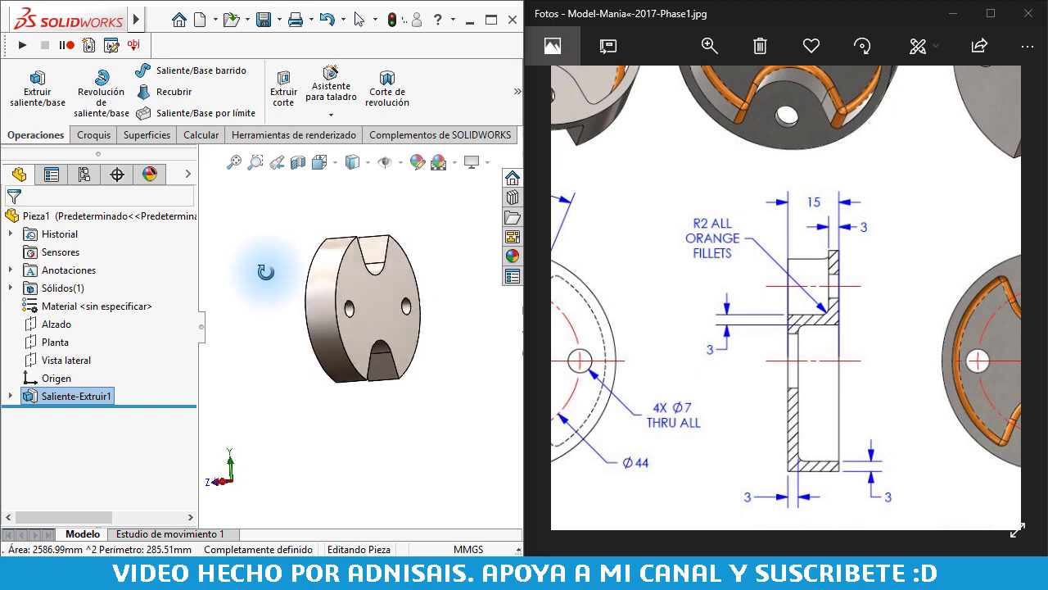
Shell the disc with 3 mm walls, removing the front face and the hole face.
{"action": "left_click_drag", "start_coordinate": [726, 307], "coordinate": [811, 366]}
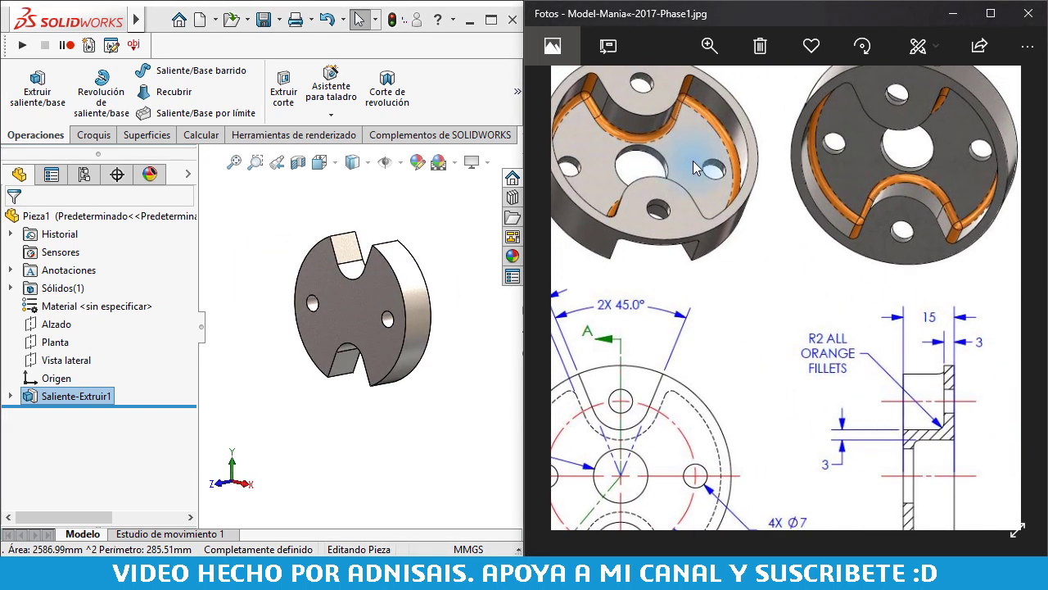
{"action": "left_click", "coordinate": [281, 235]}
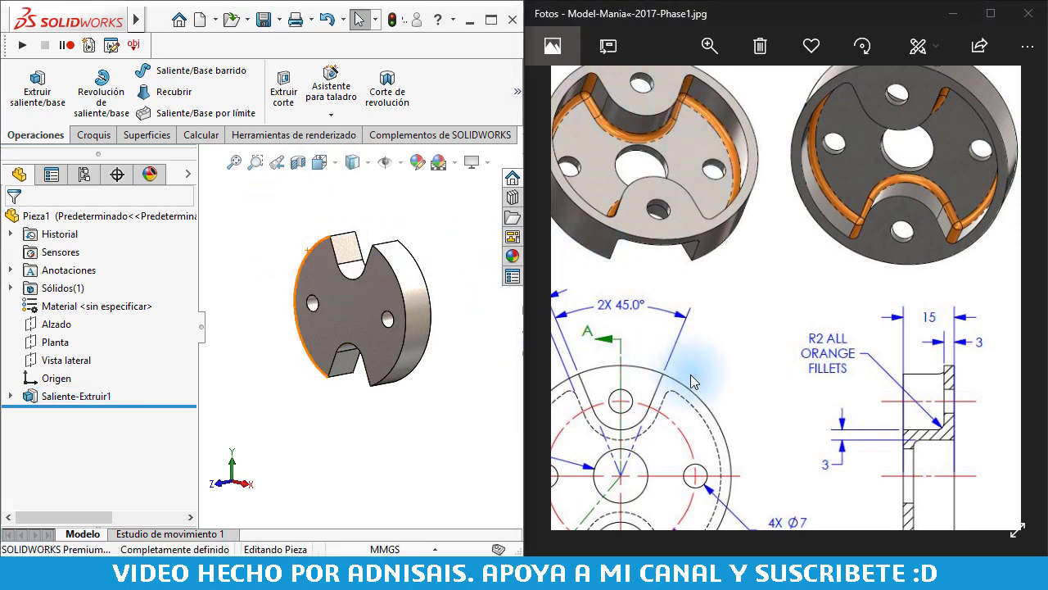
{"action": "left_click", "coordinate": [281, 197]}
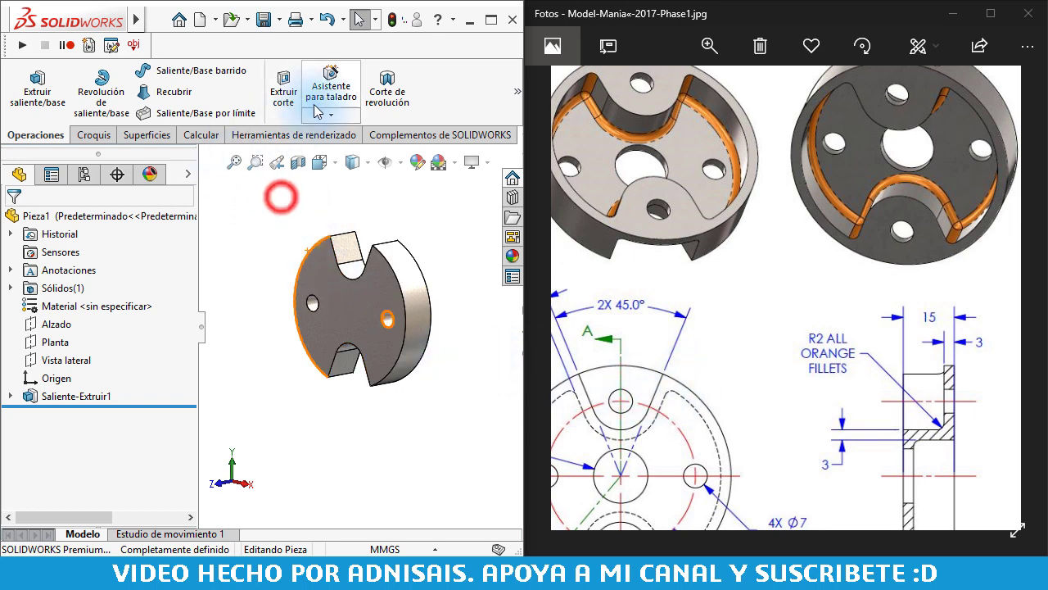
{"action": "left_click", "coordinate": [515, 92]}
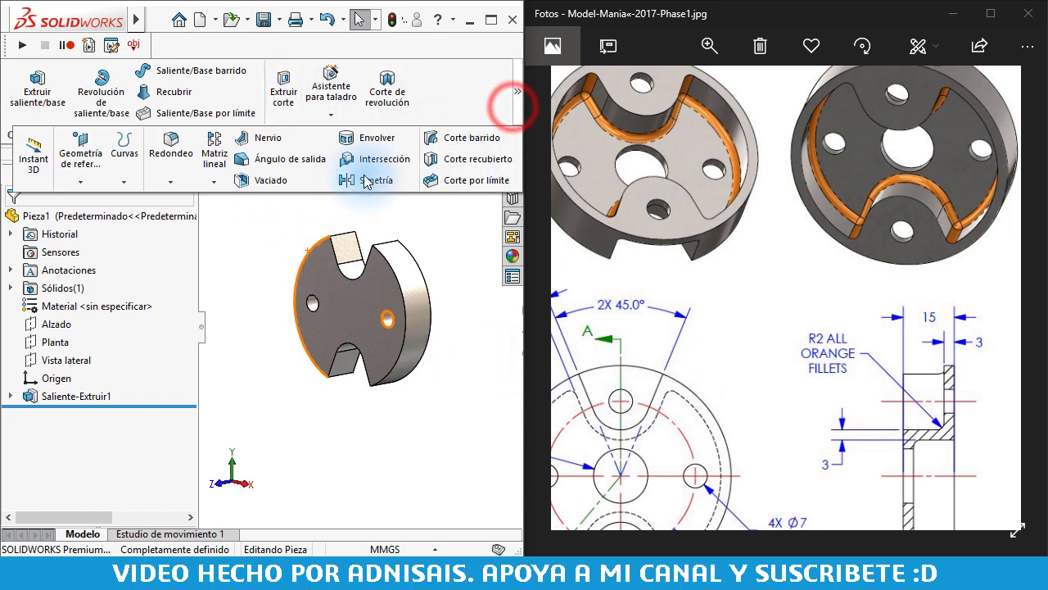
{"action": "left_click", "coordinate": [285, 180]}
{"action": "type", "text": "3"}
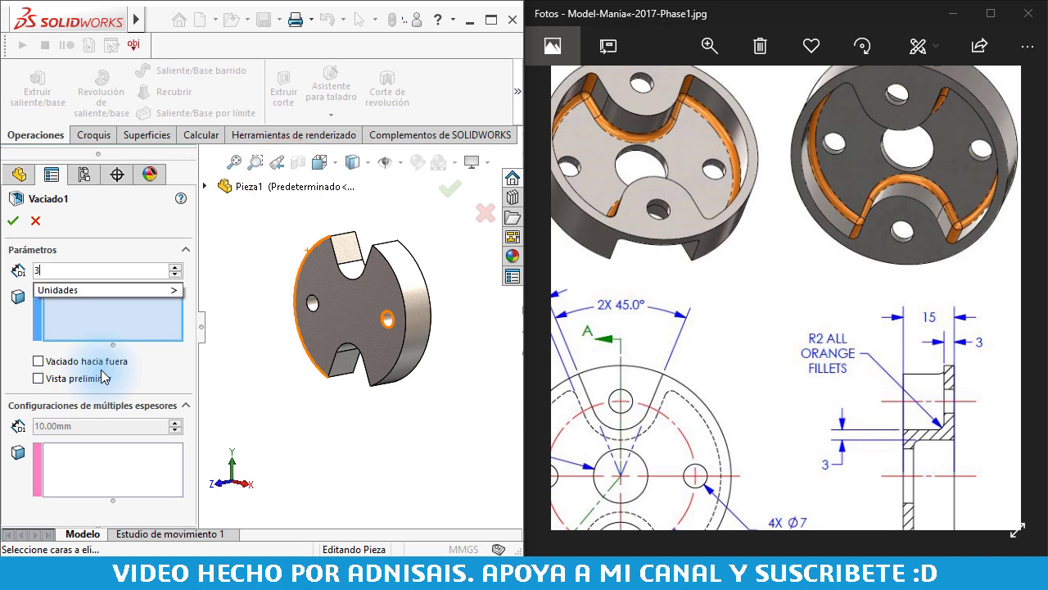
{"action": "key", "text": "Return"}
{"action": "left_click", "coordinate": [344, 291]}
{"action": "scroll", "coordinate": [313, 317], "scroll_direction": "down", "scroll_amount": 3}
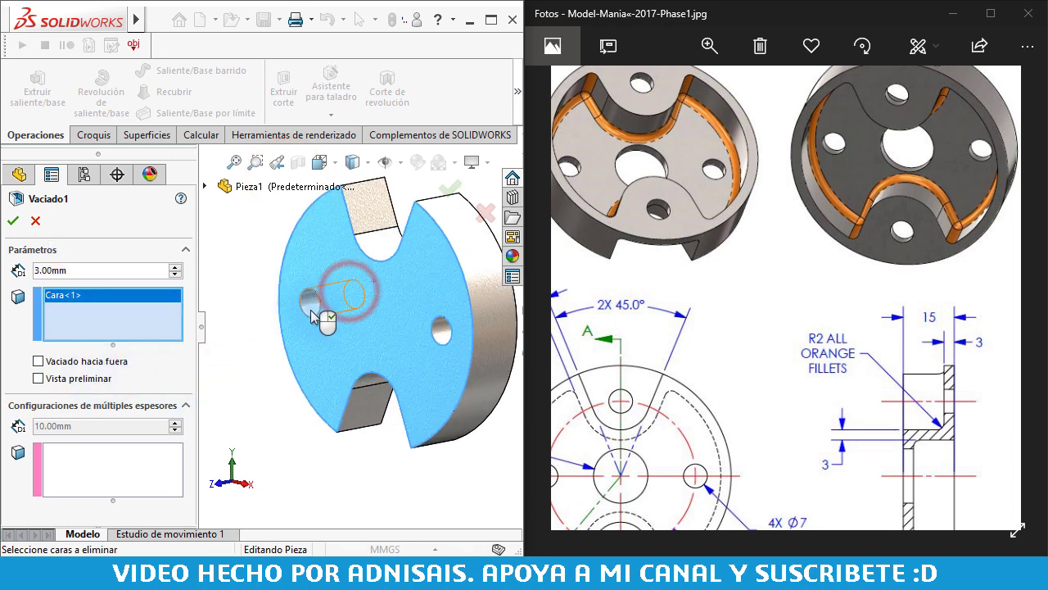
{"action": "left_click", "coordinate": [442, 331]}
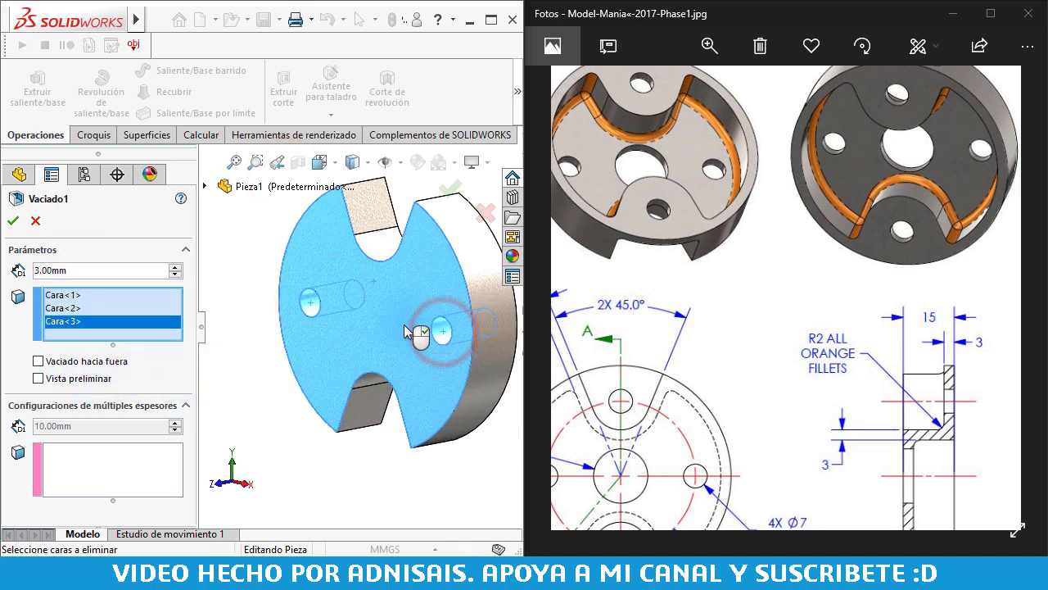
{"action": "right_click", "coordinate": [404, 325]}
{"action": "mouse_move", "coordinate": [404, 324]}
{"action": "middle_mouse_down"}
{"action": "mouse_move", "coordinate": [404, 303]}
{"action": "mouse_move", "coordinate": [434, 291]}
{"action": "middle_mouse_up"}
{"action": "left_click", "coordinate": [870, 223]}
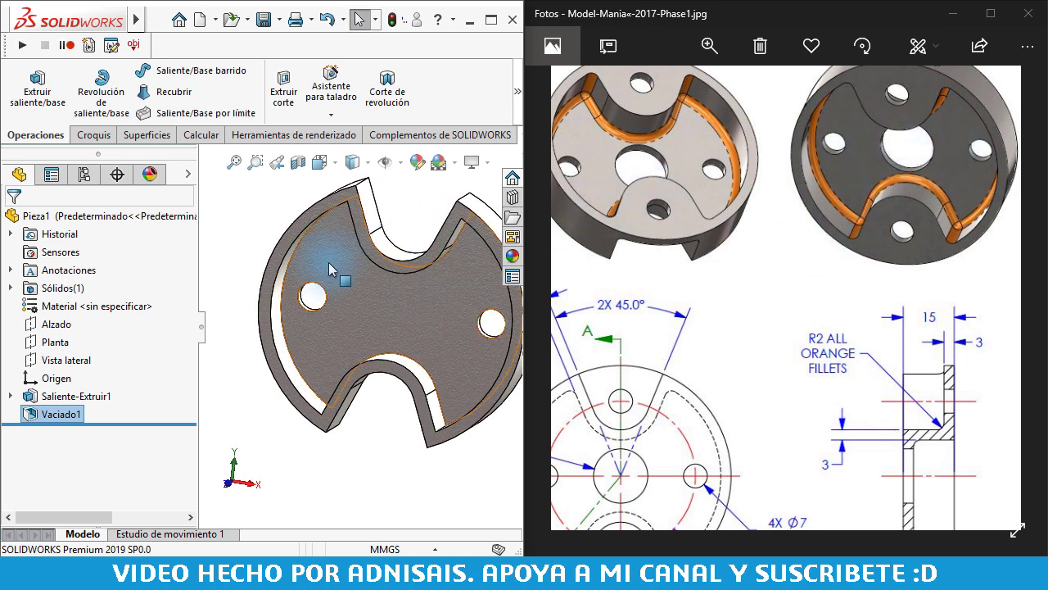
{"action": "scroll", "coordinate": [328, 269], "scroll_direction": "up", "scroll_amount": 3}
Extrude Croquis1's top and bottom lobe regions 3 mm in the reversed direction as a new boss.
{"action": "left_click", "coordinate": [12, 398]}
{"action": "left_click", "coordinate": [72, 414]}
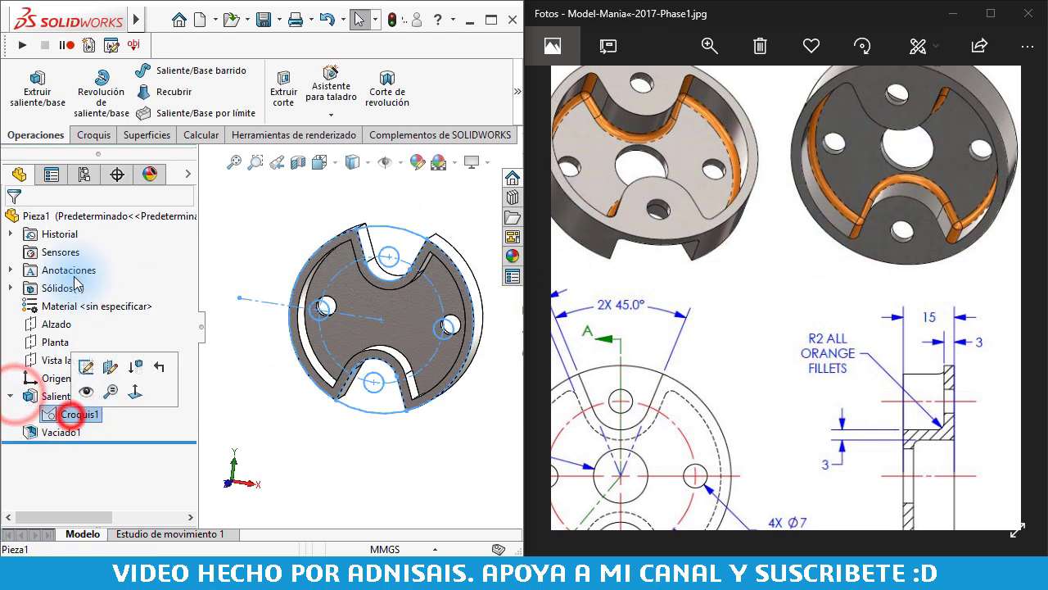
{"action": "left_click", "coordinate": [59, 95]}
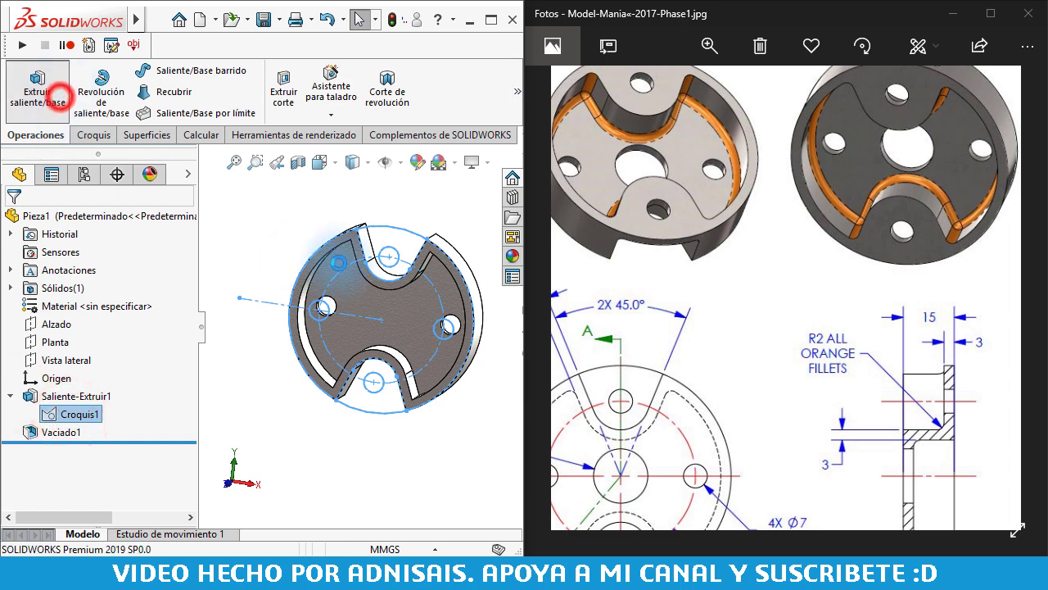
{"action": "left_click", "coordinate": [375, 240]}
{"action": "left_click", "coordinate": [387, 433]}
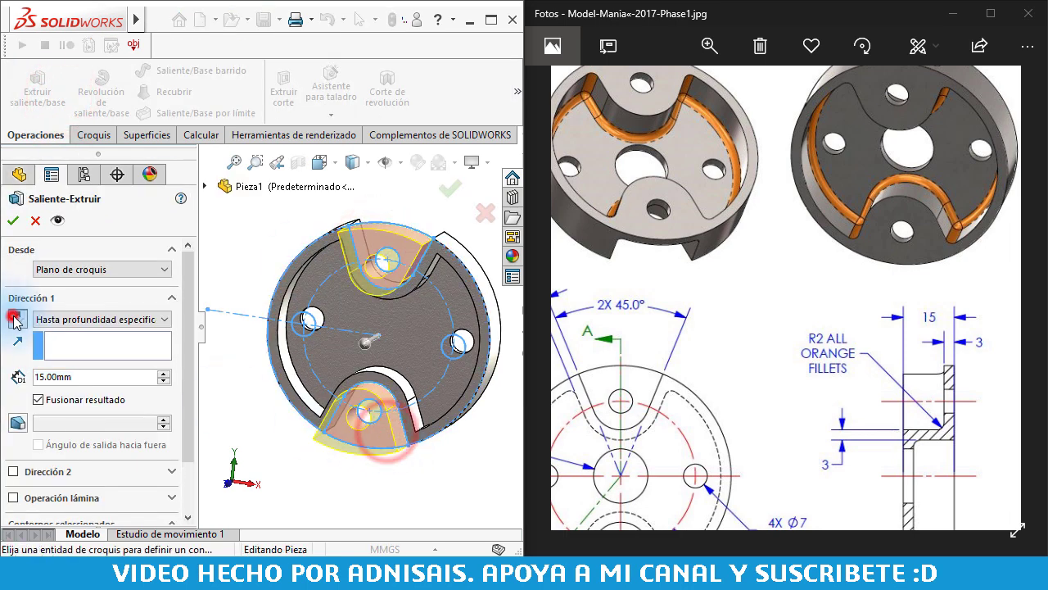
{"action": "left_click", "coordinate": [14, 319]}
{"action": "double_click", "coordinate": [101, 376]}
{"action": "type", "text": "3"}
{"action": "key", "text": "Return"}
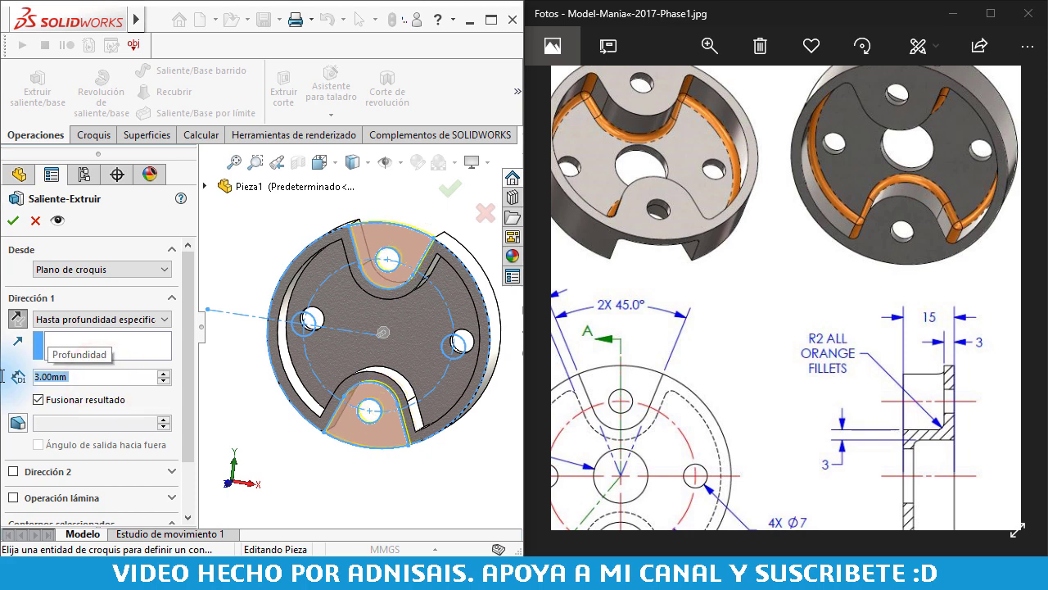
{"action": "mouse_move", "coordinate": [364, 246]}
{"action": "middle_mouse_down"}
{"action": "mouse_move", "coordinate": [352, 348]}
{"action": "mouse_move", "coordinate": [416, 342]}
{"action": "mouse_move", "coordinate": [406, 285]}
{"action": "mouse_move", "coordinate": [412, 302]}
{"action": "middle_mouse_up"}
Edit Croquis1 and draw a circle centred on the origin.
{"action": "left_click", "coordinate": [49, 415]}
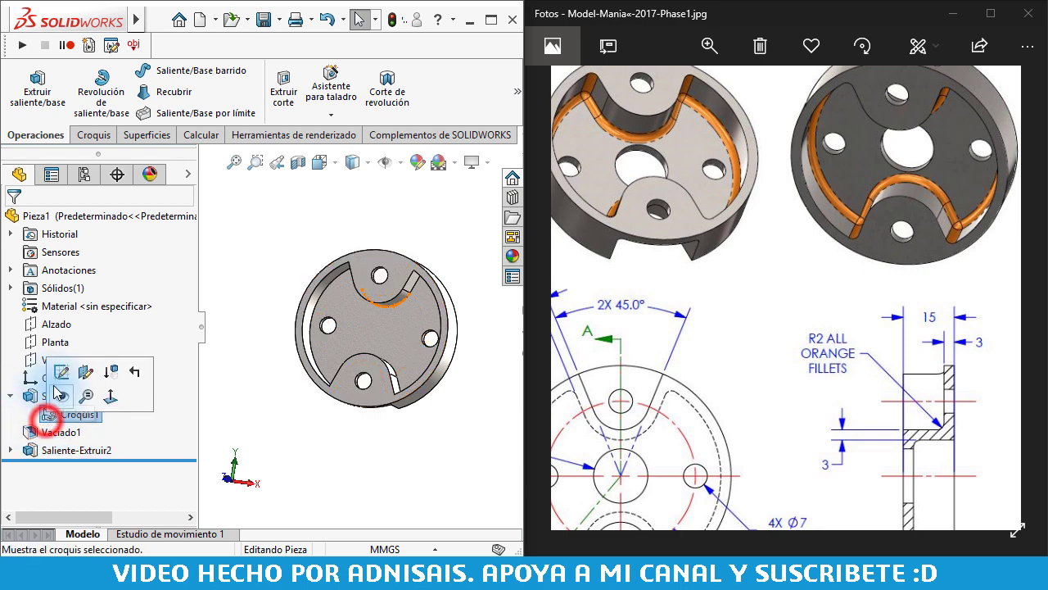
{"action": "left_click", "coordinate": [51, 362]}
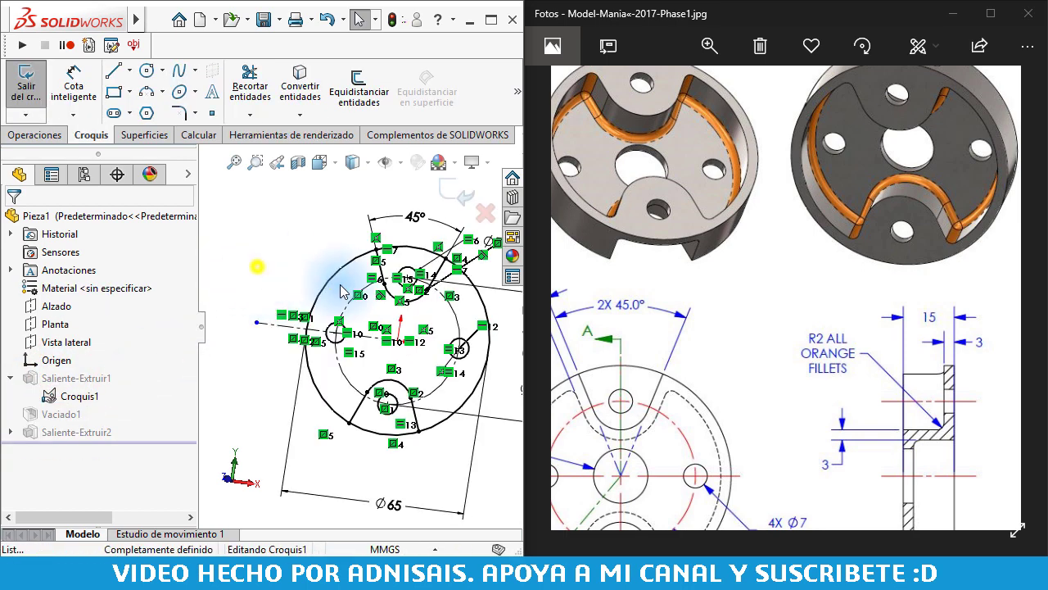
{"action": "right_click_drag", "start_coordinate": [274, 311], "coordinate": [363, 303]}
{"action": "scroll", "coordinate": [363, 304], "scroll_direction": "up", "scroll_amount": 1}
{"action": "left_click", "coordinate": [391, 334]}
{"action": "left_click", "coordinate": [420, 326]}
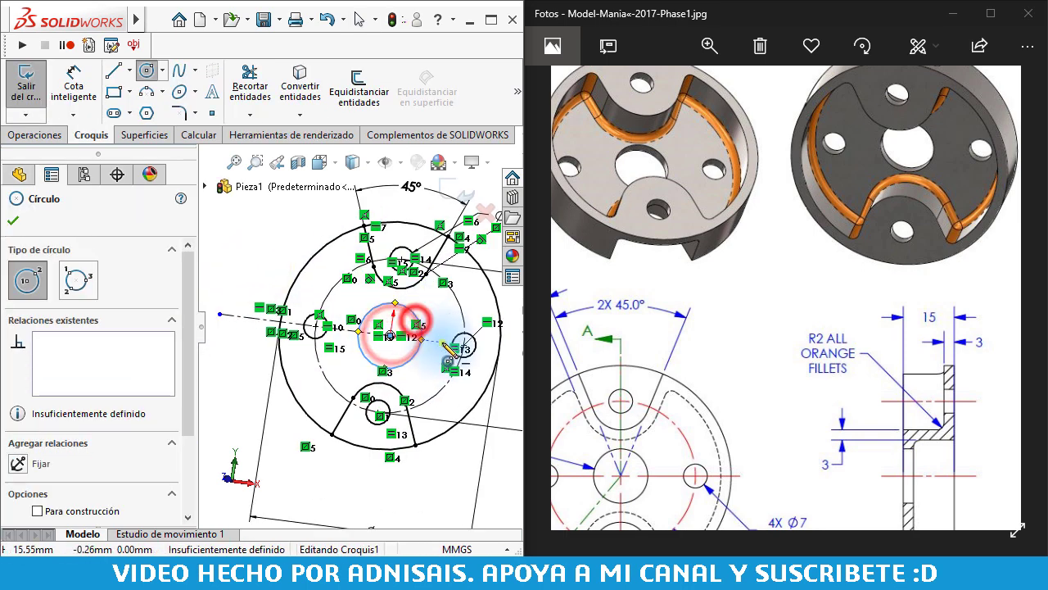
Dimension the new circle to Ø16 and exit the sketch to rebuild.
{"action": "key", "text": "Escape"}
{"action": "right_click_drag", "start_coordinate": [435, 332], "coordinate": [434, 303]}
{"action": "left_click", "coordinate": [419, 310]}
{"action": "left_click", "coordinate": [442, 321]}
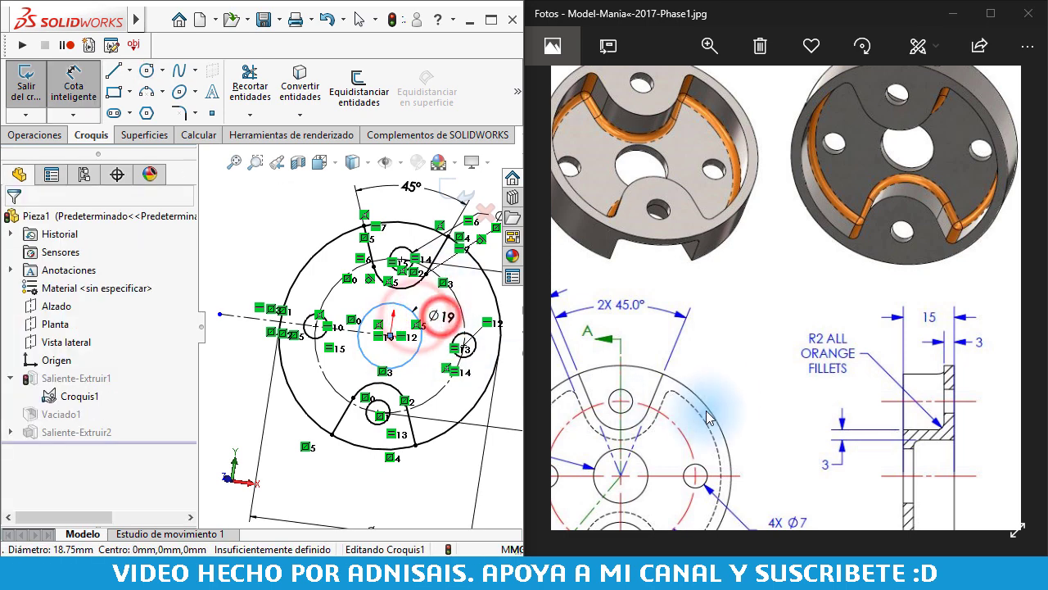
{"action": "scroll", "coordinate": [819, 368], "scroll_direction": "up", "scroll_amount": 3}
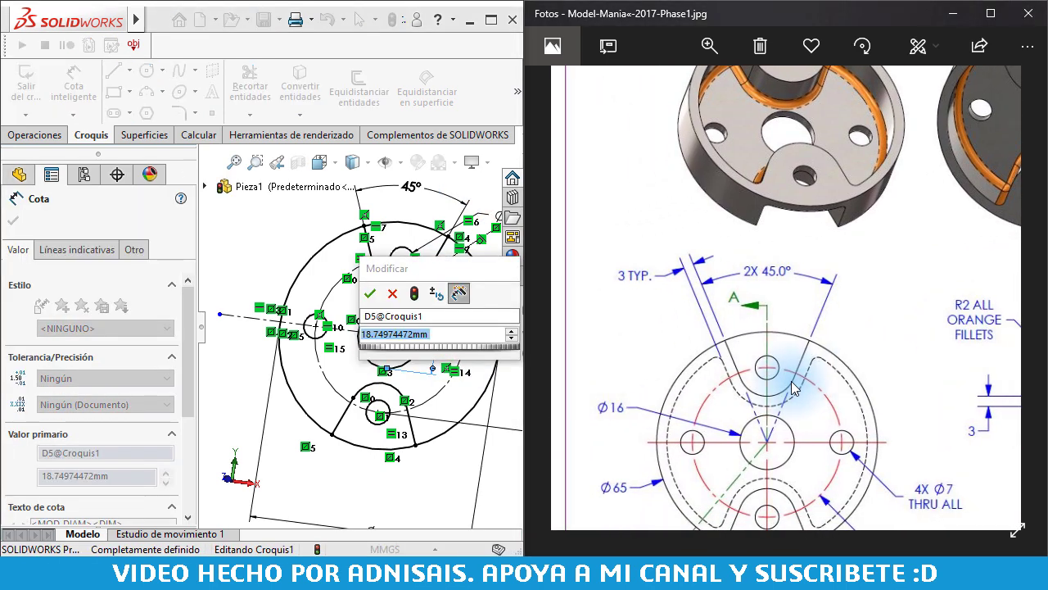
{"action": "left_click", "coordinate": [501, 333]}
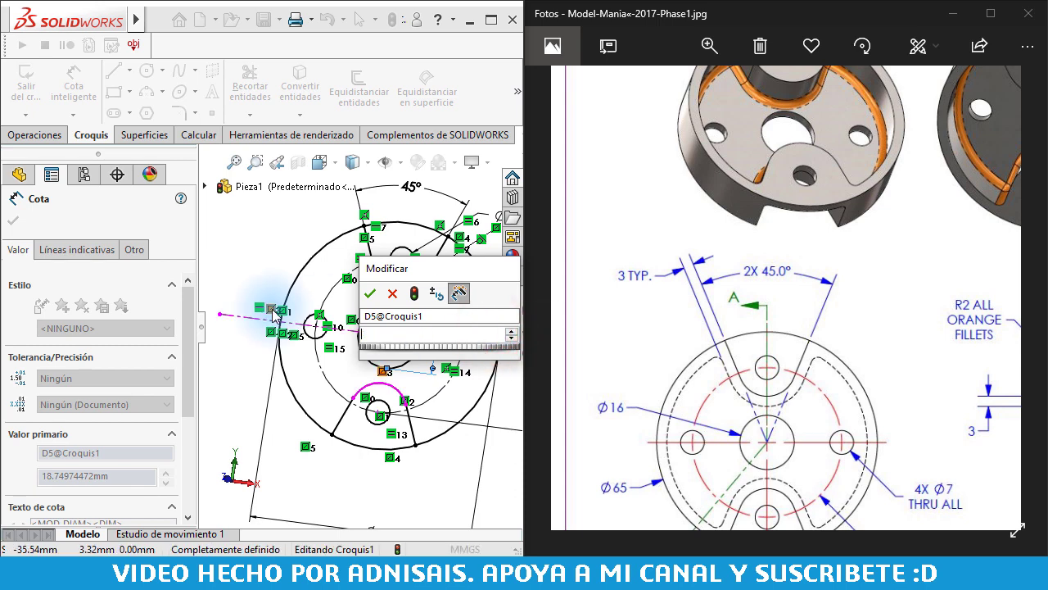
{"action": "type", "text": "16"}
{"action": "key", "text": "Return"}
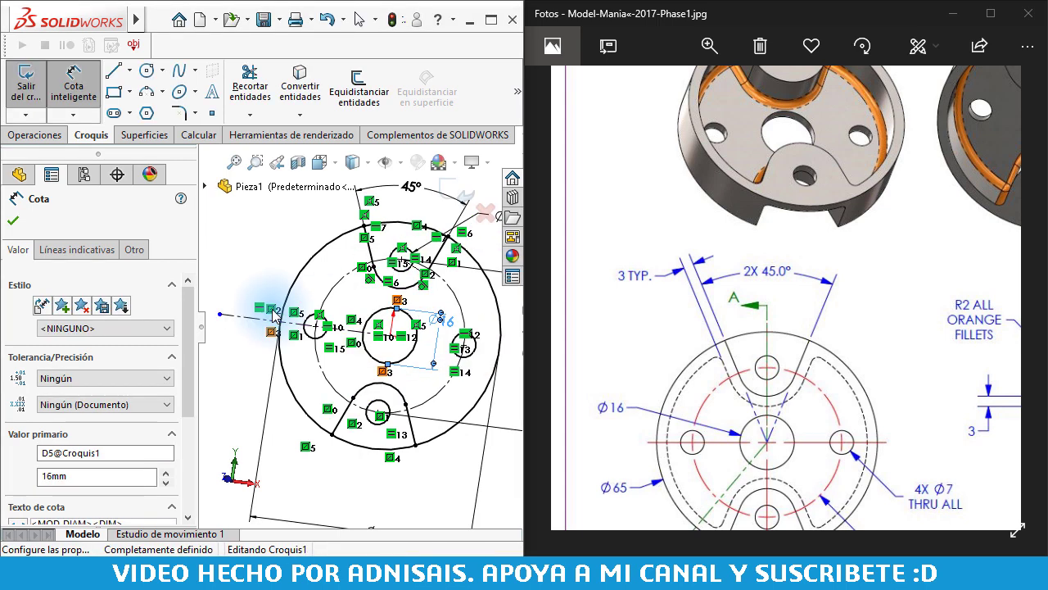
{"action": "left_click", "coordinate": [458, 190]}
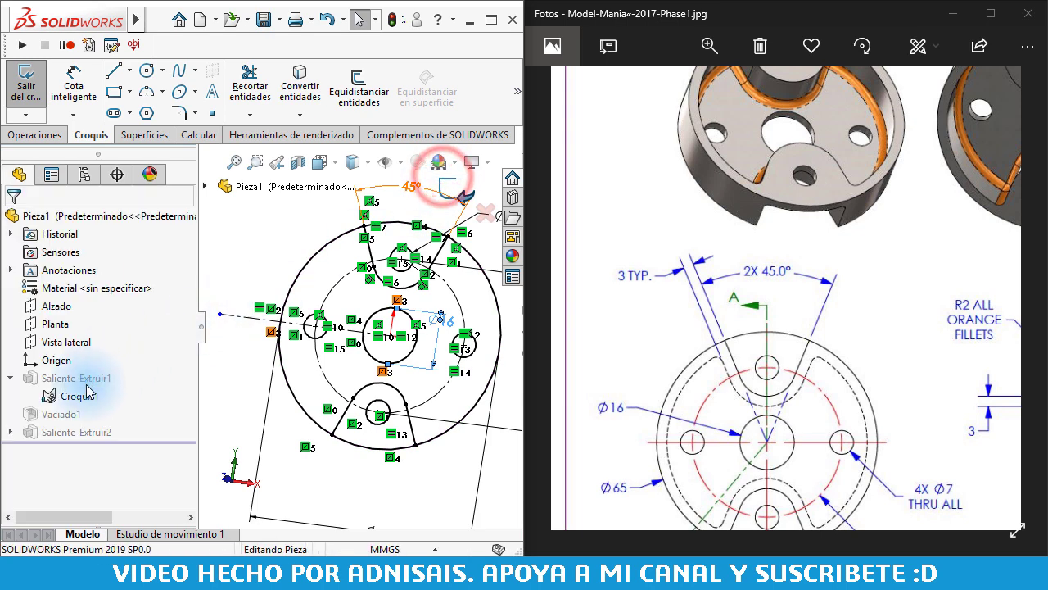
Turn on RealView Graphics and Perspective view for the part.
{"action": "left_click", "coordinate": [46, 434]}
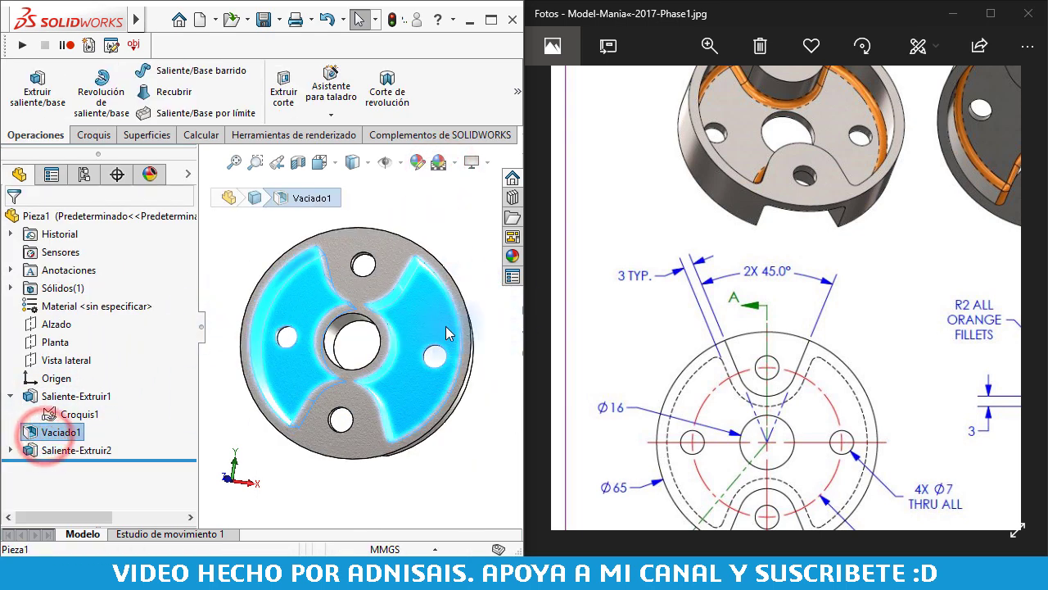
{"action": "left_click", "coordinate": [473, 161]}
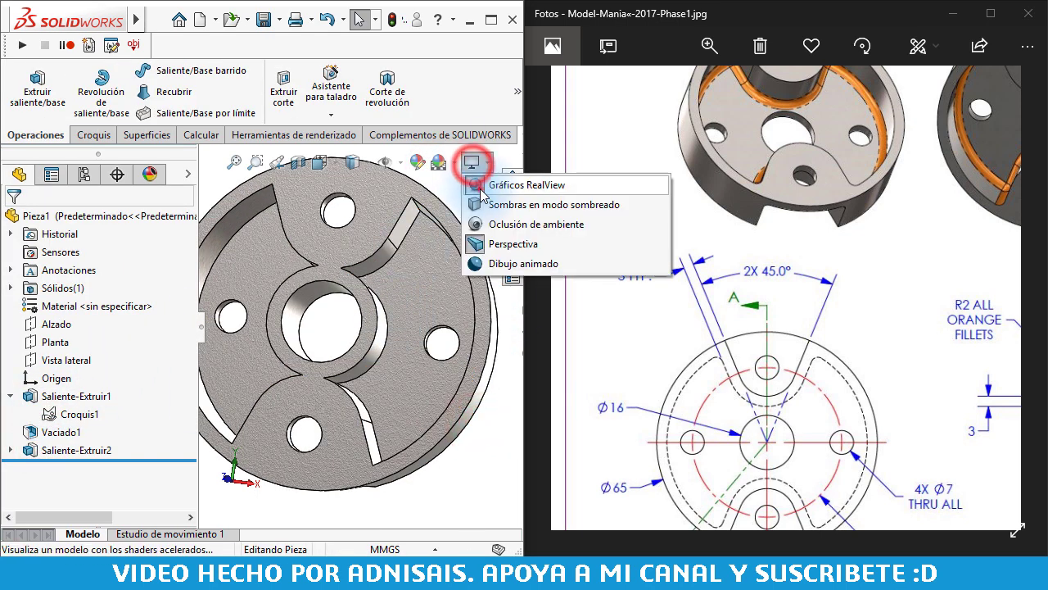
{"action": "left_click", "coordinate": [491, 185]}
{"action": "left_click", "coordinate": [473, 161]}
{"action": "left_click", "coordinate": [491, 186]}
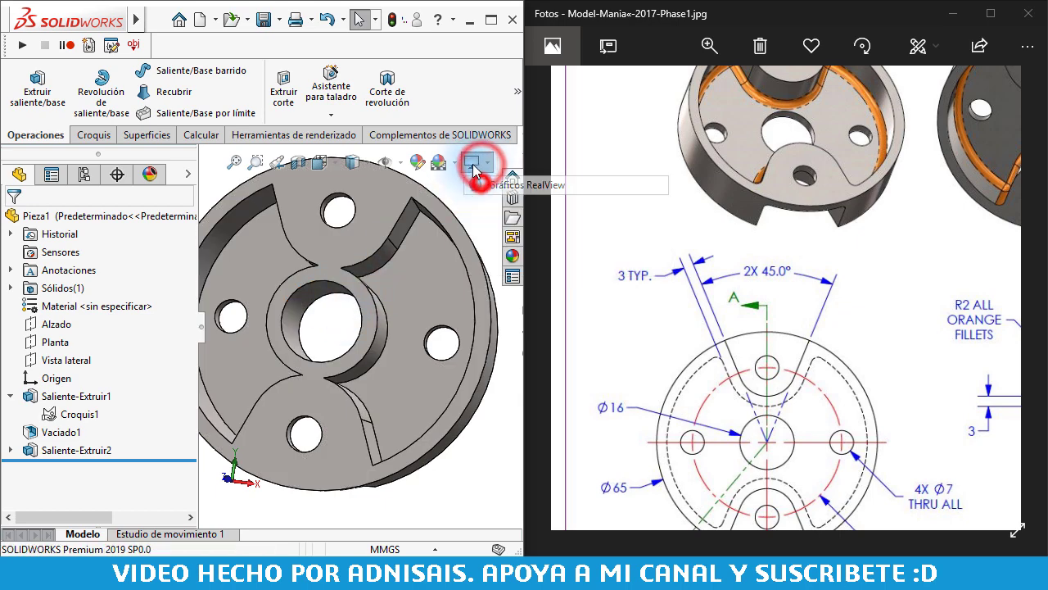
{"action": "left_click", "coordinate": [473, 161]}
{"action": "left_click", "coordinate": [478, 242]}
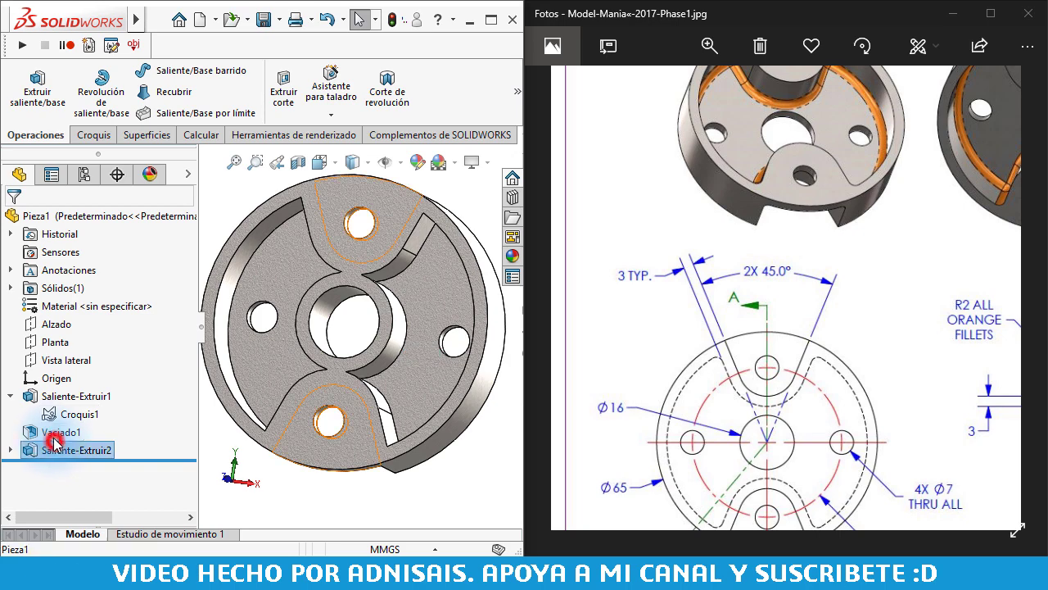
Edit Vaciado1 so it also removes the central Ø16 hole's face.
{"action": "left_click", "coordinate": [43, 386]}
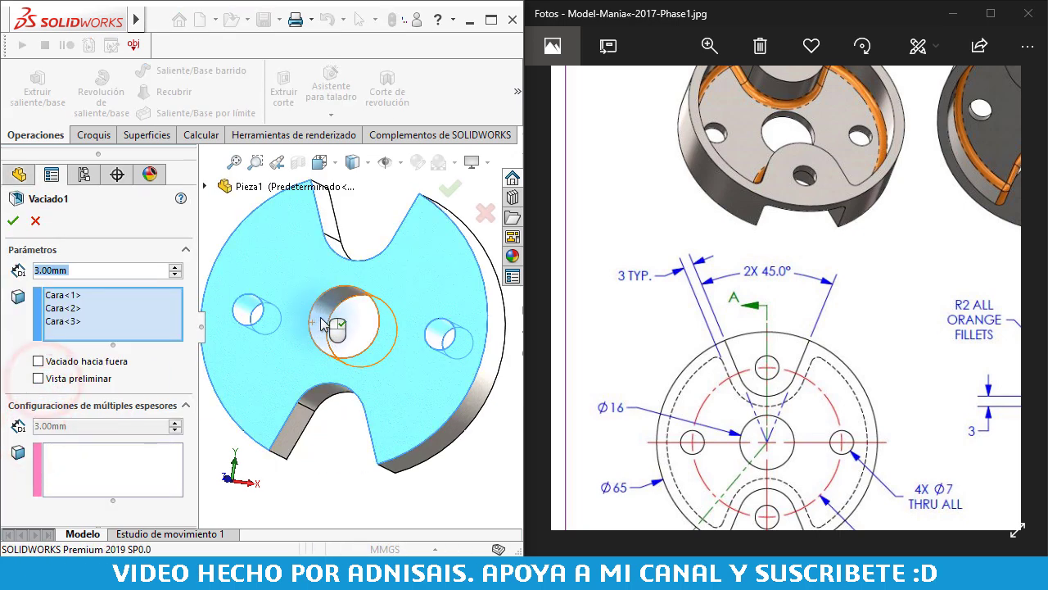
{"action": "left_click", "coordinate": [321, 317]}
{"action": "left_click", "coordinate": [12, 221]}
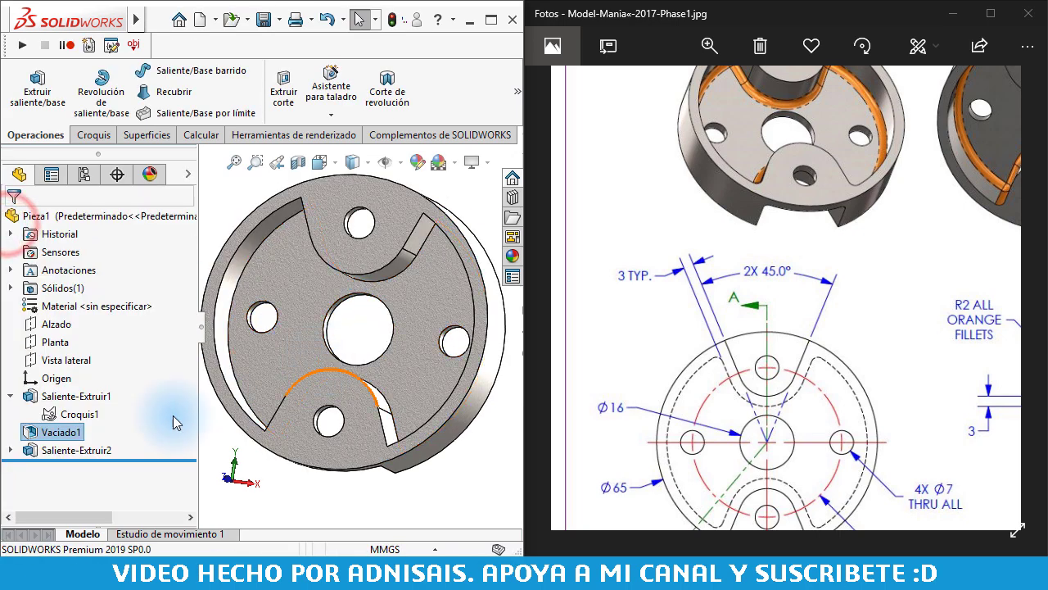
{"action": "left_click_drag", "start_coordinate": [107, 442], "coordinate": [197, 463]}
{"action": "left_click", "coordinate": [321, 510]}
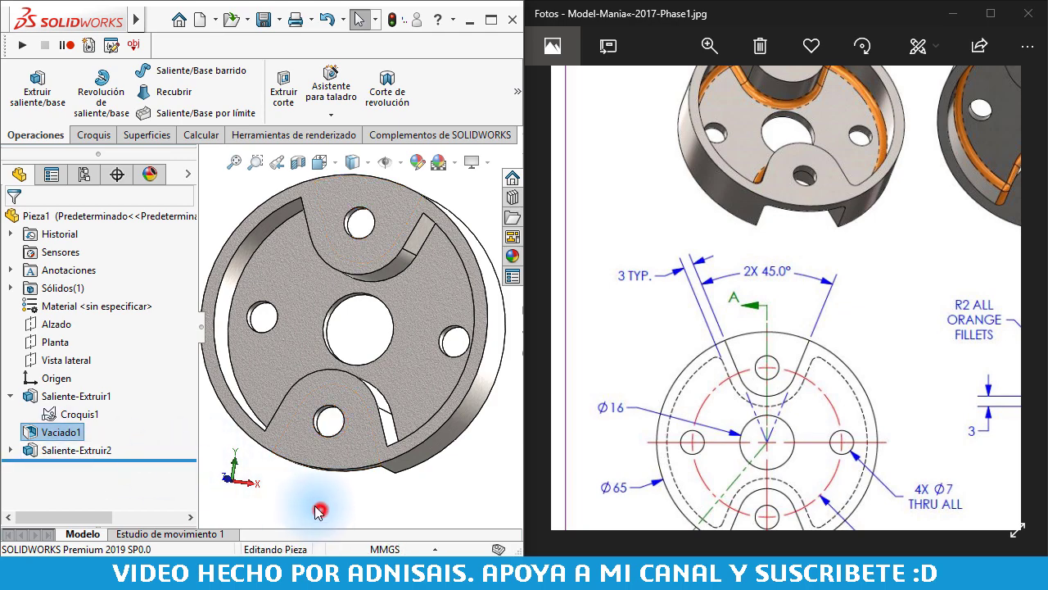
Zoom the reference drawing onto its section view, then expand the Features toolbar.
{"action": "left_click_drag", "start_coordinate": [870, 321], "coordinate": [808, 259]}
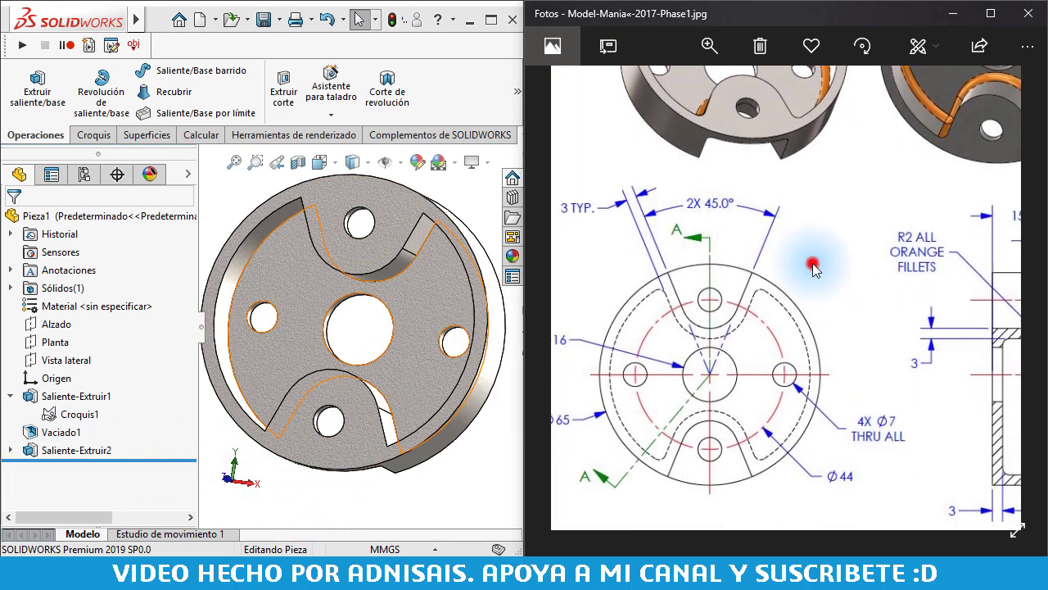
{"action": "double_click", "coordinate": [807, 260]}
{"action": "left_click", "coordinate": [480, 199]}
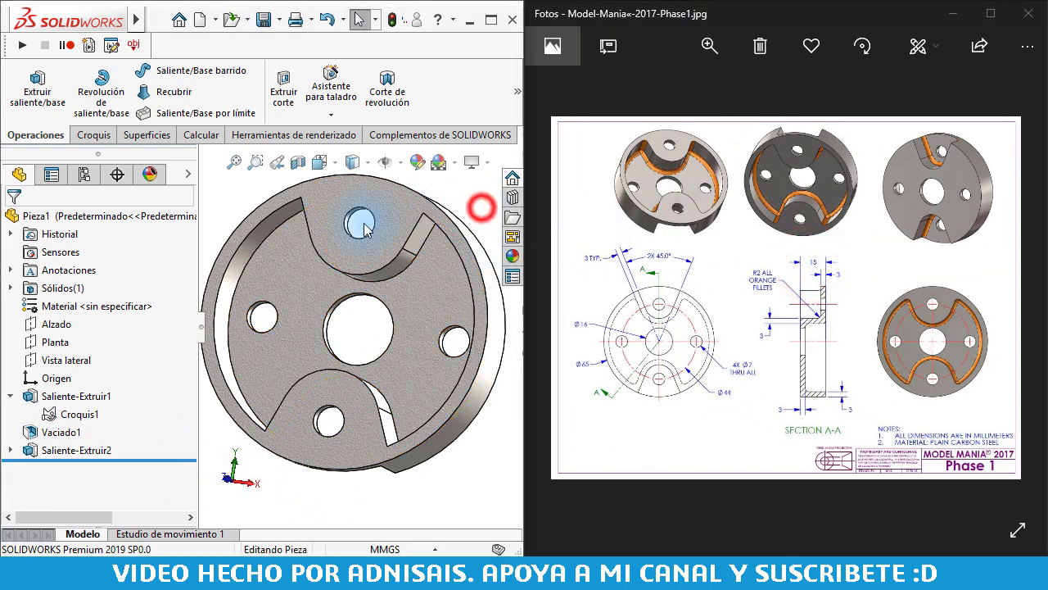
{"action": "scroll", "coordinate": [362, 230], "scroll_direction": "down", "scroll_amount": 2}
{"action": "left_click", "coordinate": [790, 315]}
{"action": "double_click", "coordinate": [790, 315]}
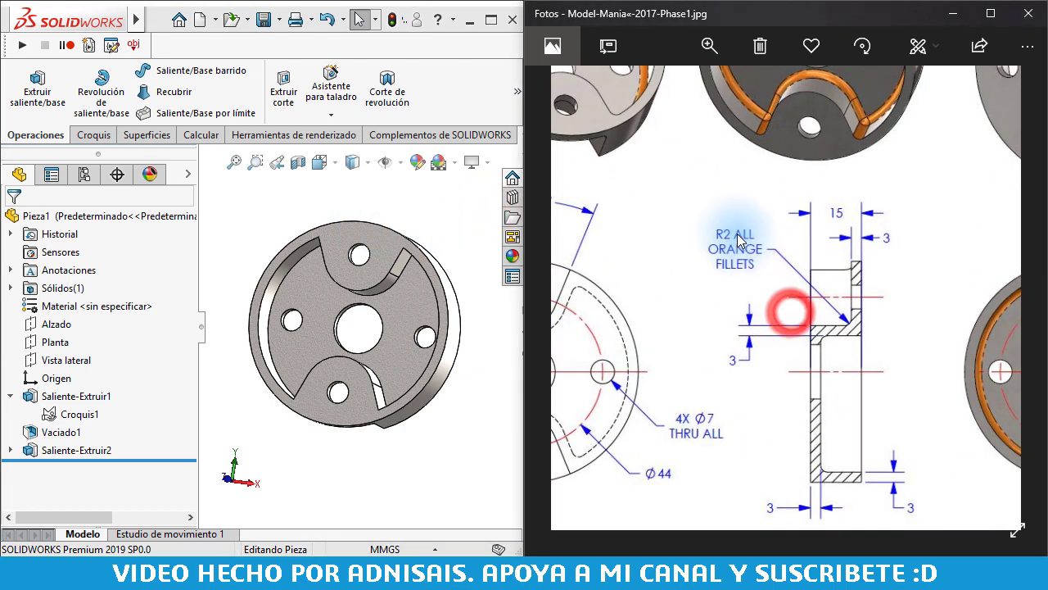
{"action": "left_click", "coordinate": [393, 211]}
{"action": "left_click", "coordinate": [516, 91]}
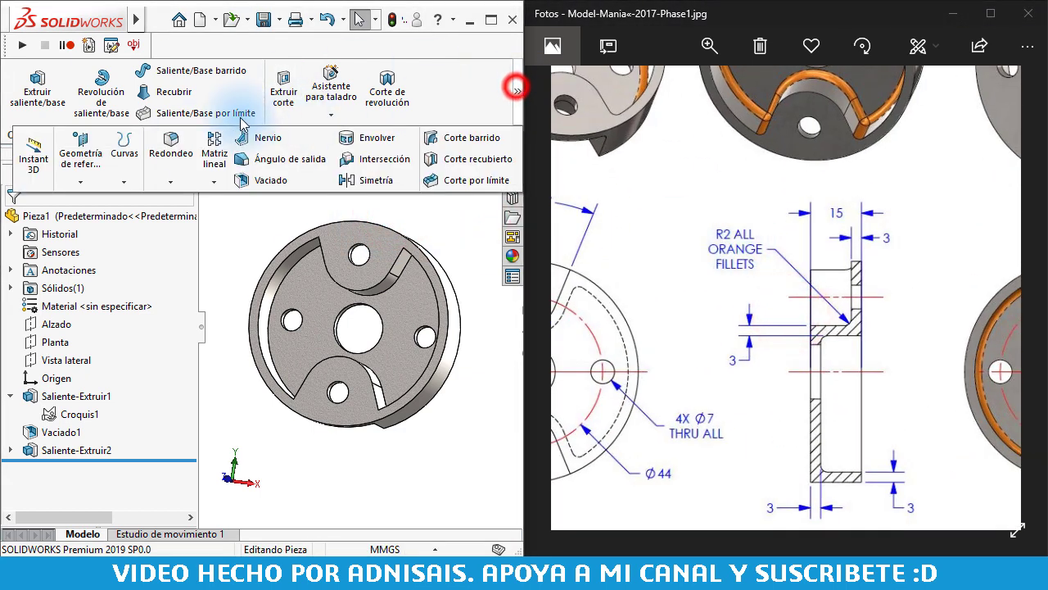
Start a 2 mm fillet and pick a cut-out edge, comparing the drawing's filleted views.
{"action": "left_click", "coordinate": [166, 158]}
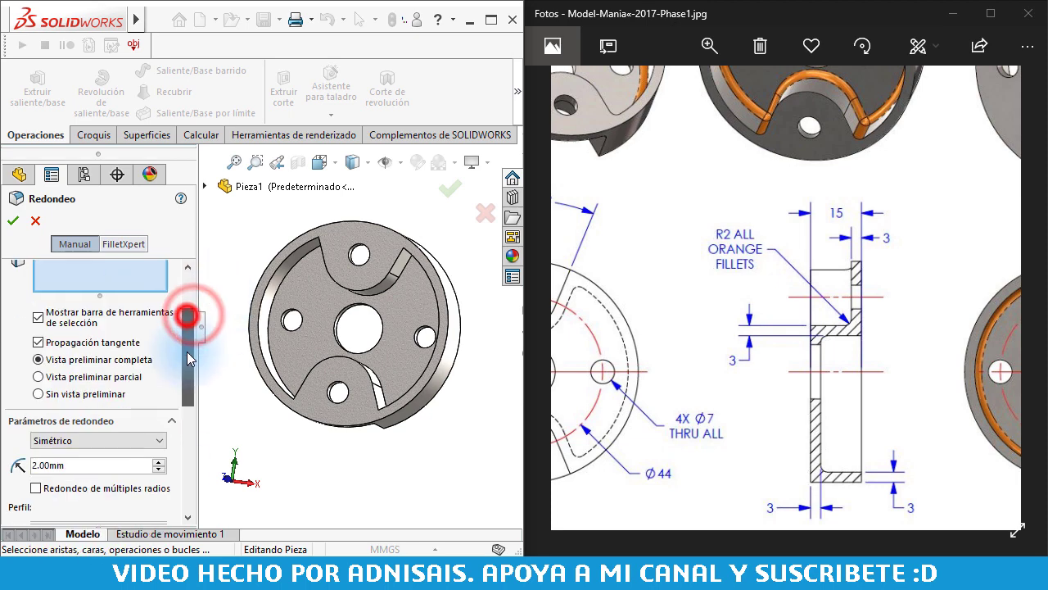
{"action": "left_click_drag", "start_coordinate": [195, 333], "coordinate": [195, 365]}
{"action": "left_click_drag", "start_coordinate": [183, 330], "coordinate": [184, 301]}
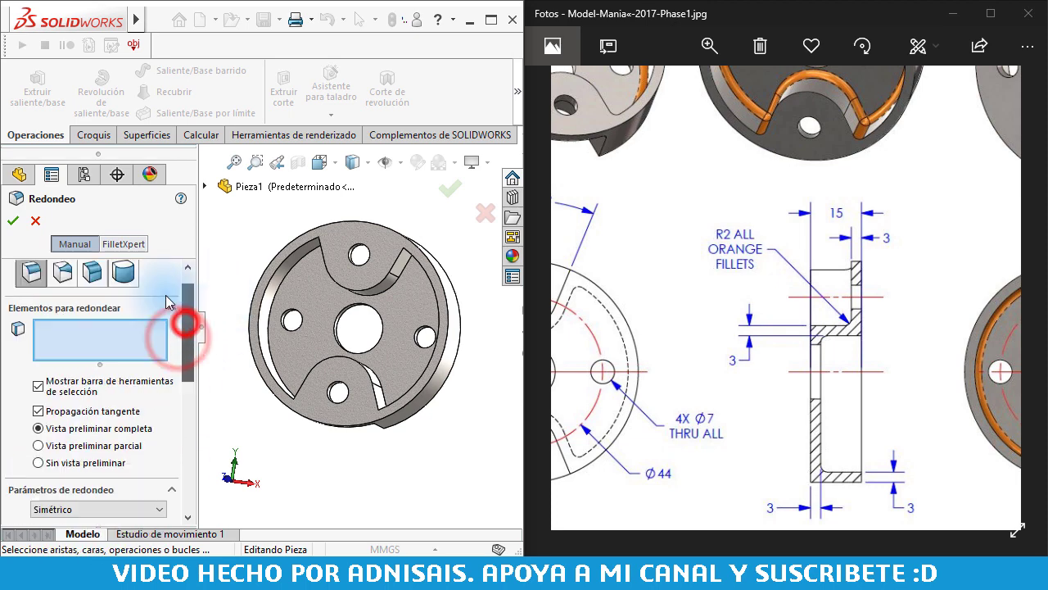
{"action": "left_click_drag", "start_coordinate": [1004, 177], "coordinate": [960, 350]}
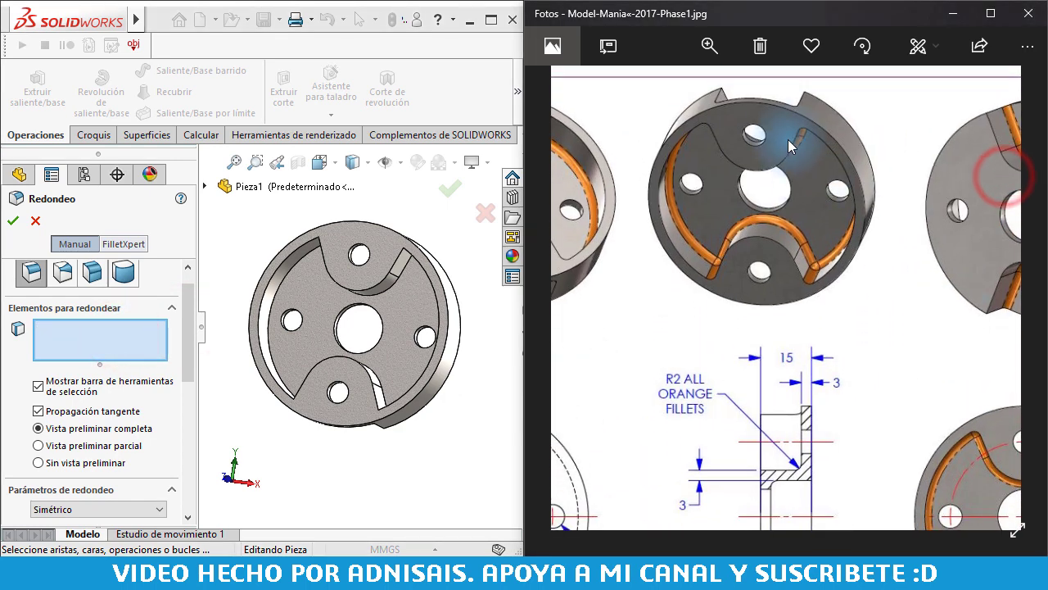
{"action": "left_click_drag", "start_coordinate": [866, 233], "coordinate": [785, 238]}
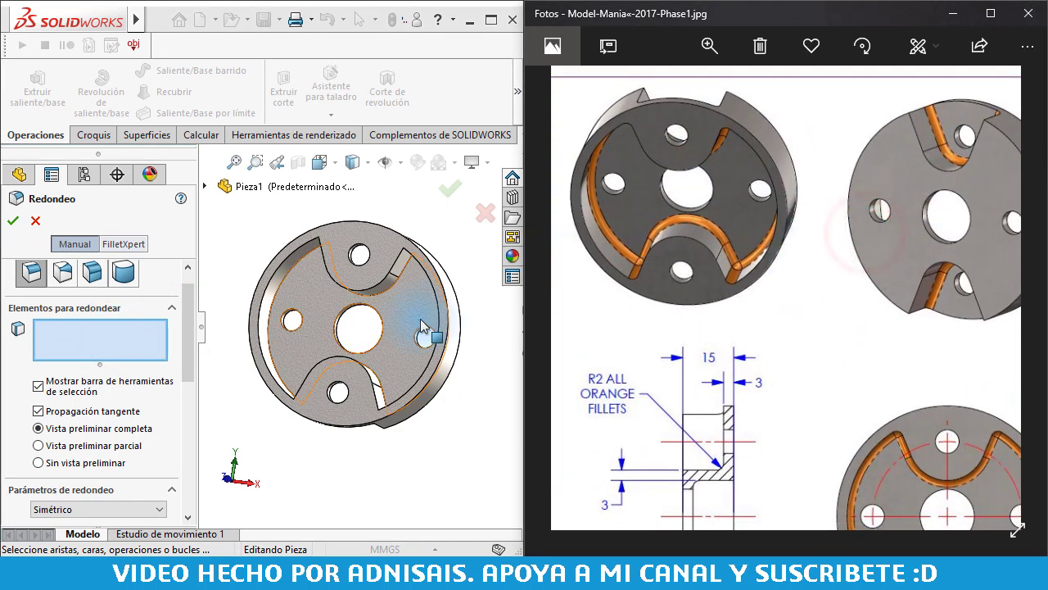
{"action": "middle_click_drag", "start_coordinate": [421, 328], "coordinate": [405, 278]}
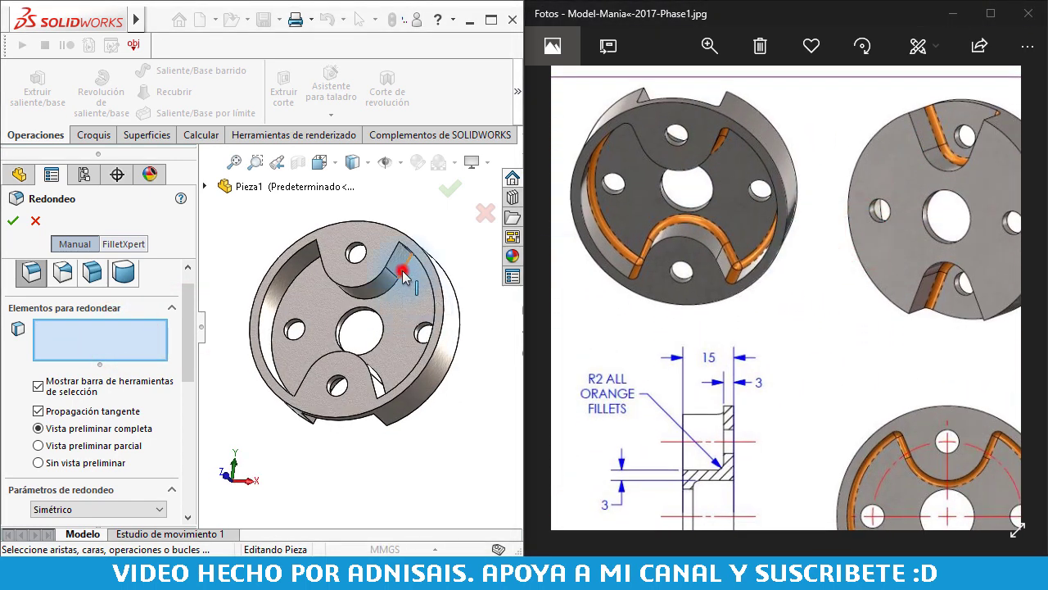
{"action": "left_click", "coordinate": [403, 273]}
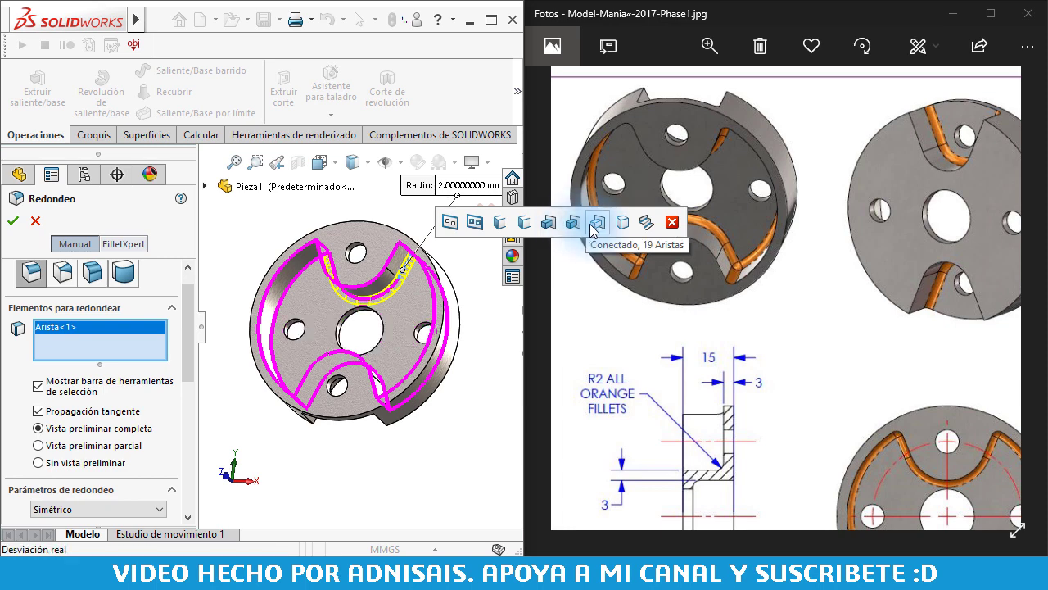
Add all concave edges with 'Todos los cóncavos' and accept the 2 mm fillet.
{"action": "left_click", "coordinate": [646, 221]}
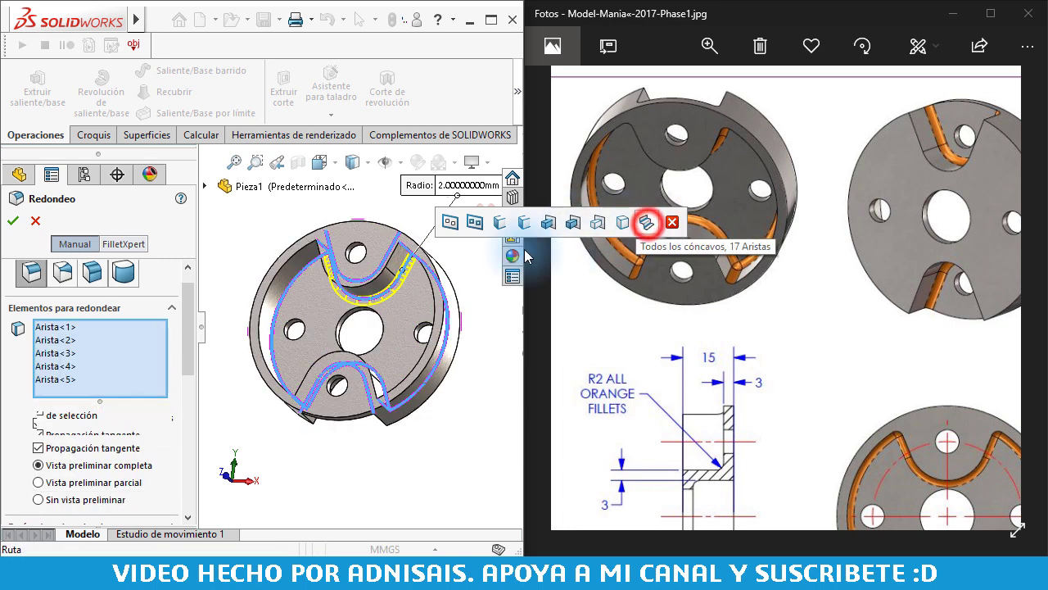
{"action": "scroll", "coordinate": [321, 310], "scroll_direction": "down", "scroll_amount": 2}
{"action": "scroll", "coordinate": [321, 310], "scroll_direction": "down", "scroll_amount": 2}
{"action": "middle_click_drag", "start_coordinate": [321, 310], "coordinate": [366, 321]}
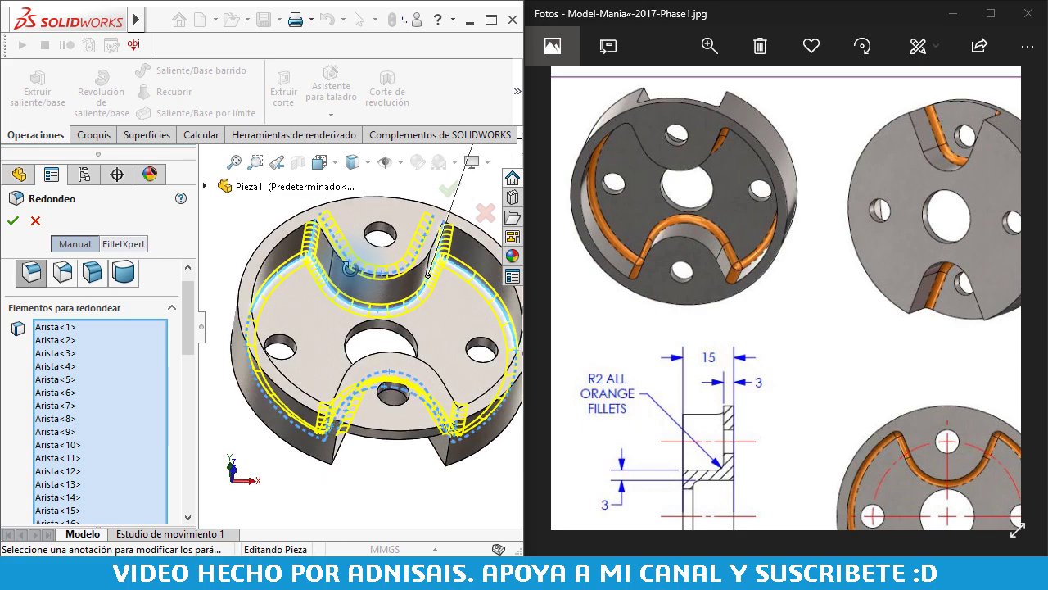
{"action": "middle_click_drag", "start_coordinate": [463, 273], "coordinate": [403, 250]}
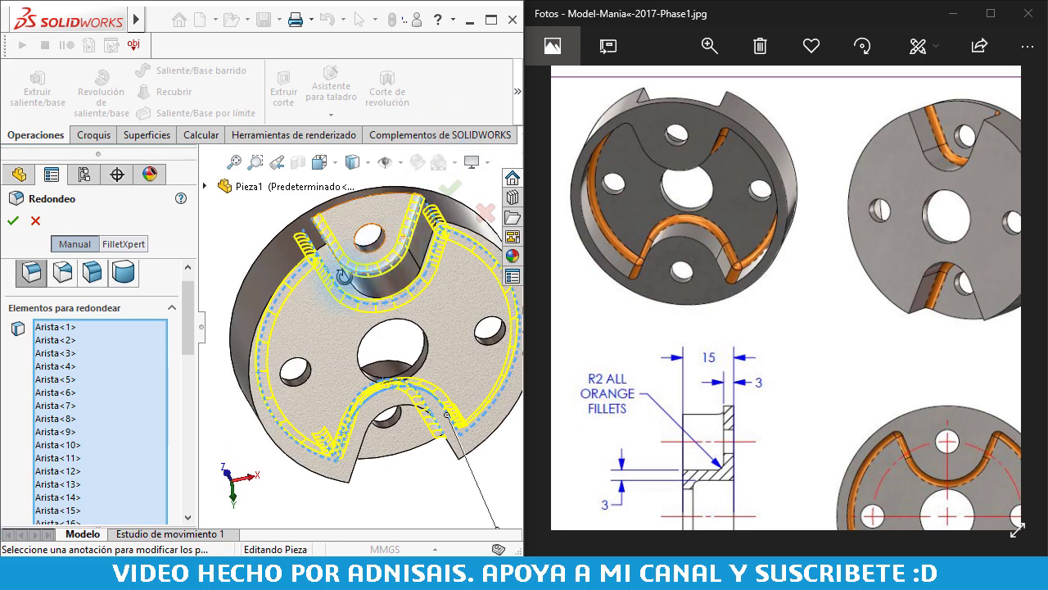
{"action": "middle_click_drag", "start_coordinate": [343, 276], "coordinate": [352, 245]}
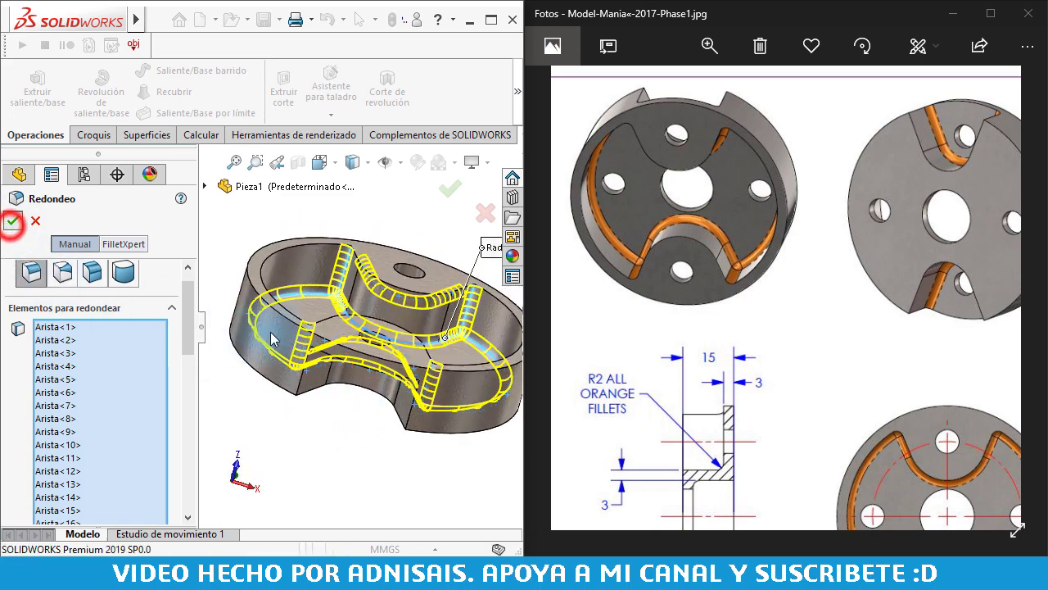
{"action": "key", "text": "Return"}
{"action": "mouse_move", "coordinate": [339, 350]}
{"action": "middle_mouse_down"}
{"action": "mouse_move", "coordinate": [281, 339]}
{"action": "mouse_move", "coordinate": [327, 292]}
{"action": "mouse_move", "coordinate": [352, 363]}
{"action": "mouse_move", "coordinate": [333, 264]}
{"action": "mouse_move", "coordinate": [361, 135]}
{"action": "mouse_move", "coordinate": [367, 192]}
{"action": "mouse_move", "coordinate": [339, 227]}
{"action": "middle_mouse_up"}
{"action": "key", "text": "ctrl+7"}
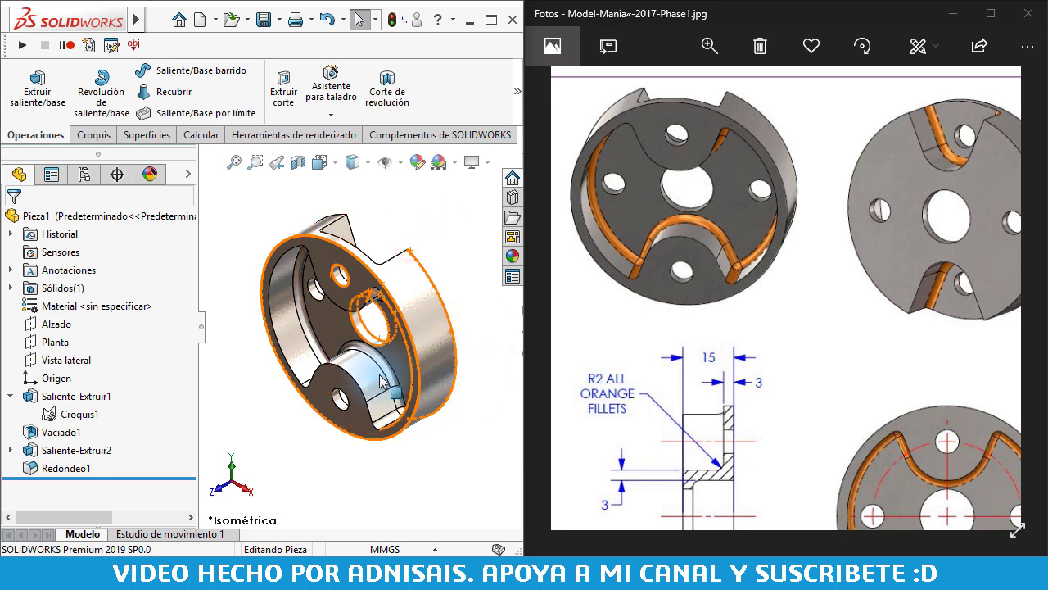
{"action": "double_click", "coordinate": [873, 292]}
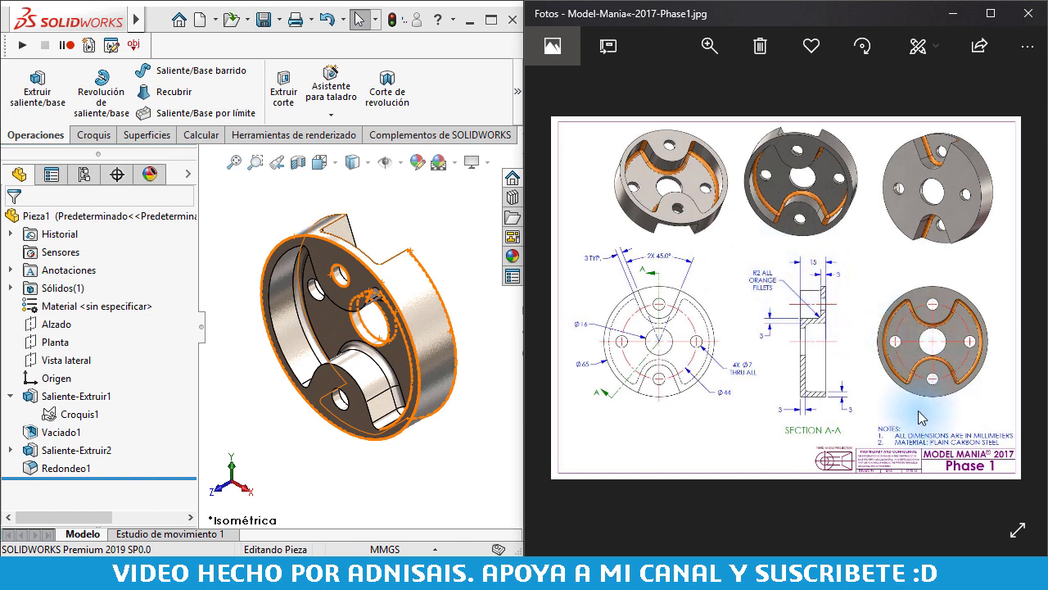
{"action": "left_click", "coordinate": [432, 222]}
{"action": "key", "text": "ctrl+1"}
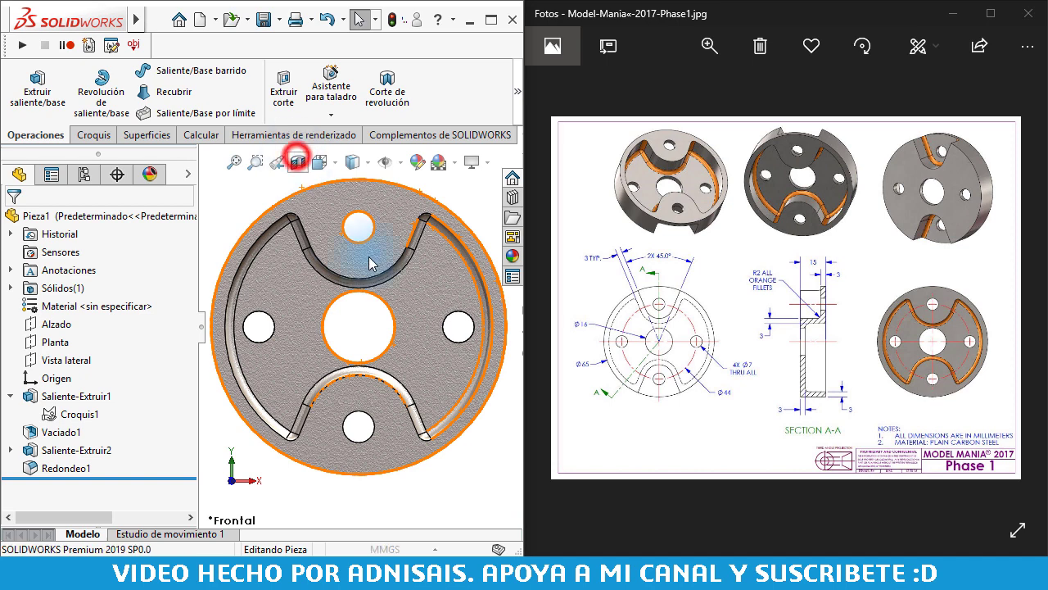
Section the part in half and check it in Right, Left and Isometric views.
{"action": "left_click", "coordinate": [86, 509]}
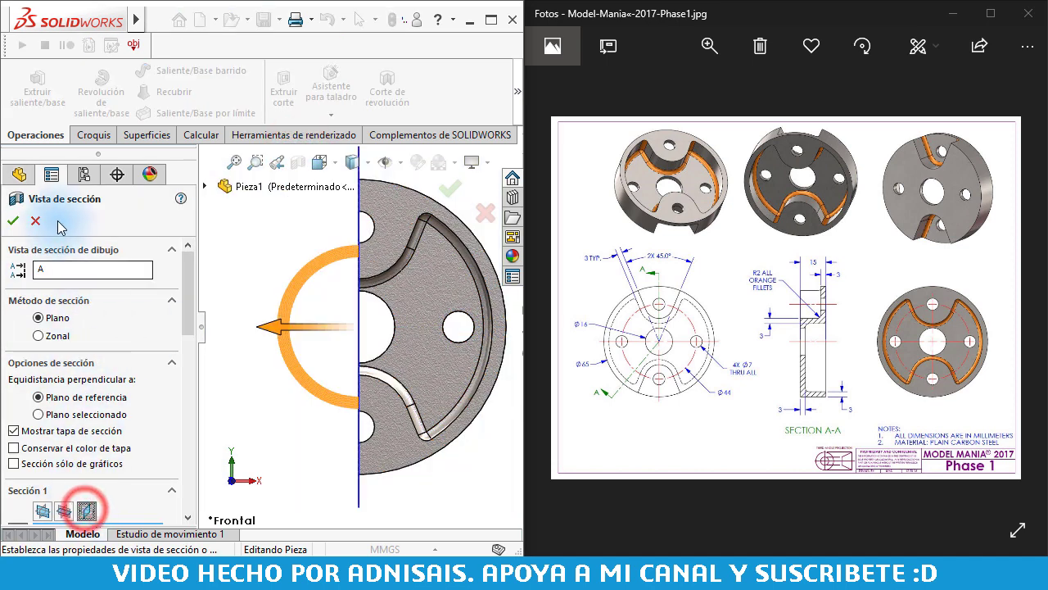
{"action": "left_click", "coordinate": [13, 221]}
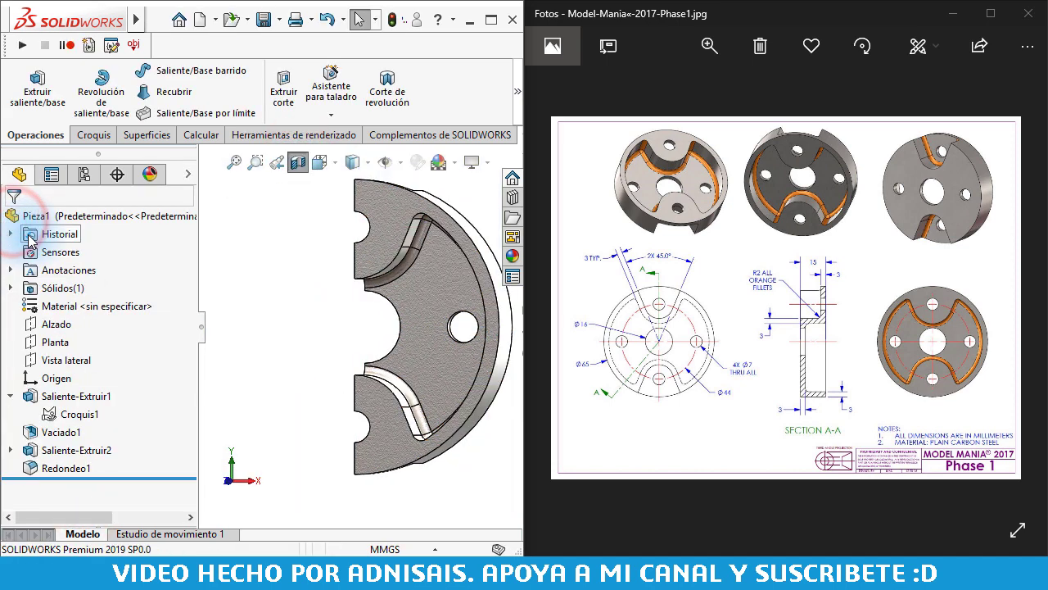
{"action": "key", "text": "ctrl+4"}
{"action": "key", "text": "ctrl+3"}
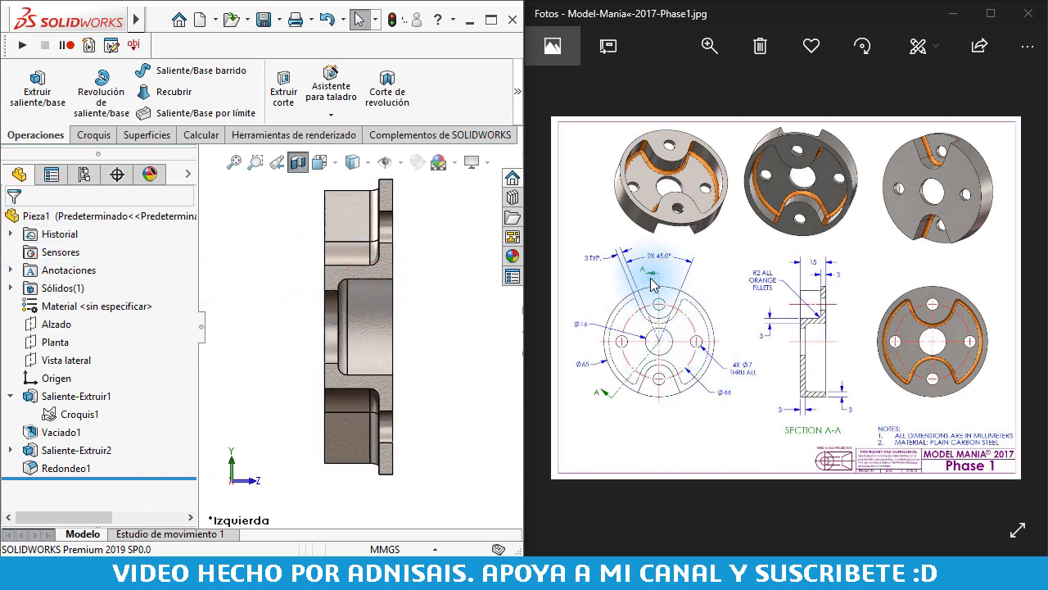
{"action": "key", "text": "ctrl+7"}
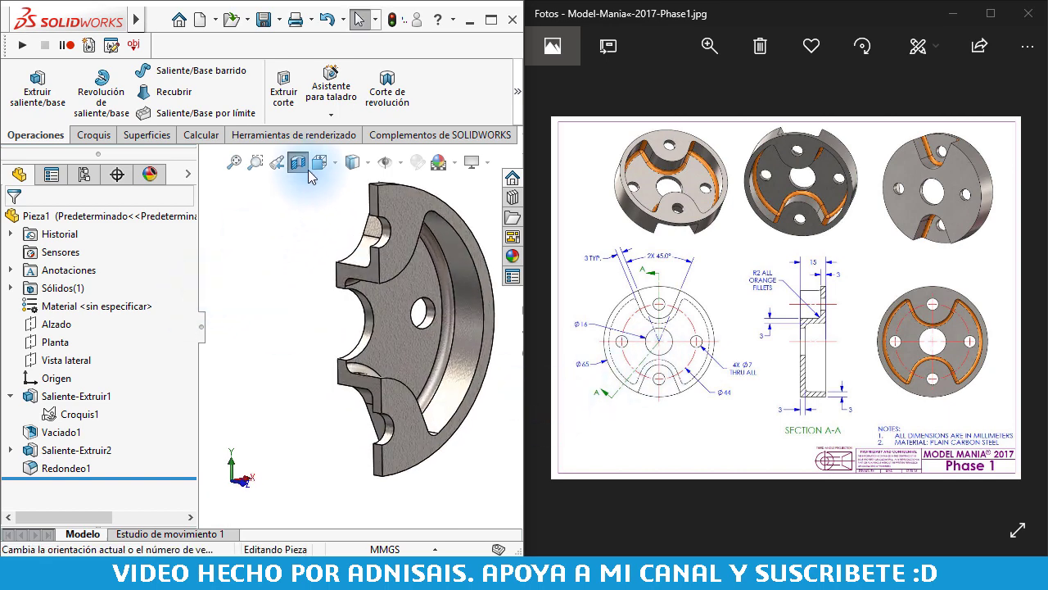
Orbit the sectioned part, then advance the photo viewer to Model-Mania-2017-Phase2.jpg.
{"action": "mouse_move", "coordinate": [416, 374]}
{"action": "middle_mouse_down"}
{"action": "mouse_move", "coordinate": [328, 363]}
{"action": "mouse_move", "coordinate": [468, 392]}
{"action": "mouse_move", "coordinate": [483, 385]}
{"action": "middle_mouse_up"}
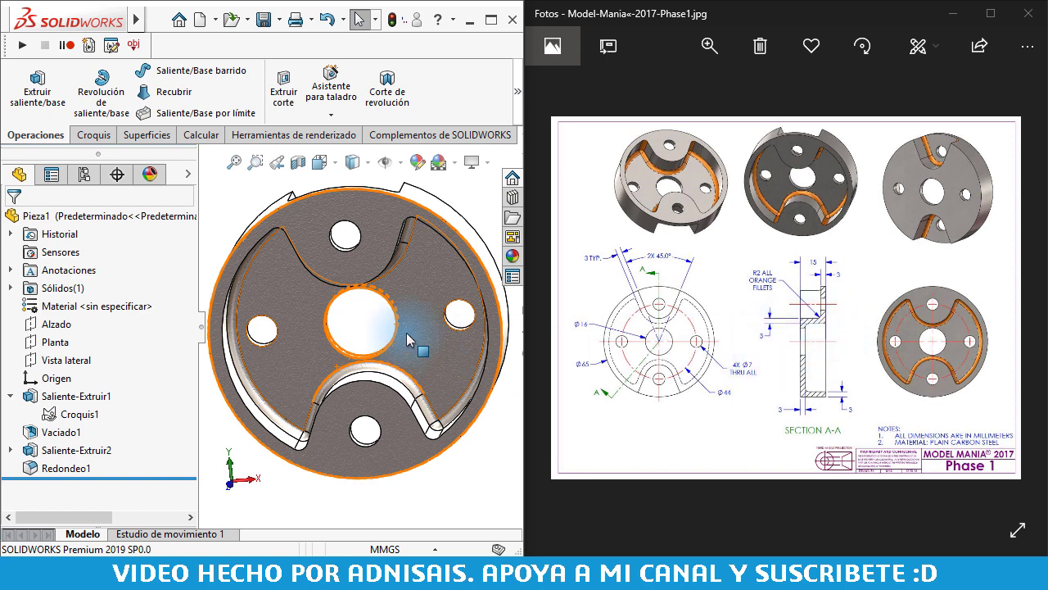
{"action": "middle_click_drag", "start_coordinate": [408, 340], "coordinate": [361, 327]}
{"action": "left_click", "coordinate": [782, 280]}
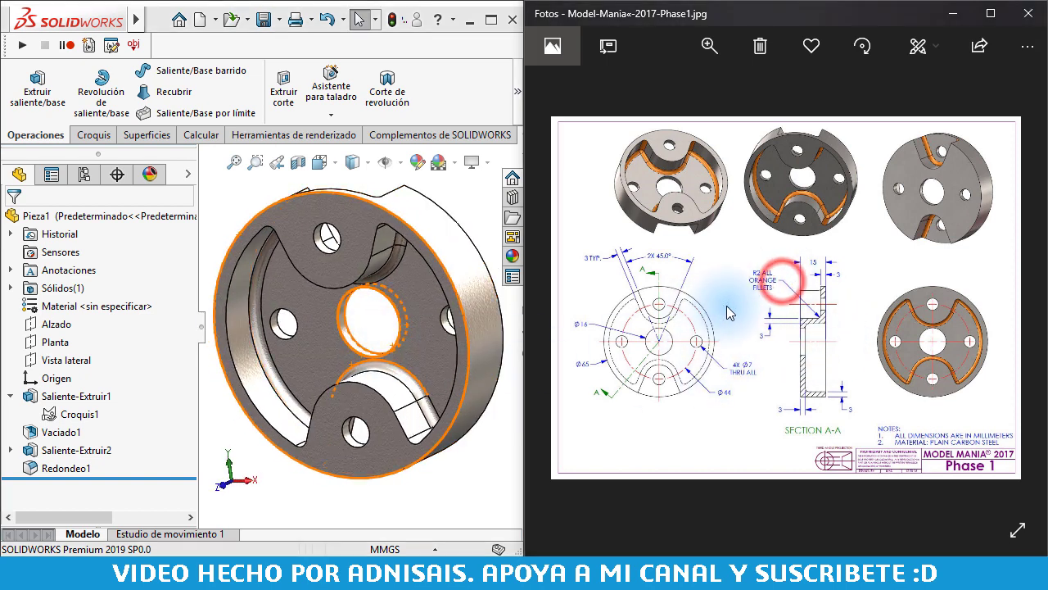
{"action": "left_click", "coordinate": [452, 201]}
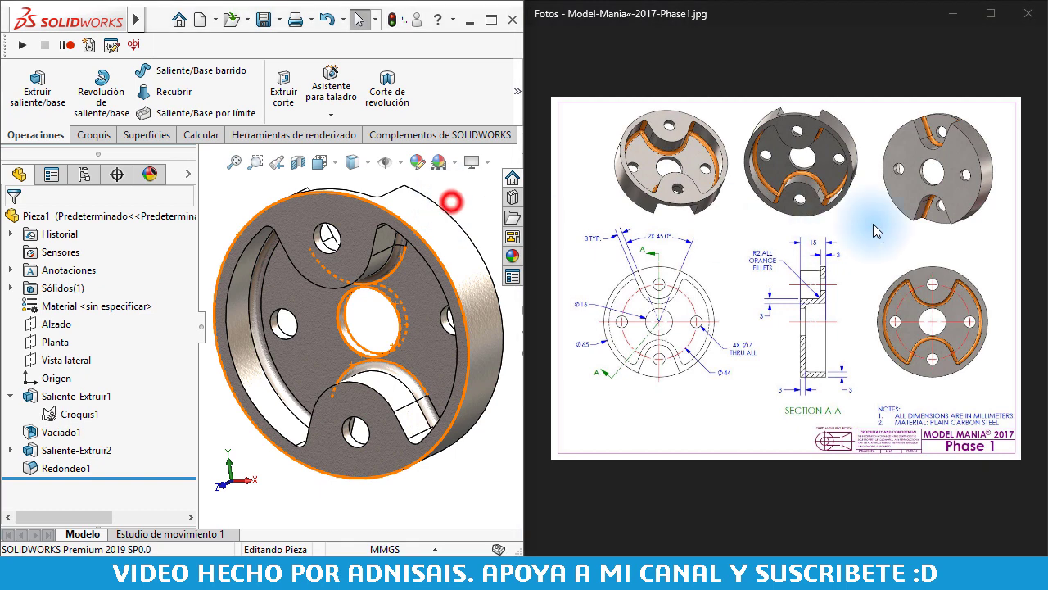
{"action": "left_click", "coordinate": [1007, 287]}
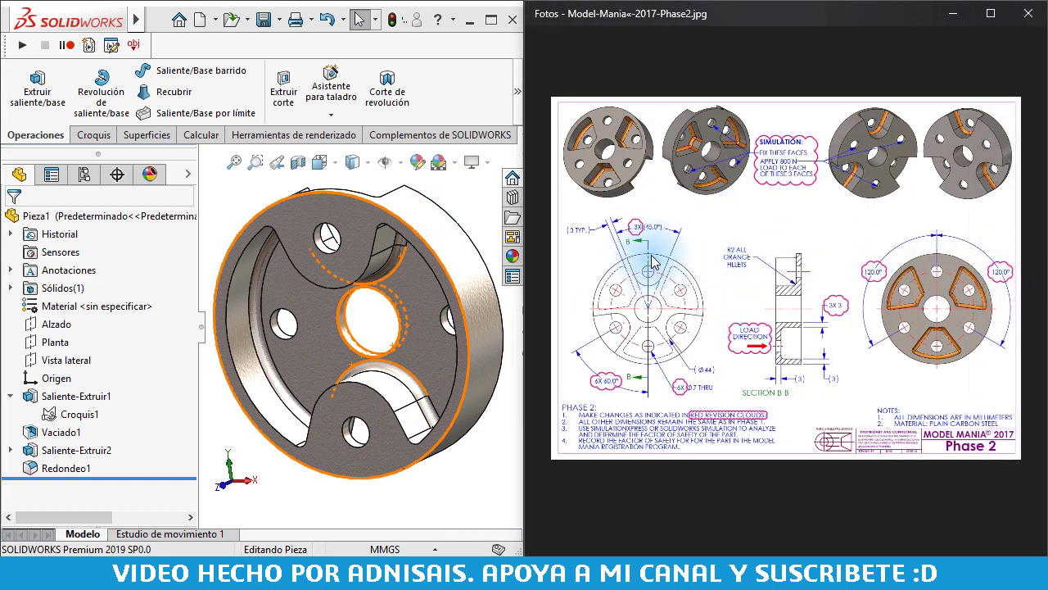
Zoom into the Phase 2 drawing's notes and revision clouds, then back out.
{"action": "double_click", "coordinate": [624, 434]}
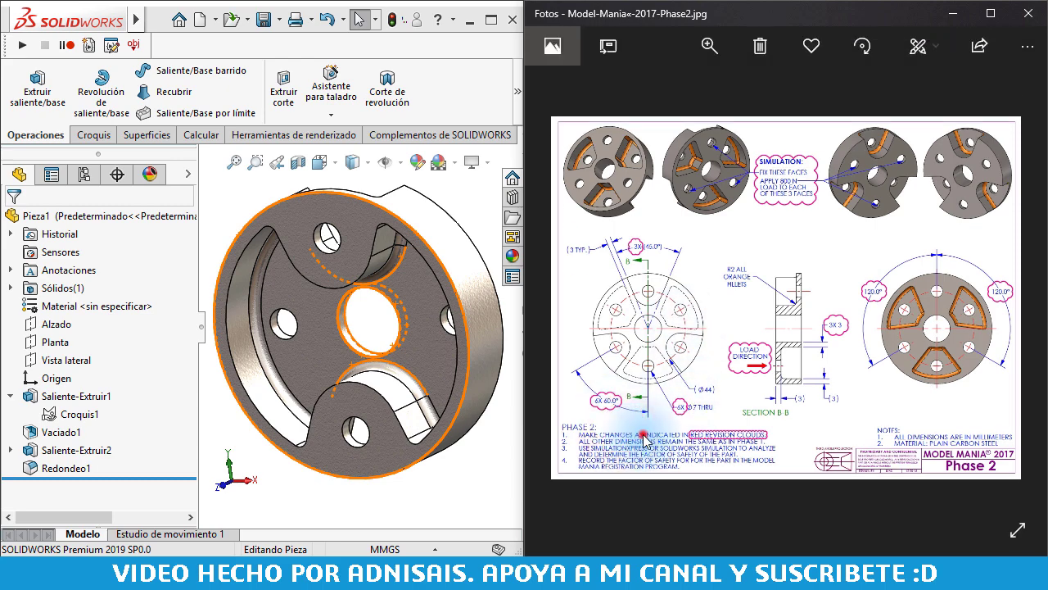
{"action": "left_click_drag", "start_coordinate": [755, 440], "coordinate": [844, 430]}
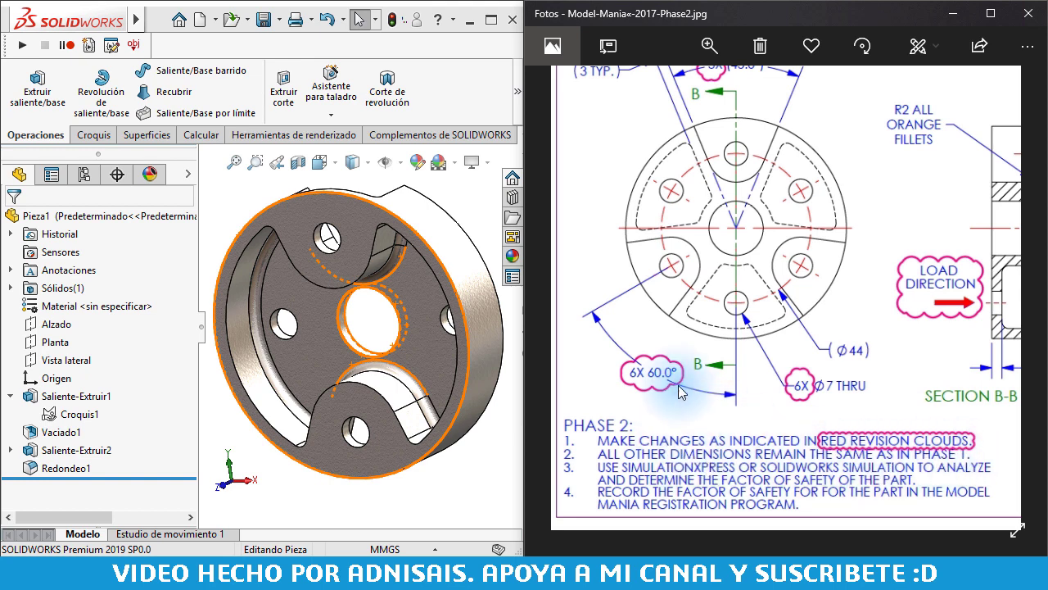
{"action": "left_click_drag", "start_coordinate": [702, 263], "coordinate": [710, 264]}
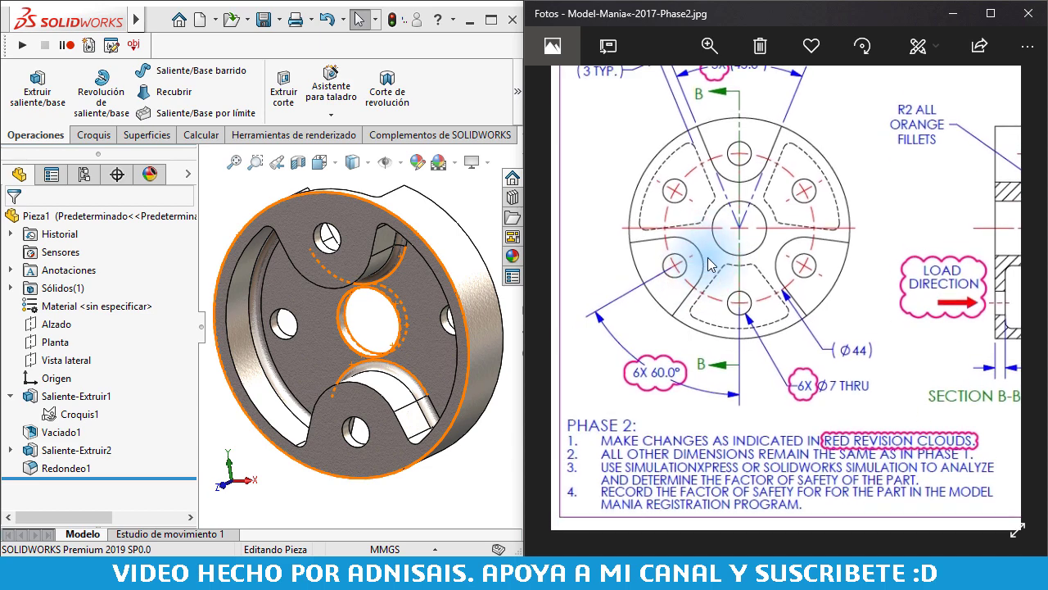
{"action": "double_click", "coordinate": [709, 284]}
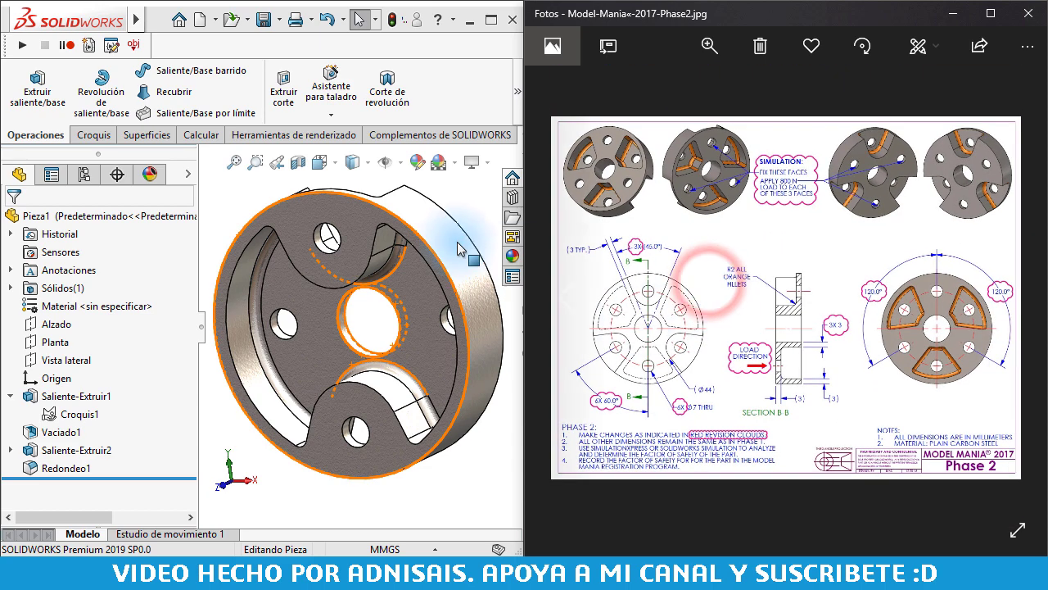
{"action": "left_click", "coordinate": [461, 191]}
Inspect the 3X (45.0°) slot dimension and the simulation part renders on the drawing.
{"action": "double_click", "coordinate": [630, 242]}
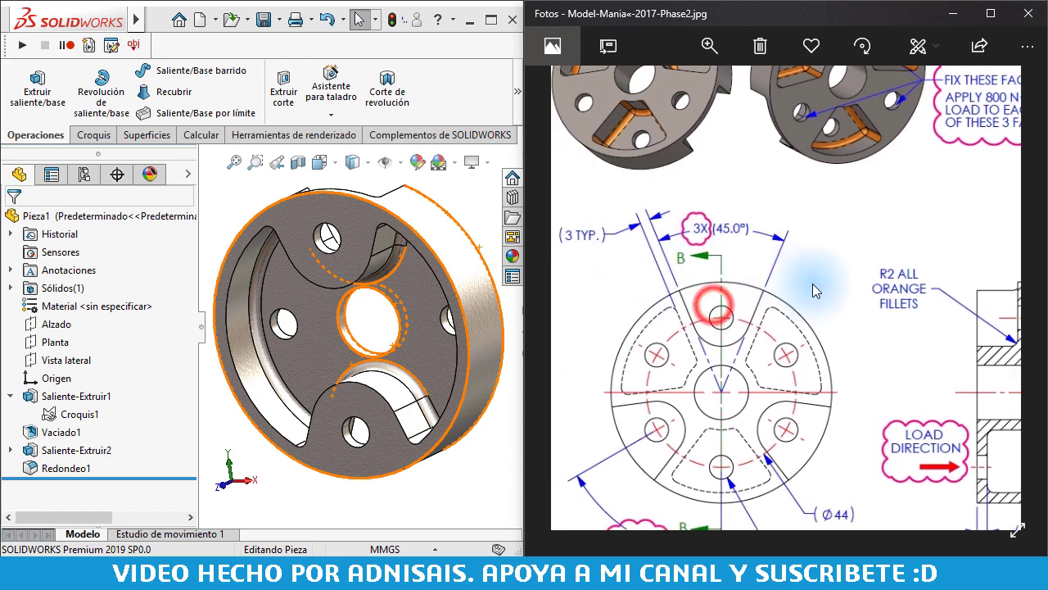
{"action": "left_click_drag", "start_coordinate": [722, 305], "coordinate": [811, 278]}
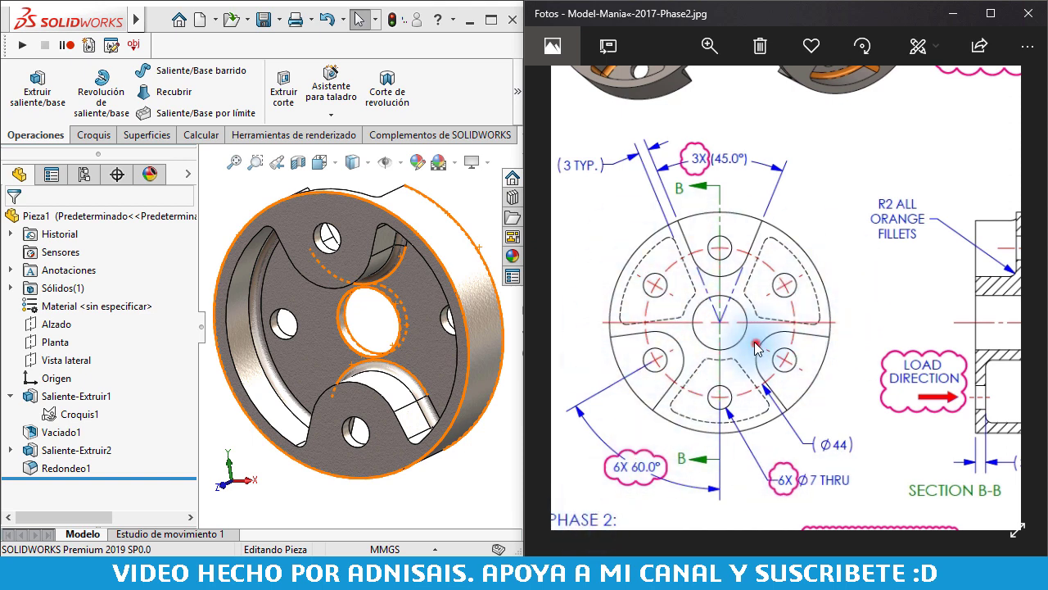
{"action": "left_click_drag", "start_coordinate": [755, 348], "coordinate": [702, 432]}
{"action": "mouse_move", "coordinate": [791, 268]}
{"action": "left_mouse_down"}
{"action": "mouse_move", "coordinate": [823, 330]}
{"action": "mouse_move", "coordinate": [780, 281]}
{"action": "left_mouse_up"}
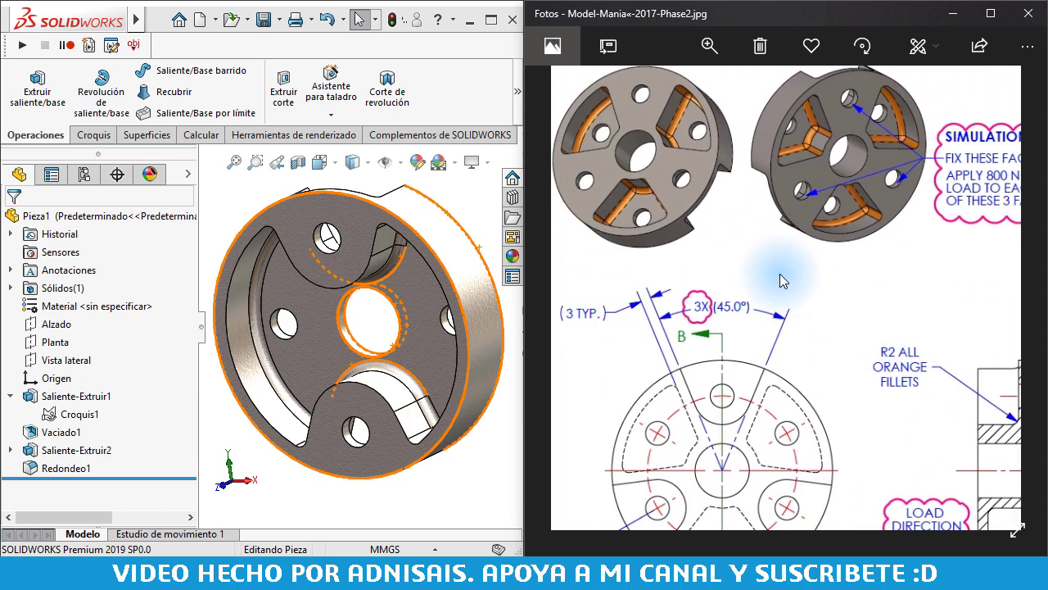
{"action": "left_click_drag", "start_coordinate": [616, 186], "coordinate": [620, 218]}
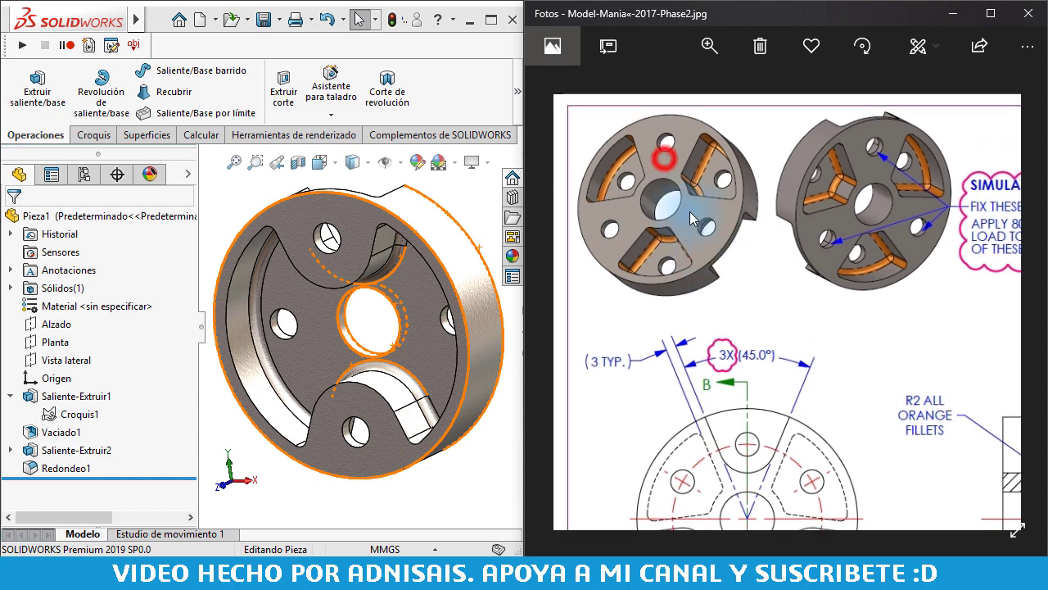
{"action": "scroll", "coordinate": [597, 234], "scroll_direction": "down", "scroll_amount": 2}
{"action": "scroll", "coordinate": [824, 267], "scroll_direction": "down", "scroll_amount": 2}
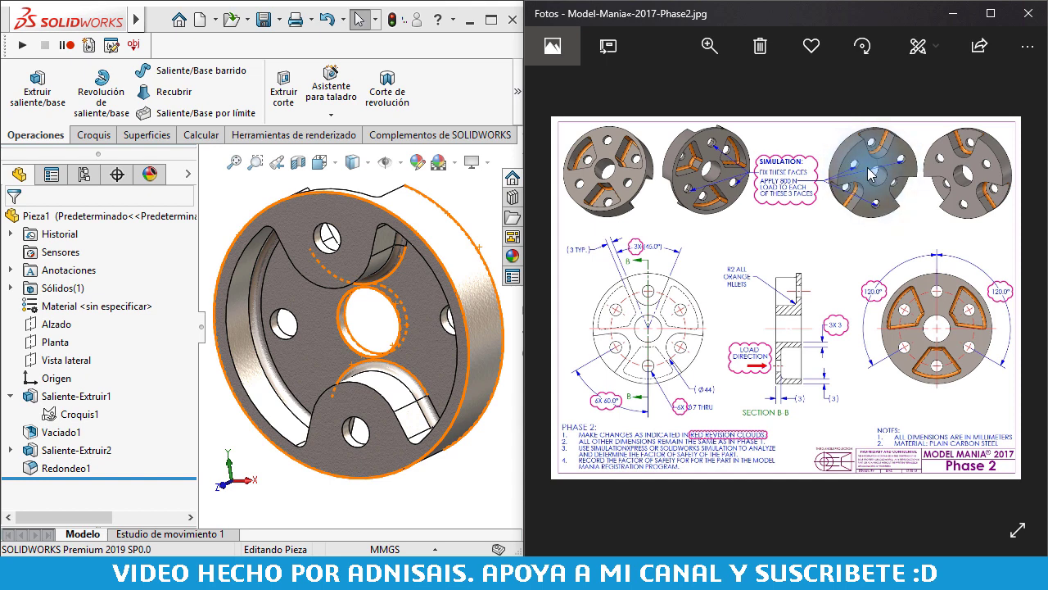
{"action": "left_click_drag", "start_coordinate": [754, 370], "coordinate": [822, 368]}
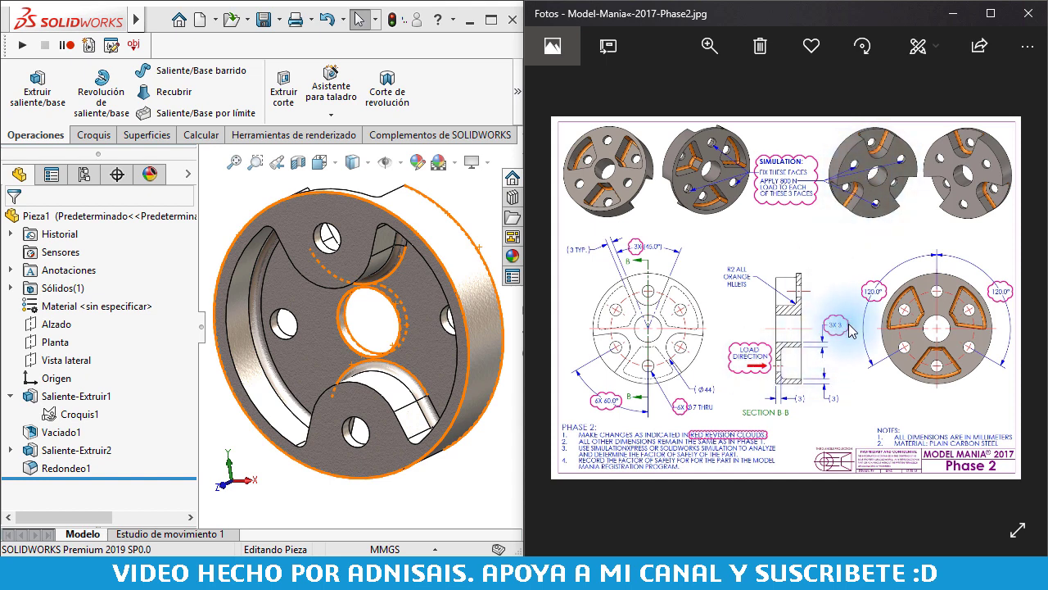
{"action": "left_click_drag", "start_coordinate": [794, 356], "coordinate": [860, 340]}
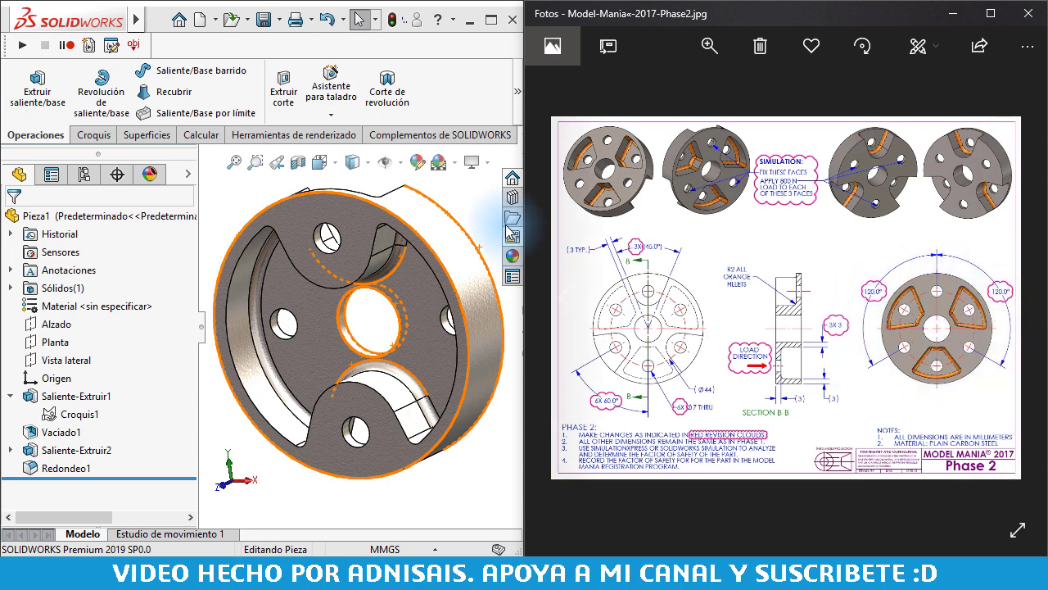
Show the part in Front view and roll the feature tree back to just after Croquis1.
{"action": "left_click", "coordinate": [475, 217]}
{"action": "key", "text": "ctrl+1"}
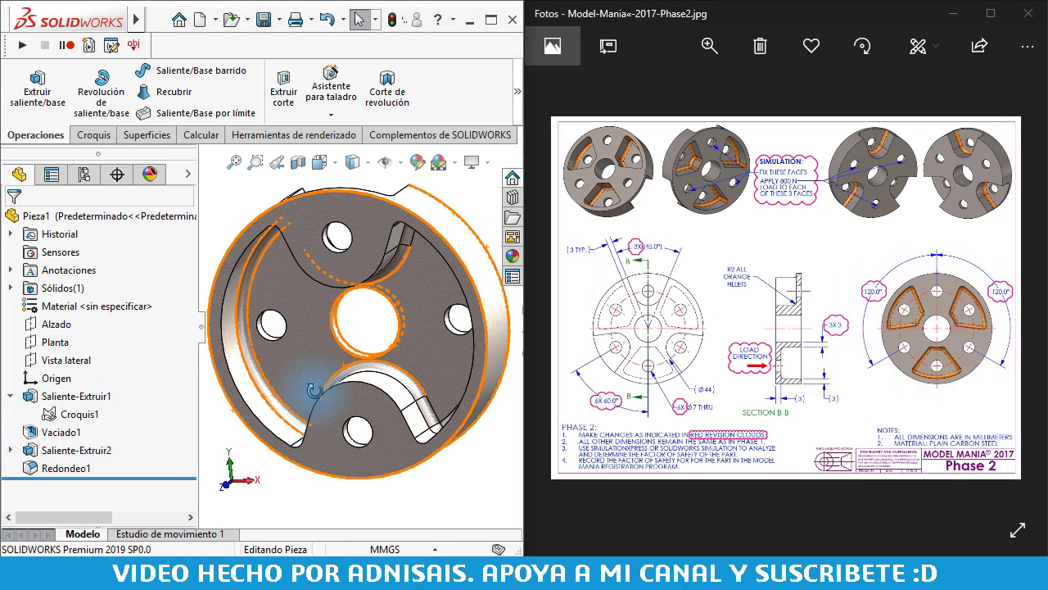
{"action": "left_click", "coordinate": [139, 479]}
{"action": "left_click_drag", "start_coordinate": [139, 480], "coordinate": [54, 415]}
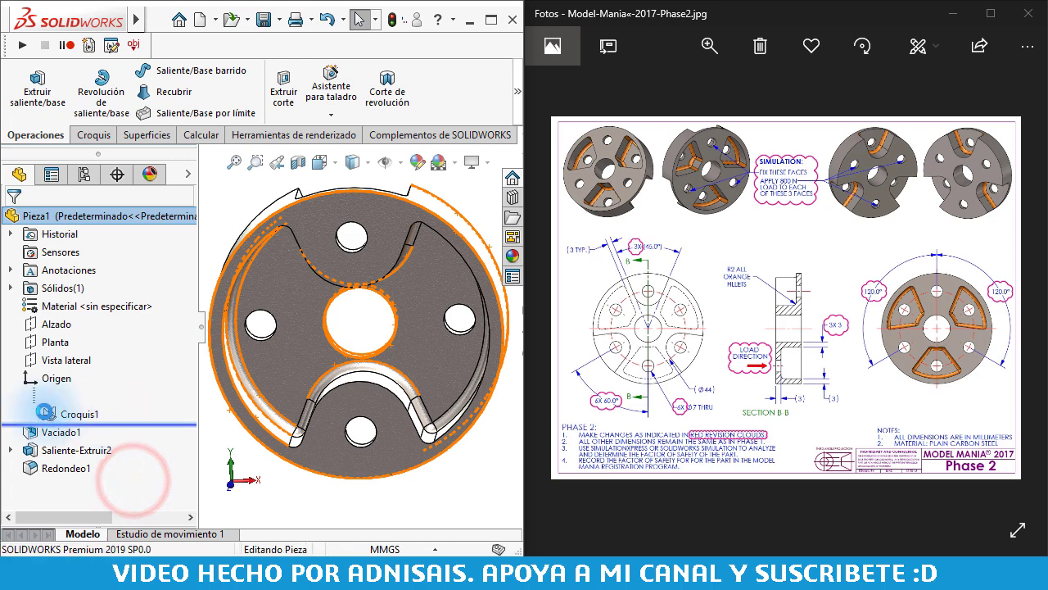
Edit Croquis1 and delete the left centreline plus the lower slot's lines and arc.
{"action": "left_click", "coordinate": [70, 363]}
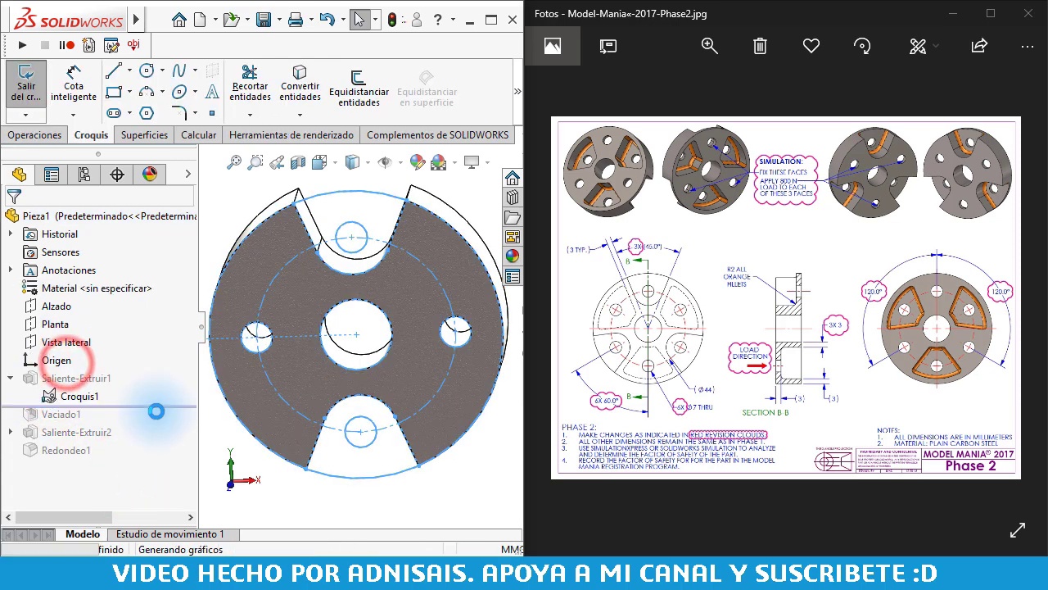
{"action": "scroll", "coordinate": [352, 456], "scroll_direction": "down", "scroll_amount": 1}
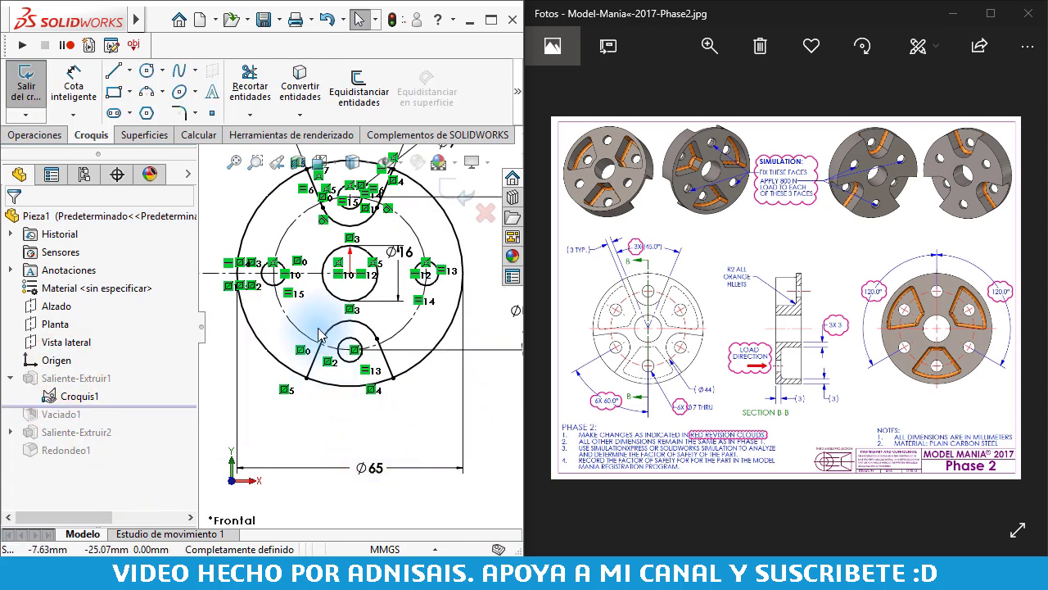
{"action": "scroll", "coordinate": [304, 363], "scroll_direction": "up", "scroll_amount": 1}
{"action": "scroll", "coordinate": [344, 307], "scroll_direction": "down", "scroll_amount": 1}
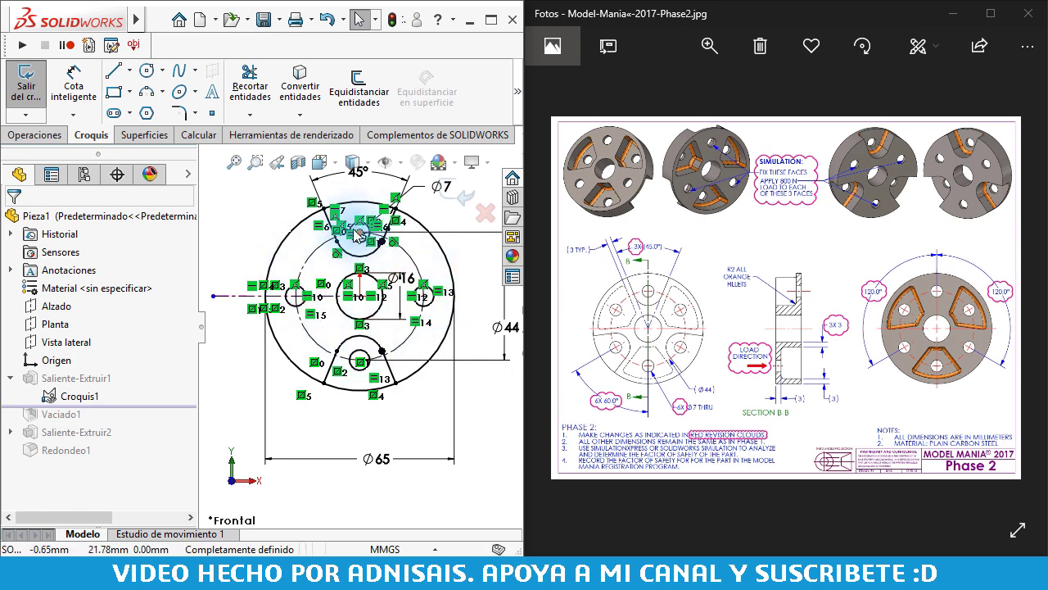
{"action": "left_click", "coordinate": [235, 297]}
{"action": "key", "text": "Delete"}
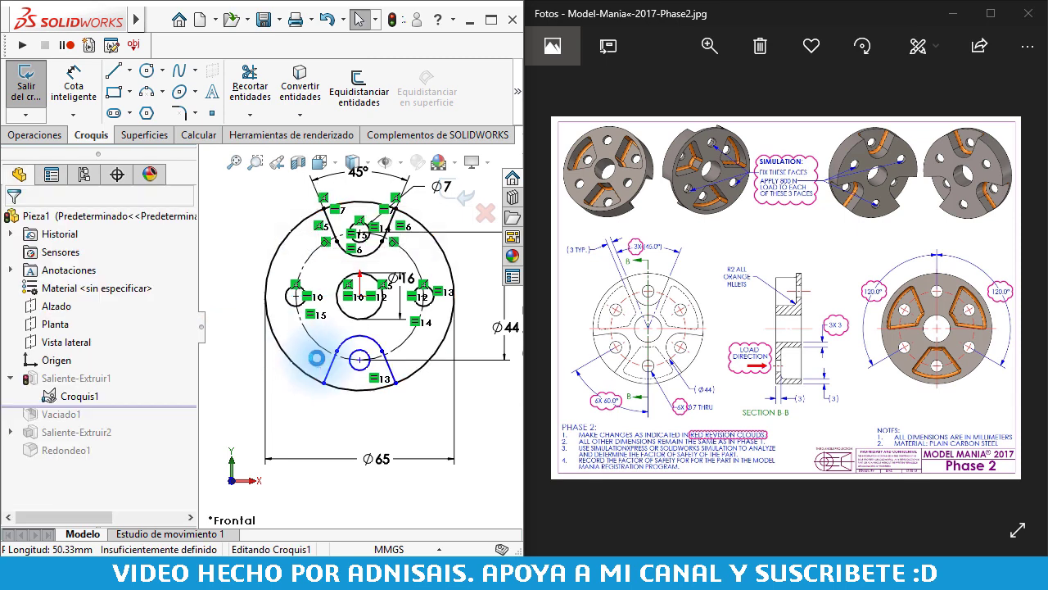
{"action": "left_click", "coordinate": [333, 359]}
{"action": "key", "text": "Delete"}
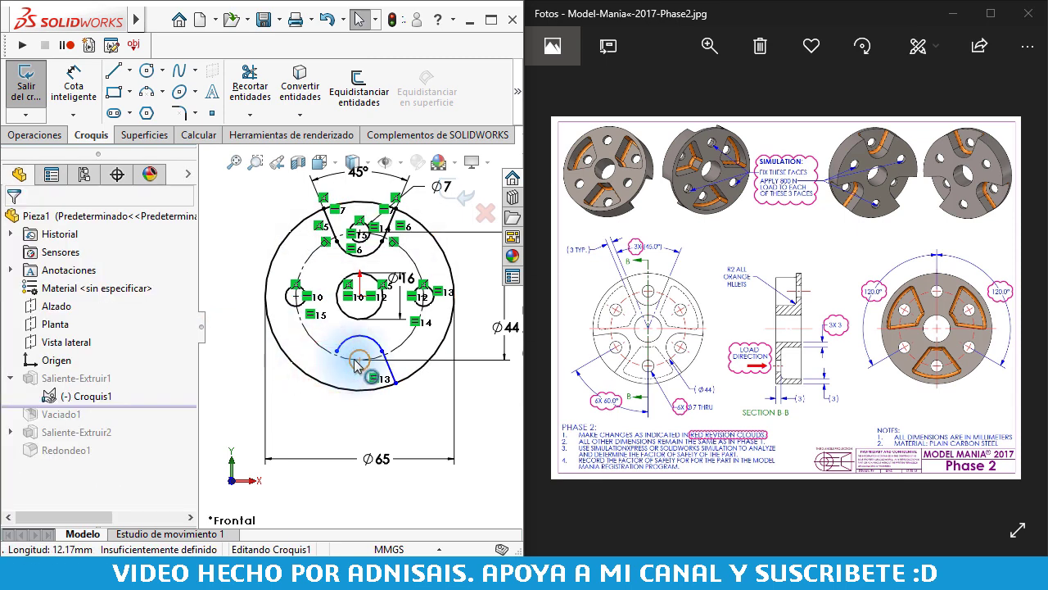
{"action": "left_click", "coordinate": [350, 367]}
{"action": "key", "text": "Delete"}
{"action": "left_click", "coordinate": [366, 346]}
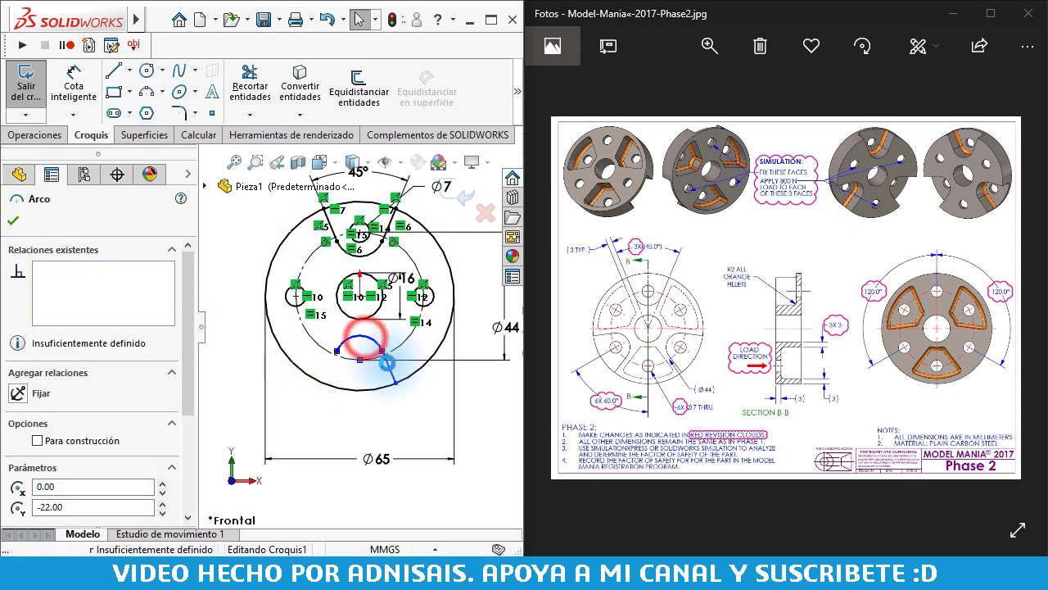
{"action": "key", "text": "Delete"}
{"action": "left_click", "coordinate": [385, 360]}
{"action": "key", "text": "Delete"}
Delete the right and left side hole circles and fit the sketch in view.
{"action": "scroll", "coordinate": [418, 318], "scroll_direction": "down", "scroll_amount": 3}
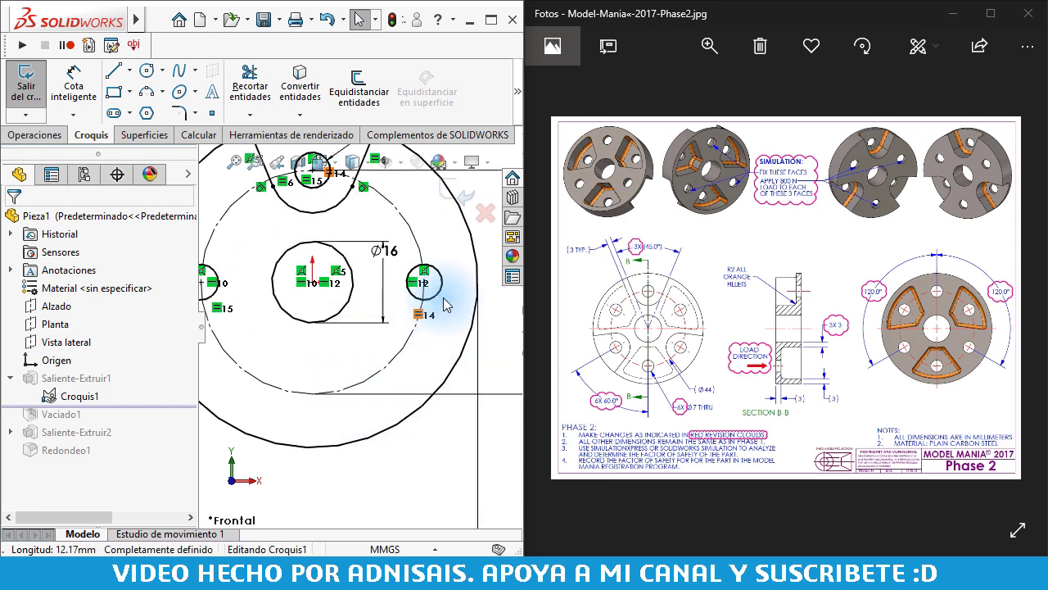
{"action": "left_click", "coordinate": [434, 296]}
{"action": "key", "text": "Delete"}
{"action": "scroll", "coordinate": [349, 327], "scroll_direction": "up", "scroll_amount": 2}
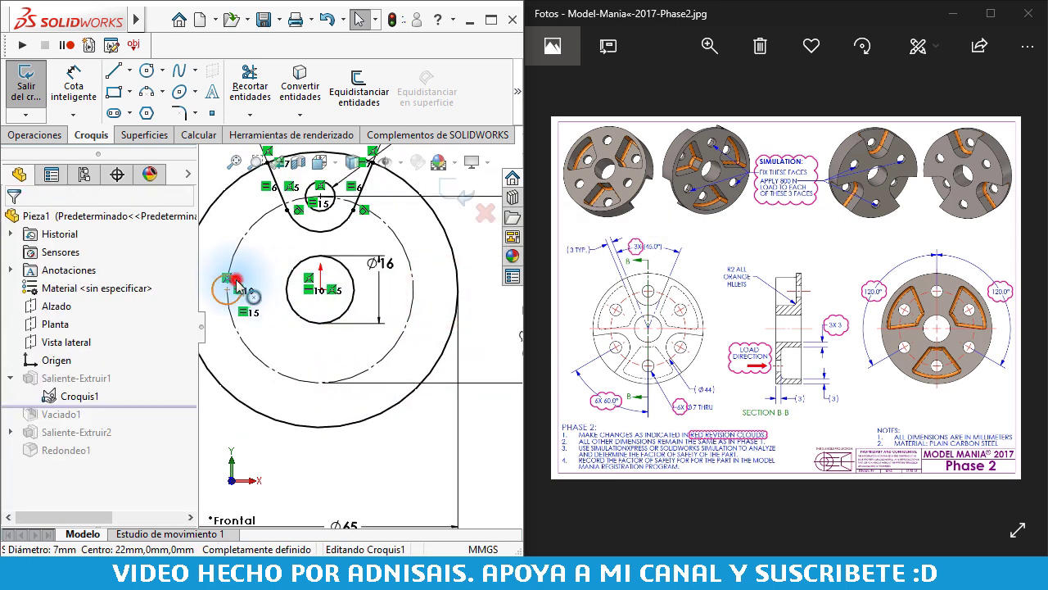
{"action": "key", "text": "Delete"}
{"action": "scroll", "coordinate": [347, 331], "scroll_direction": "down", "scroll_amount": 1}
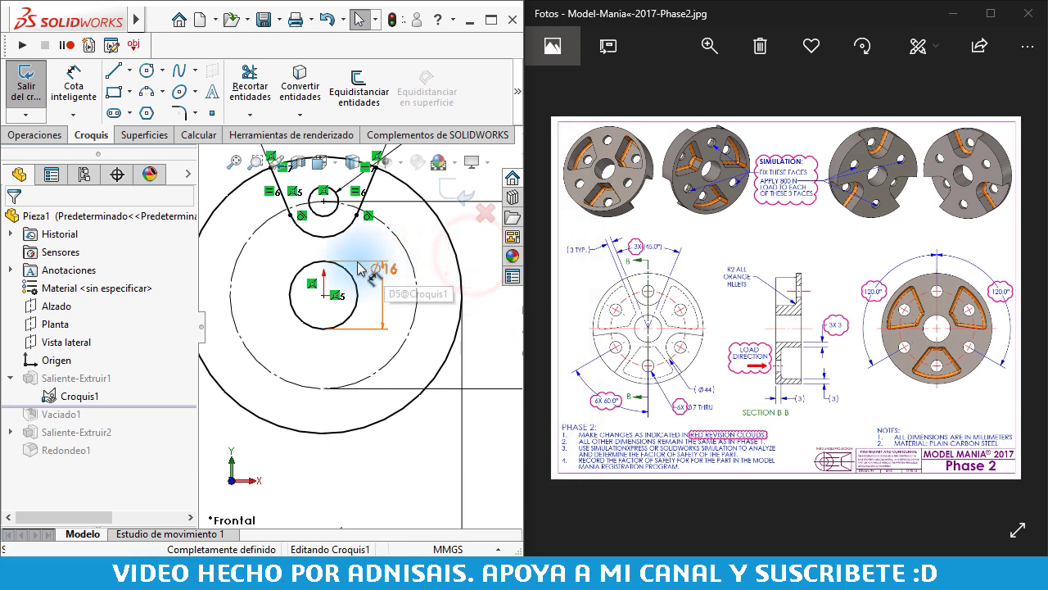
{"action": "key", "text": "f"}
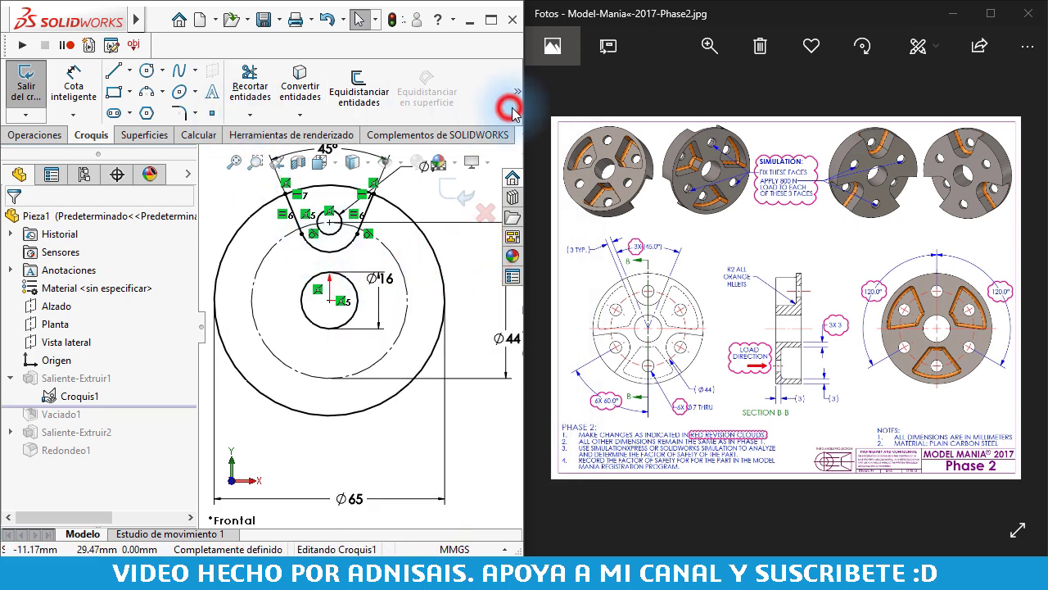
Start a circular sketch pattern centred on the sketch origin.
{"action": "left_click", "coordinate": [514, 109]}
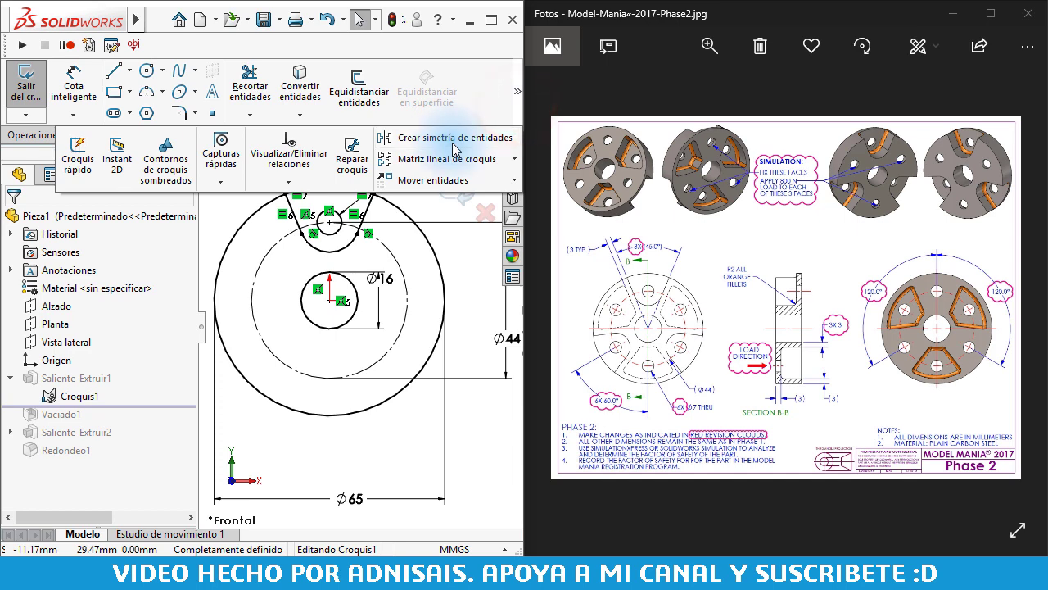
{"action": "left_click", "coordinate": [514, 161]}
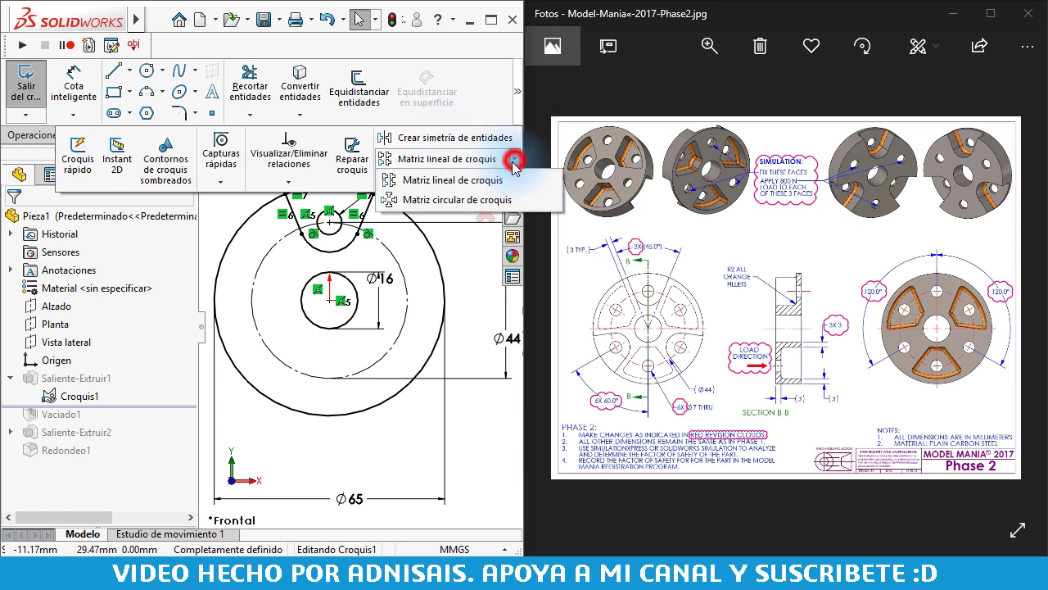
{"action": "left_click", "coordinate": [491, 201]}
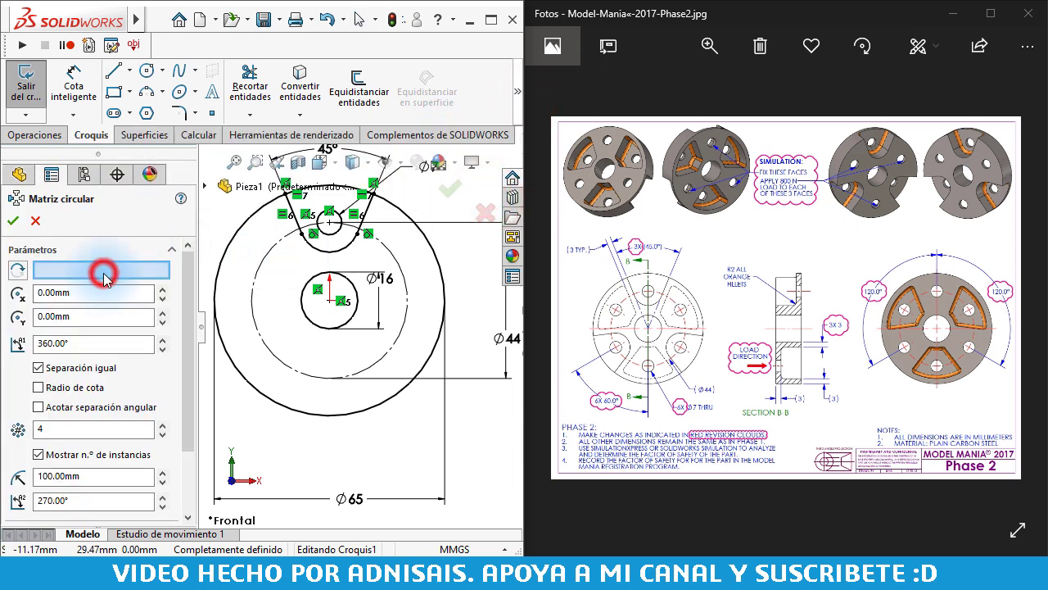
{"action": "left_click", "coordinate": [259, 271]}
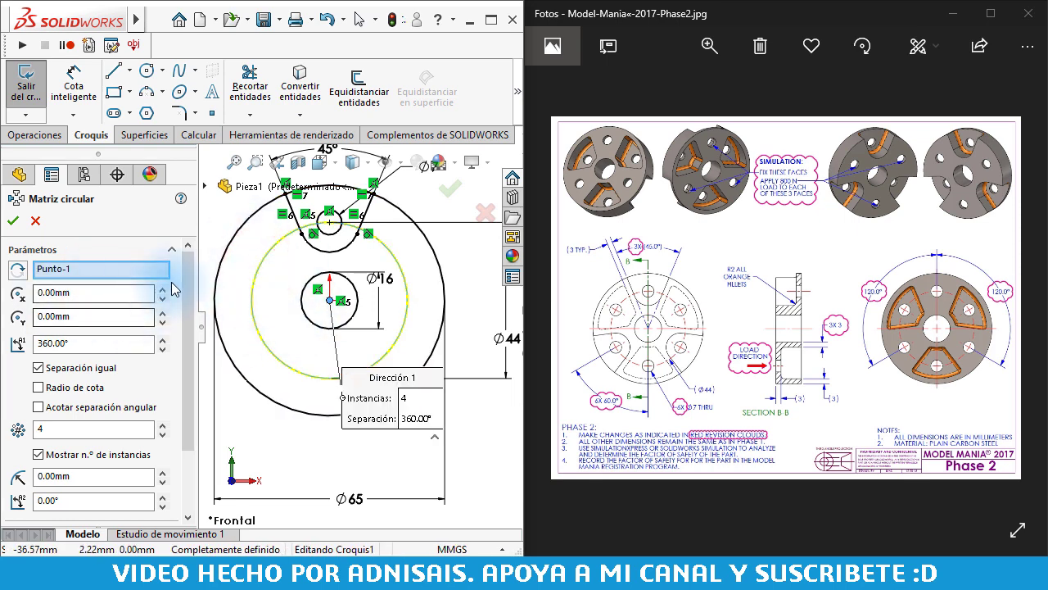
{"action": "left_click_drag", "start_coordinate": [188, 281], "coordinate": [187, 342]}
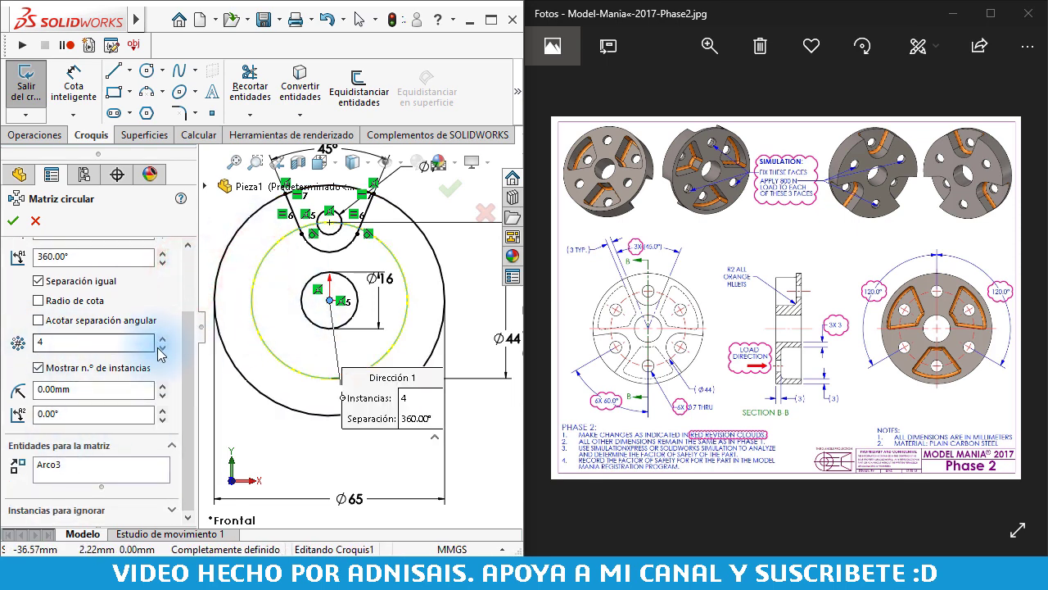
Pattern Arco2, Línea1 and Línea3 in 3 instances over 360°, dropping Arco3.
{"action": "left_click", "coordinate": [87, 468]}
{"action": "right_click", "coordinate": [77, 467]}
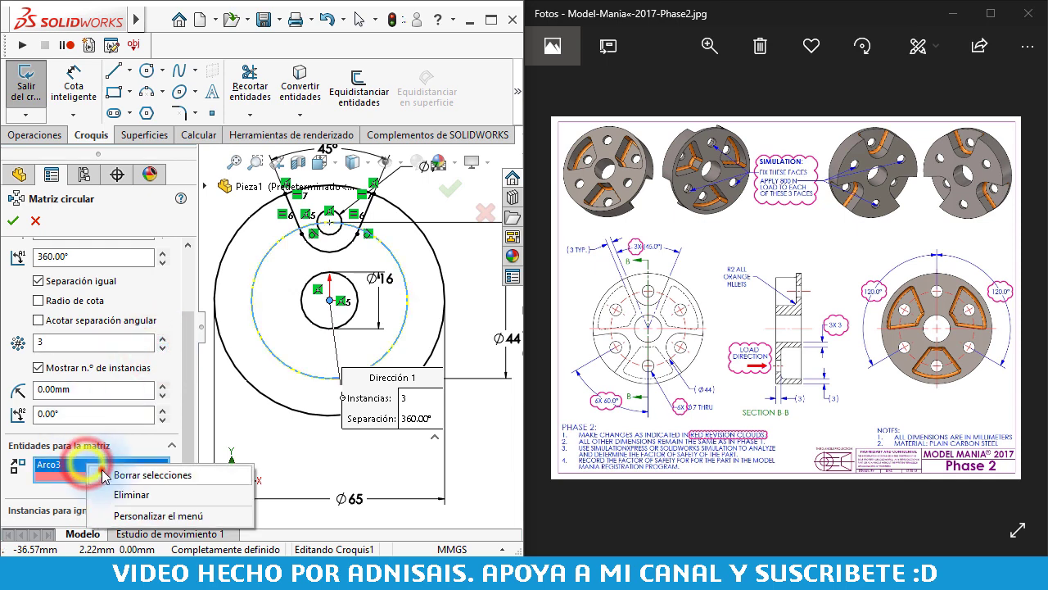
{"action": "left_click", "coordinate": [139, 478]}
{"action": "left_click", "coordinate": [328, 234]}
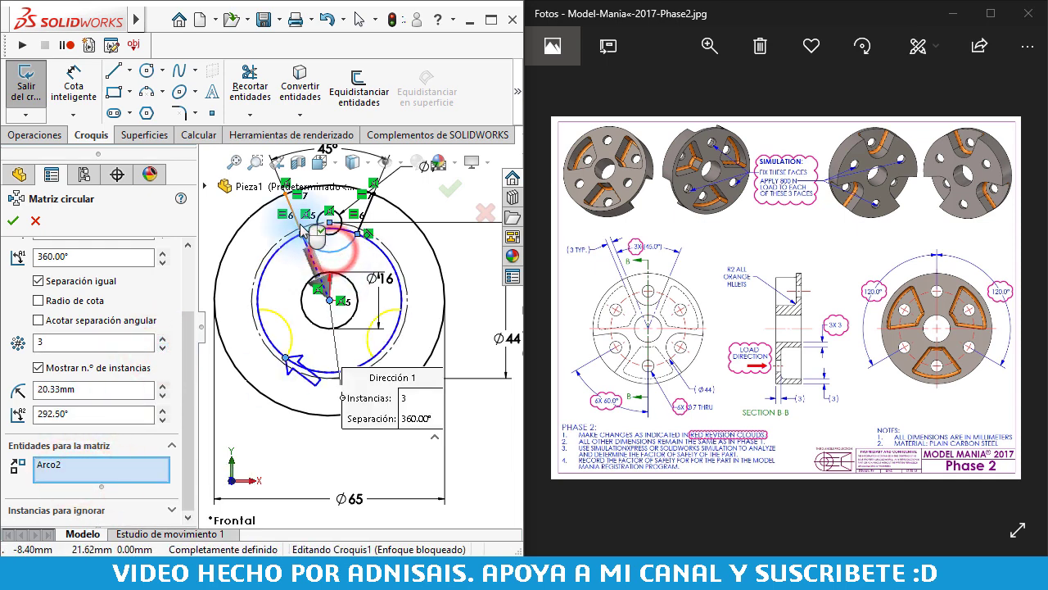
{"action": "left_click", "coordinate": [303, 221]}
{"action": "left_click", "coordinate": [366, 214]}
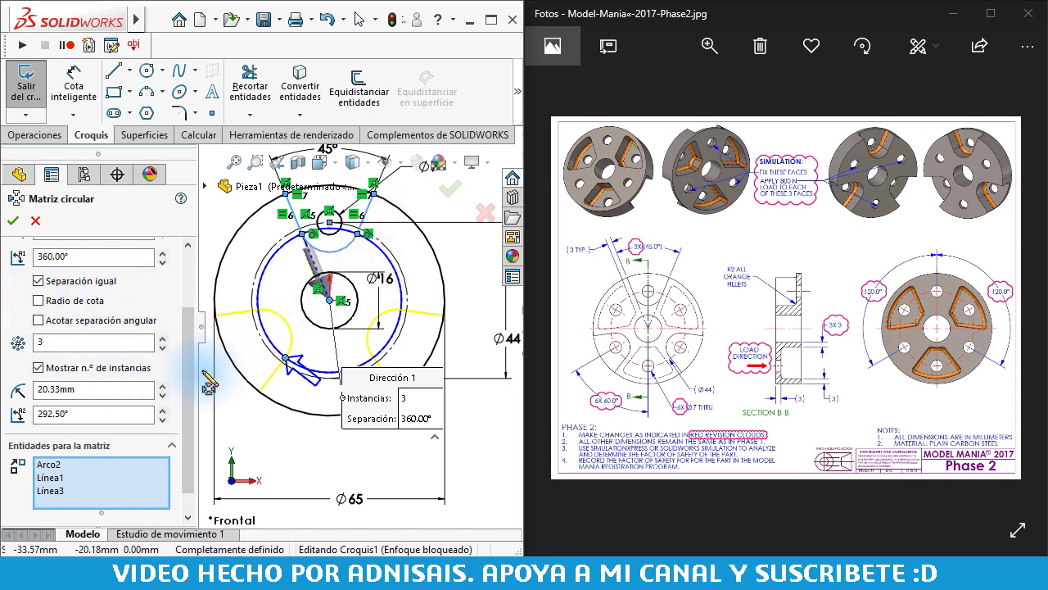
{"action": "left_click_drag", "start_coordinate": [195, 371], "coordinate": [192, 286]}
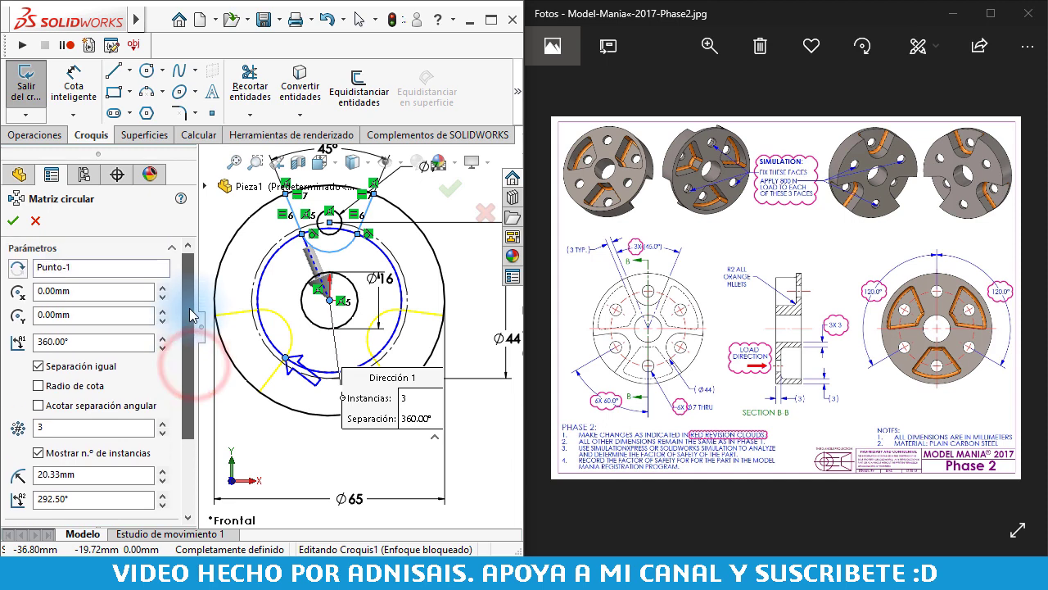
{"action": "left_click", "coordinate": [14, 221]}
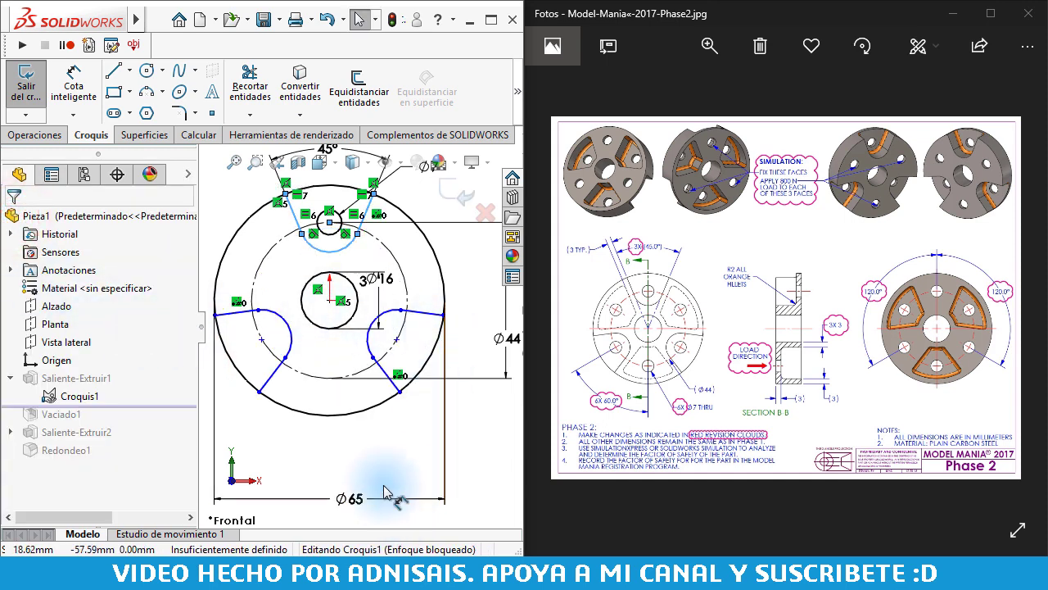
Drag the patterned notch's loose endpoint onto the outer Ø65 circle to make it coincident.
{"action": "left_click", "coordinate": [363, 444]}
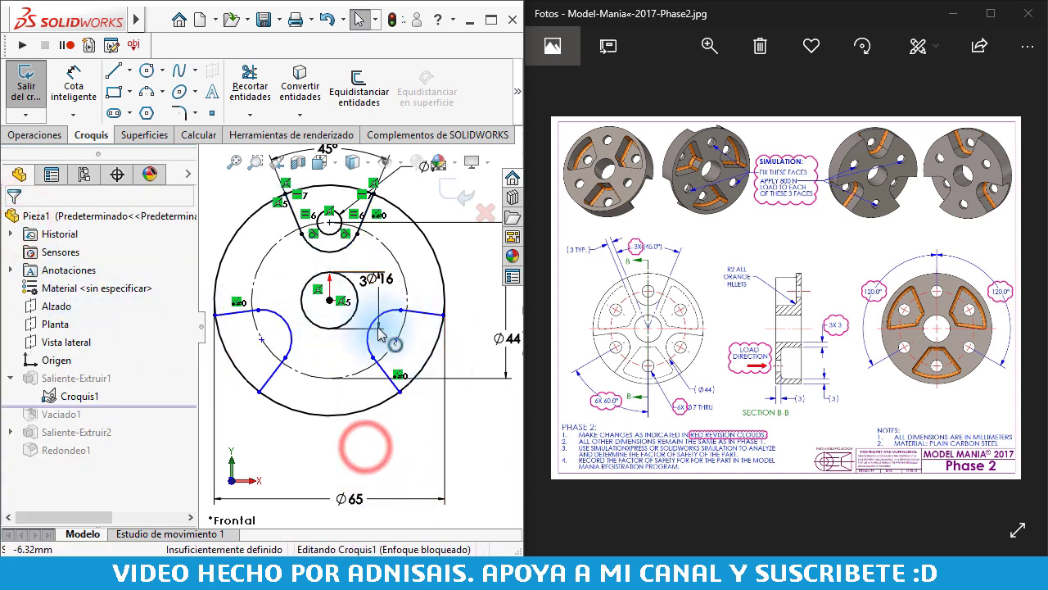
{"action": "left_click", "coordinate": [444, 316]}
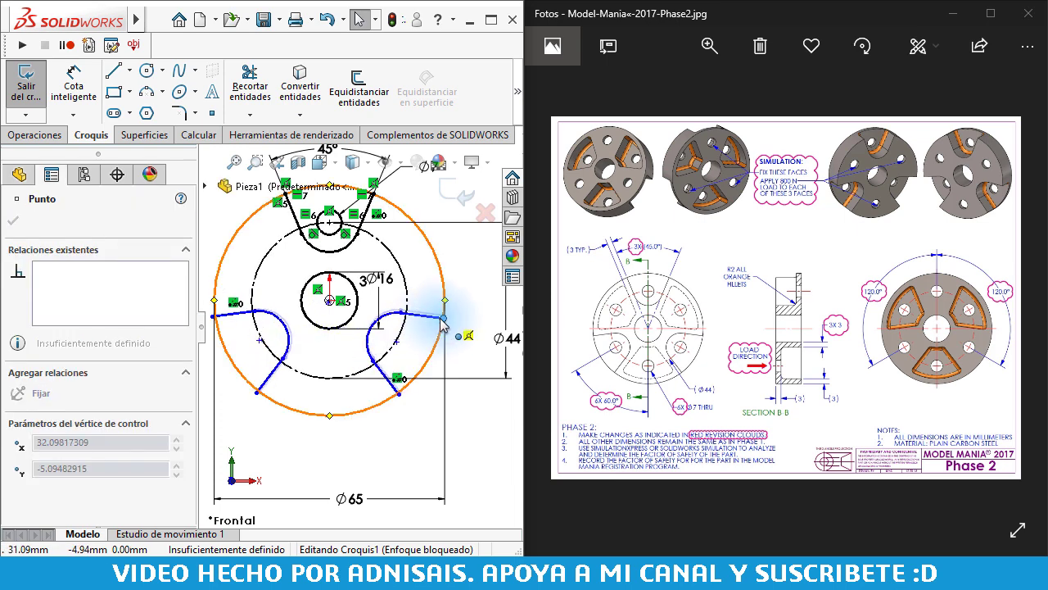
{"action": "left_click", "coordinate": [423, 424]}
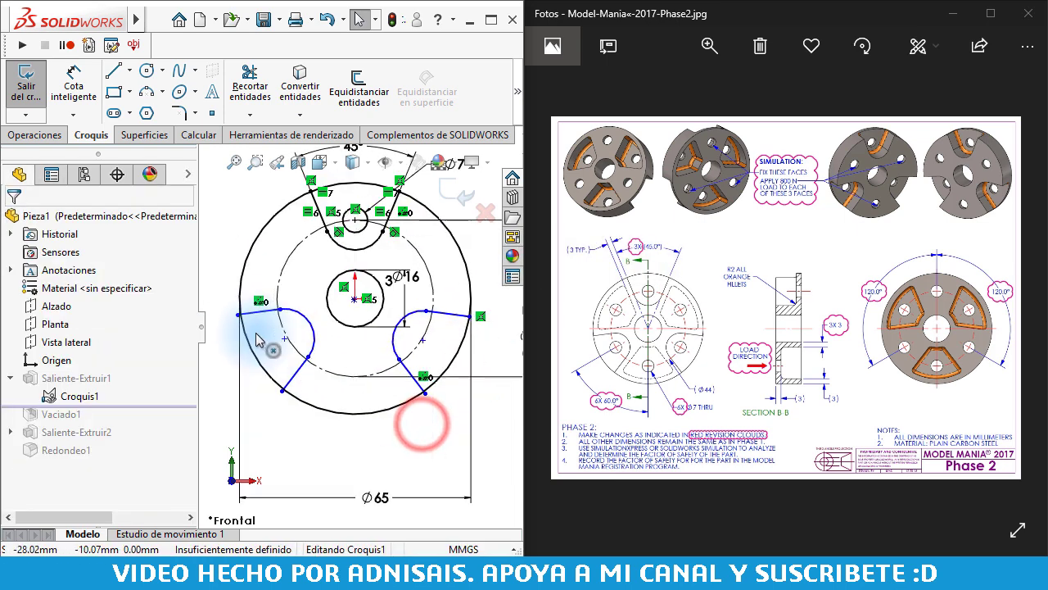
{"action": "scroll", "coordinate": [256, 338], "scroll_direction": "down", "scroll_amount": 2}
{"action": "left_click_drag", "start_coordinate": [255, 312], "coordinate": [246, 311]}
{"action": "left_click", "coordinate": [382, 468]}
{"action": "scroll", "coordinate": [430, 336], "scroll_direction": "up", "scroll_amount": 2}
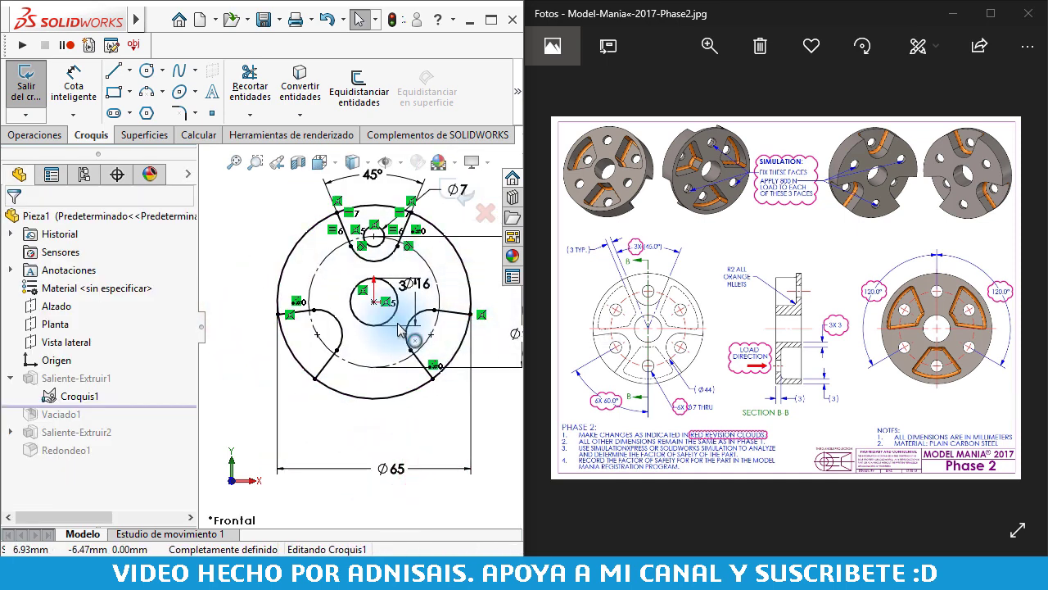
{"action": "scroll", "coordinate": [353, 332], "scroll_direction": "down", "scroll_amount": 1}
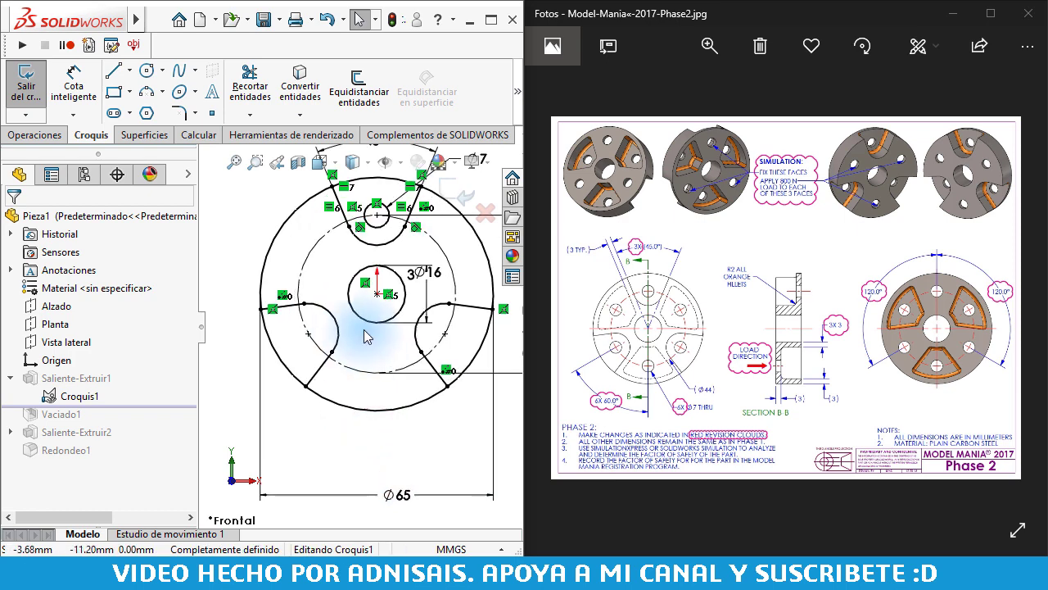
{"action": "scroll", "coordinate": [388, 281], "scroll_direction": "up", "scroll_amount": 1}
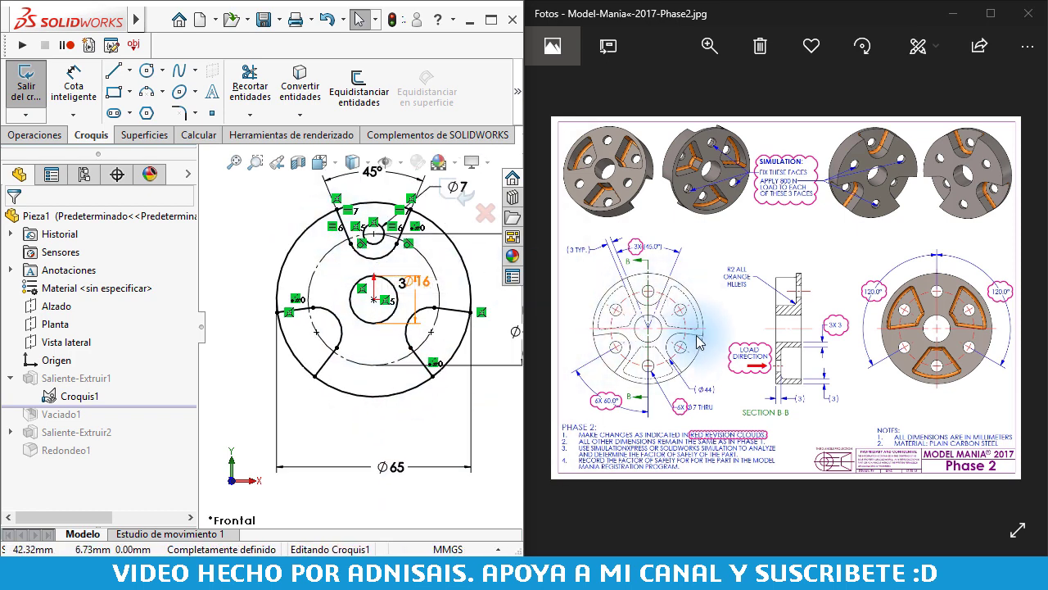
Create a circular sketch pattern of the Ø7 hole with 6 instances about the centre.
{"action": "left_click", "coordinate": [517, 91]}
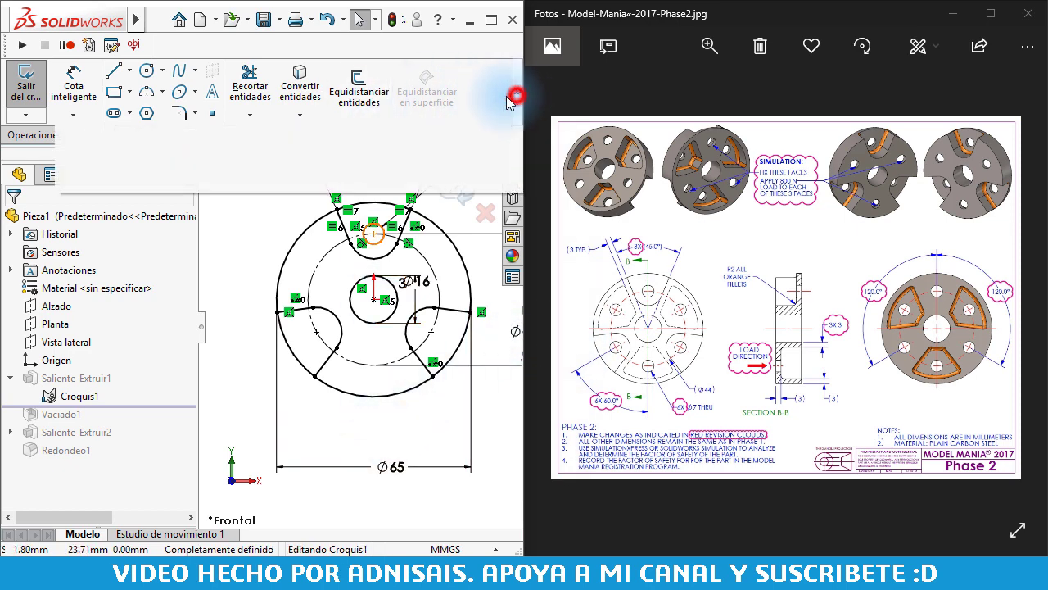
{"action": "left_click", "coordinate": [514, 160]}
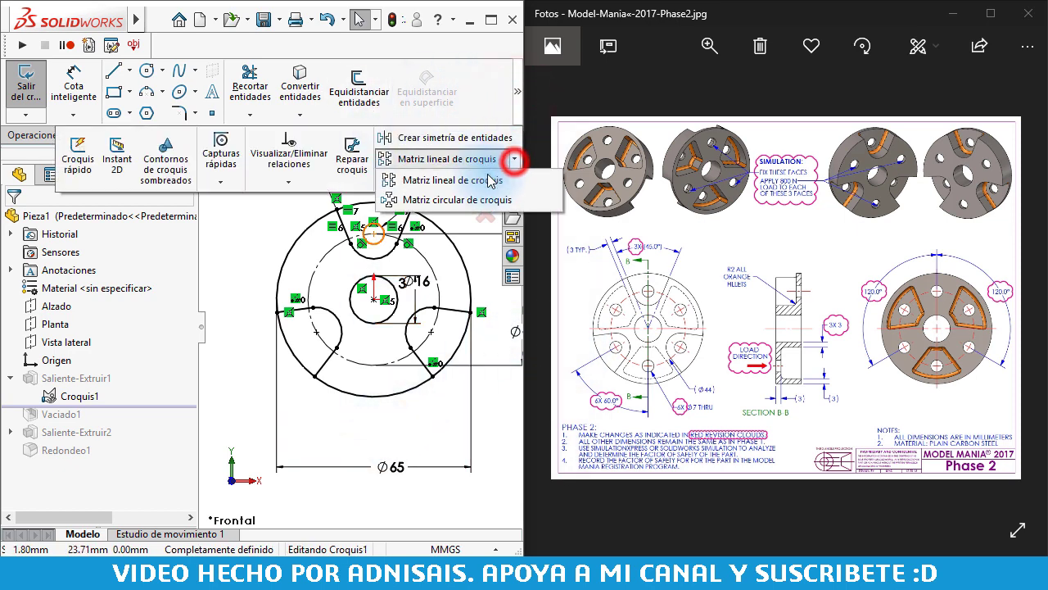
{"action": "left_click", "coordinate": [487, 205]}
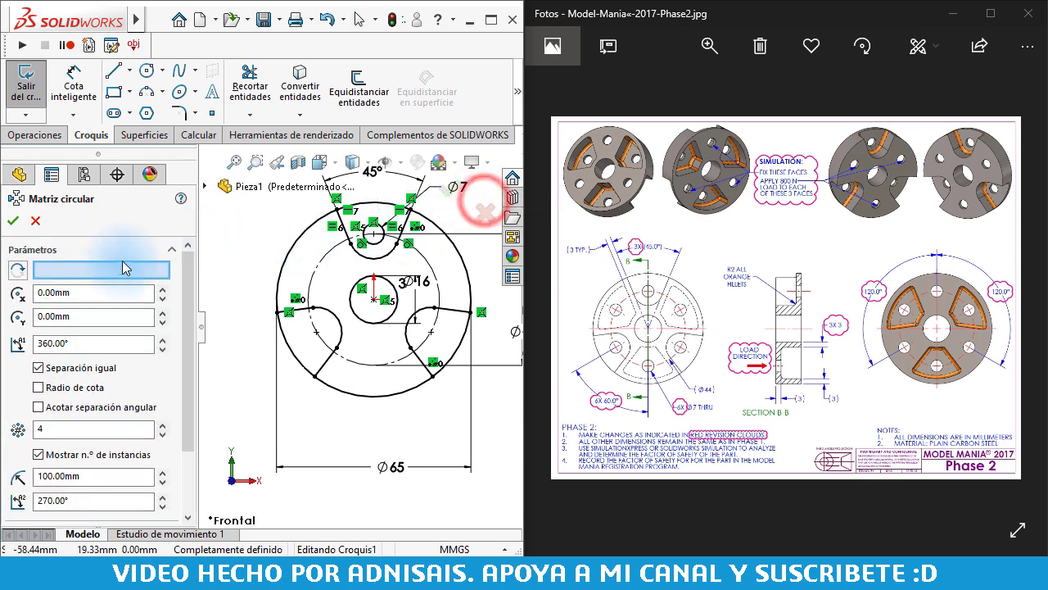
{"action": "left_click", "coordinate": [117, 270]}
{"action": "left_click", "coordinate": [332, 245]}
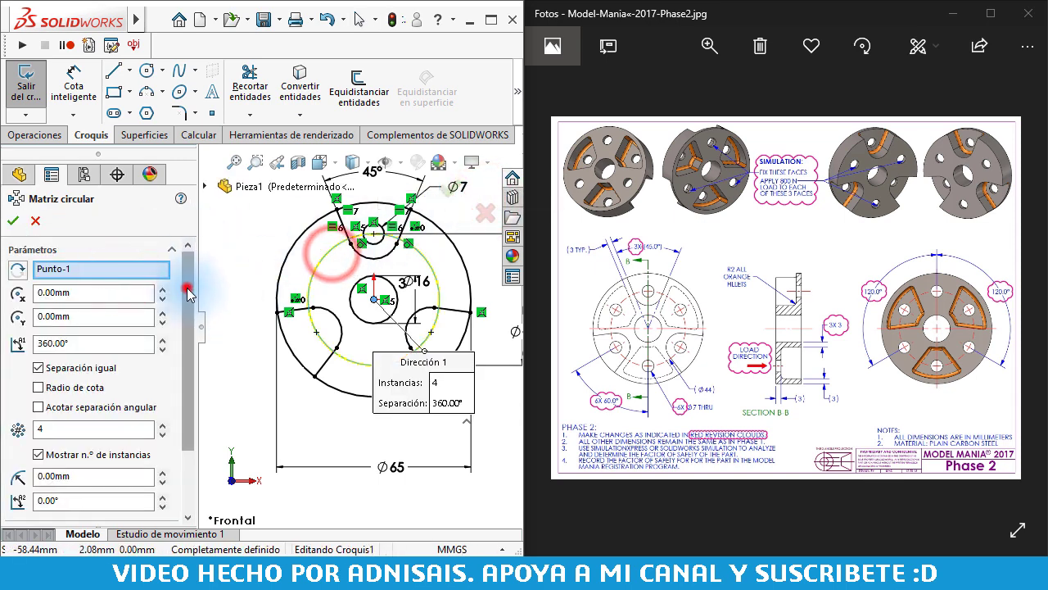
{"action": "left_click_drag", "start_coordinate": [187, 287], "coordinate": [188, 344]}
{"action": "right_click", "coordinate": [72, 483]}
{"action": "left_click", "coordinate": [114, 485]}
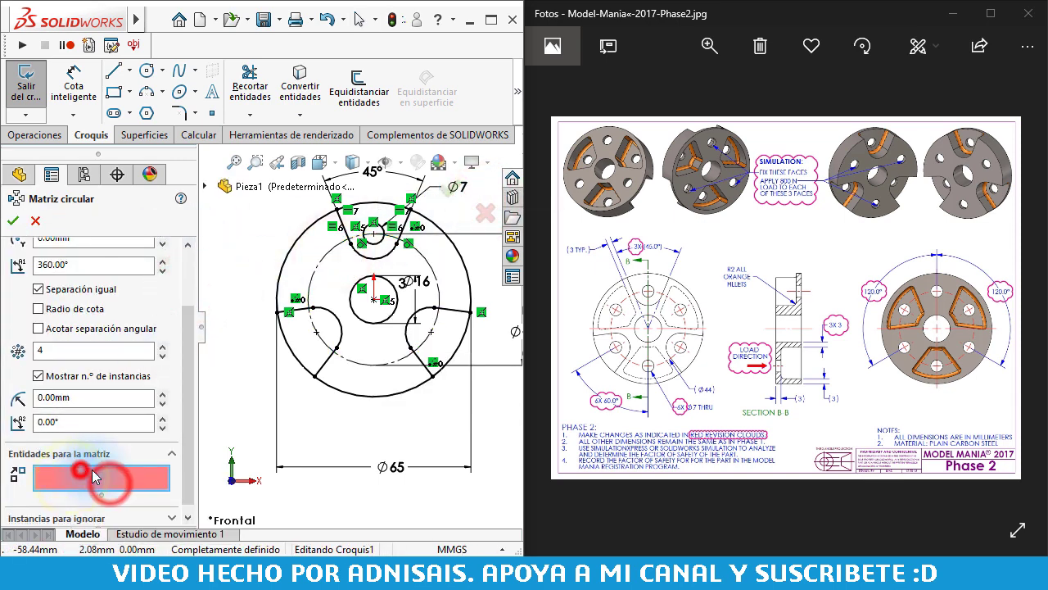
{"action": "left_click", "coordinate": [379, 244]}
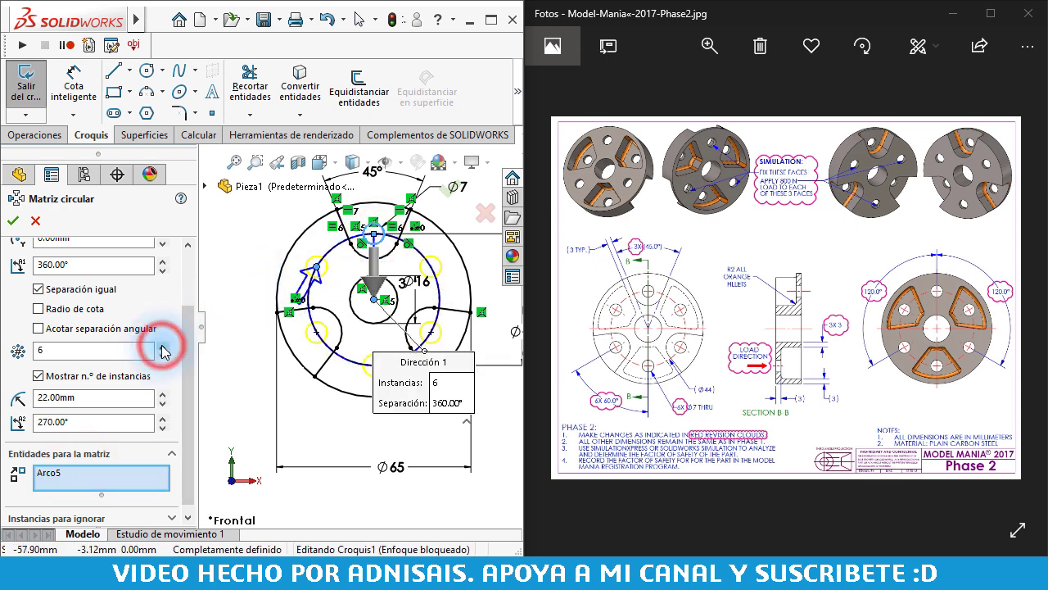
{"action": "left_click", "coordinate": [13, 220]}
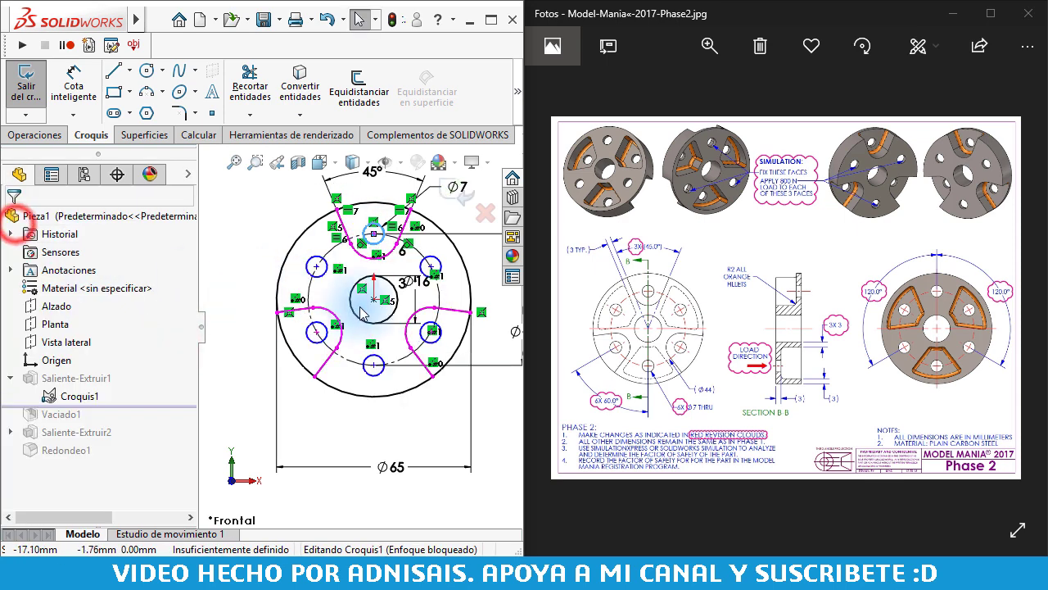
Snap the patterned hole centres onto the construction circle and exit Croquis1.
{"action": "scroll", "coordinate": [419, 295], "scroll_direction": "down", "scroll_amount": 3}
{"action": "left_click", "coordinate": [438, 252]}
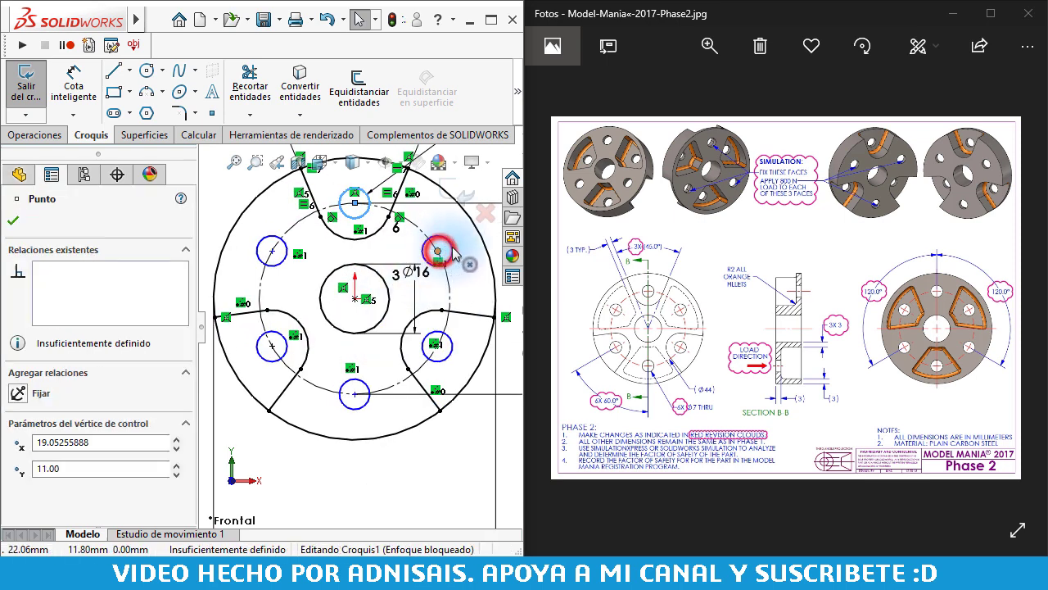
{"action": "left_click_drag", "start_coordinate": [442, 252], "coordinate": [439, 251]}
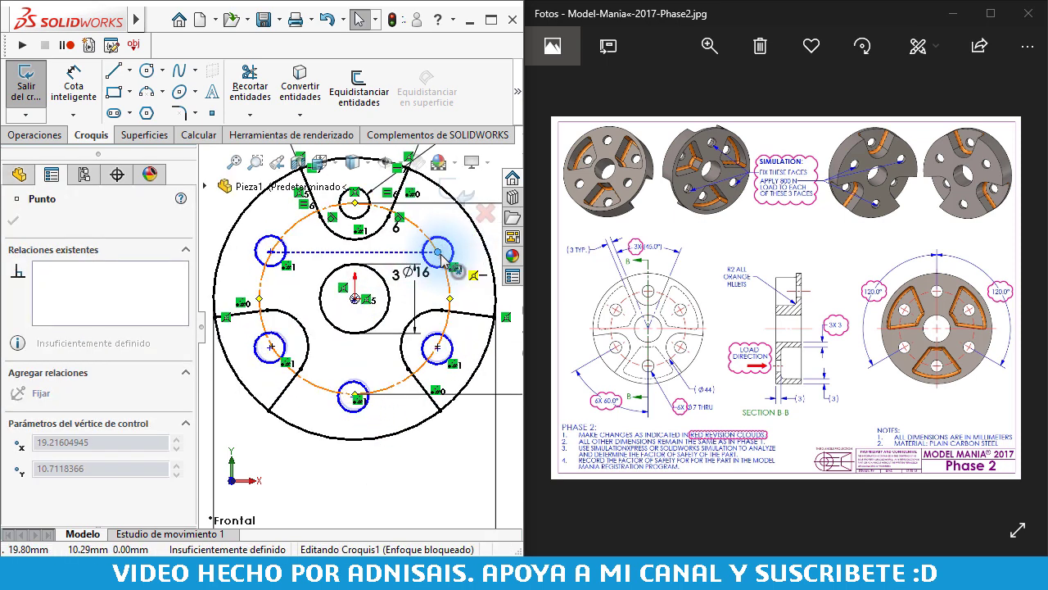
{"action": "left_click", "coordinate": [267, 252]}
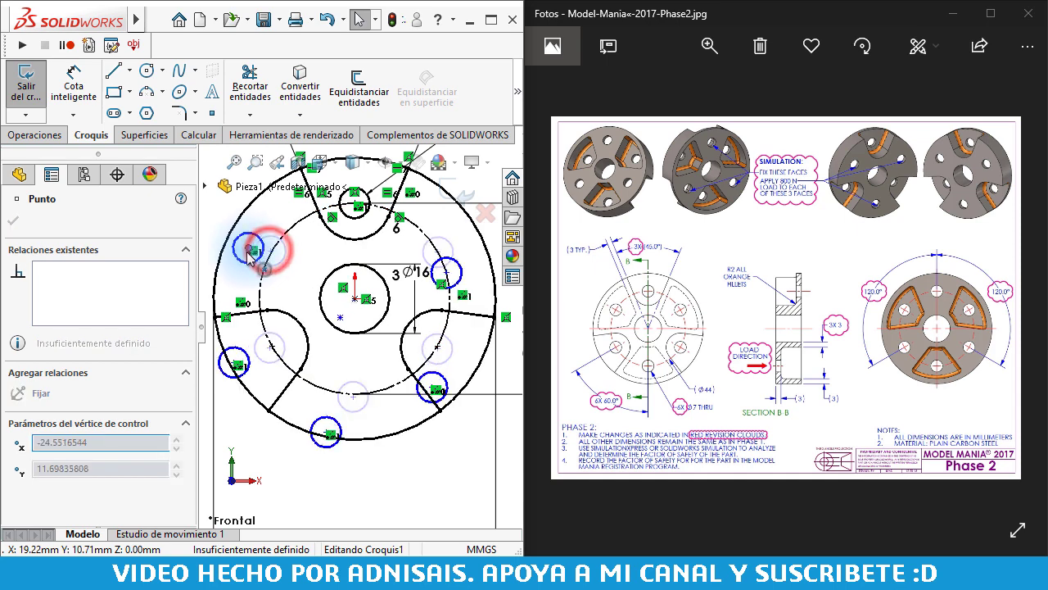
{"action": "left_click_drag", "start_coordinate": [273, 258], "coordinate": [262, 250]}
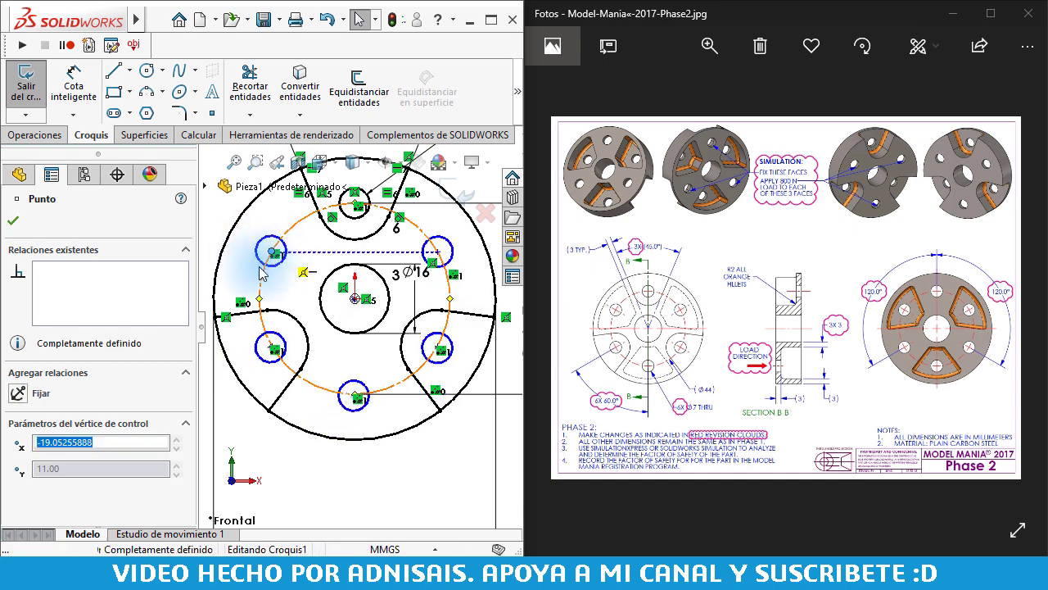
{"action": "left_click", "coordinate": [307, 287]}
{"action": "scroll", "coordinate": [366, 306], "scroll_direction": "up", "scroll_amount": 3}
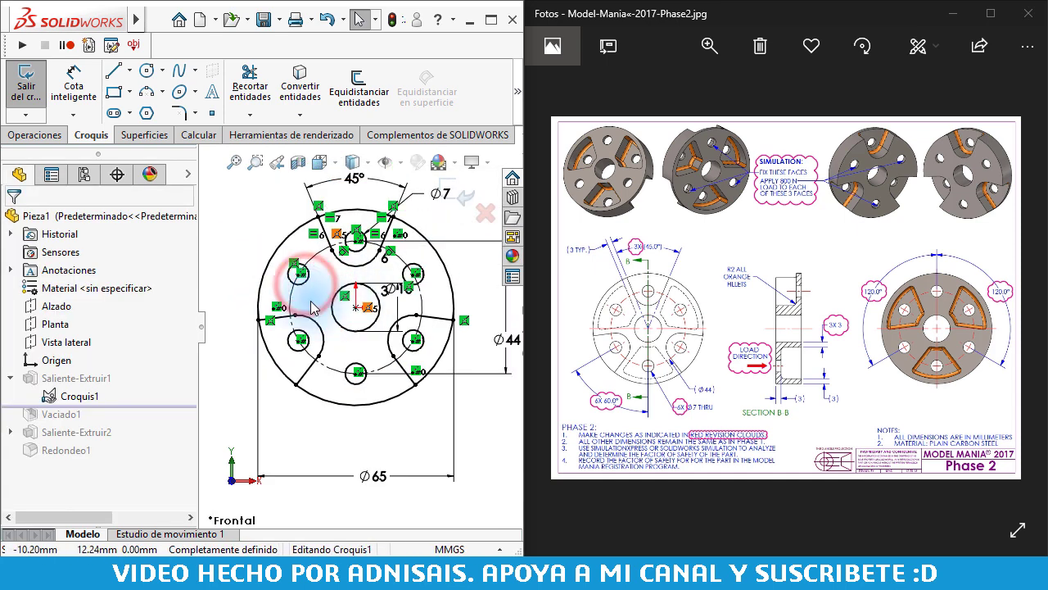
{"action": "left_click", "coordinate": [448, 197]}
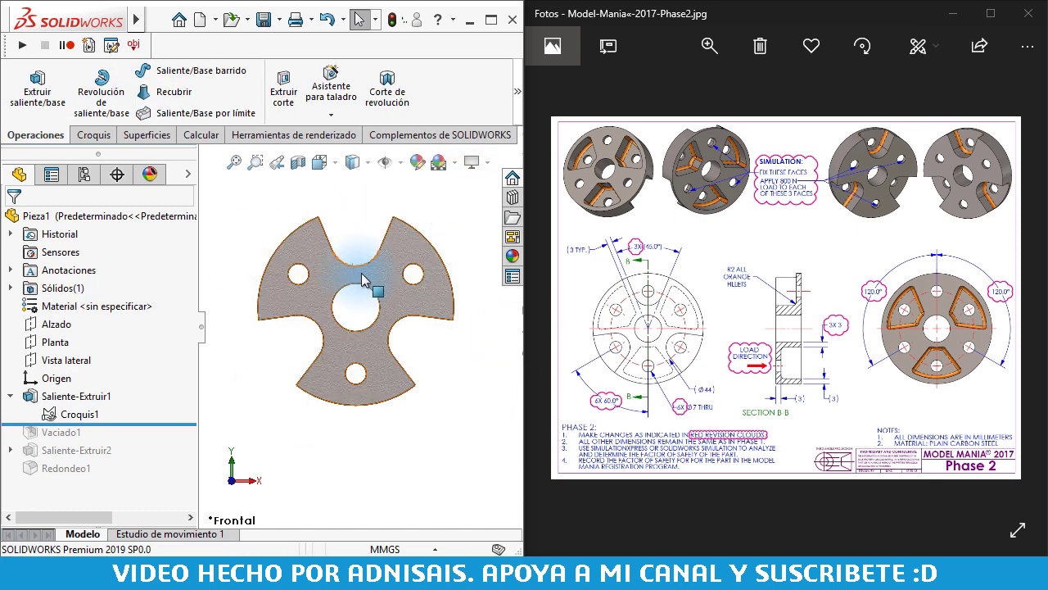
Roll the feature history forward below Vaciado1 to bring the shell back.
{"action": "middle_click_drag", "start_coordinate": [363, 280], "coordinate": [340, 289]}
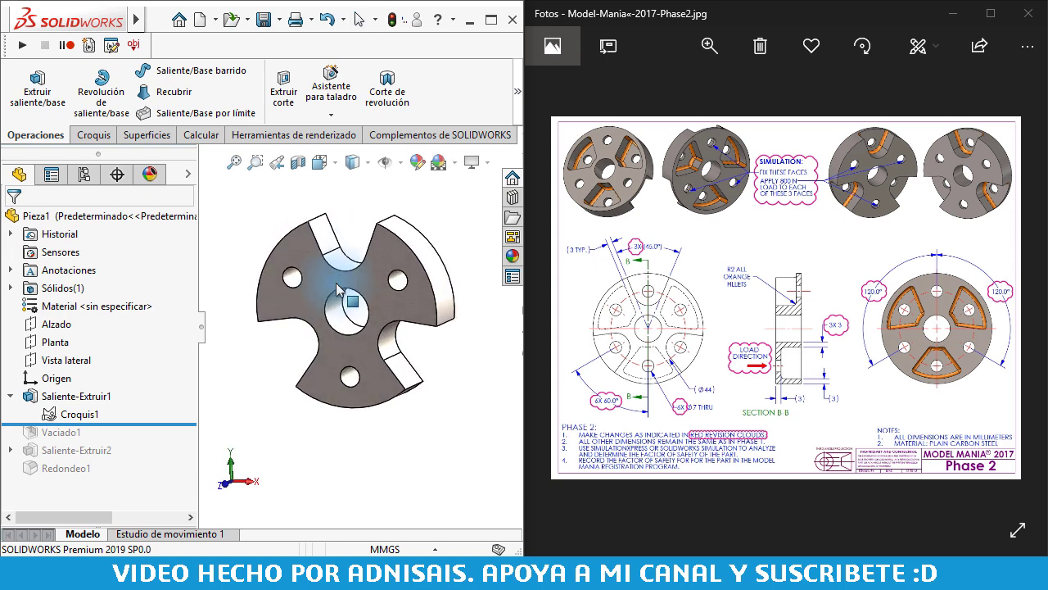
{"action": "left_click_drag", "start_coordinate": [129, 423], "coordinate": [227, 447]}
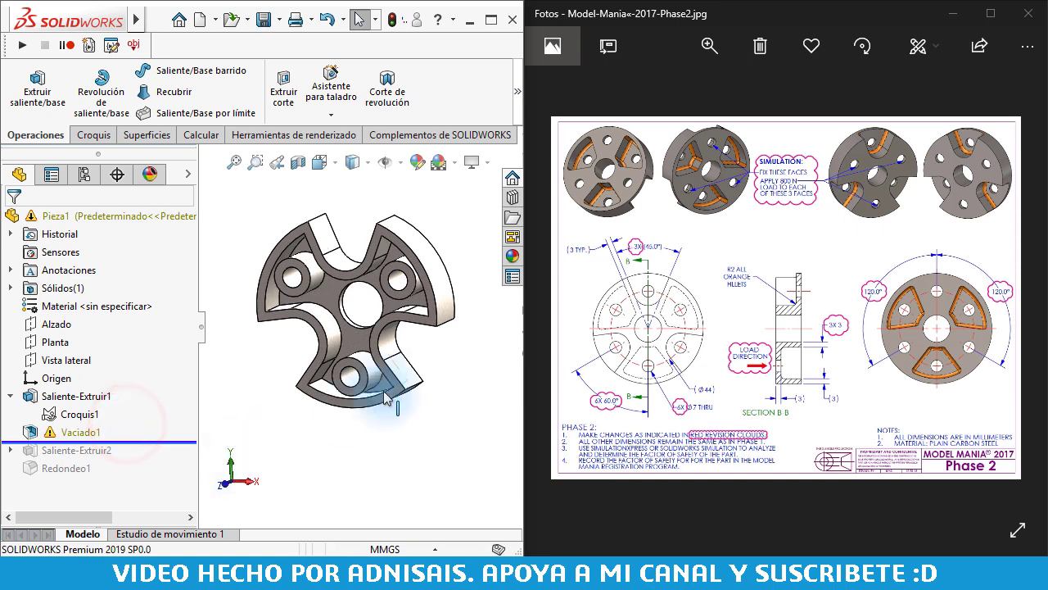
{"action": "mouse_move", "coordinate": [388, 399]}
{"action": "middle_mouse_down"}
{"action": "mouse_move", "coordinate": [412, 369]}
{"action": "mouse_move", "coordinate": [412, 335]}
{"action": "mouse_move", "coordinate": [378, 367]}
{"action": "middle_mouse_up"}
Rework Vaciado1 at 3.00 mm, reselecting the open faces and excluding the central hole.
{"action": "right_click", "coordinate": [51, 438]}
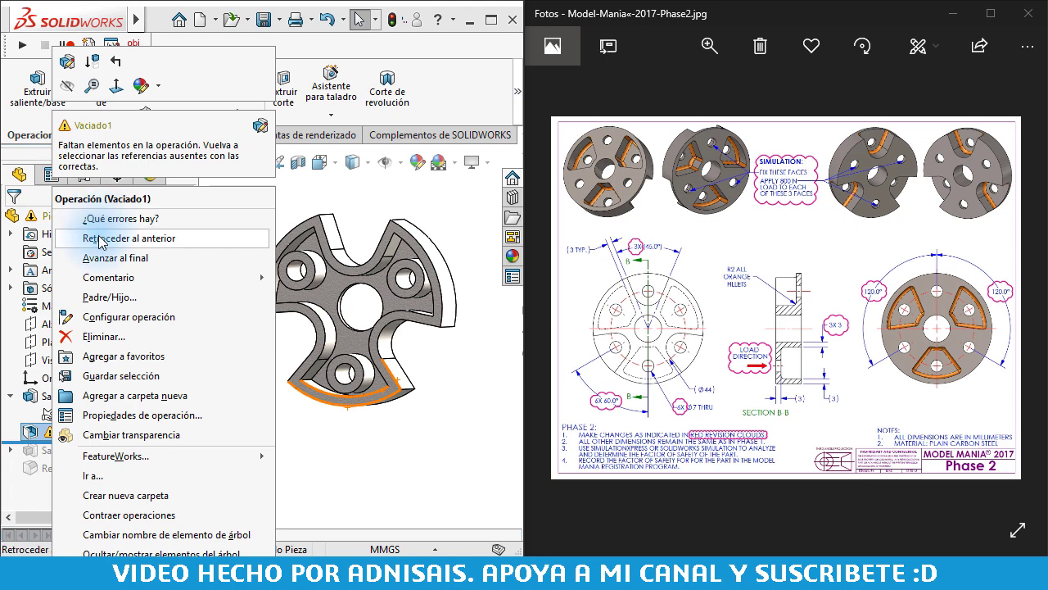
{"action": "left_click", "coordinate": [72, 69]}
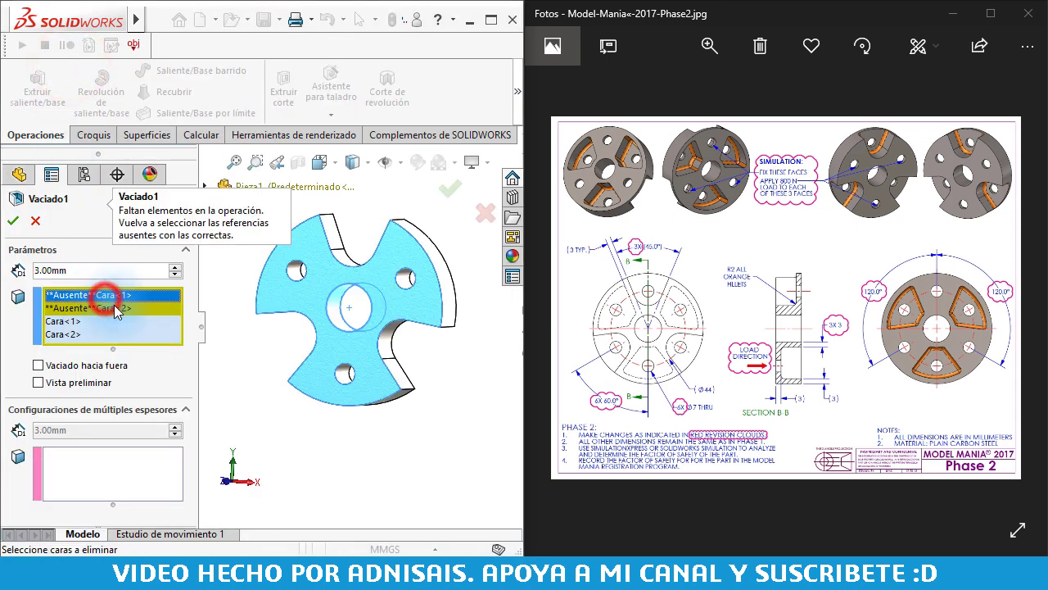
{"action": "left_click", "coordinate": [115, 308]}
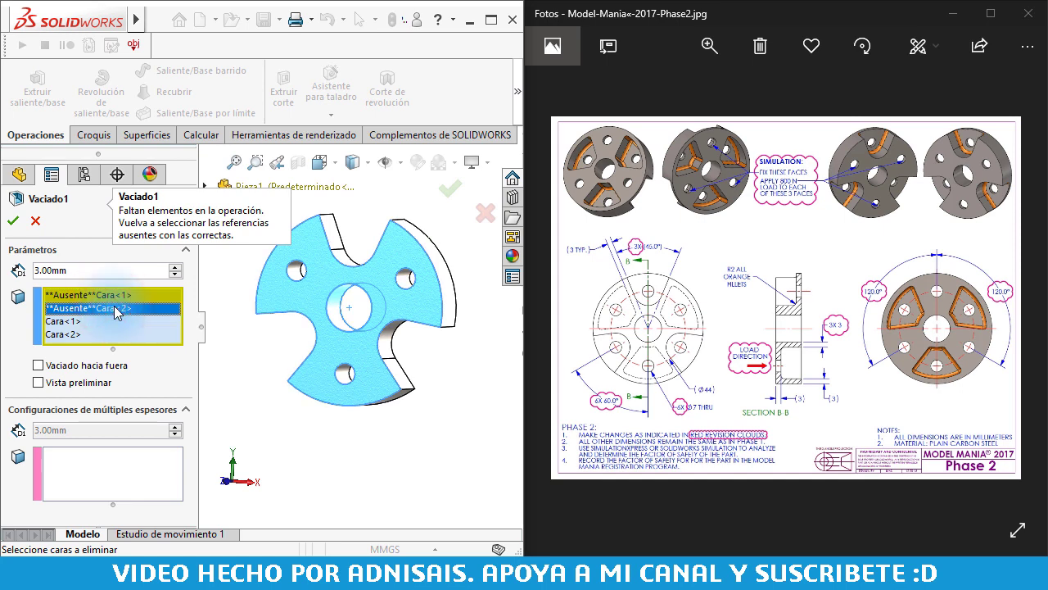
{"action": "left_click", "coordinate": [223, 331]}
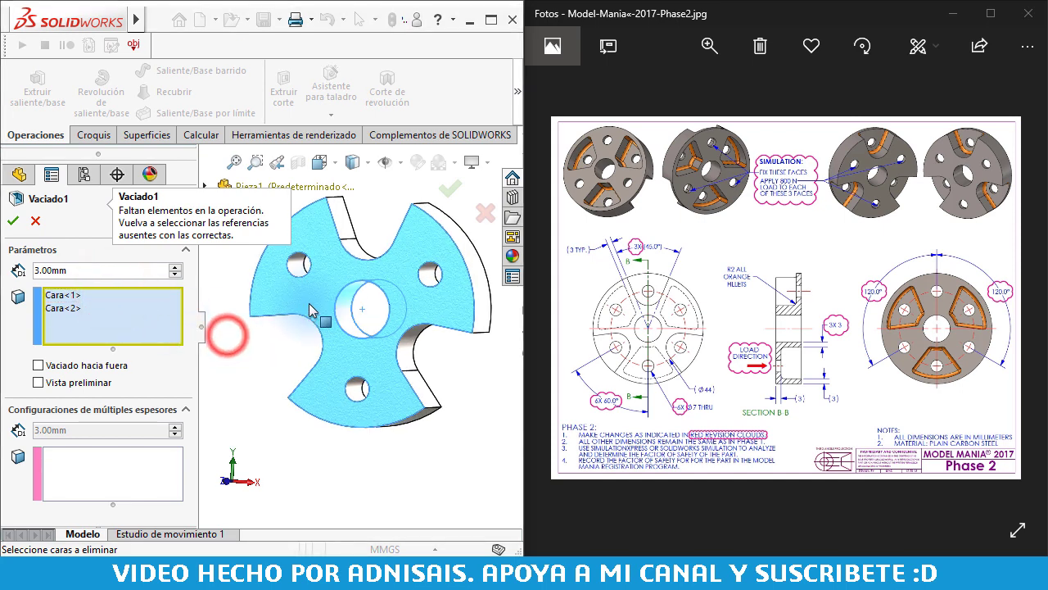
{"action": "scroll", "coordinate": [290, 297], "scroll_direction": "down", "scroll_amount": 3}
{"action": "left_click", "coordinate": [299, 261]}
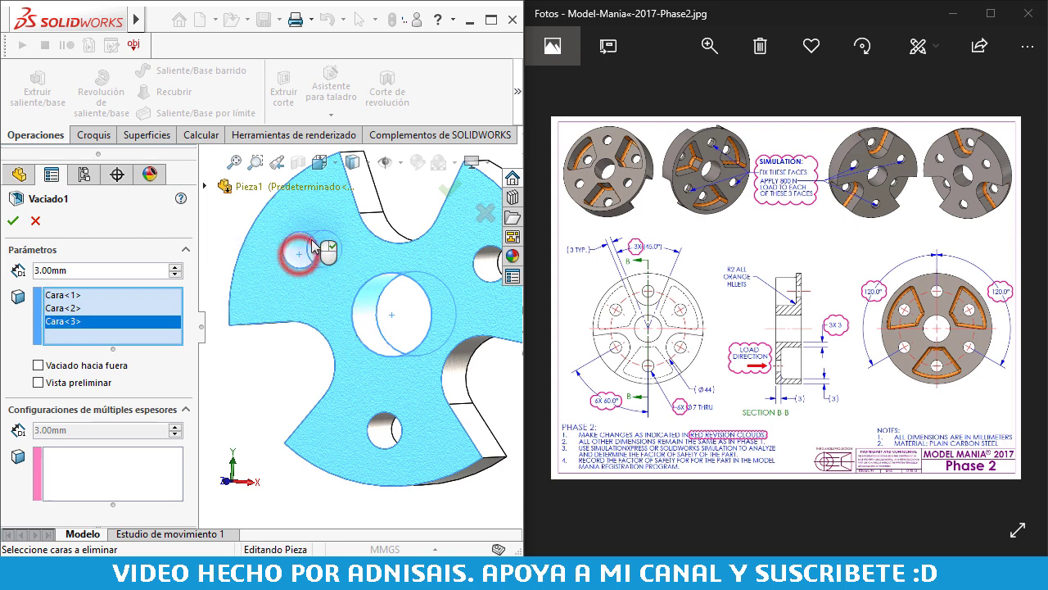
{"action": "left_click", "coordinate": [492, 265]}
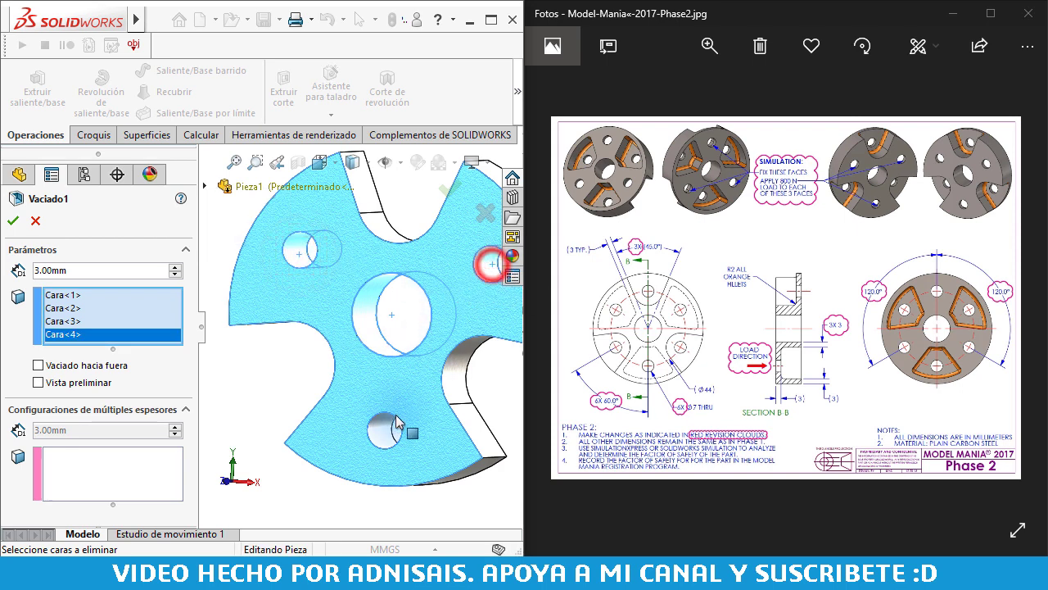
{"action": "left_click", "coordinate": [383, 436]}
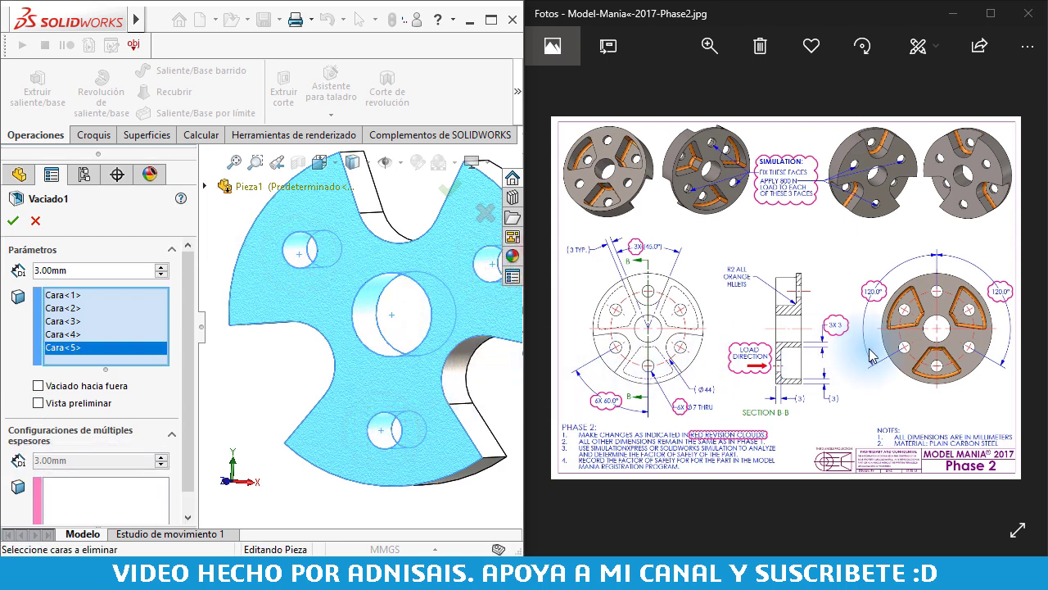
{"action": "left_click", "coordinate": [370, 308]}
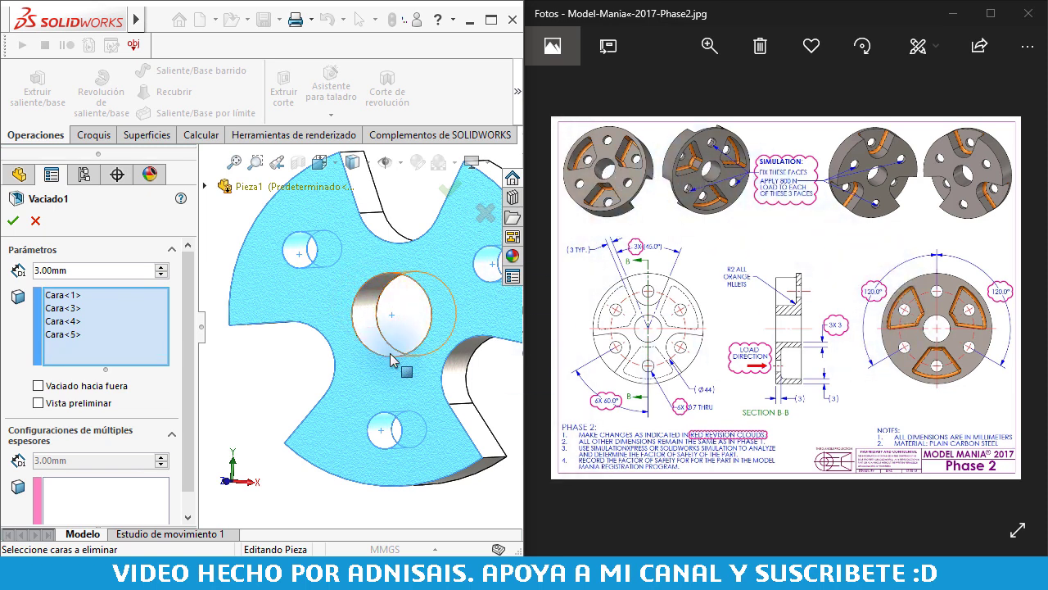
{"action": "left_click", "coordinate": [14, 225]}
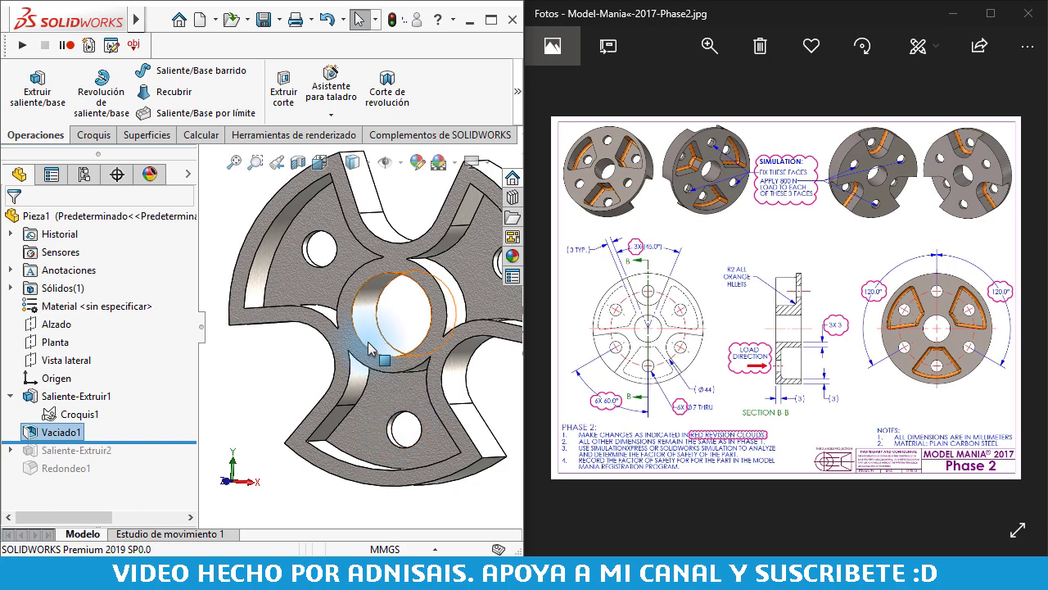
Roll the history forward below Saliente-Extruir2 and select that extrusion.
{"action": "scroll", "coordinate": [368, 348], "scroll_direction": "up", "scroll_amount": 2}
{"action": "middle_click_drag", "start_coordinate": [413, 412], "coordinate": [421, 386]}
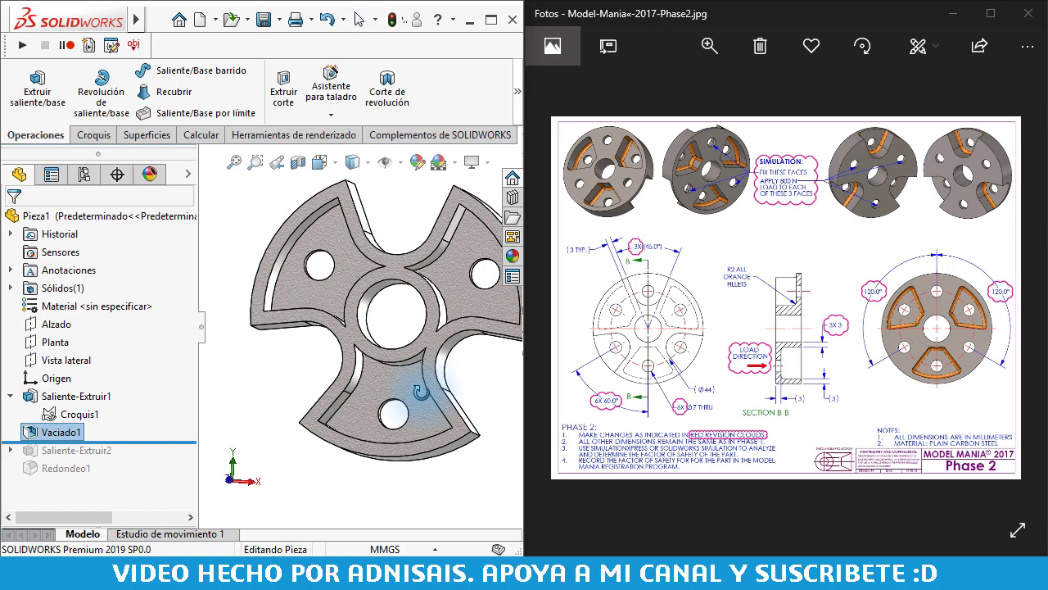
{"action": "middle_click_drag", "start_coordinate": [420, 301], "coordinate": [412, 324]}
{"action": "scroll", "coordinate": [418, 305], "scroll_direction": "down", "scroll_amount": 2}
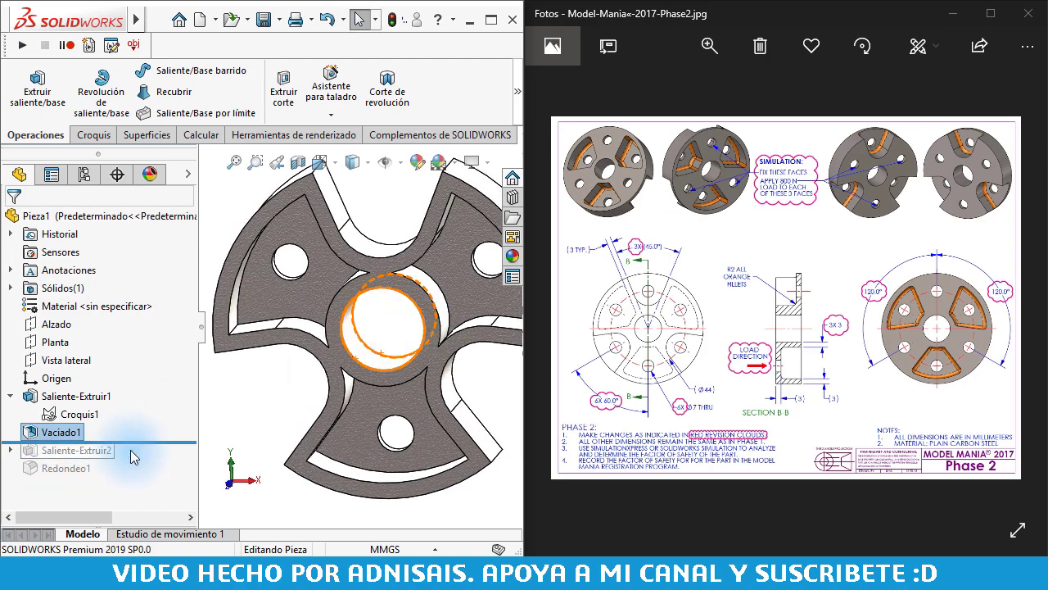
{"action": "left_click_drag", "start_coordinate": [149, 442], "coordinate": [141, 452]}
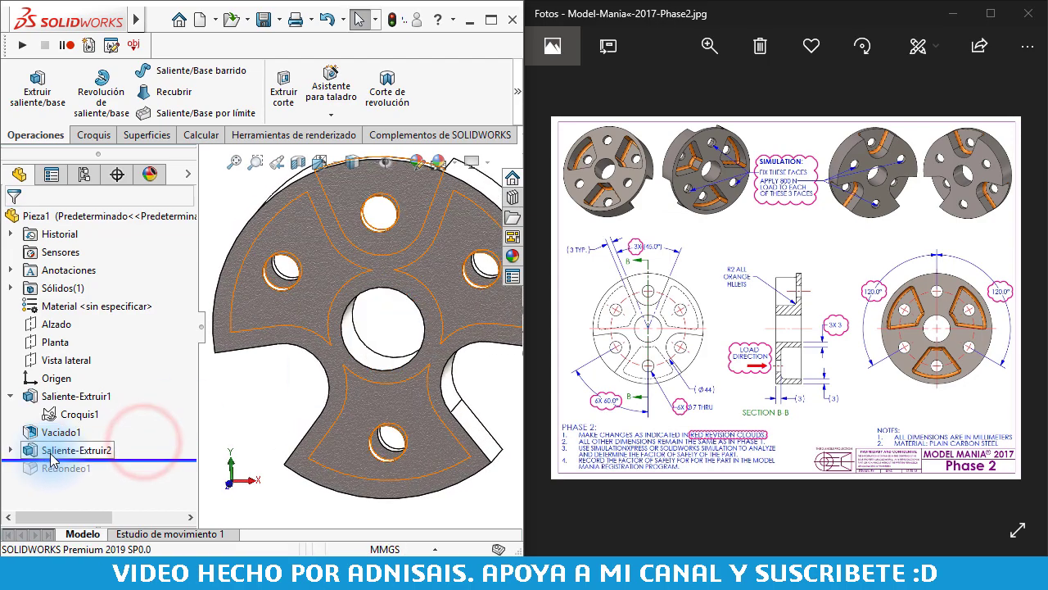
{"action": "left_click", "coordinate": [51, 450]}
{"action": "mouse_move", "coordinate": [229, 421]}
{"action": "middle_mouse_down"}
{"action": "mouse_move", "coordinate": [276, 422]}
{"action": "mouse_move", "coordinate": [304, 374]}
{"action": "mouse_move", "coordinate": [292, 351]}
{"action": "mouse_move", "coordinate": [222, 386]}
{"action": "mouse_move", "coordinate": [198, 474]}
{"action": "middle_mouse_up"}
{"action": "left_click", "coordinate": [29, 450]}
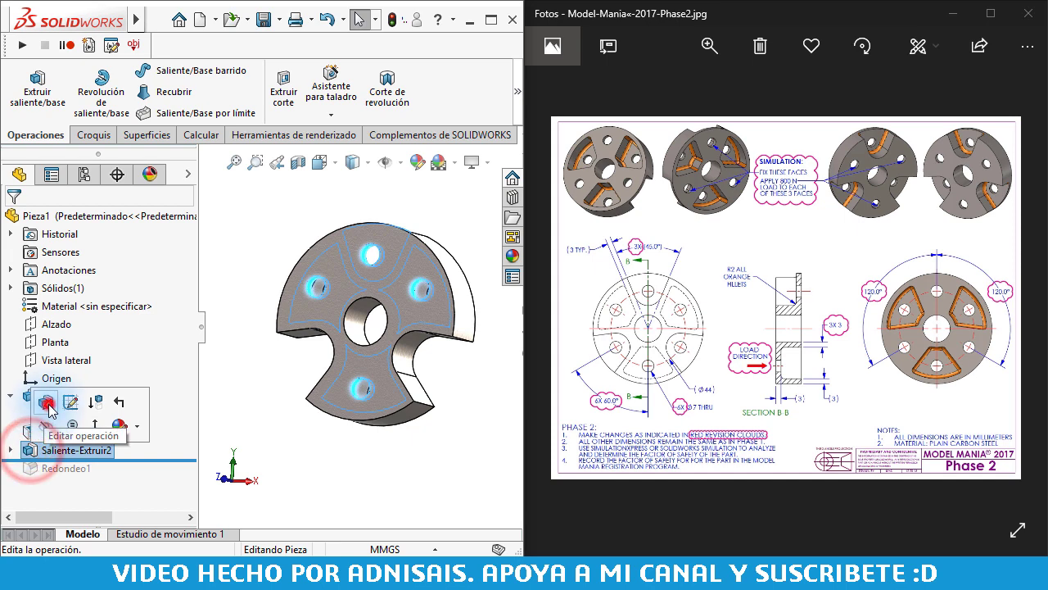
Redefine Saliente-Extruir2 to extrude only the top, right and left lobe regions.
{"action": "left_click", "coordinate": [47, 403]}
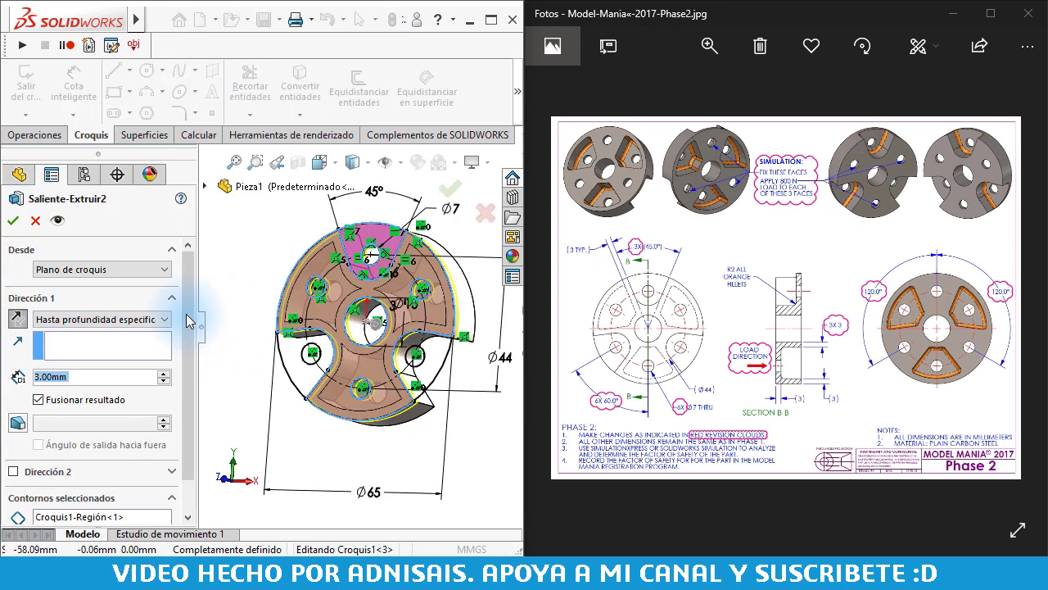
{"action": "left_click_drag", "start_coordinate": [190, 321], "coordinate": [190, 353]}
{"action": "right_click", "coordinate": [143, 489]}
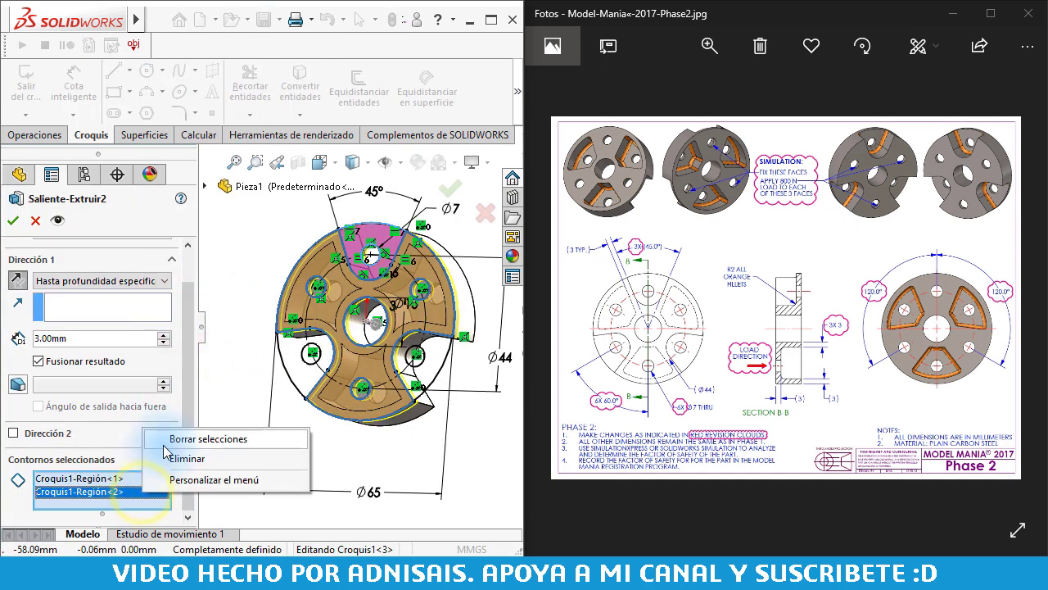
{"action": "left_click", "coordinate": [208, 439]}
{"action": "left_click", "coordinate": [131, 483]}
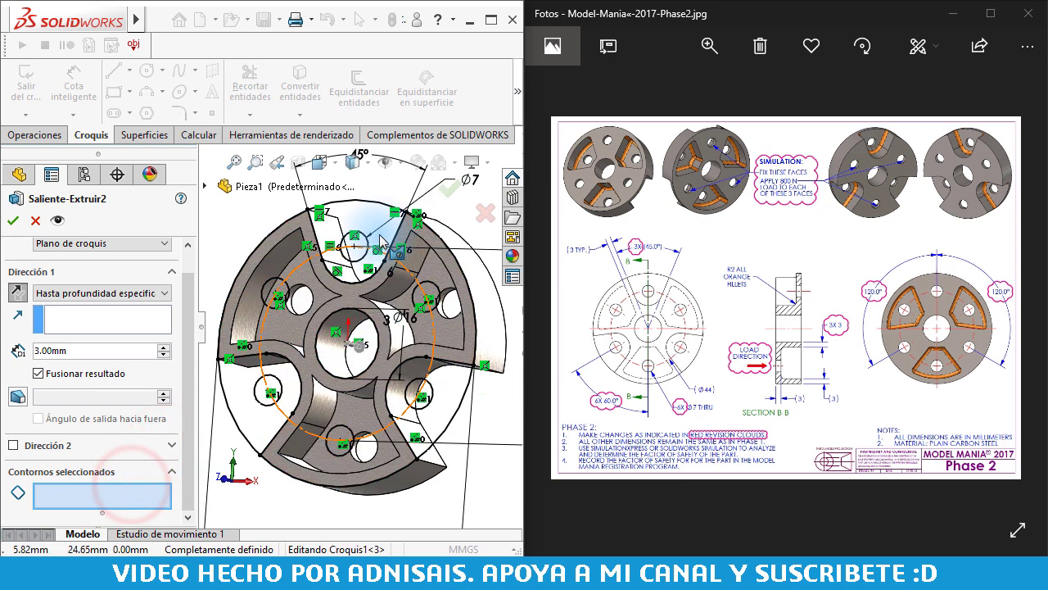
{"action": "left_click", "coordinate": [357, 218]}
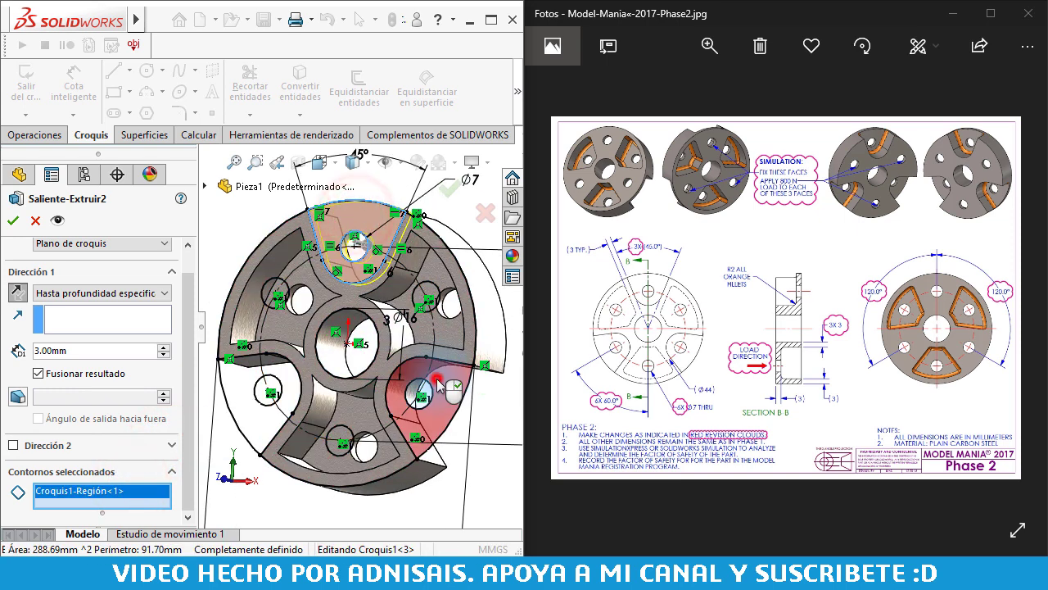
{"action": "left_click", "coordinate": [427, 414]}
{"action": "left_click", "coordinate": [250, 405]}
{"action": "left_click", "coordinate": [18, 221]}
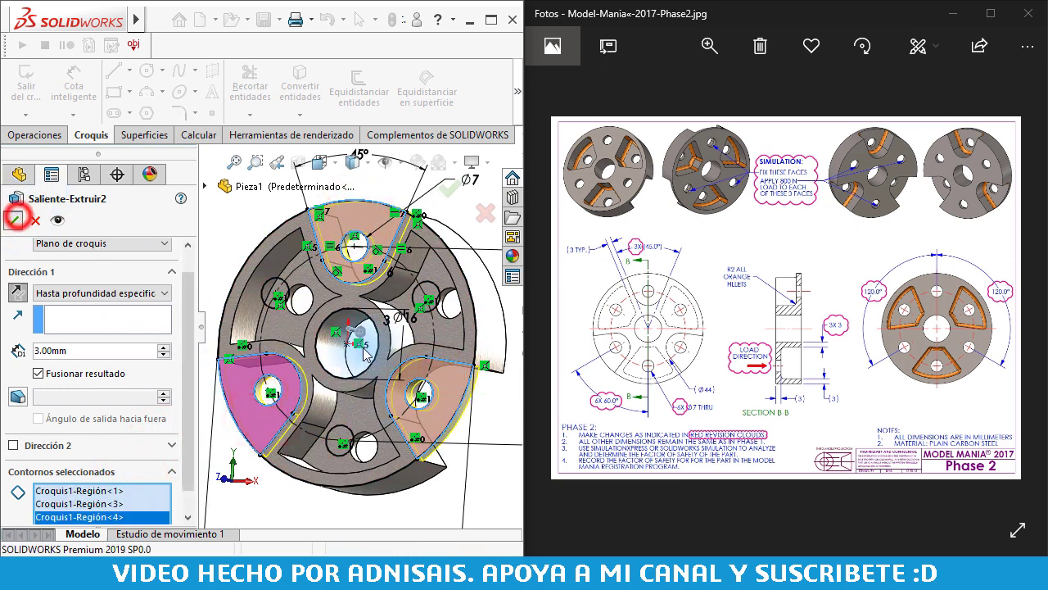
{"action": "mouse_move", "coordinate": [352, 319]}
{"action": "middle_mouse_down"}
{"action": "mouse_move", "coordinate": [437, 334]}
{"action": "mouse_move", "coordinate": [524, 307]}
{"action": "middle_mouse_up"}
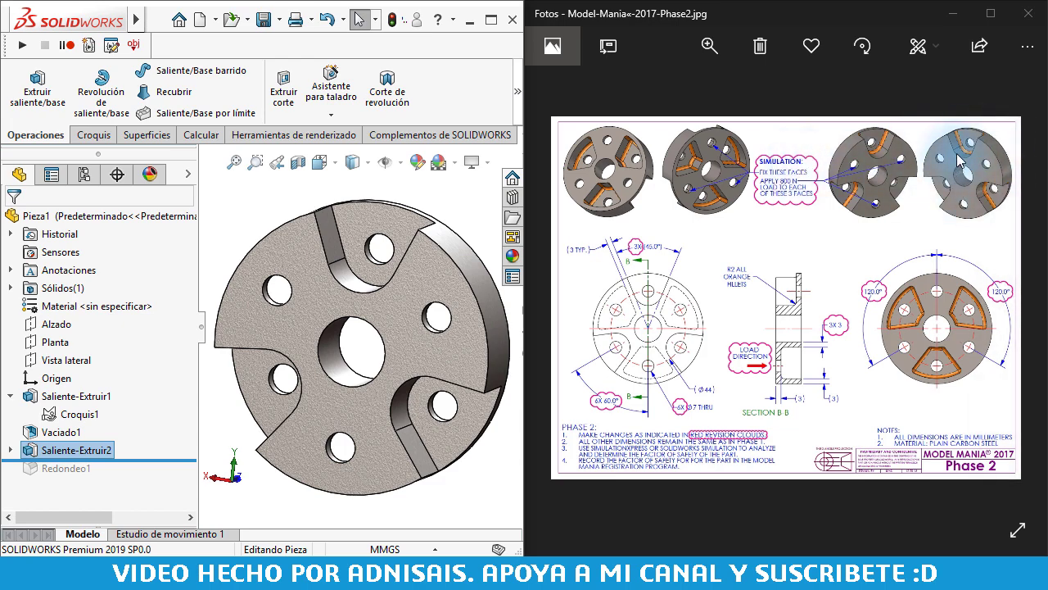
{"action": "key", "text": "ctrl+1"}
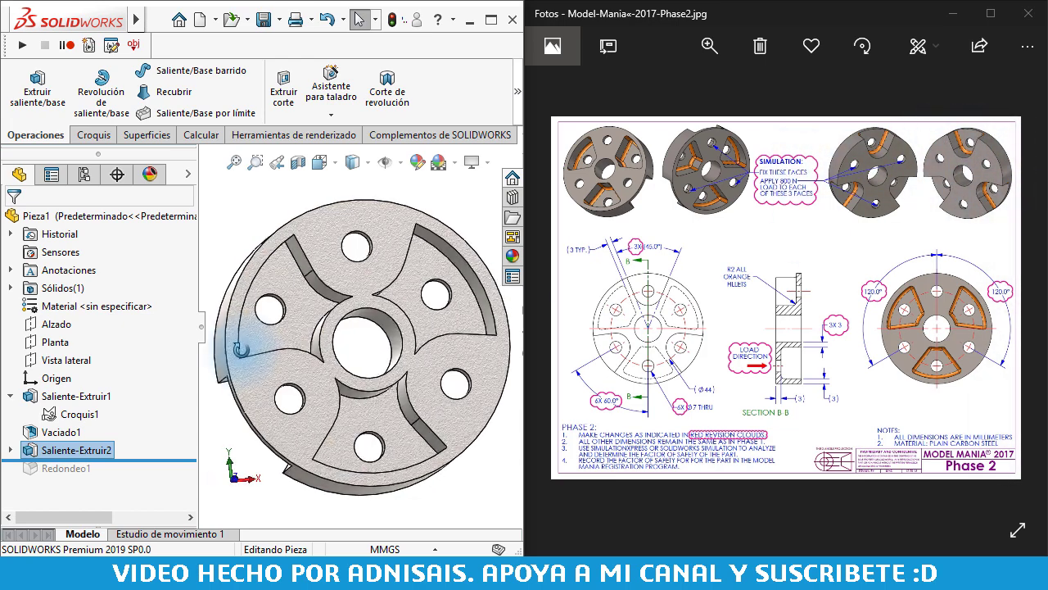
{"action": "middle_click_drag", "start_coordinate": [343, 338], "coordinate": [315, 247]}
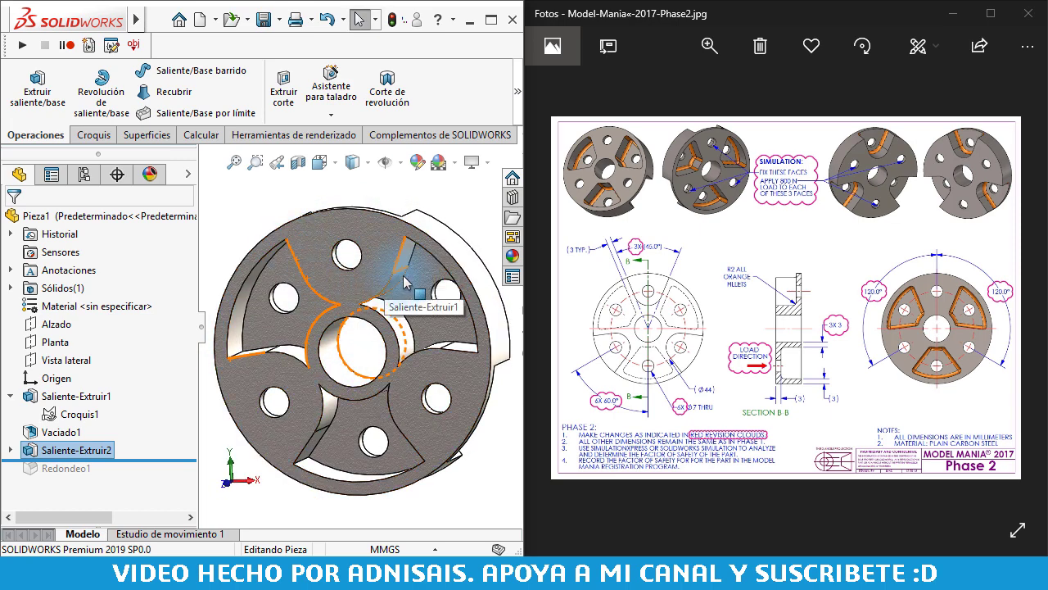
{"action": "mouse_move", "coordinate": [396, 255]}
{"action": "middle_mouse_down"}
{"action": "mouse_move", "coordinate": [376, 285]}
{"action": "mouse_move", "coordinate": [386, 283]}
{"action": "middle_mouse_up"}
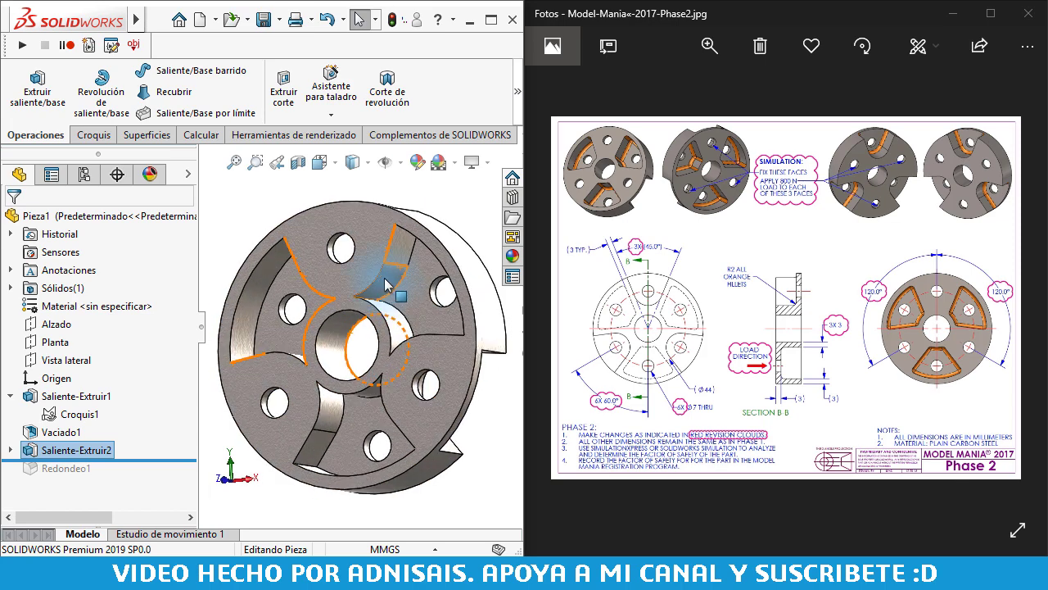
{"action": "key", "text": "ctrl+1"}
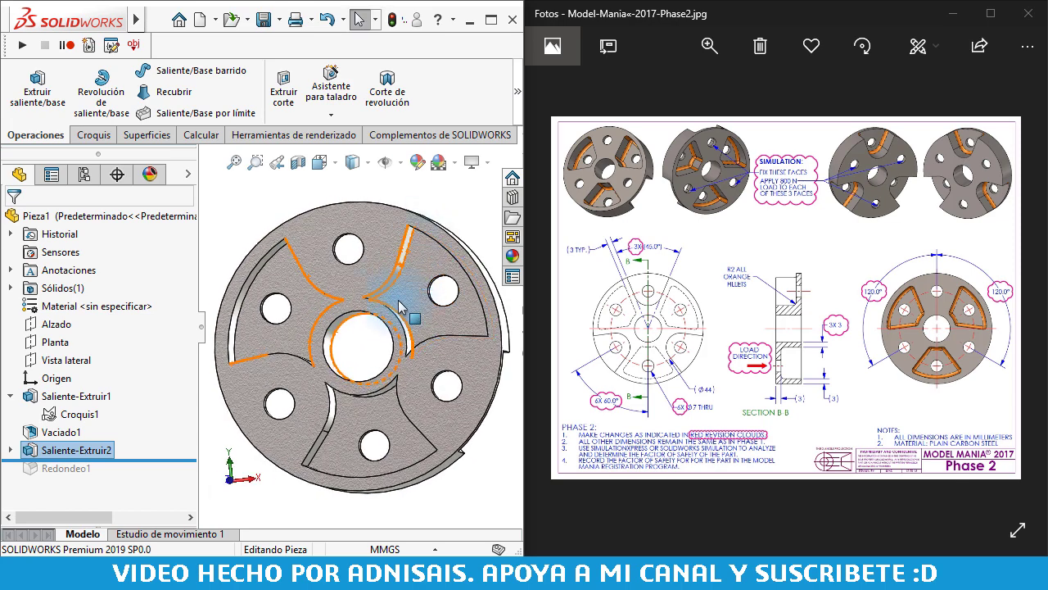
{"action": "middle_click_drag", "start_coordinate": [407, 296], "coordinate": [407, 264]}
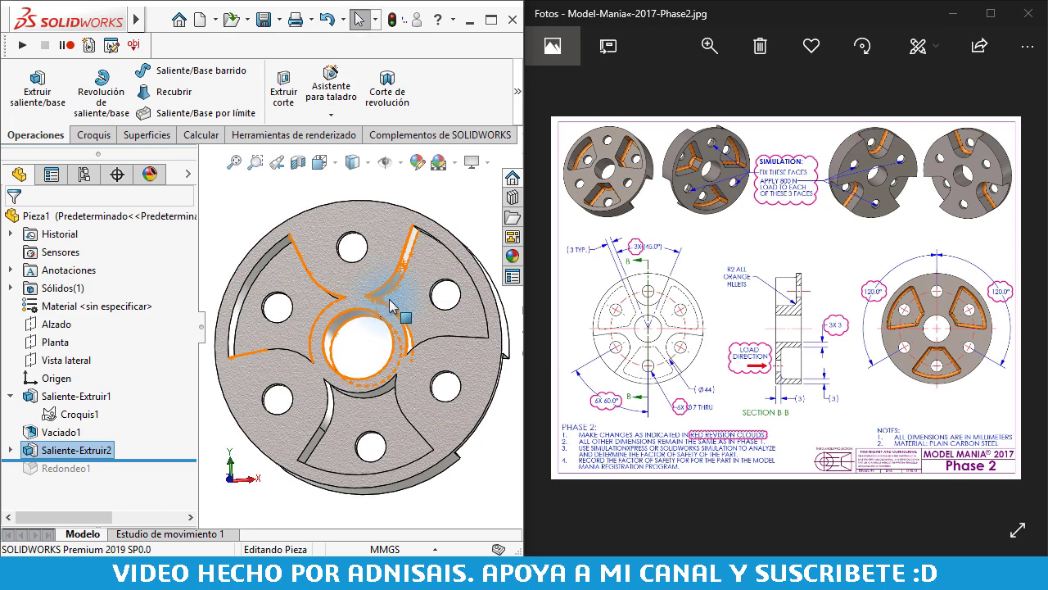
{"action": "mouse_move", "coordinate": [390, 306]}
{"action": "middle_mouse_down"}
{"action": "mouse_move", "coordinate": [374, 206]}
{"action": "mouse_move", "coordinate": [246, 205]}
{"action": "middle_mouse_up"}
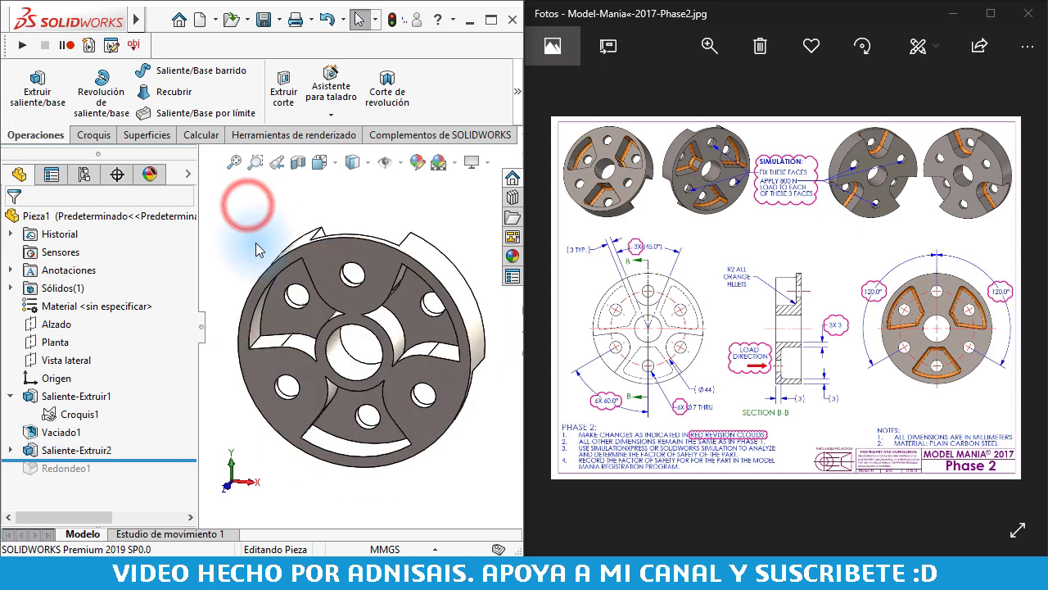
{"action": "middle_click_drag", "start_coordinate": [257, 249], "coordinate": [305, 221]}
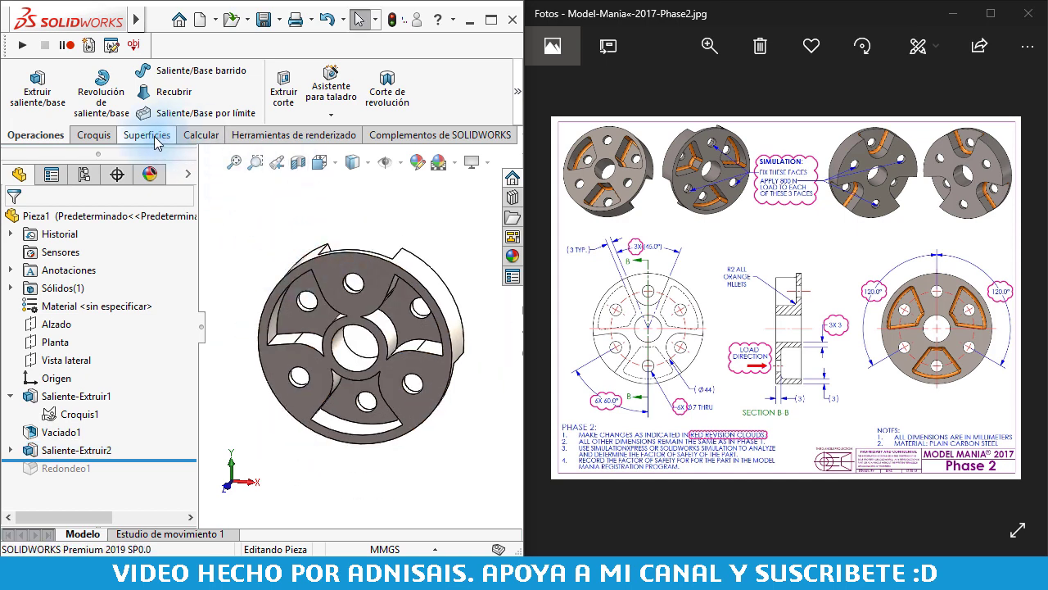
Start Insertar > Cara > Eliminar and pick the first three curved pocket faces.
{"action": "left_click", "coordinate": [280, 20]}
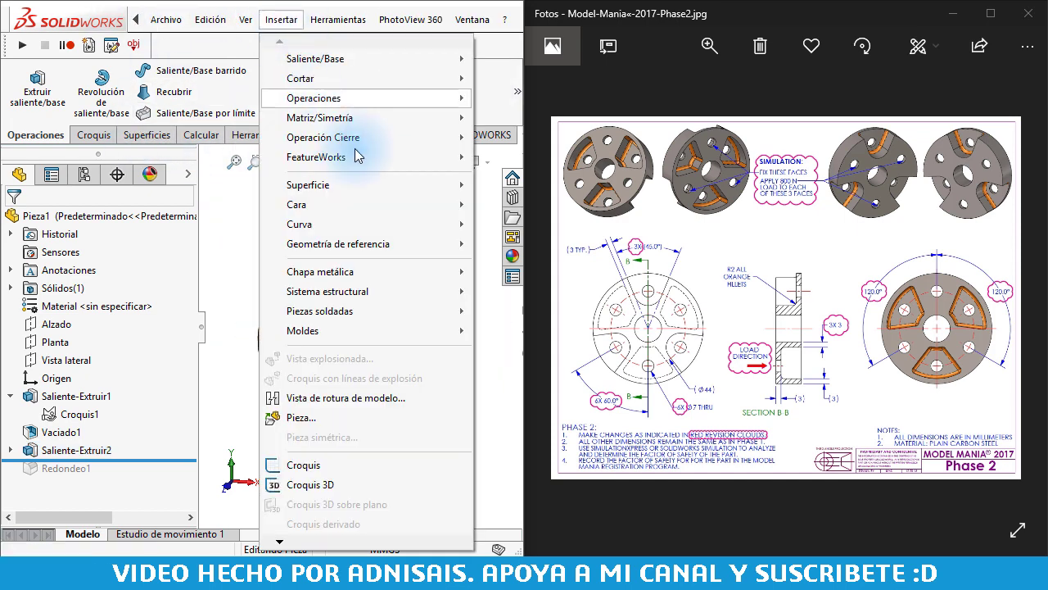
{"action": "mouse_move", "coordinate": [296, 204]}
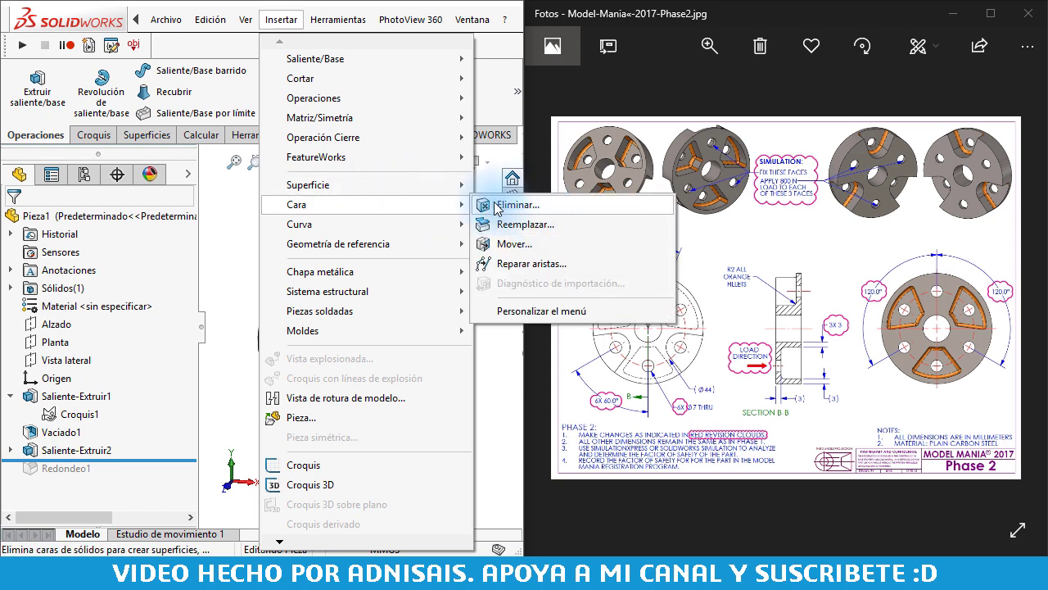
{"action": "left_click", "coordinate": [516, 205]}
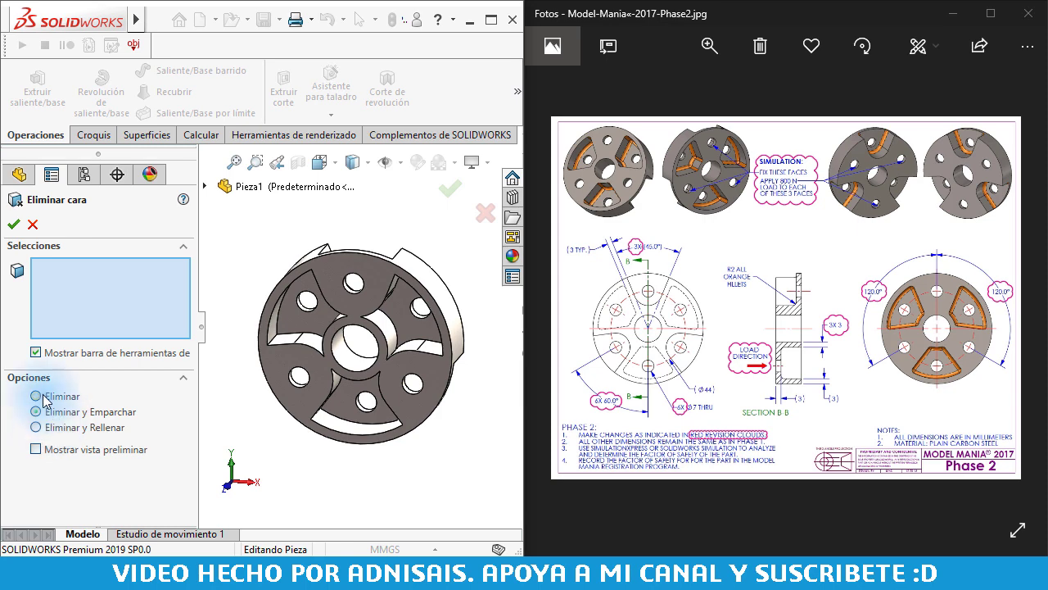
{"action": "mouse_move", "coordinate": [417, 300]}
{"action": "middle_mouse_down"}
{"action": "mouse_move", "coordinate": [352, 260]}
{"action": "mouse_move", "coordinate": [385, 361]}
{"action": "middle_mouse_up"}
{"action": "scroll", "coordinate": [368, 297], "scroll_direction": "down", "scroll_amount": 3}
{"action": "left_click", "coordinate": [367, 297]}
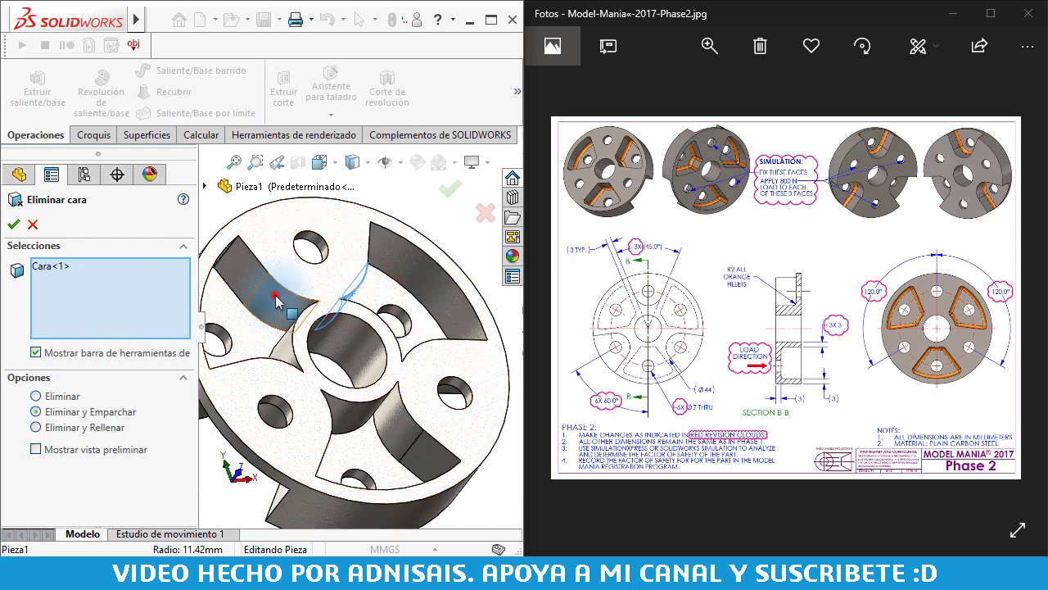
{"action": "left_click", "coordinate": [409, 434]}
{"action": "left_click", "coordinate": [399, 422]}
Add the remaining three pocket faces and accept with Eliminar y Emparchar.
{"action": "middle_click_drag", "start_coordinate": [400, 423], "coordinate": [398, 421]}
{"action": "left_click", "coordinate": [300, 445]}
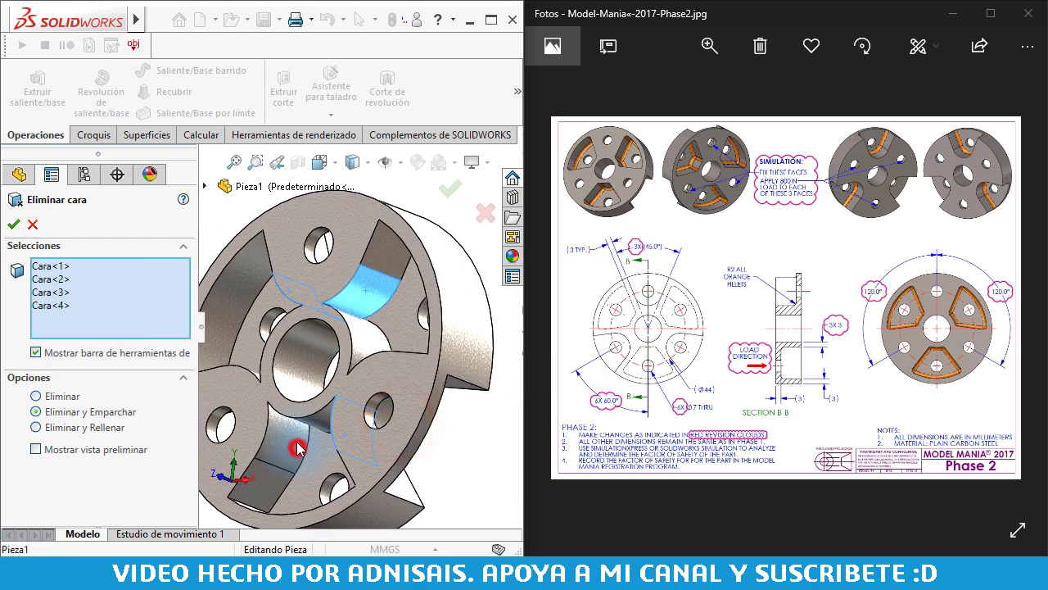
{"action": "mouse_move", "coordinate": [300, 445]}
{"action": "middle_mouse_down"}
{"action": "mouse_move", "coordinate": [308, 450]}
{"action": "mouse_move", "coordinate": [254, 357]}
{"action": "middle_mouse_up"}
{"action": "left_click", "coordinate": [255, 359]}
{"action": "left_click", "coordinate": [401, 401]}
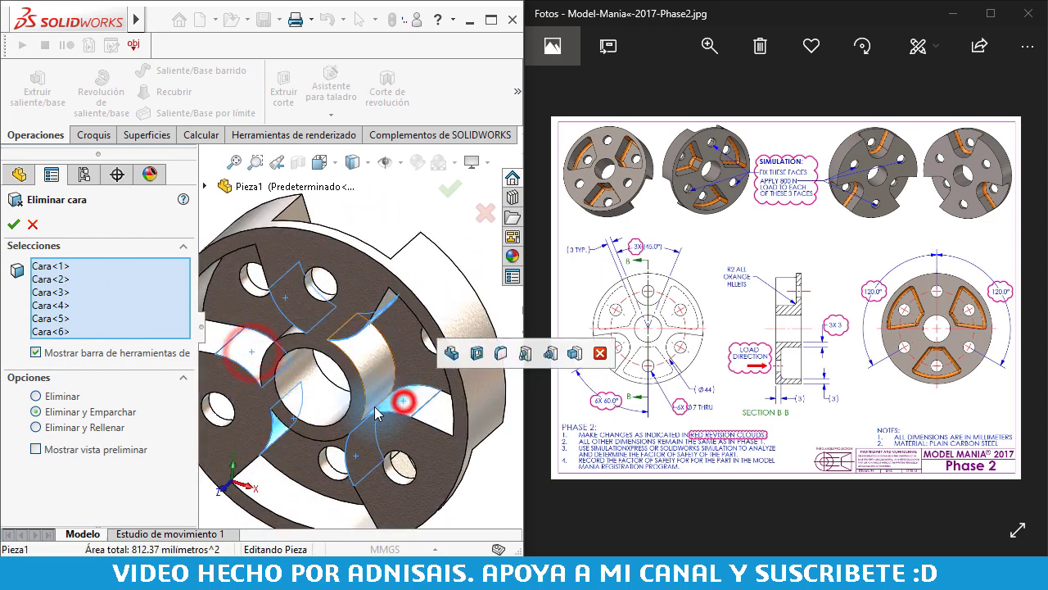
{"action": "mouse_move", "coordinate": [401, 402]}
{"action": "middle_mouse_down"}
{"action": "mouse_move", "coordinate": [399, 336]}
{"action": "mouse_move", "coordinate": [370, 328]}
{"action": "middle_mouse_up"}
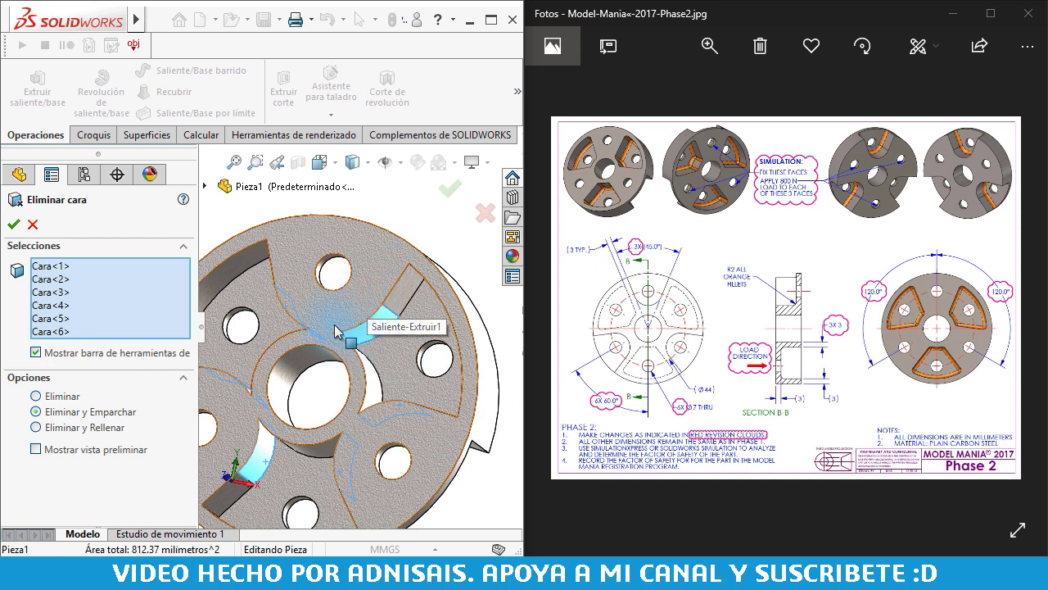
{"action": "left_click", "coordinate": [10, 227]}
{"action": "mouse_move", "coordinate": [398, 422]}
{"action": "middle_mouse_down"}
{"action": "mouse_move", "coordinate": [351, 402]}
{"action": "mouse_move", "coordinate": [410, 384]}
{"action": "mouse_move", "coordinate": [445, 391]}
{"action": "mouse_move", "coordinate": [410, 402]}
{"action": "mouse_move", "coordinate": [407, 419]}
{"action": "mouse_move", "coordinate": [370, 416]}
{"action": "middle_mouse_up"}
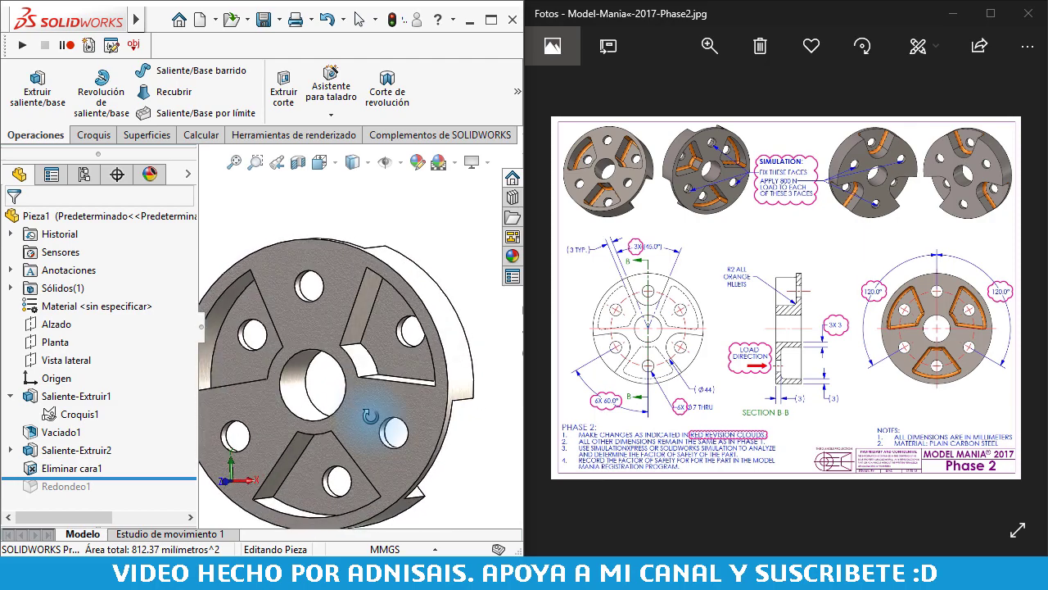
Roll the history forward below Redondeo1 and select the fillet.
{"action": "mouse_move", "coordinate": [374, 335]}
{"action": "middle_mouse_down"}
{"action": "mouse_move", "coordinate": [361, 328]}
{"action": "mouse_move", "coordinate": [382, 344]}
{"action": "mouse_move", "coordinate": [385, 372]}
{"action": "mouse_move", "coordinate": [385, 313]}
{"action": "mouse_move", "coordinate": [231, 339]}
{"action": "mouse_move", "coordinate": [311, 360]}
{"action": "mouse_move", "coordinate": [335, 381]}
{"action": "mouse_move", "coordinate": [300, 459]}
{"action": "middle_mouse_up"}
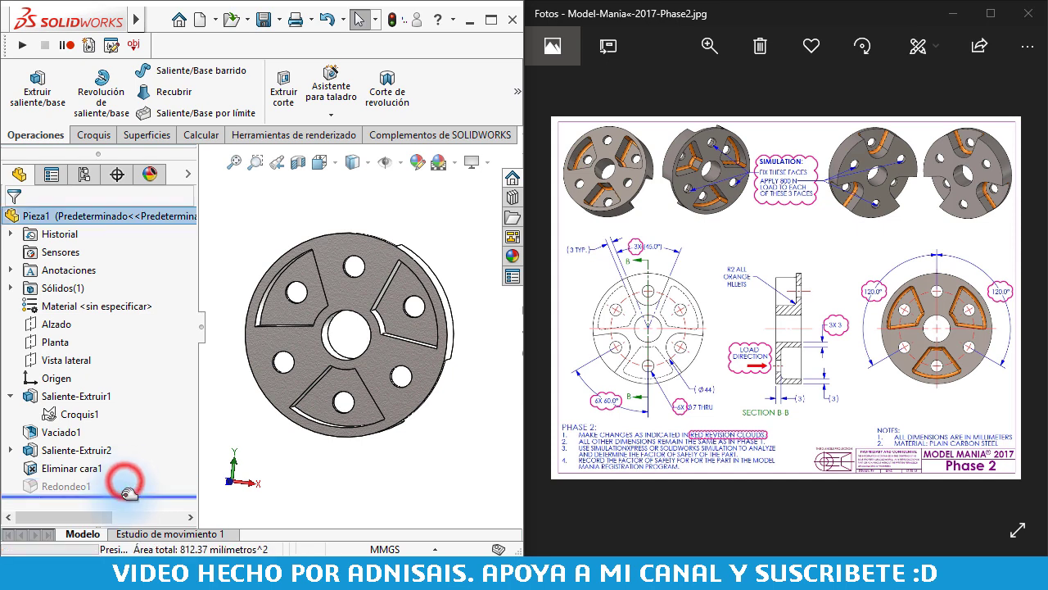
{"action": "left_click_drag", "start_coordinate": [131, 481], "coordinate": [127, 495]}
{"action": "left_click", "coordinate": [35, 486]}
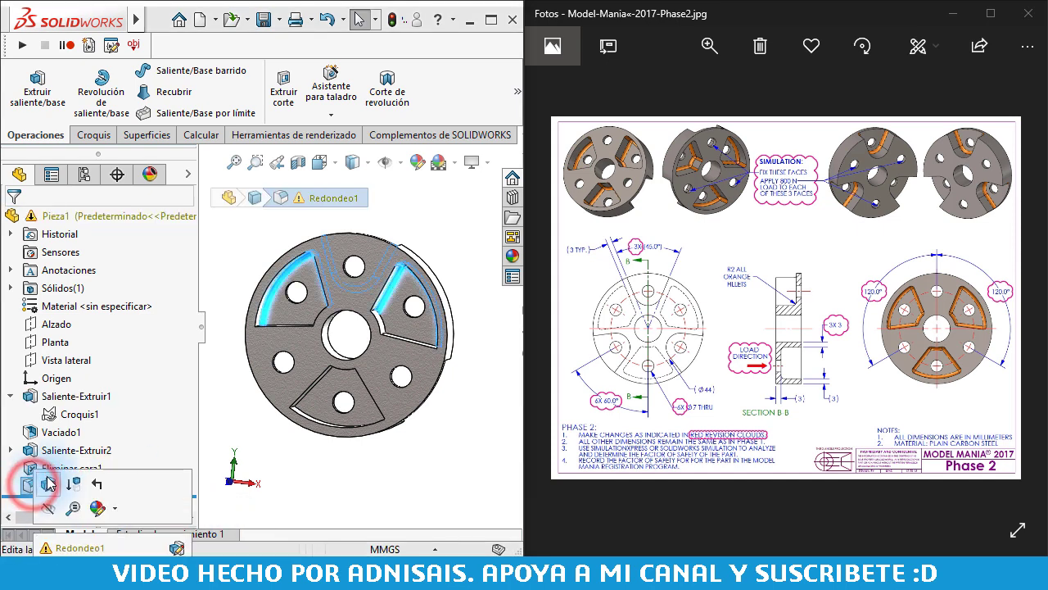
Clear Redondeo1's edges and reselect all matching pocket edges for a 2 mm fillet.
{"action": "left_click", "coordinate": [49, 485]}
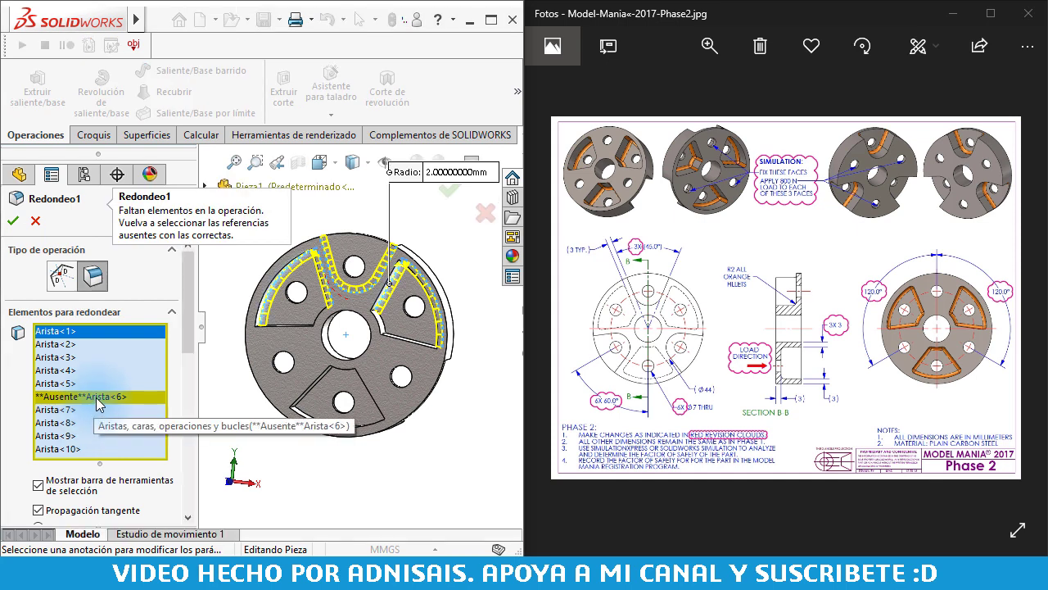
{"action": "right_click", "coordinate": [97, 401]}
{"action": "left_click", "coordinate": [131, 405]}
{"action": "left_click", "coordinate": [131, 332]}
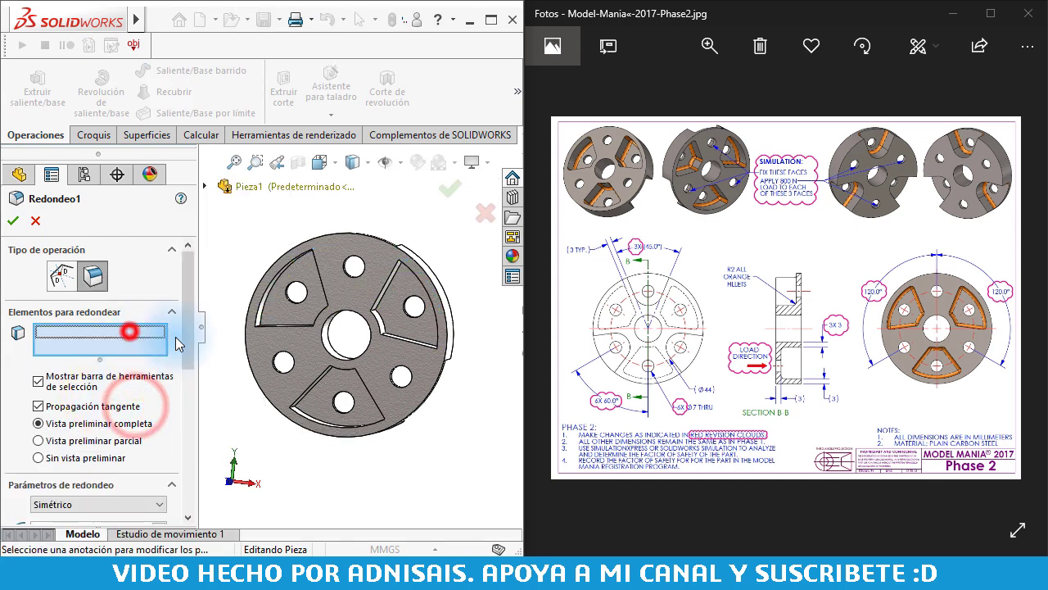
{"action": "middle_click_drag", "start_coordinate": [350, 332], "coordinate": [363, 328]}
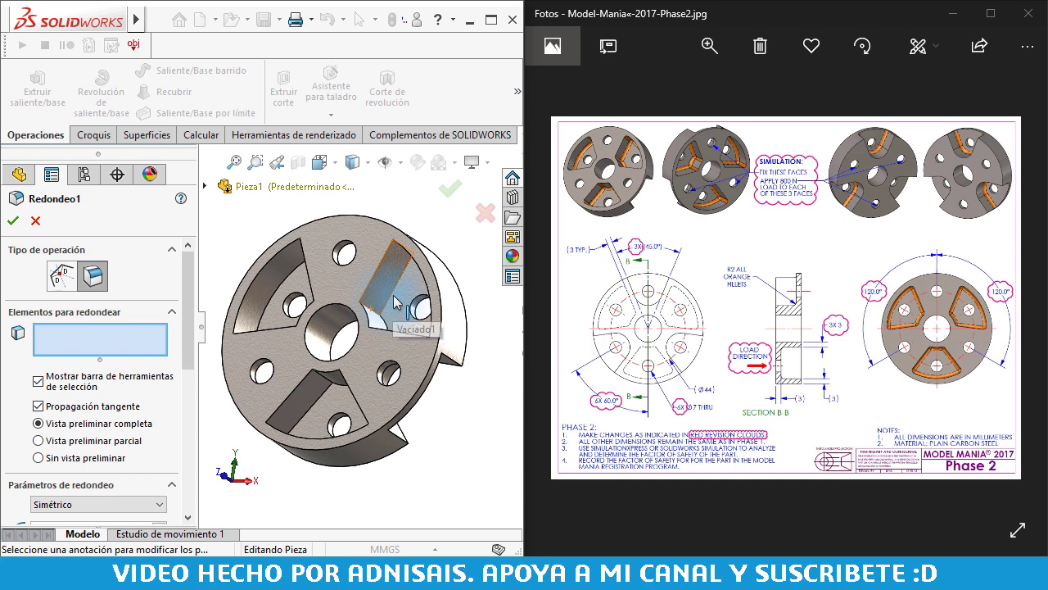
{"action": "left_click", "coordinate": [395, 297]}
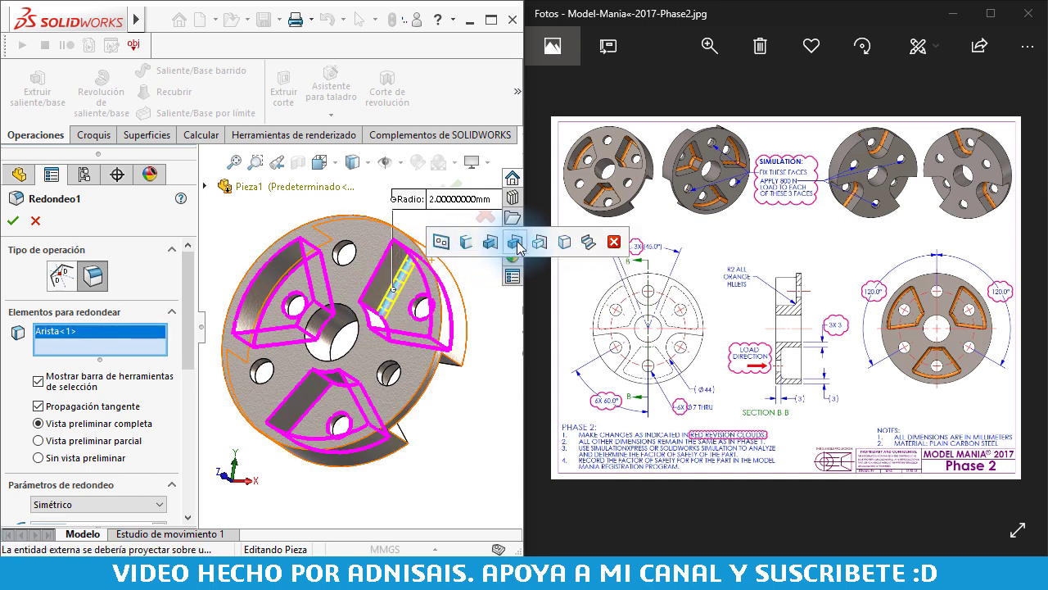
{"action": "left_click", "coordinate": [590, 242]}
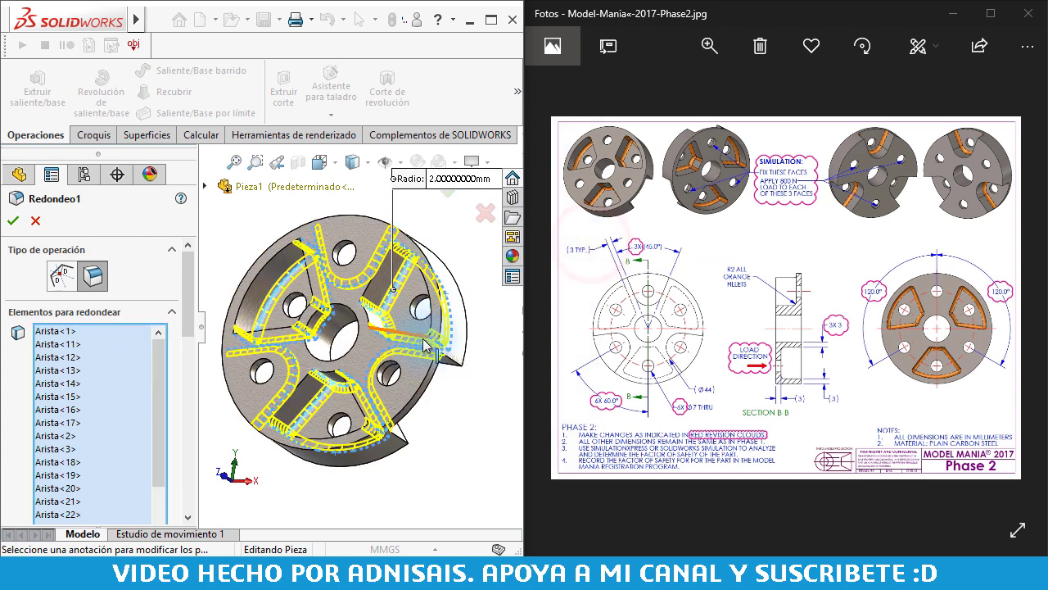
{"action": "left_click", "coordinate": [13, 220]}
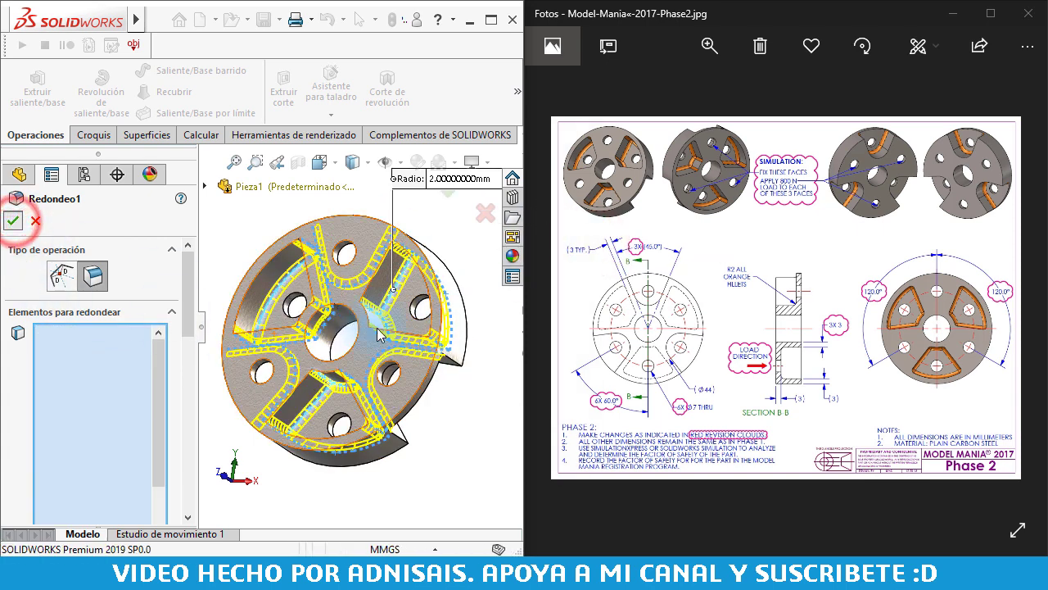
Inspect the finished part from isometric, front and oblique views against the reference drawing.
{"action": "middle_click_drag", "start_coordinate": [396, 302], "coordinate": [374, 304]}
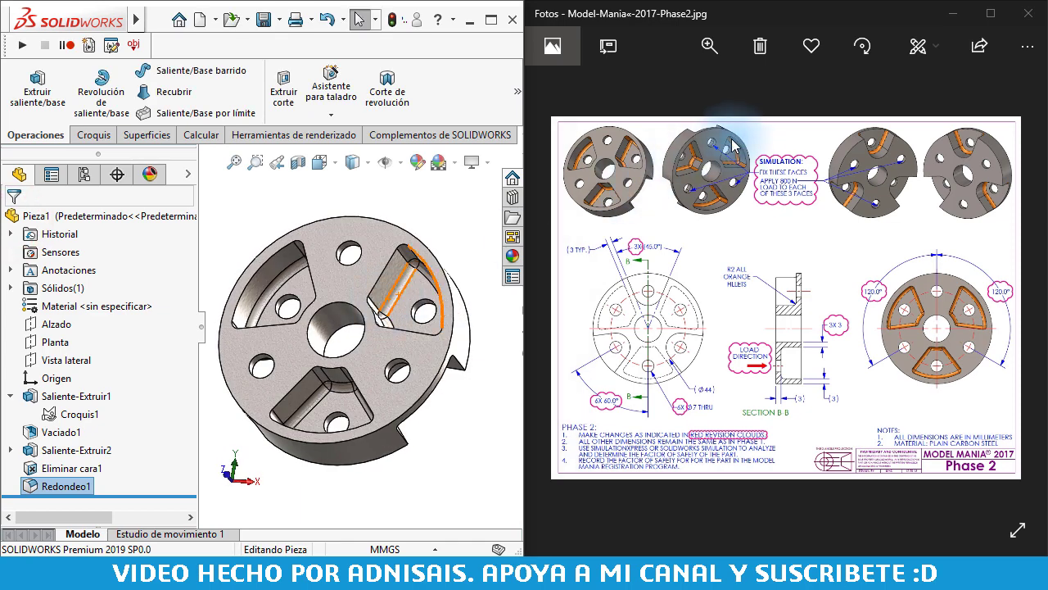
{"action": "mouse_move", "coordinate": [278, 277]}
{"action": "middle_mouse_down"}
{"action": "mouse_move", "coordinate": [304, 302]}
{"action": "mouse_move", "coordinate": [385, 442]}
{"action": "mouse_move", "coordinate": [402, 339]}
{"action": "mouse_move", "coordinate": [222, 356]}
{"action": "mouse_move", "coordinate": [210, 369]}
{"action": "mouse_move", "coordinate": [385, 303]}
{"action": "middle_mouse_up"}
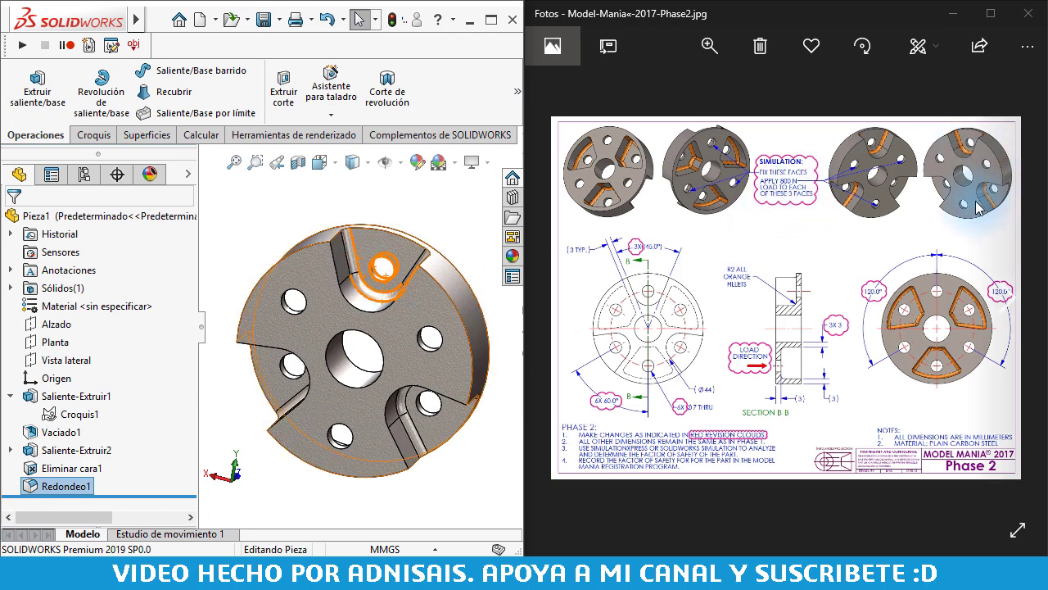
{"action": "mouse_move", "coordinate": [344, 417]}
{"action": "middle_mouse_down"}
{"action": "mouse_move", "coordinate": [384, 389]}
{"action": "mouse_move", "coordinate": [458, 385]}
{"action": "mouse_move", "coordinate": [519, 399]}
{"action": "mouse_move", "coordinate": [504, 434]}
{"action": "middle_mouse_up"}
{"action": "key", "text": "ctrl+7"}
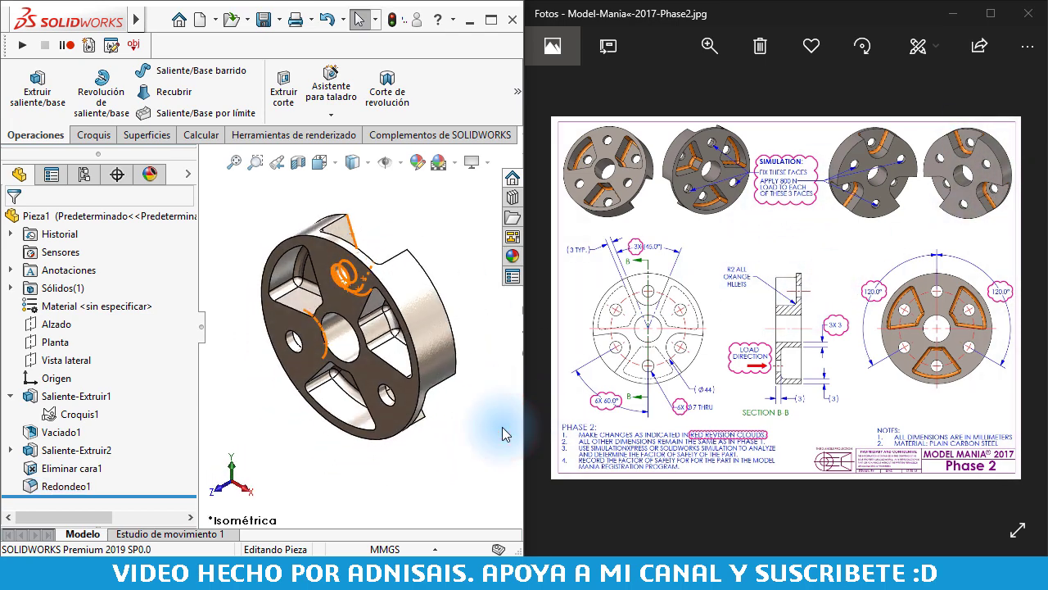
{"action": "key", "text": "ctrl+1"}
{"action": "left_click", "coordinate": [438, 483]}
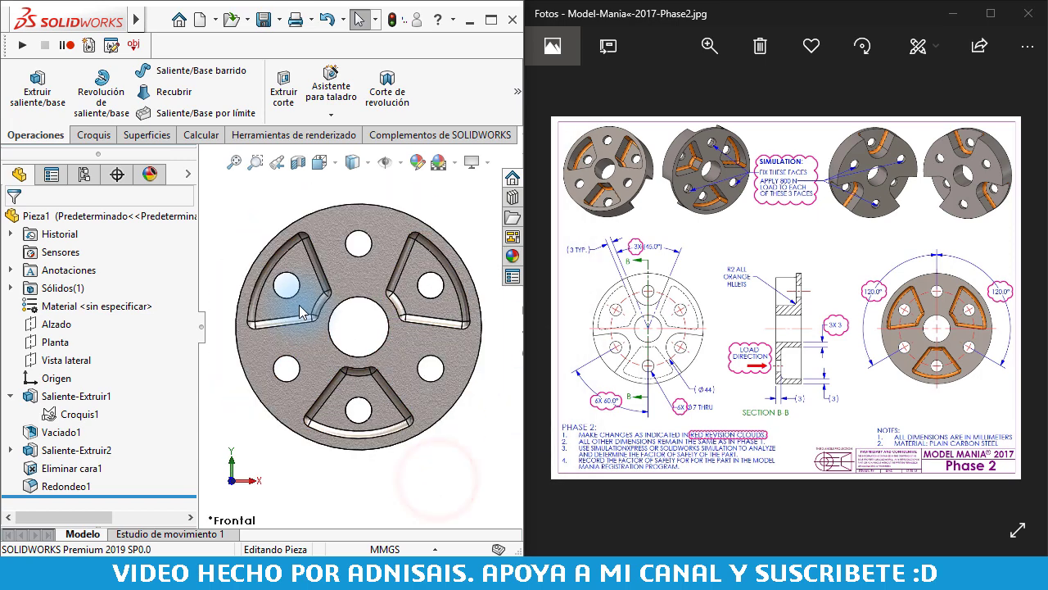
{"action": "left_click", "coordinate": [684, 283]}
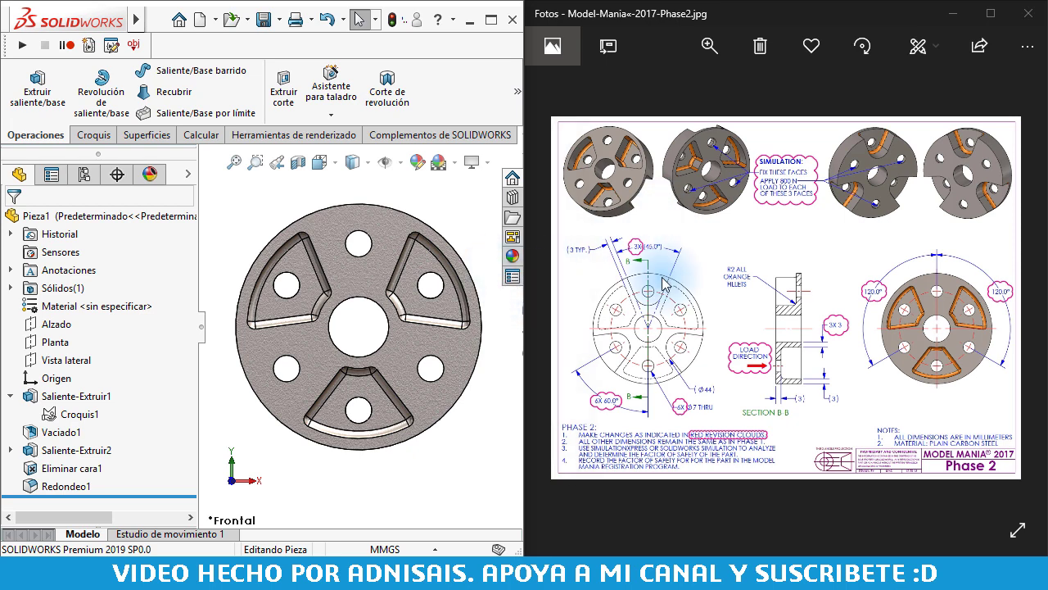
{"action": "left_click", "coordinate": [739, 185]}
{"action": "scroll", "coordinate": [739, 186], "scroll_direction": "up", "scroll_amount": 2}
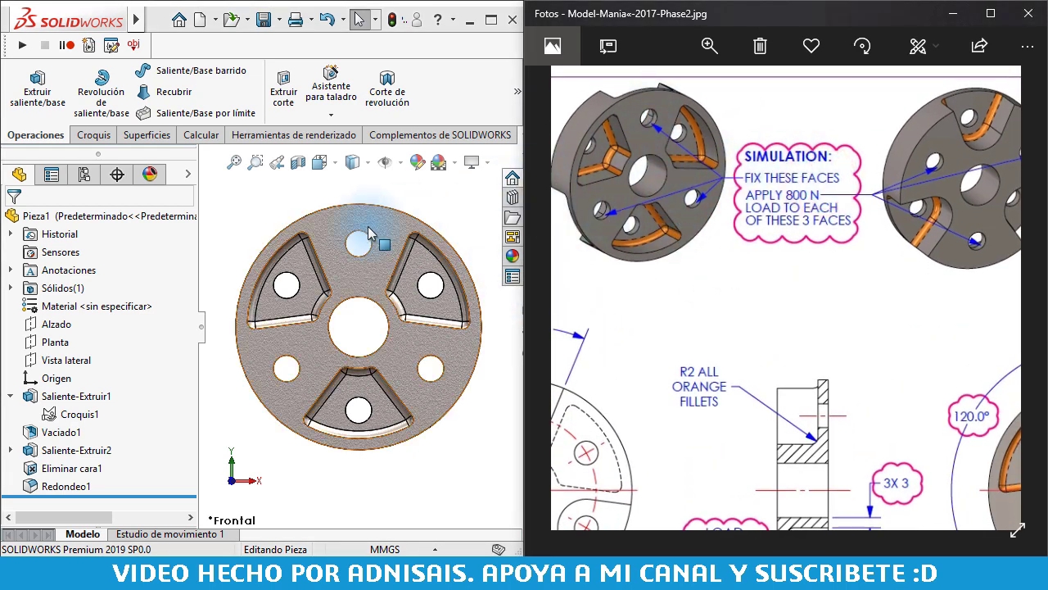
{"action": "mouse_move", "coordinate": [386, 245]}
{"action": "middle_mouse_down"}
{"action": "mouse_move", "coordinate": [338, 269]}
{"action": "mouse_move", "coordinate": [417, 220]}
{"action": "middle_mouse_up"}
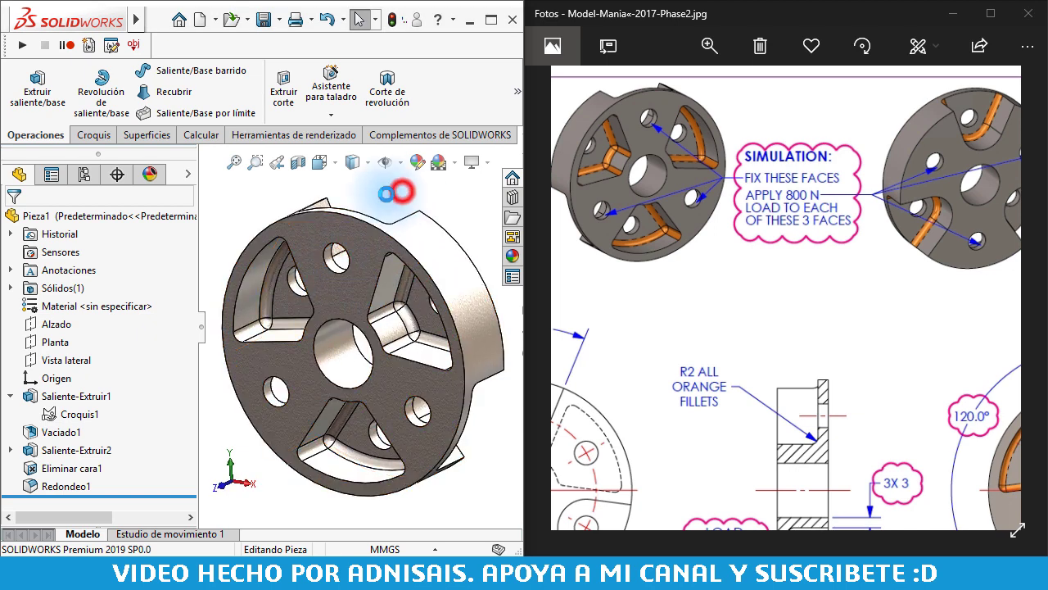
Launch the SimulationXpress wizard from the Calcular tab and advance to Sujeciones.
{"action": "left_click", "coordinate": [210, 141]}
{"action": "left_click", "coordinate": [517, 92]}
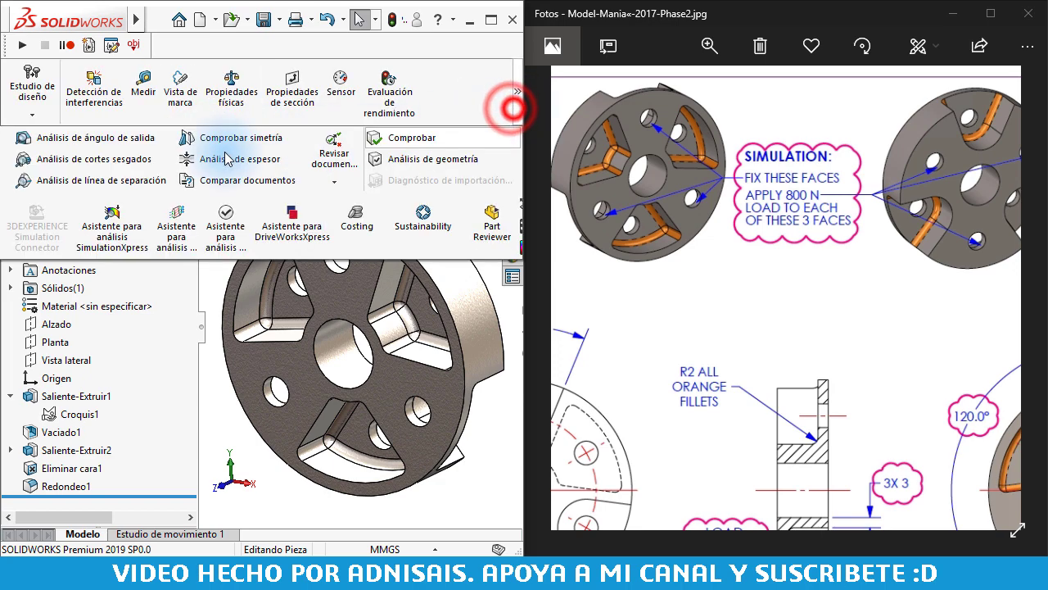
{"action": "left_click", "coordinate": [83, 237]}
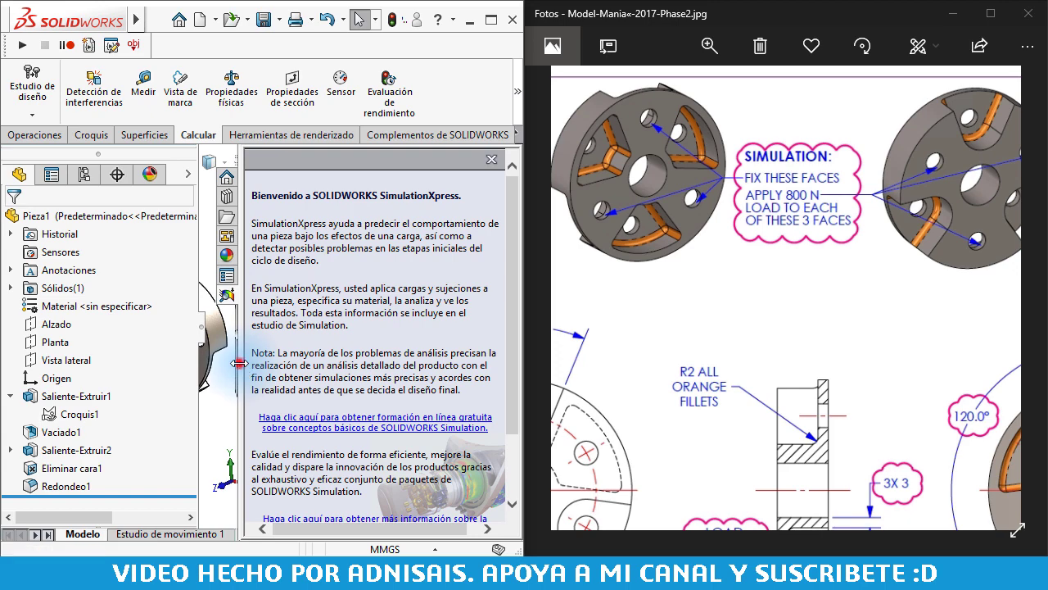
{"action": "left_click_drag", "start_coordinate": [239, 363], "coordinate": [375, 369]}
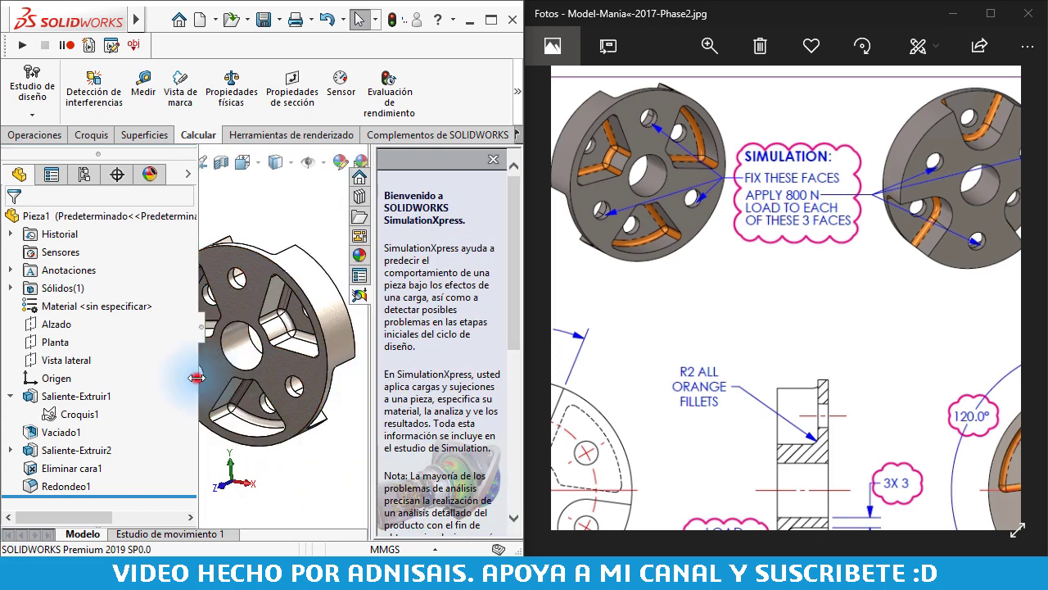
{"action": "left_click_drag", "start_coordinate": [196, 378], "coordinate": [119, 378]}
{"action": "scroll", "coordinate": [468, 299], "scroll_direction": "down", "scroll_amount": 3}
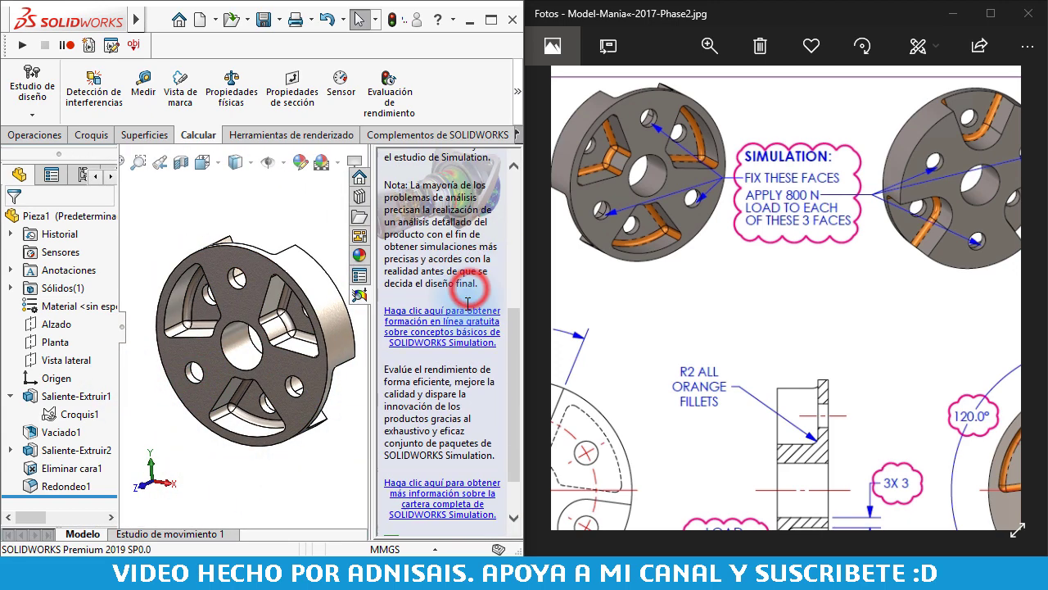
{"action": "scroll", "coordinate": [471, 358], "scroll_direction": "down", "scroll_amount": 2}
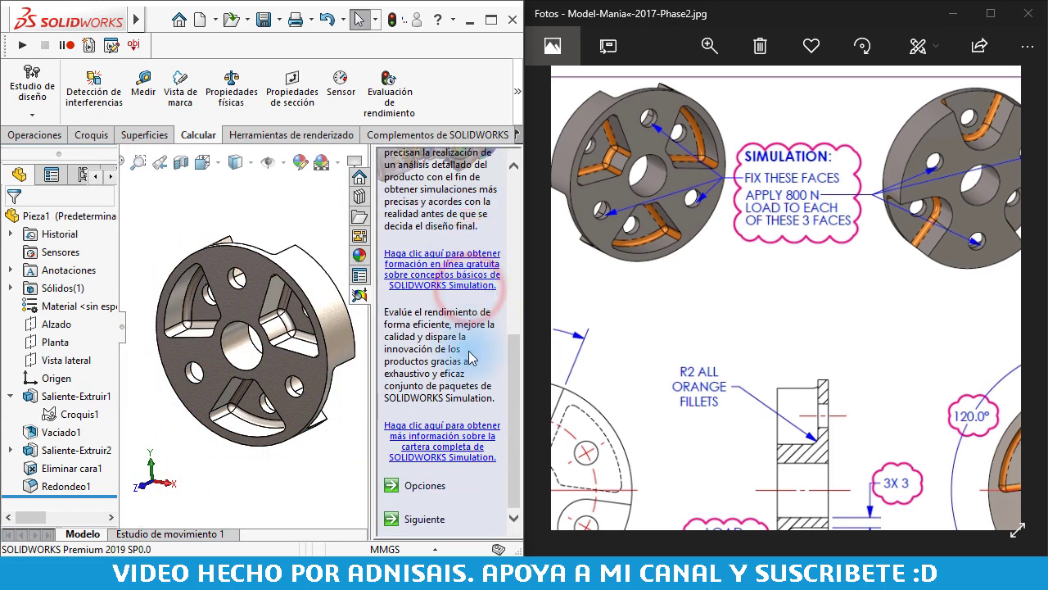
{"action": "left_click", "coordinate": [436, 521]}
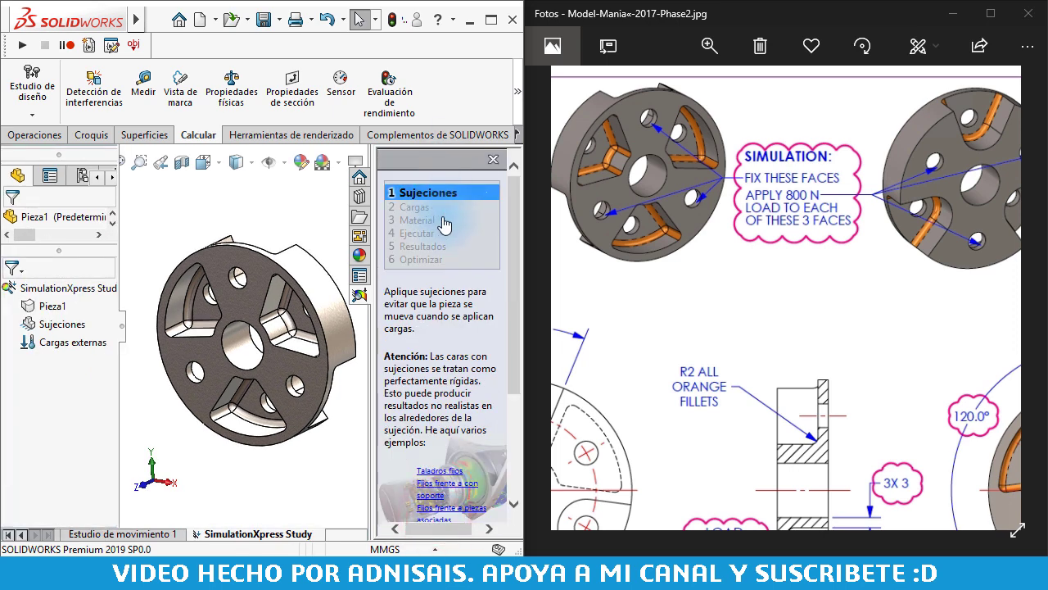
Create fixture Fijo-1 holding the three bolt-hole faces fixed.
{"action": "scroll", "coordinate": [449, 311], "scroll_direction": "down", "scroll_amount": 3}
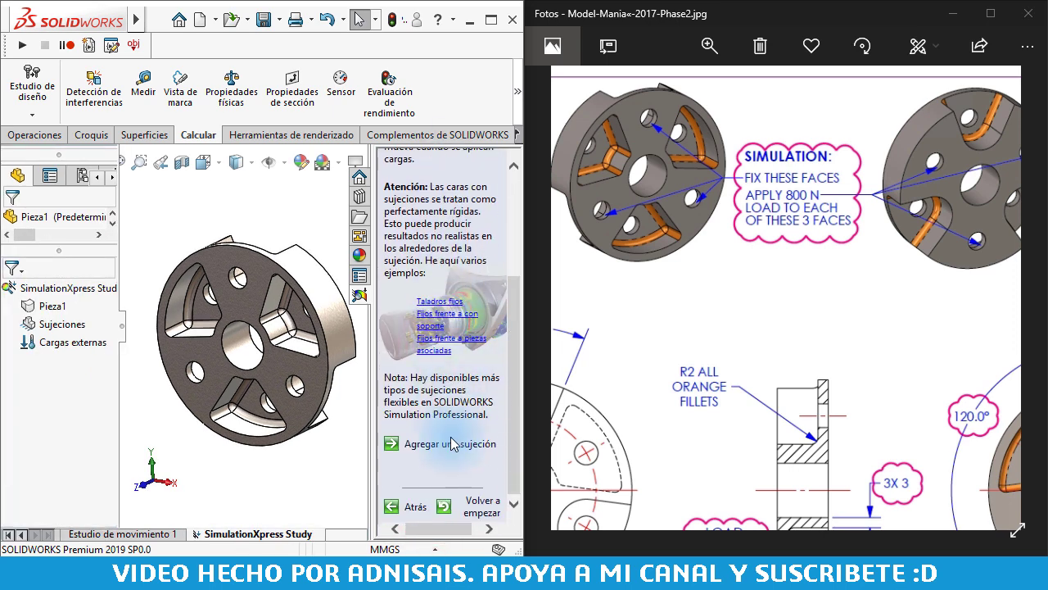
{"action": "scroll", "coordinate": [246, 278], "scroll_direction": "down", "scroll_amount": 3}
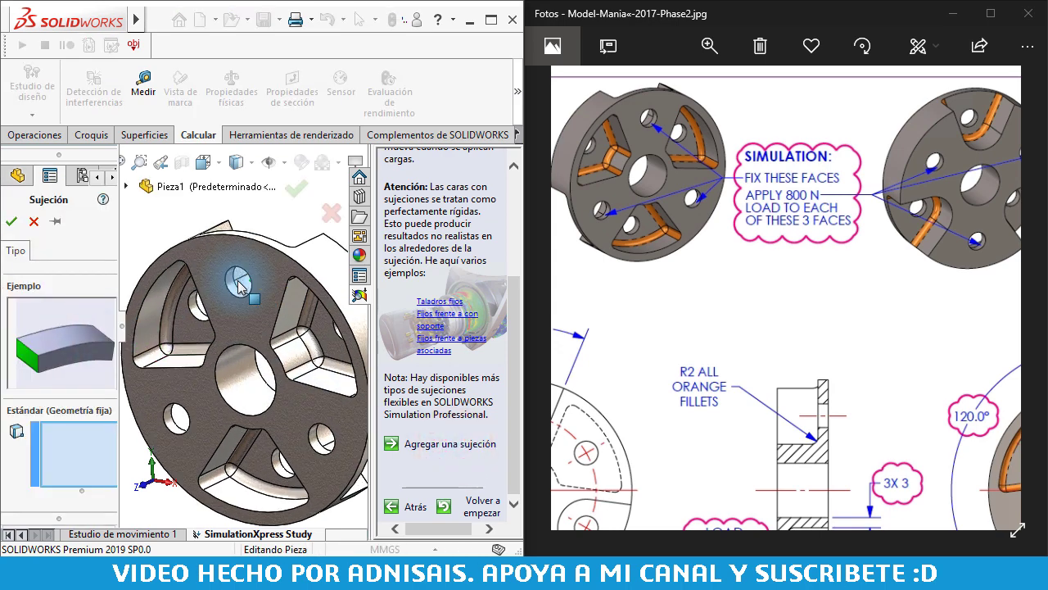
{"action": "scroll", "coordinate": [241, 287], "scroll_direction": "down", "scroll_amount": 3}
{"action": "left_click", "coordinate": [239, 292]}
{"action": "scroll", "coordinate": [212, 446], "scroll_direction": "up", "scroll_amount": 3}
{"action": "scroll", "coordinate": [205, 410], "scroll_direction": "down", "scroll_amount": 2}
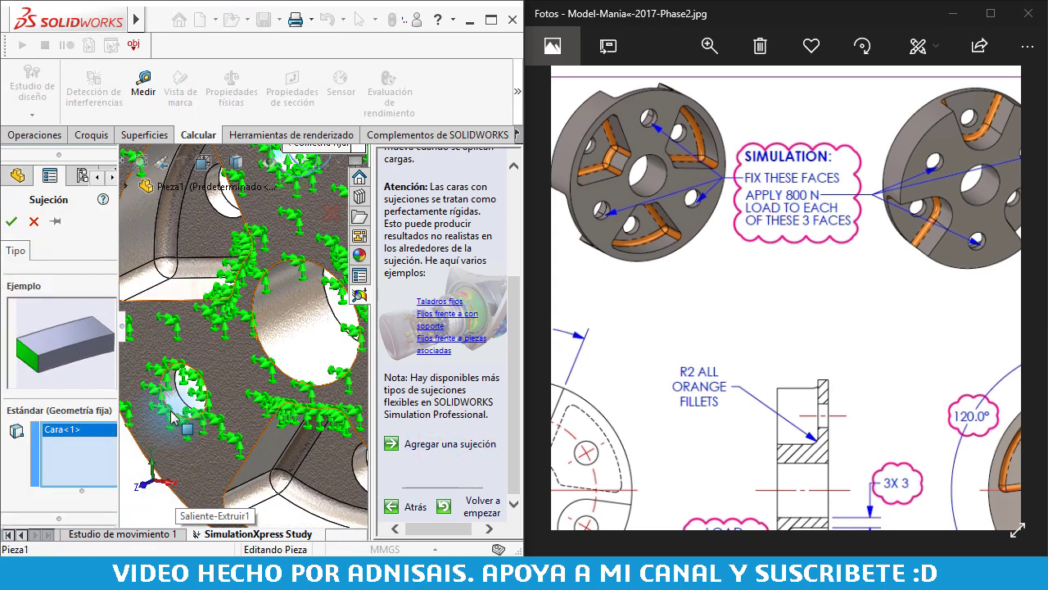
{"action": "left_click", "coordinate": [172, 403]}
{"action": "scroll", "coordinate": [246, 434], "scroll_direction": "up", "scroll_amount": 2}
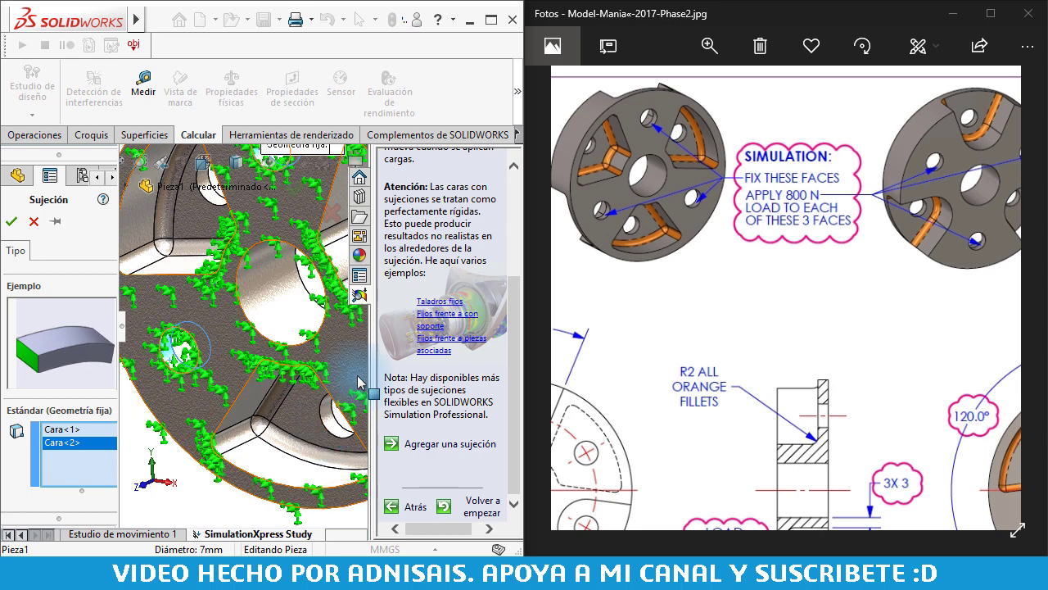
{"action": "scroll", "coordinate": [315, 417], "scroll_direction": "down", "scroll_amount": 3}
{"action": "left_click", "coordinate": [321, 372]}
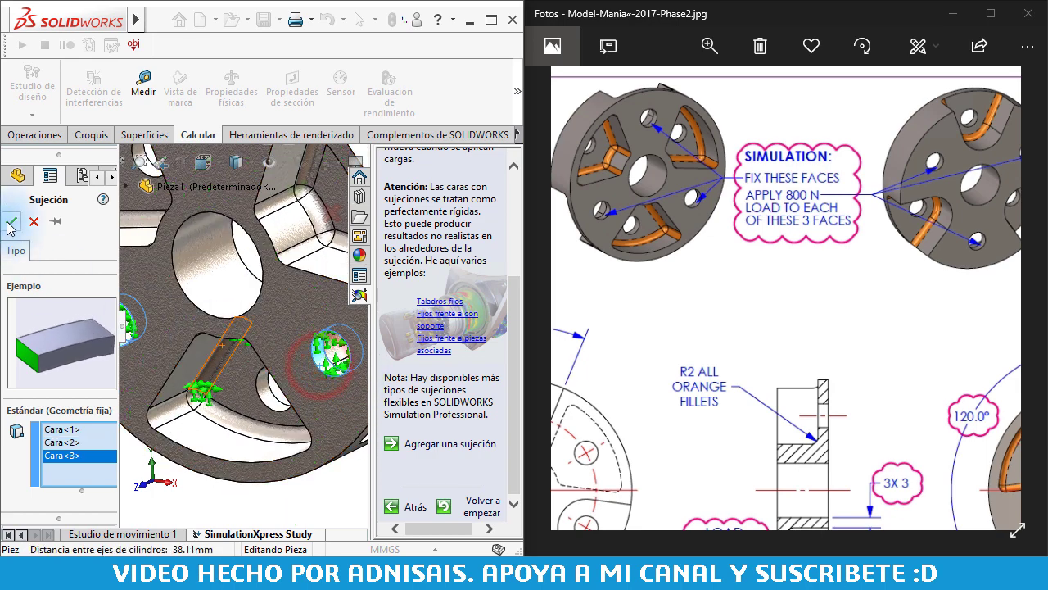
{"action": "left_click", "coordinate": [11, 222]}
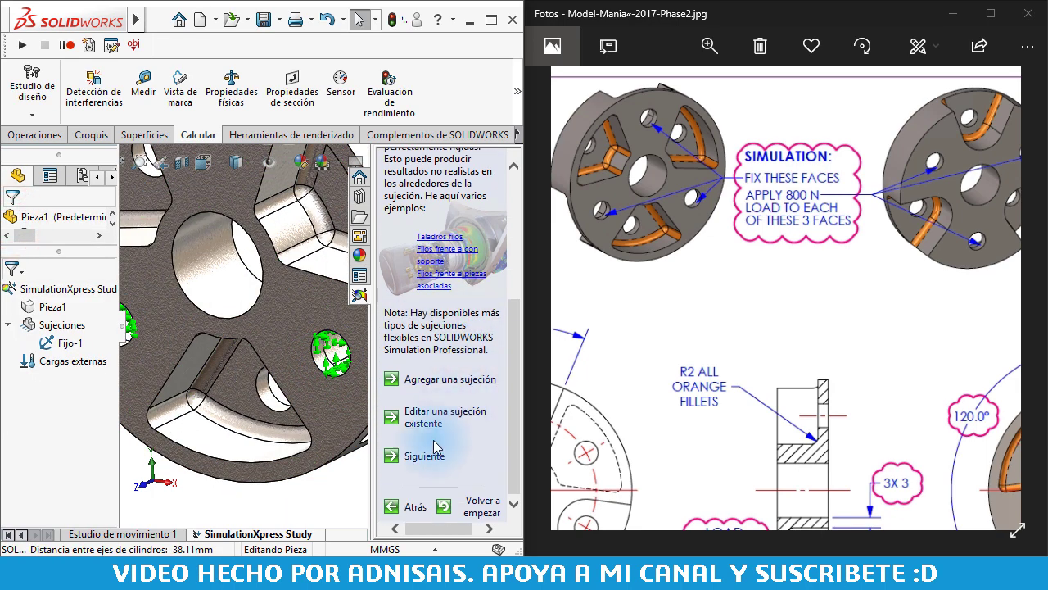
Advance to the Loads step and select the three hole faces for a new force.
{"action": "left_click", "coordinate": [424, 456]}
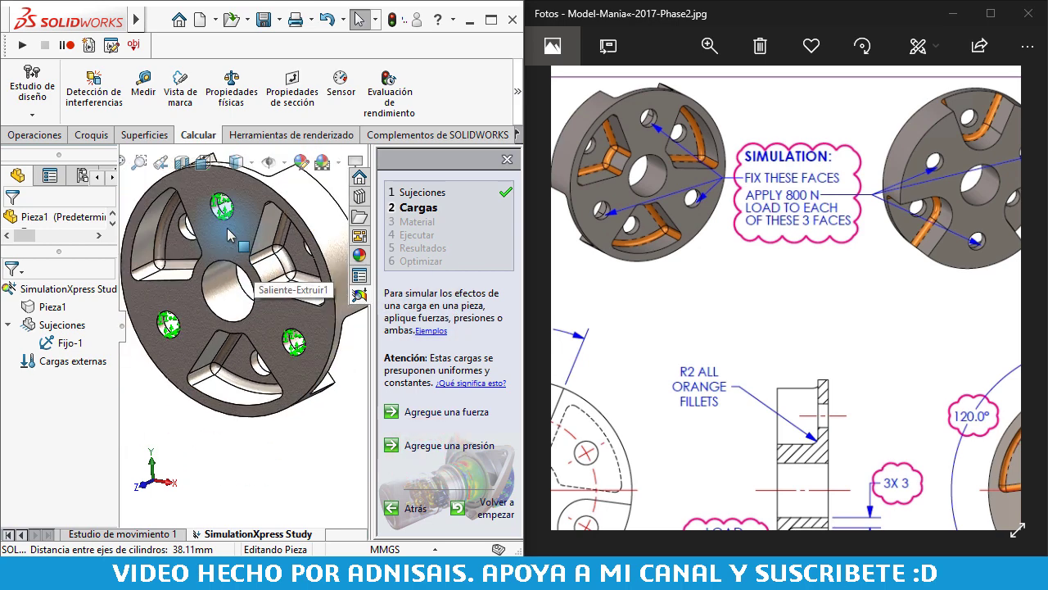
{"action": "left_click", "coordinate": [446, 411]}
{"action": "scroll", "coordinate": [188, 250], "scroll_direction": "down", "scroll_amount": 3}
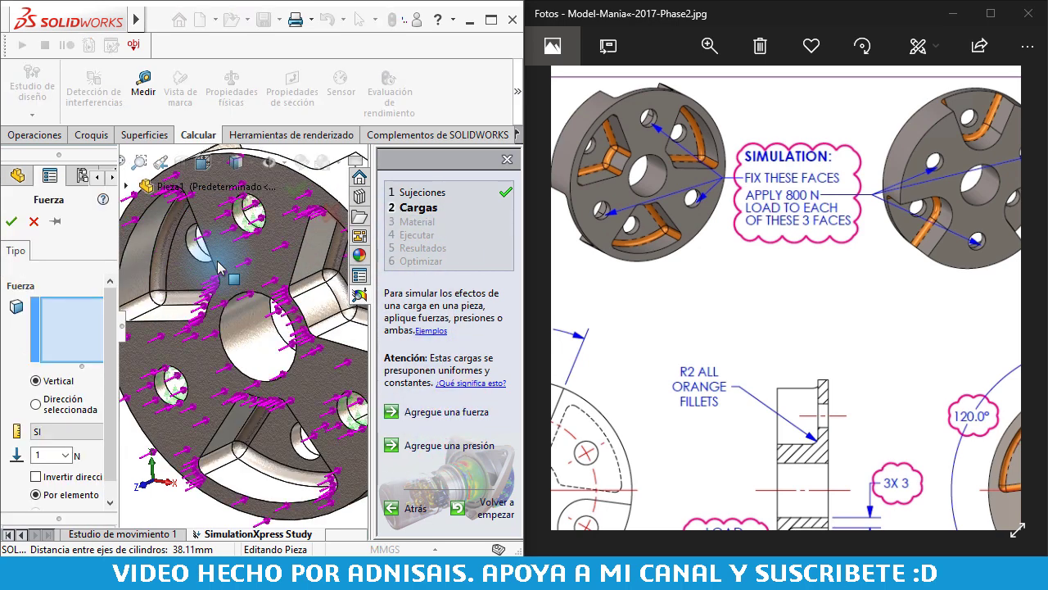
{"action": "scroll", "coordinate": [209, 269], "scroll_direction": "up", "scroll_amount": 3}
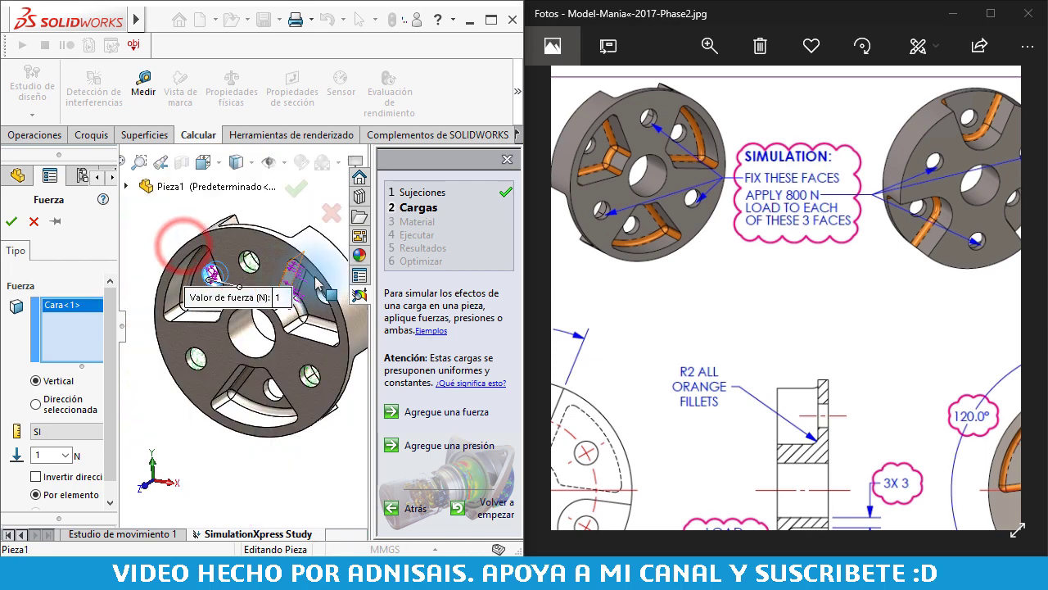
{"action": "middle_click_drag", "start_coordinate": [208, 269], "coordinate": [297, 322]}
{"action": "left_click", "coordinate": [297, 320]}
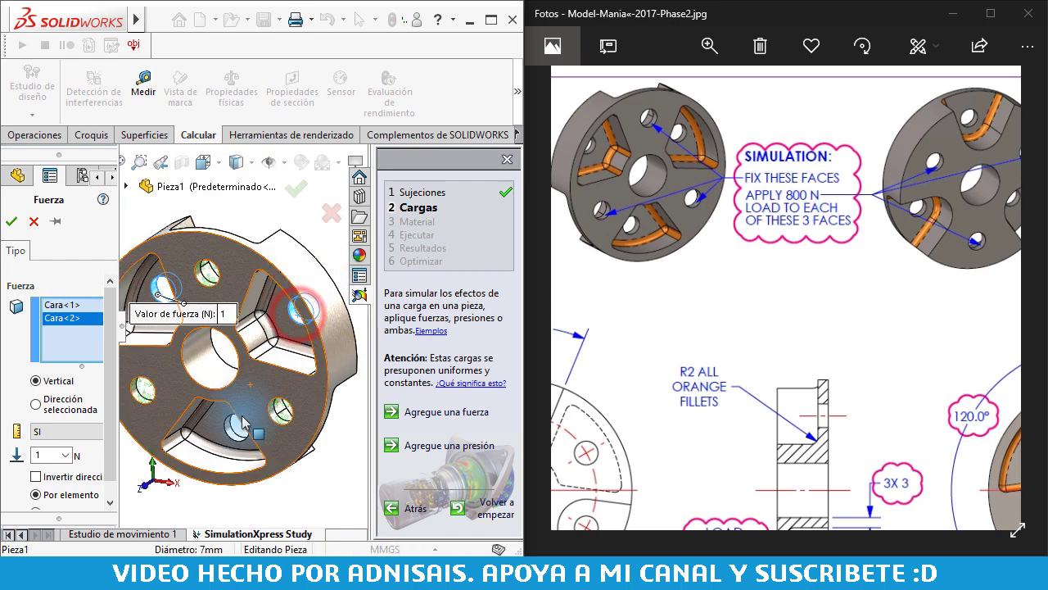
{"action": "left_click", "coordinate": [233, 432]}
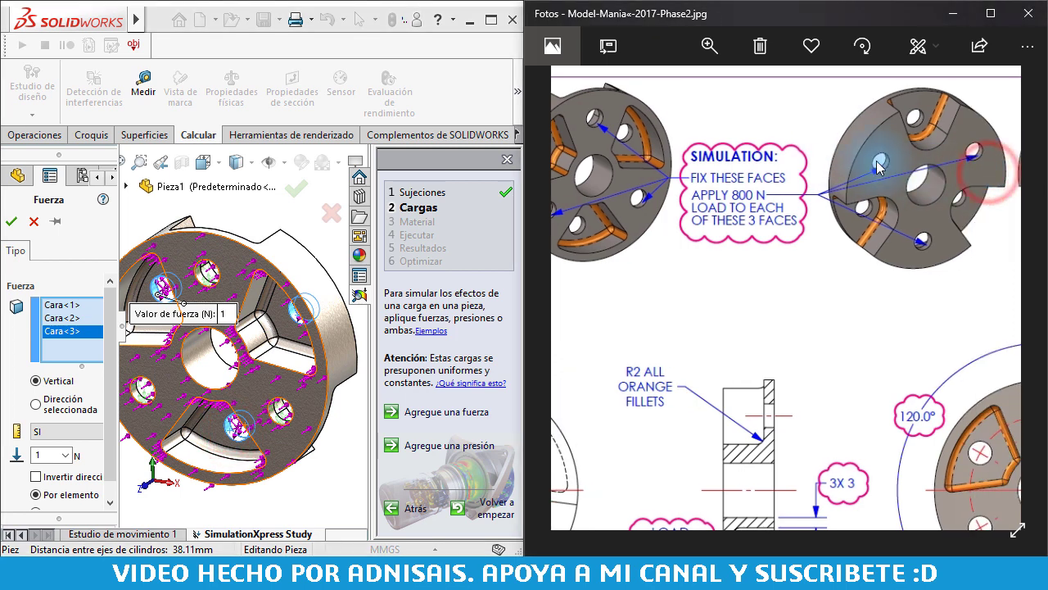
Enter a force value of 800 N for each selected face.
{"action": "mouse_move", "coordinate": [993, 180]}
{"action": "left_mouse_down"}
{"action": "mouse_move", "coordinate": [806, 203]}
{"action": "mouse_move", "coordinate": [735, 146]}
{"action": "left_mouse_up"}
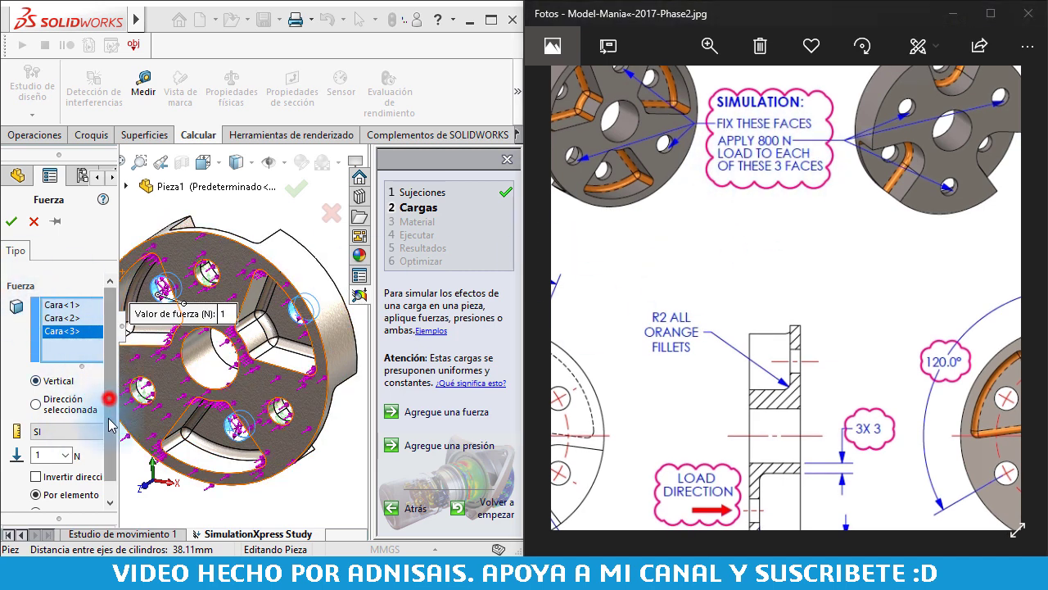
{"action": "left_click_drag", "start_coordinate": [106, 398], "coordinate": [106, 410]}
{"action": "left_click", "coordinate": [45, 437]}
{"action": "type", "text": "800"}
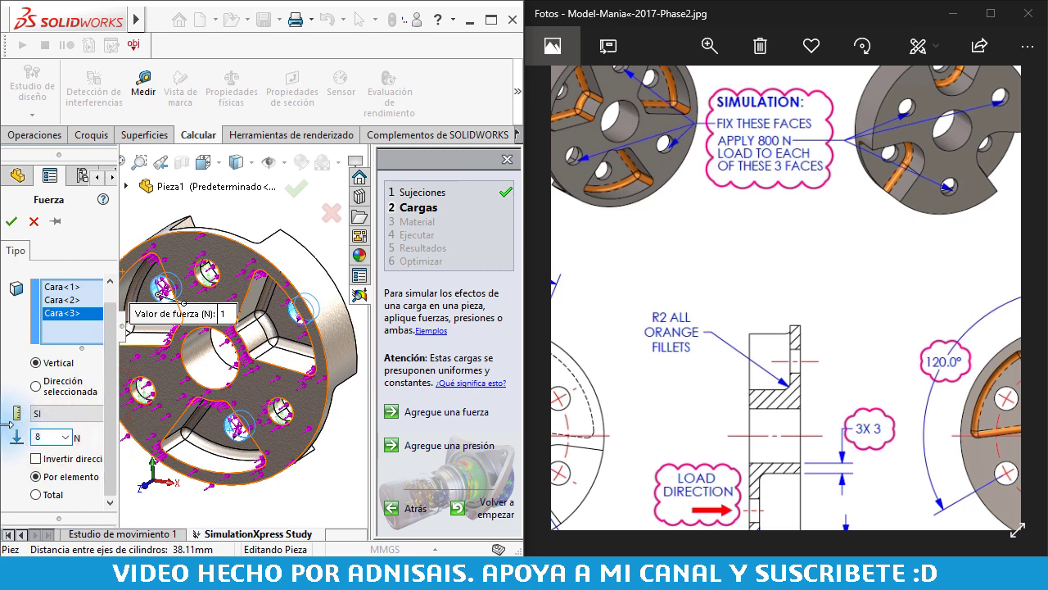
{"action": "left_click", "coordinate": [181, 513]}
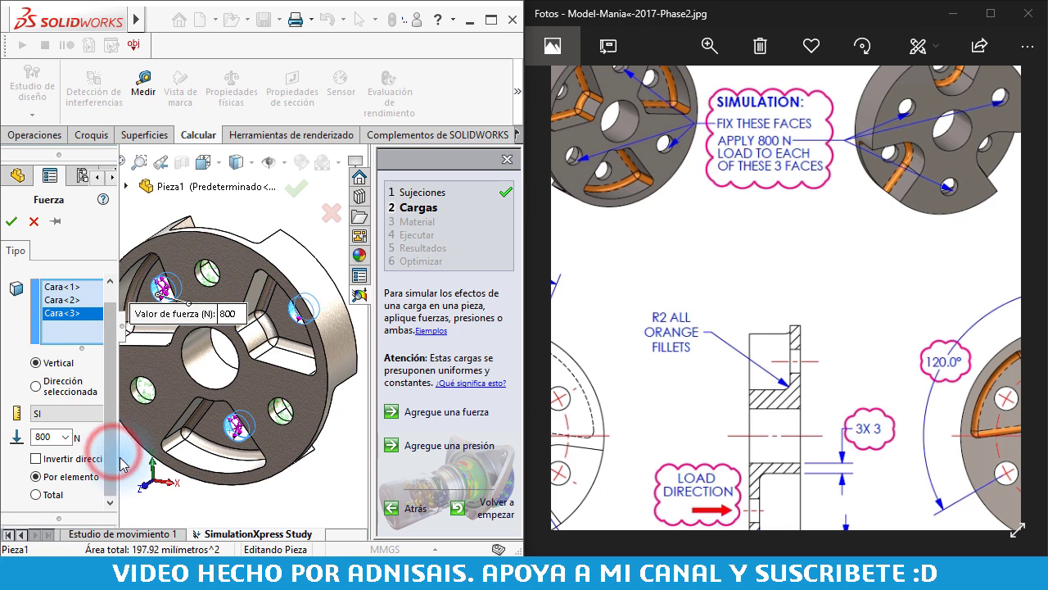
{"action": "left_click_drag", "start_coordinate": [118, 453], "coordinate": [134, 453]}
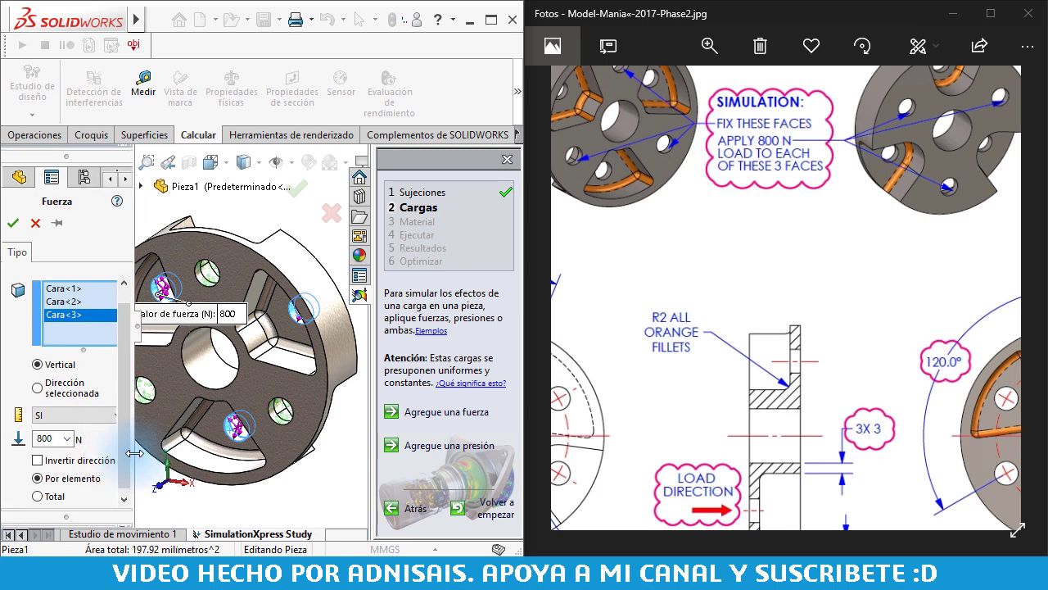
{"action": "scroll", "coordinate": [714, 336], "scroll_direction": "down", "scroll_amount": 3}
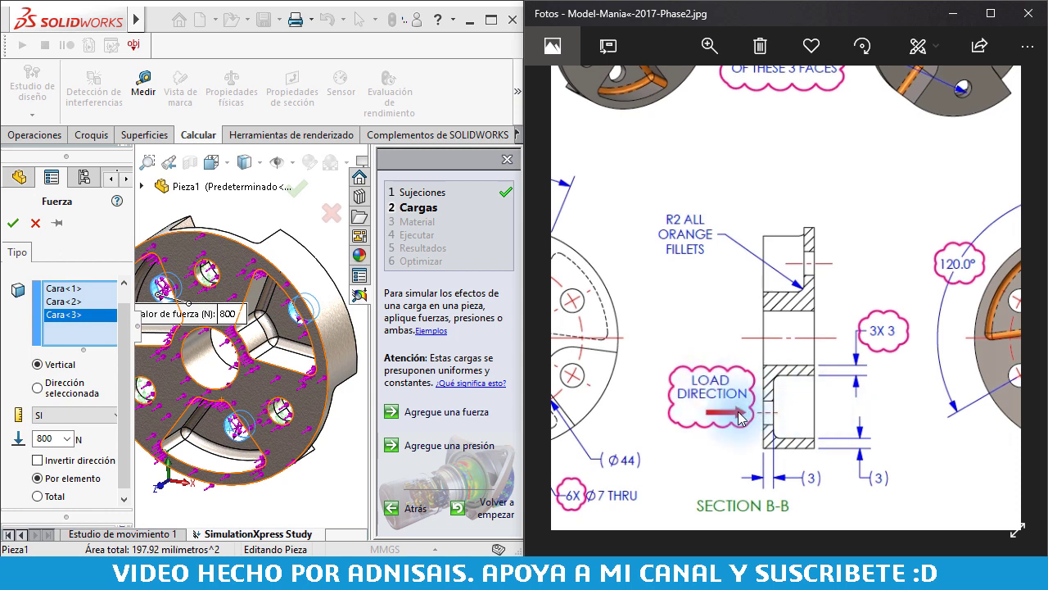
{"action": "scroll", "coordinate": [250, 322], "scroll_direction": "up", "scroll_amount": 2}
{"action": "mouse_move", "coordinate": [322, 464]}
{"action": "middle_mouse_down"}
{"action": "mouse_move", "coordinate": [270, 404]}
{"action": "mouse_move", "coordinate": [205, 385]}
{"action": "middle_mouse_up"}
Direct the force normal to the Alzado plane and add it to the study.
{"action": "left_click", "coordinate": [37, 387]}
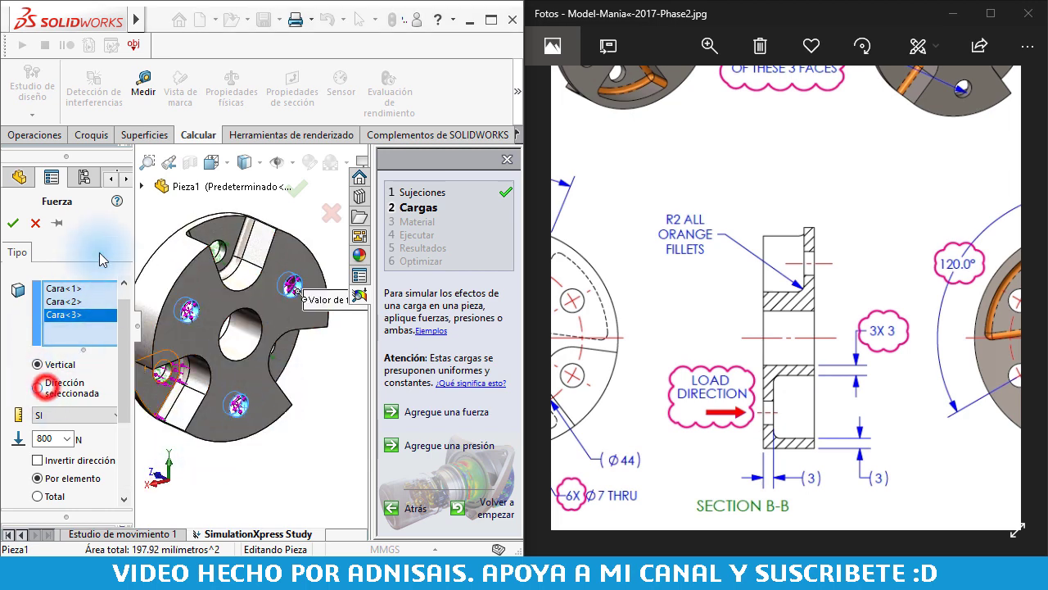
{"action": "left_click", "coordinate": [141, 186]}
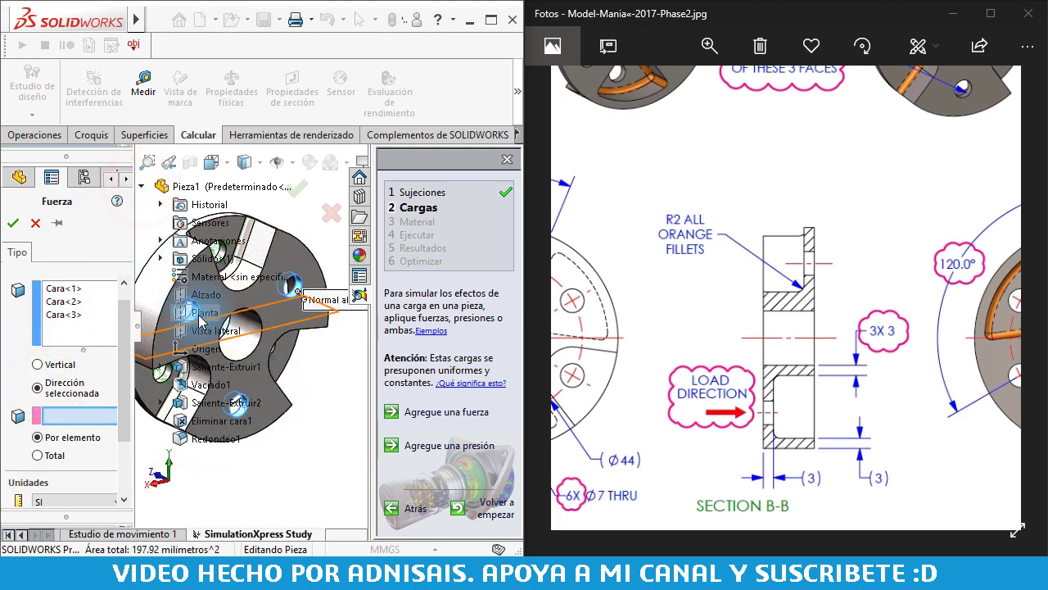
{"action": "left_click", "coordinate": [204, 295]}
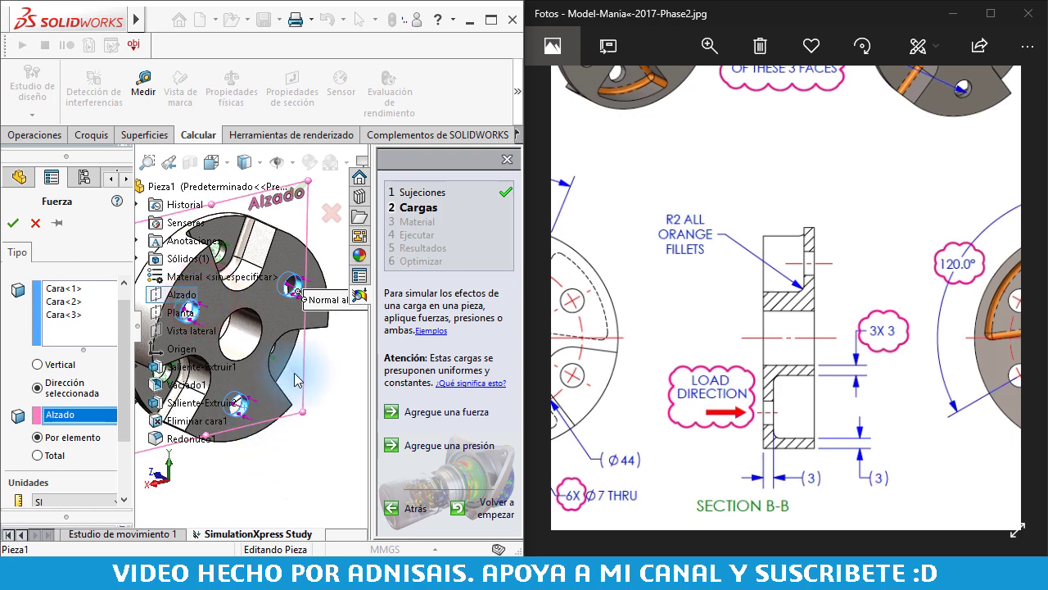
{"action": "left_click", "coordinate": [298, 297]}
{"action": "middle_click_drag", "start_coordinate": [282, 315], "coordinate": [307, 352]}
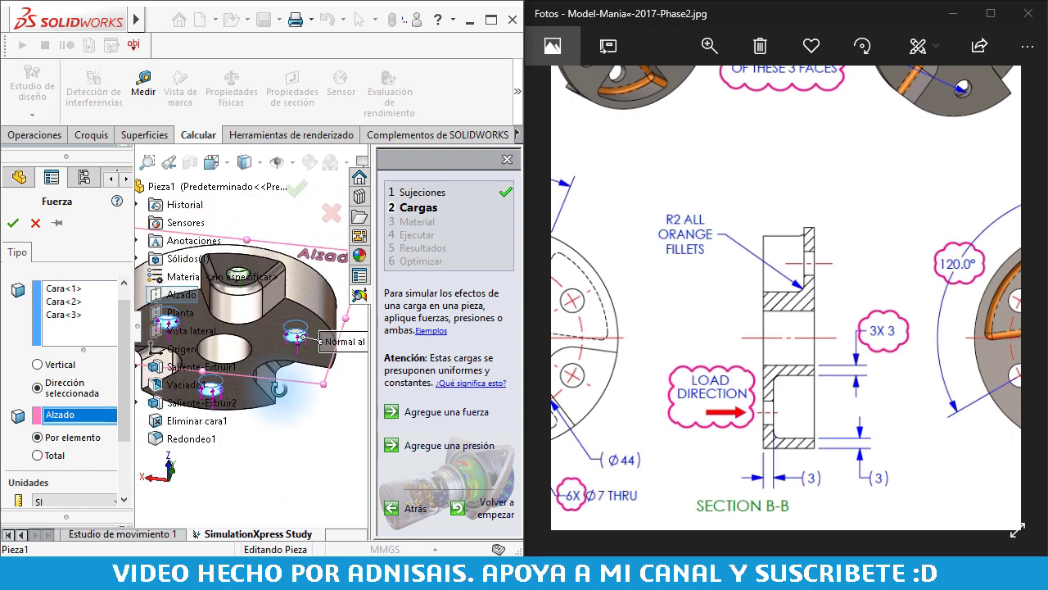
{"action": "scroll", "coordinate": [307, 352], "scroll_direction": "down", "scroll_amount": 4}
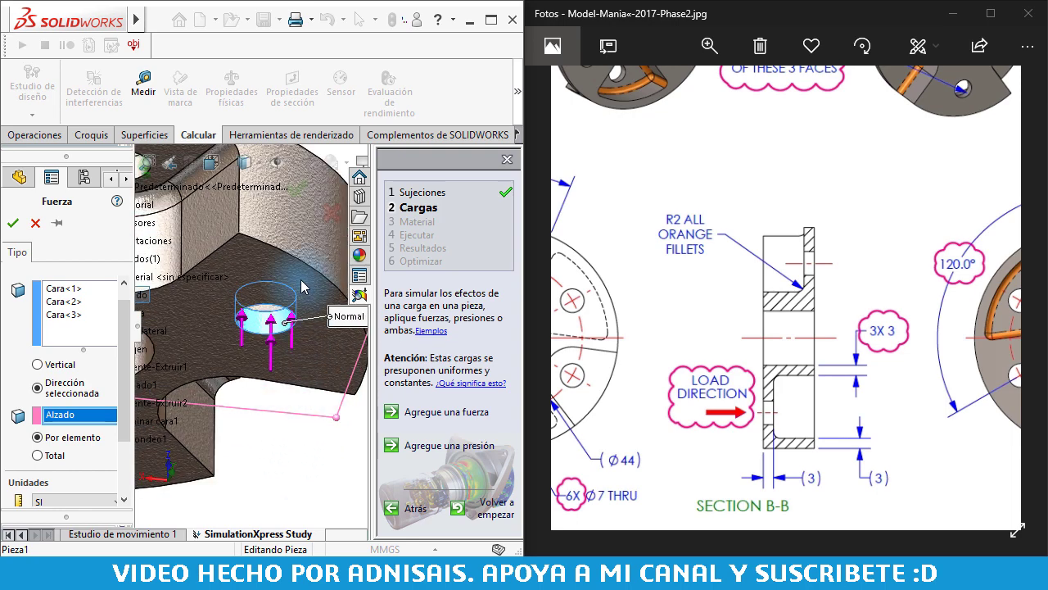
{"action": "left_click", "coordinate": [12, 223]}
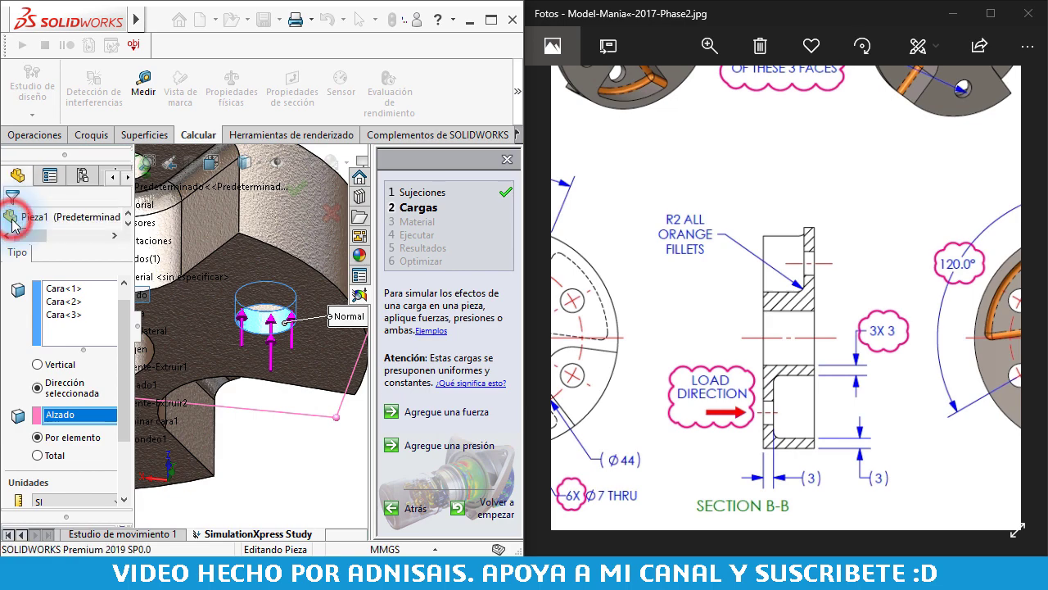
{"action": "mouse_move", "coordinate": [276, 398]}
{"action": "middle_mouse_down"}
{"action": "mouse_move", "coordinate": [212, 330]}
{"action": "mouse_move", "coordinate": [262, 328]}
{"action": "middle_mouse_up"}
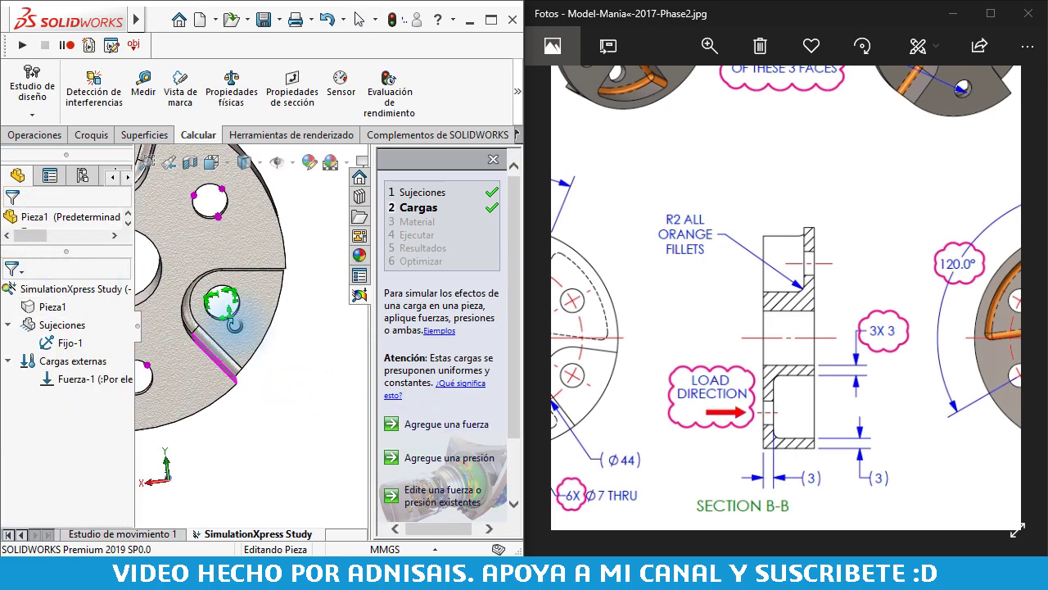
Edit Fuerza-1 to set and confirm 800 N per face.
{"action": "right_click", "coordinate": [86, 378]}
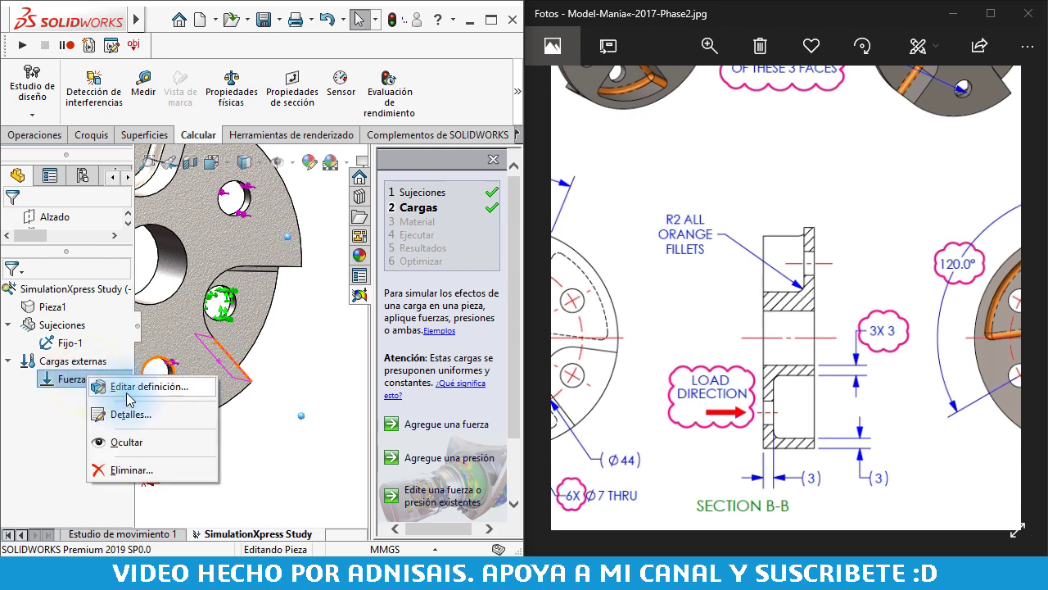
{"action": "left_click", "coordinate": [128, 388]}
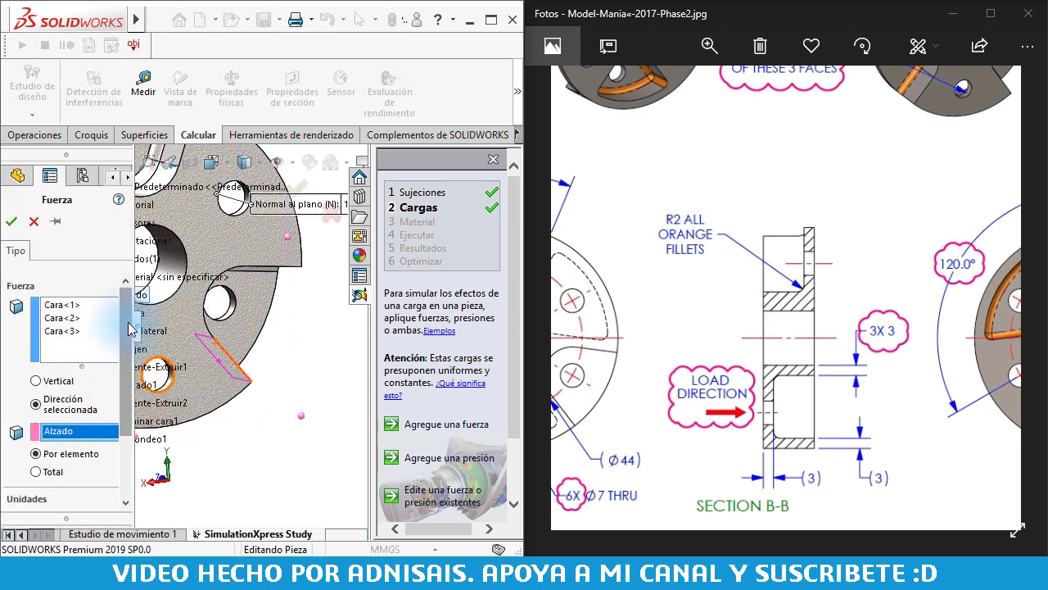
{"action": "left_click_drag", "start_coordinate": [128, 327], "coordinate": [130, 395]}
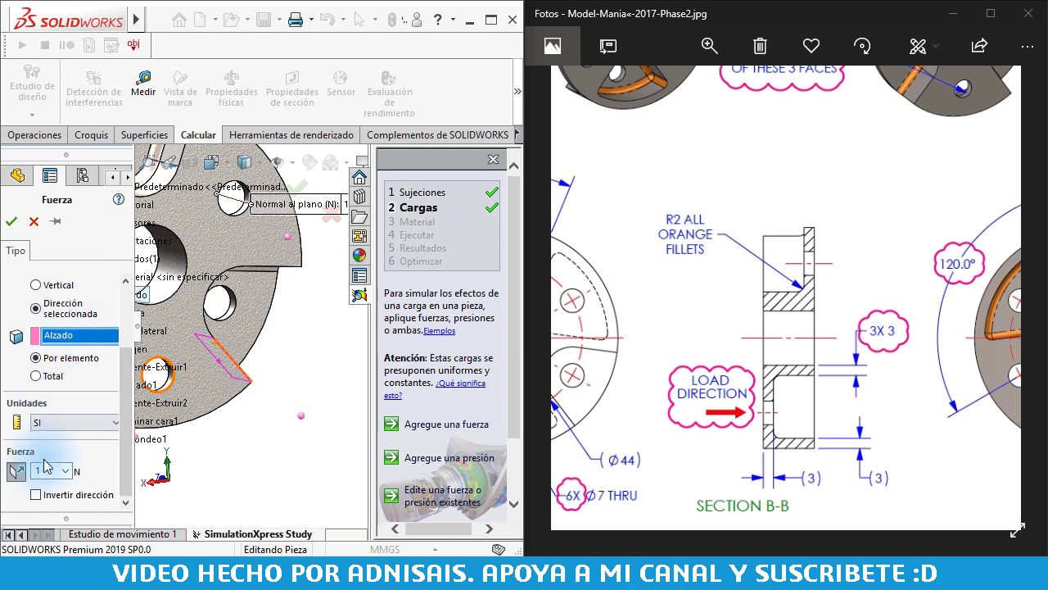
{"action": "type", "text": "800"}
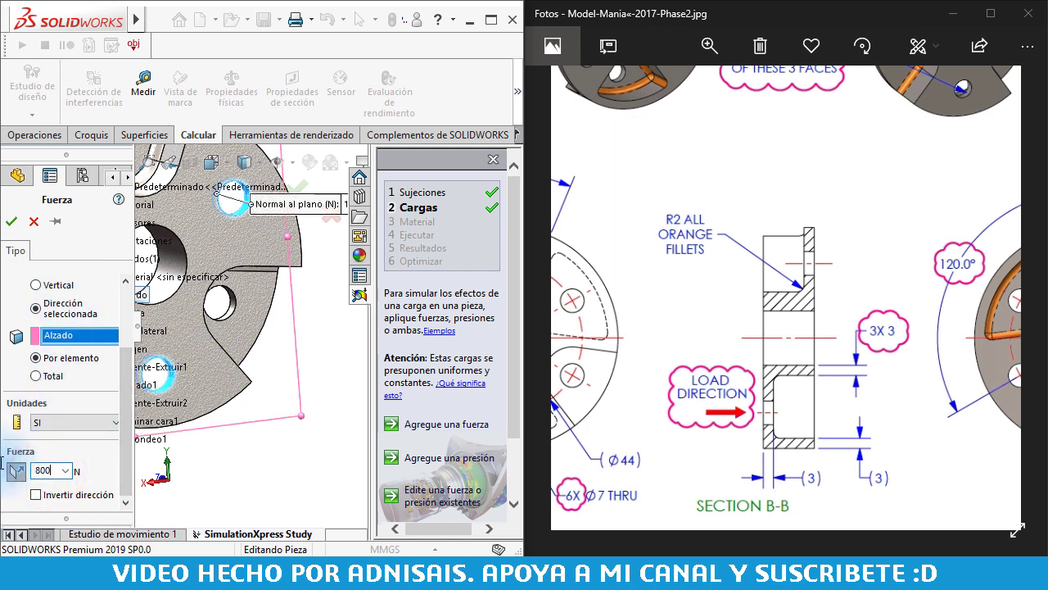
{"action": "left_click", "coordinate": [10, 222]}
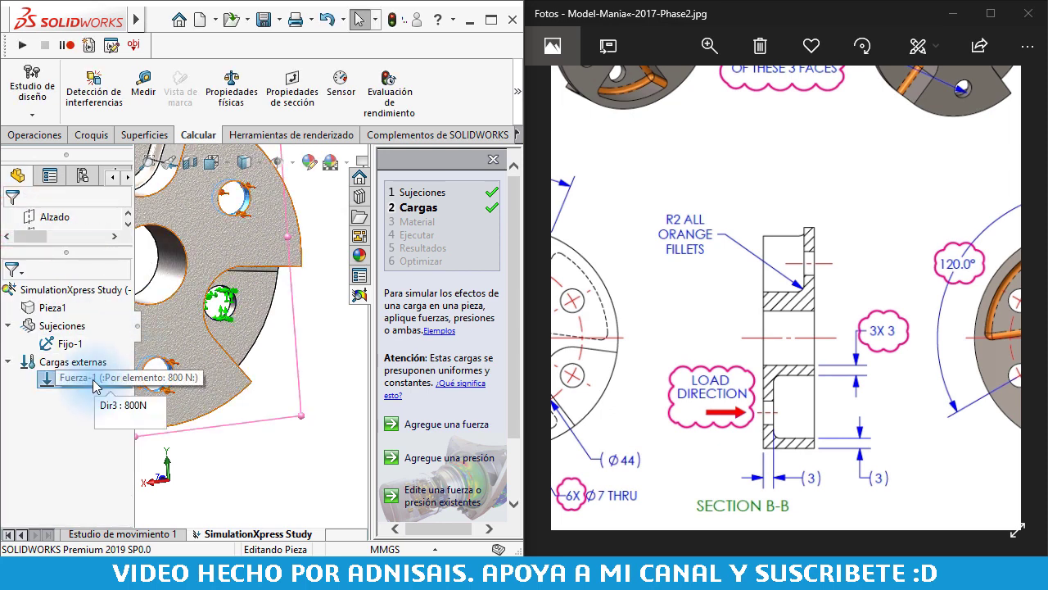
{"action": "left_click", "coordinate": [97, 387]}
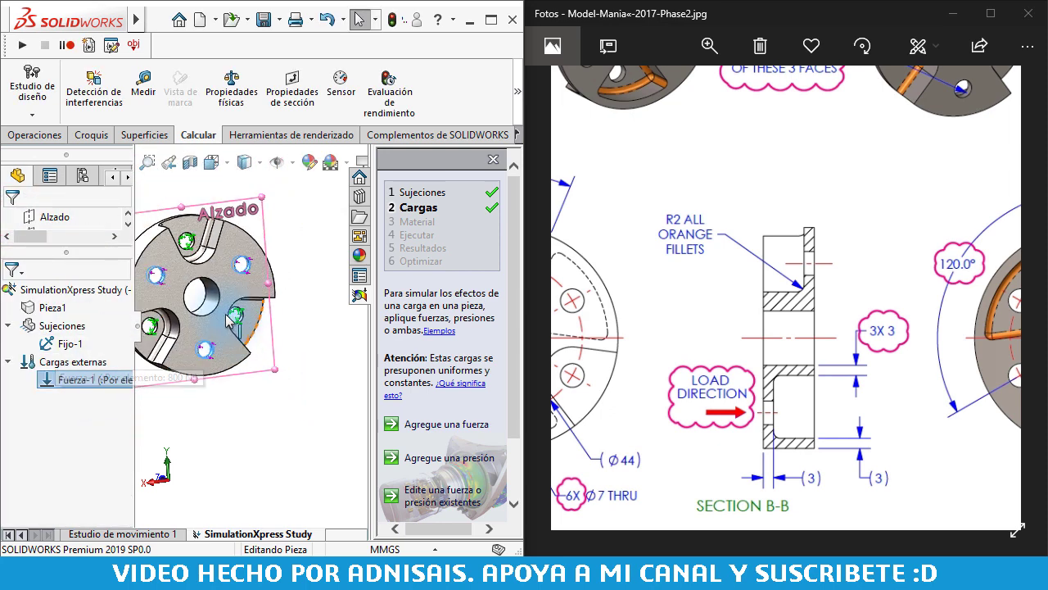
Advance to the Material step and open the material library.
{"action": "left_click", "coordinate": [515, 385]}
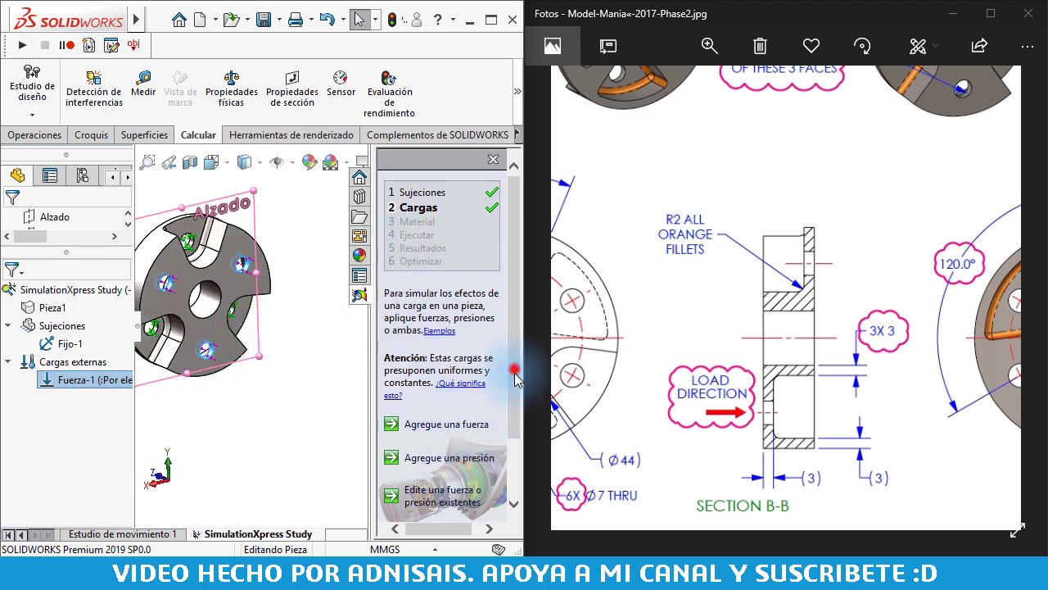
{"action": "left_click", "coordinate": [414, 452]}
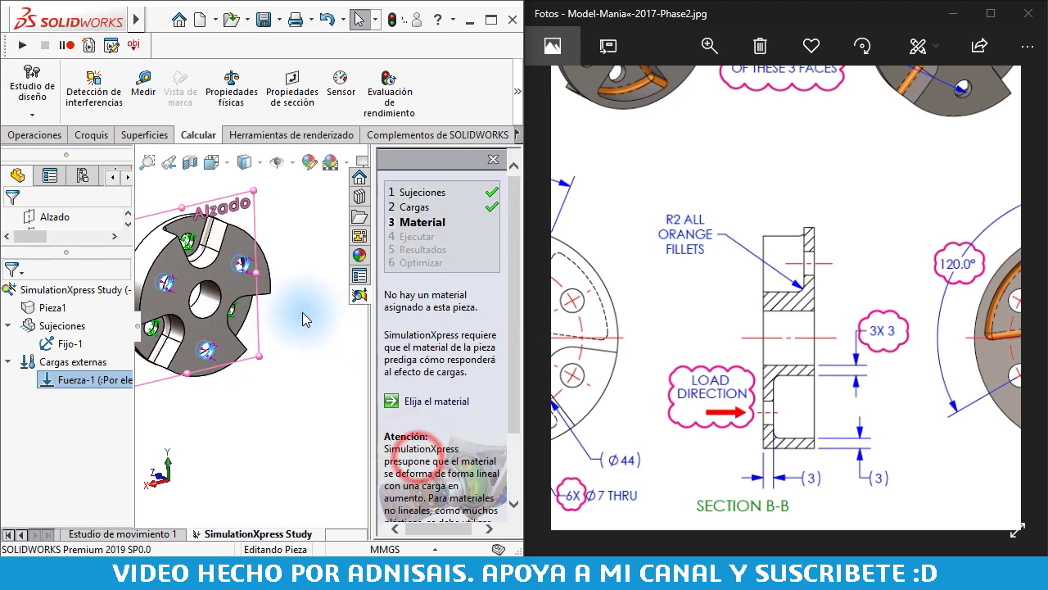
{"action": "left_click", "coordinate": [438, 401]}
{"action": "mouse_move", "coordinate": [677, 325]}
{"action": "left_mouse_down"}
{"action": "mouse_move", "coordinate": [777, 308]}
{"action": "mouse_move", "coordinate": [758, 316]}
{"action": "left_mouse_up"}
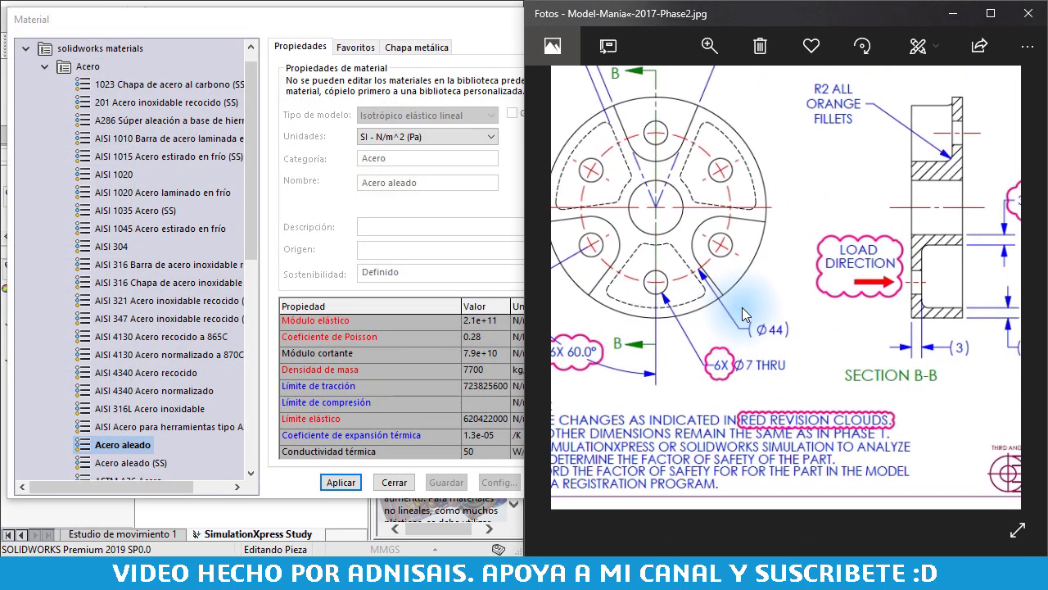
{"action": "double_click", "coordinate": [758, 315]}
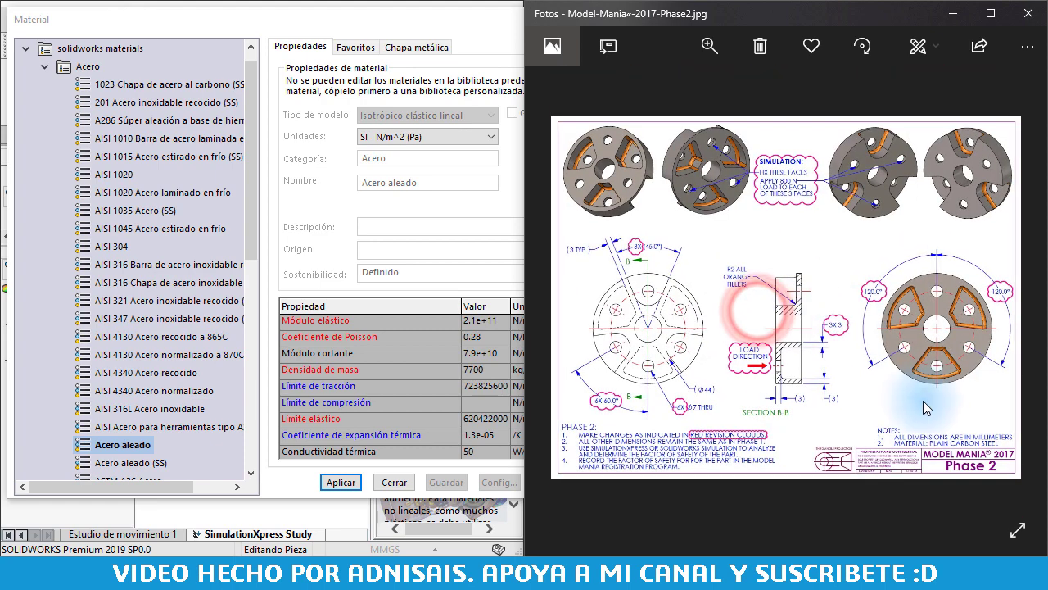
{"action": "double_click", "coordinate": [931, 428]}
{"action": "left_click_drag", "start_coordinate": [930, 427], "coordinate": [800, 415]}
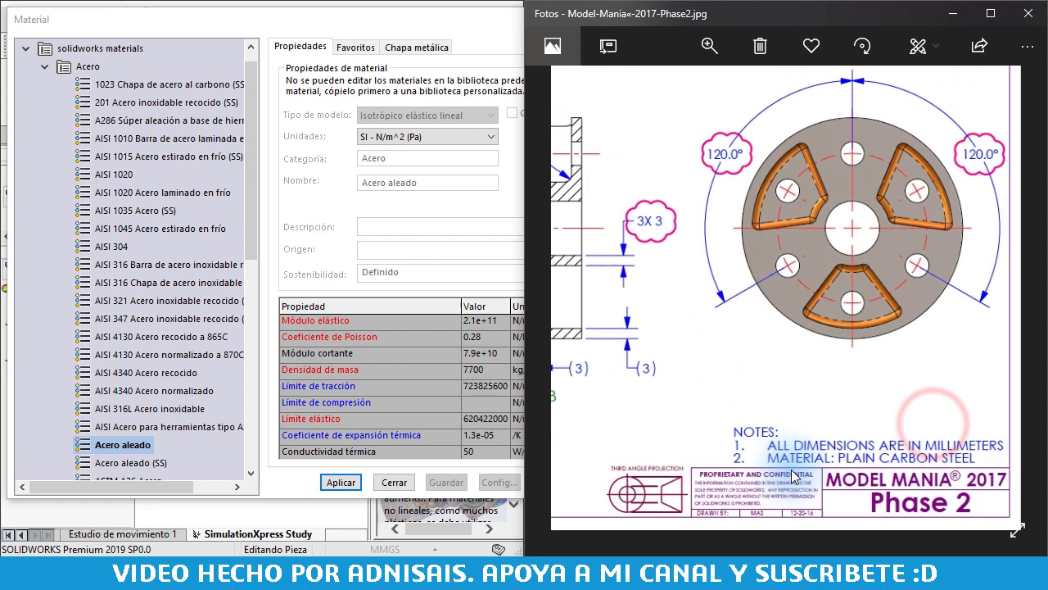
{"action": "left_click_drag", "start_coordinate": [250, 180], "coordinate": [253, 290]}
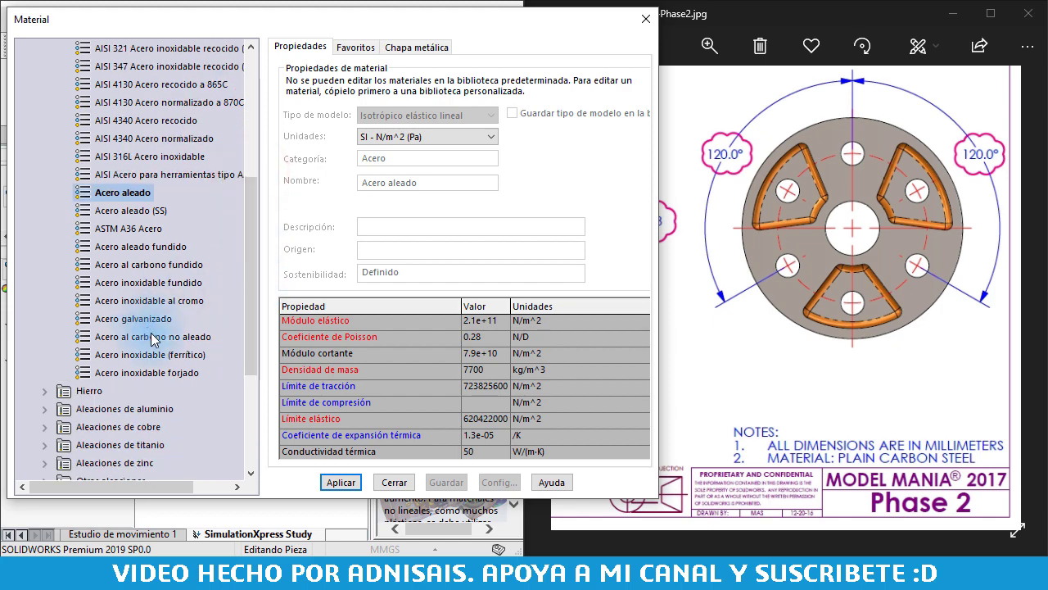
Apply Acero al carbono no aleado (plain carbon steel) to the part.
{"action": "left_click", "coordinate": [148, 336]}
{"action": "left_click", "coordinate": [332, 484]}
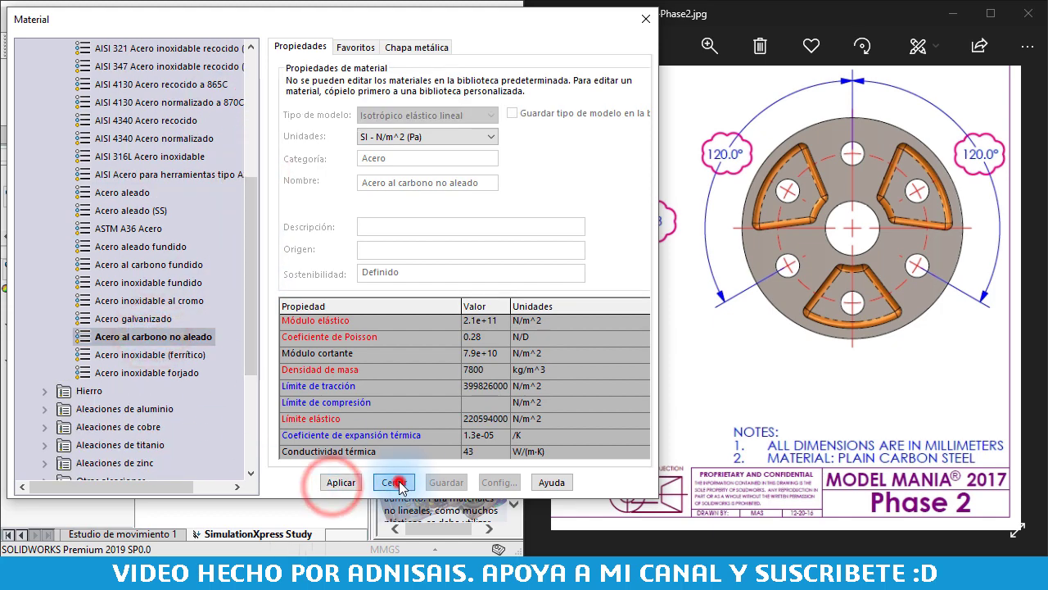
{"action": "left_click", "coordinate": [394, 482]}
{"action": "left_click", "coordinate": [266, 391]}
{"action": "scroll", "coordinate": [196, 311], "scroll_direction": "down", "scroll_amount": 5}
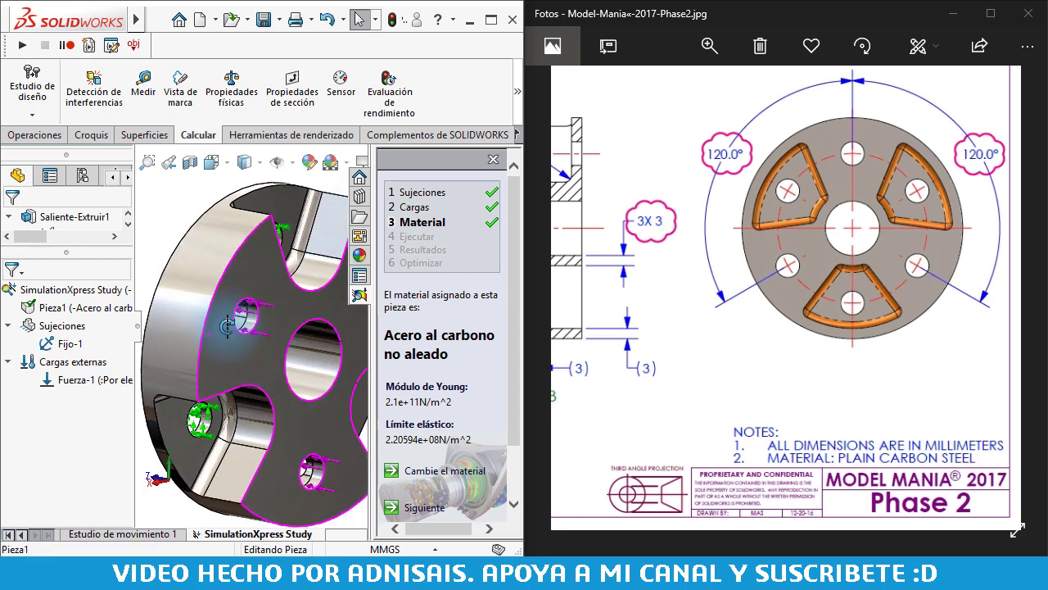
Advance to Ejecutar and run the analysis to display the deformed-shape animation.
{"action": "mouse_move", "coordinate": [197, 312]}
{"action": "middle_mouse_down"}
{"action": "mouse_move", "coordinate": [235, 340]}
{"action": "mouse_move", "coordinate": [421, 305]}
{"action": "mouse_move", "coordinate": [381, 299]}
{"action": "mouse_move", "coordinate": [275, 323]}
{"action": "mouse_move", "coordinate": [361, 344]}
{"action": "middle_mouse_up"}
{"action": "scroll", "coordinate": [245, 332], "scroll_direction": "up", "scroll_amount": 5}
{"action": "scroll", "coordinate": [417, 360], "scroll_direction": "down", "scroll_amount": 2}
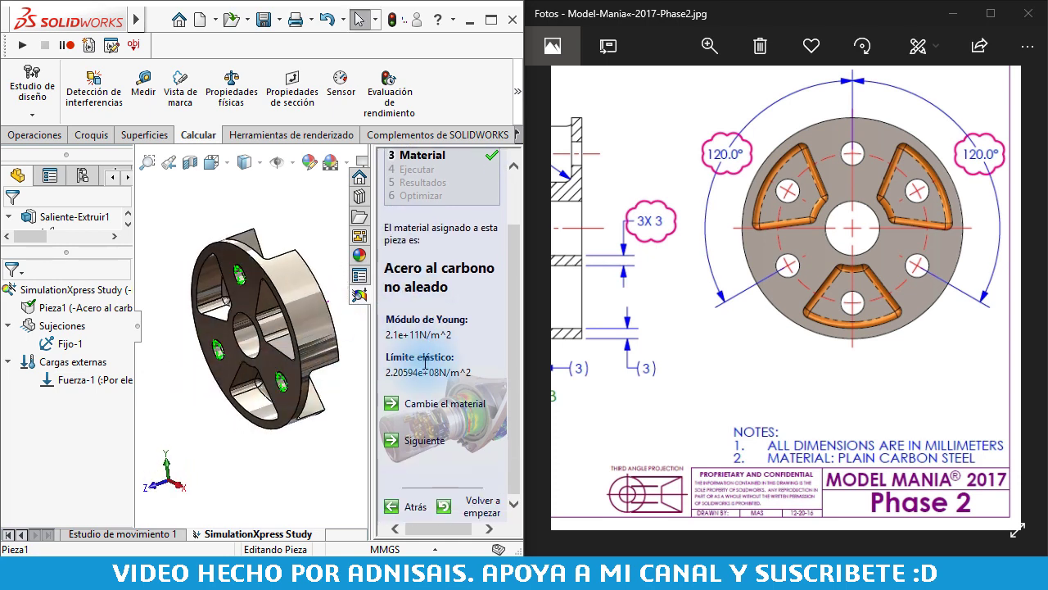
{"action": "left_click", "coordinate": [422, 443]}
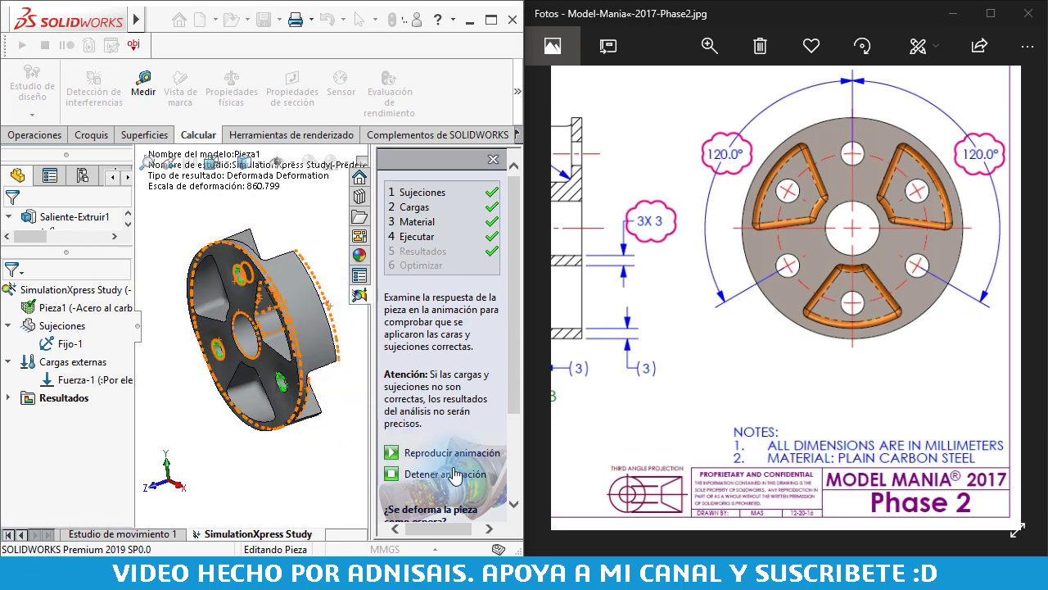
Confirm the deformation to show the factor-of-safety results (lowest FOS 2.71073) and maximize SOLIDWORKS.
{"action": "left_click_drag", "start_coordinate": [513, 385], "coordinate": [511, 415]}
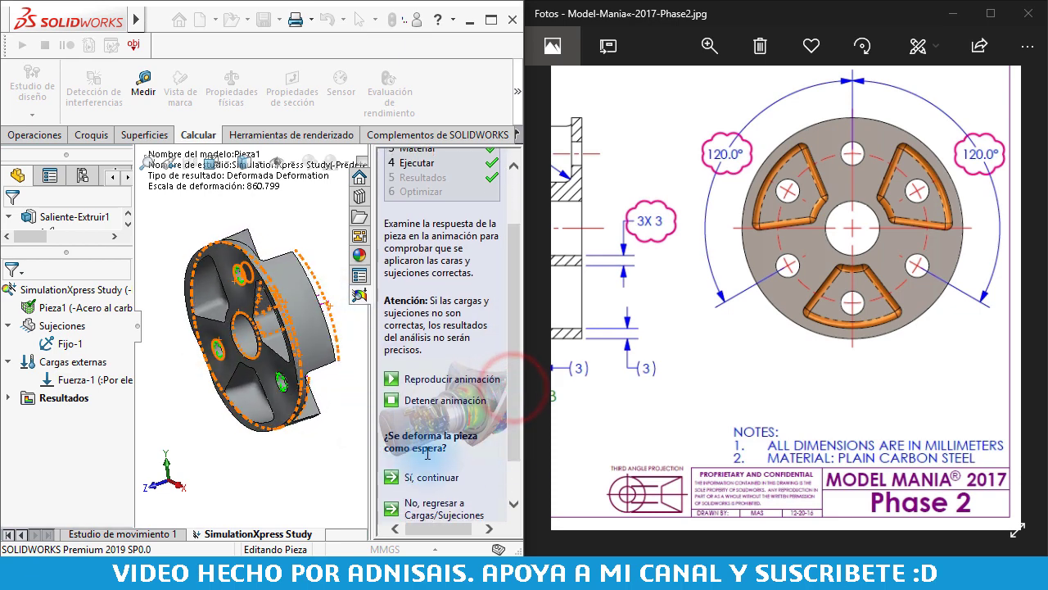
{"action": "left_click", "coordinate": [432, 489]}
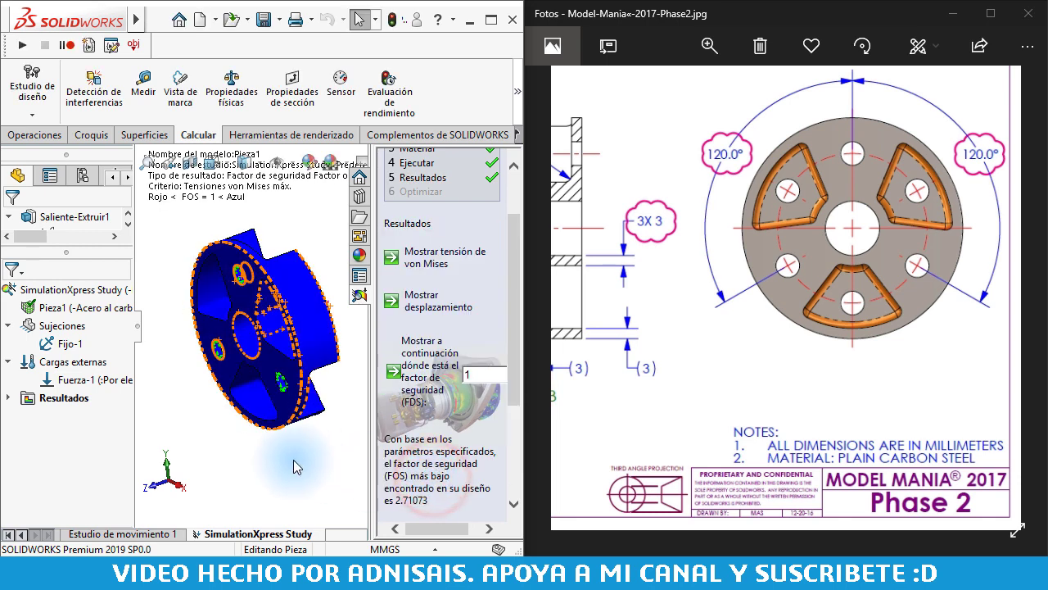
{"action": "double_click", "coordinate": [672, 363]}
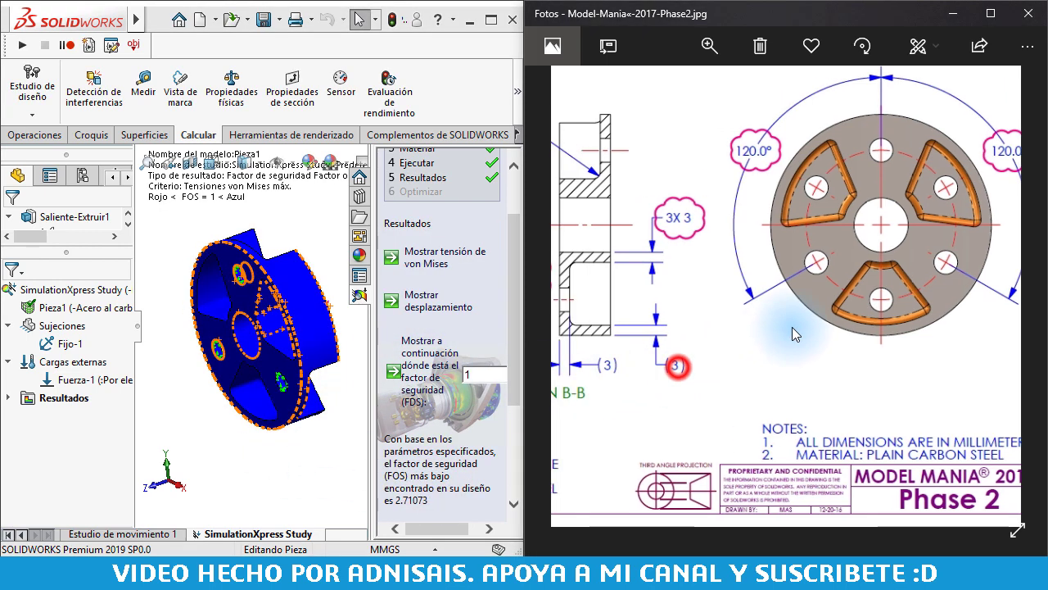
{"action": "left_click_drag", "start_coordinate": [537, 401], "coordinate": [760, 439]}
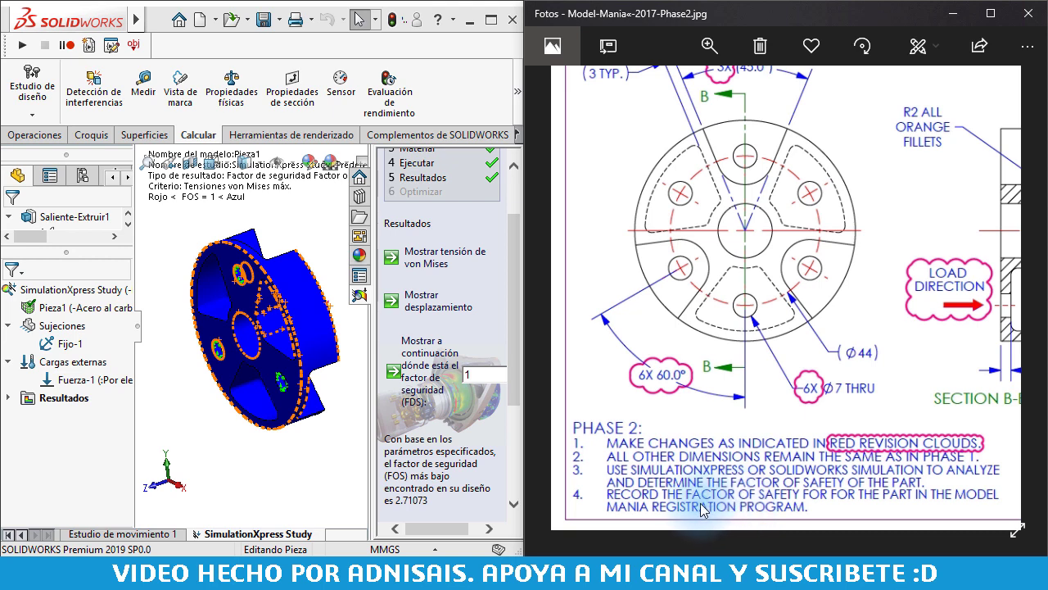
{"action": "left_click_drag", "start_coordinate": [512, 368], "coordinate": [525, 423]}
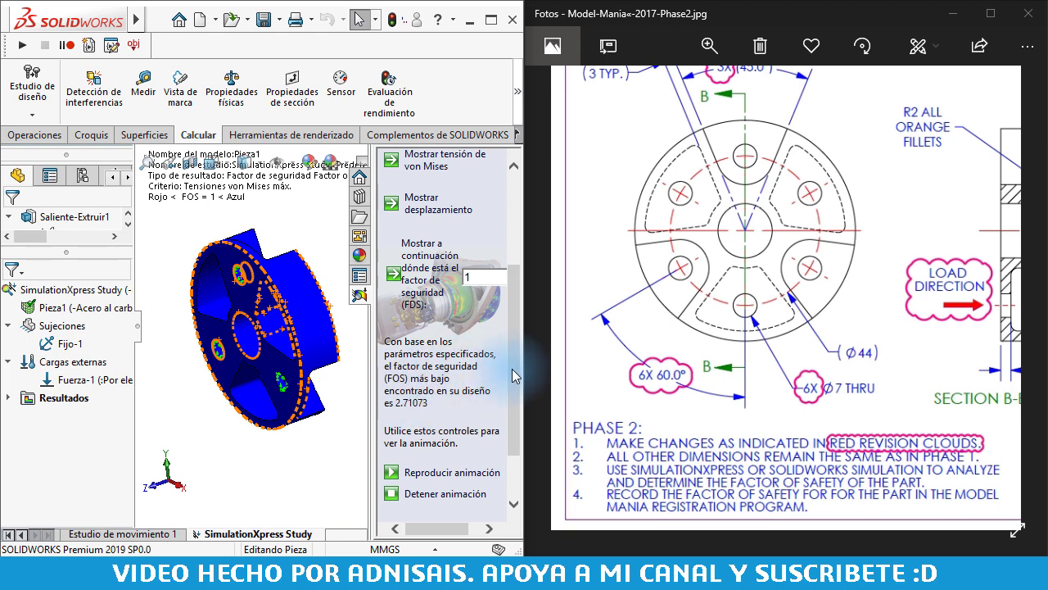
{"action": "scroll", "coordinate": [772, 222], "scroll_direction": "up", "scroll_amount": 2}
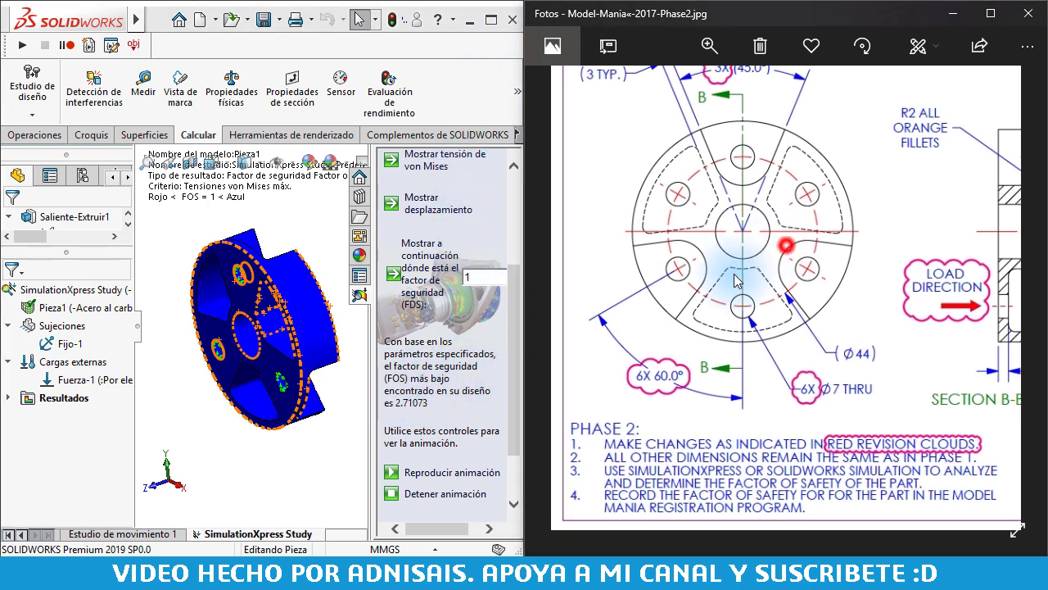
{"action": "left_click", "coordinate": [488, 23]}
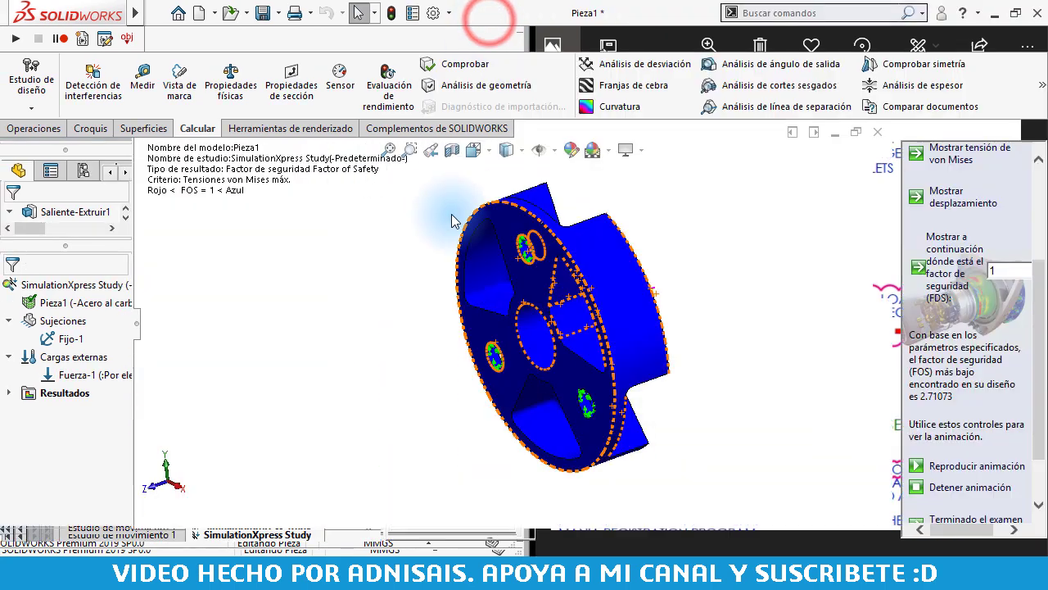
{"action": "left_click", "coordinate": [389, 311]}
{"action": "middle_click_drag", "start_coordinate": [404, 357], "coordinate": [455, 338]}
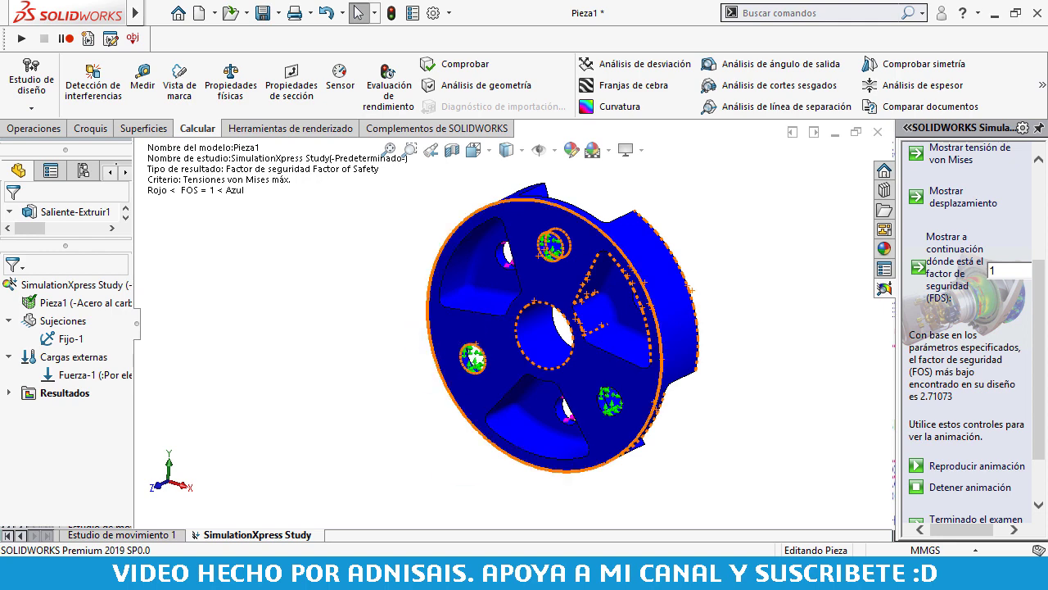
{"action": "left_click", "coordinate": [702, 367]}
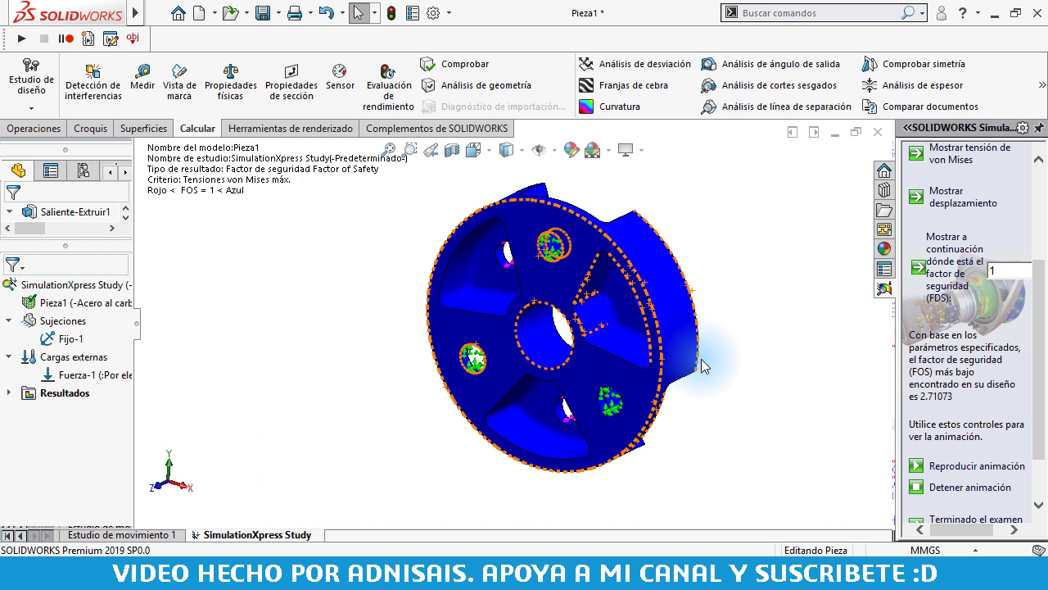
{"action": "left_click", "coordinate": [740, 304]}
{"action": "middle_click_drag", "start_coordinate": [741, 304], "coordinate": [678, 301]}
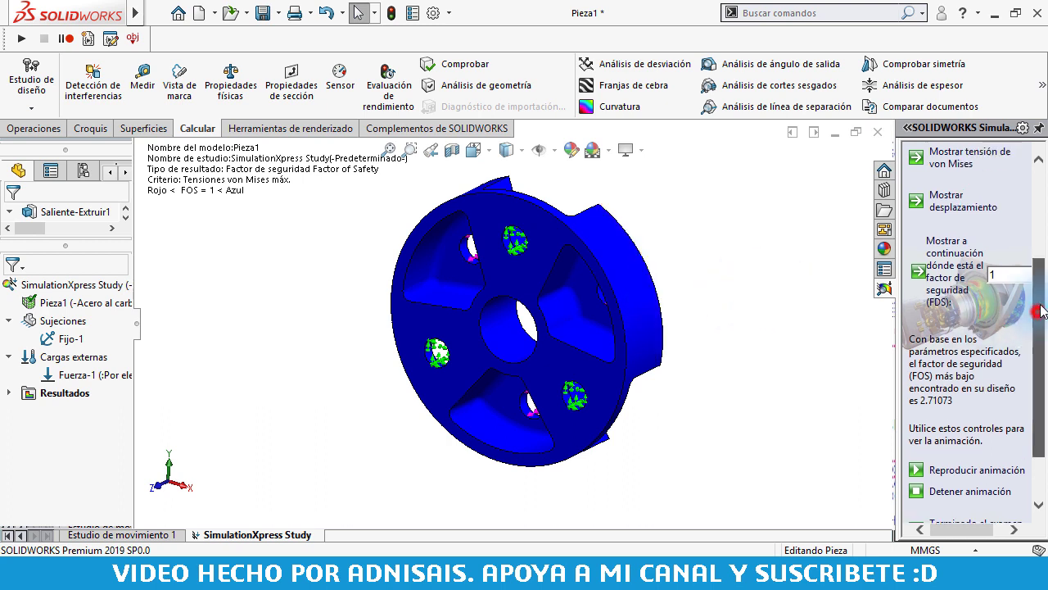
{"action": "scroll", "coordinate": [1028, 311], "scroll_direction": "up", "scroll_amount": 3}
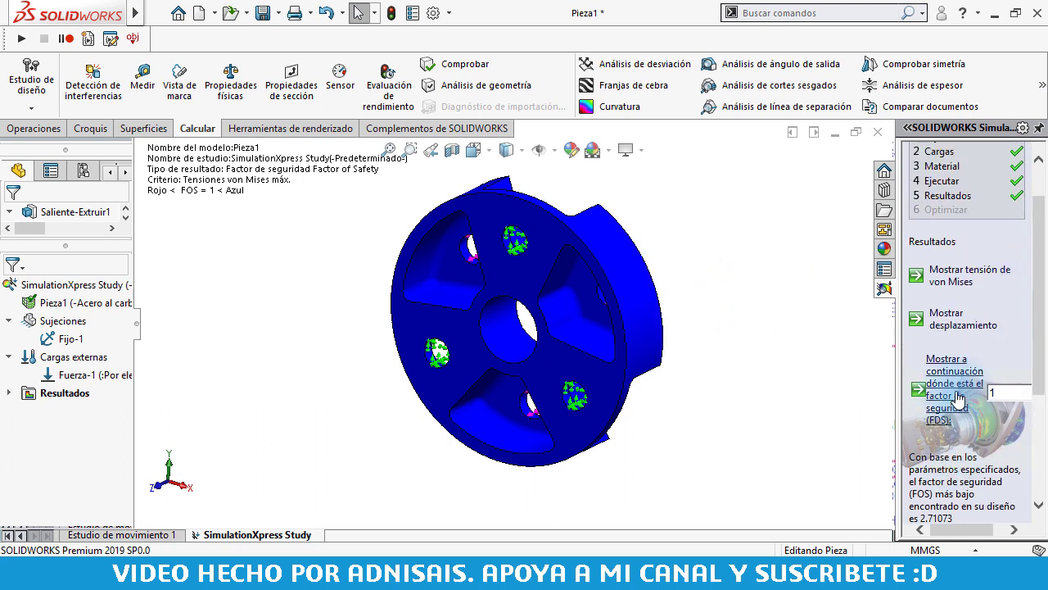
Show the von Mises stress plot peaking at 8.138e+07 N/m^2, viewed near-front.
{"action": "left_click", "coordinate": [970, 276]}
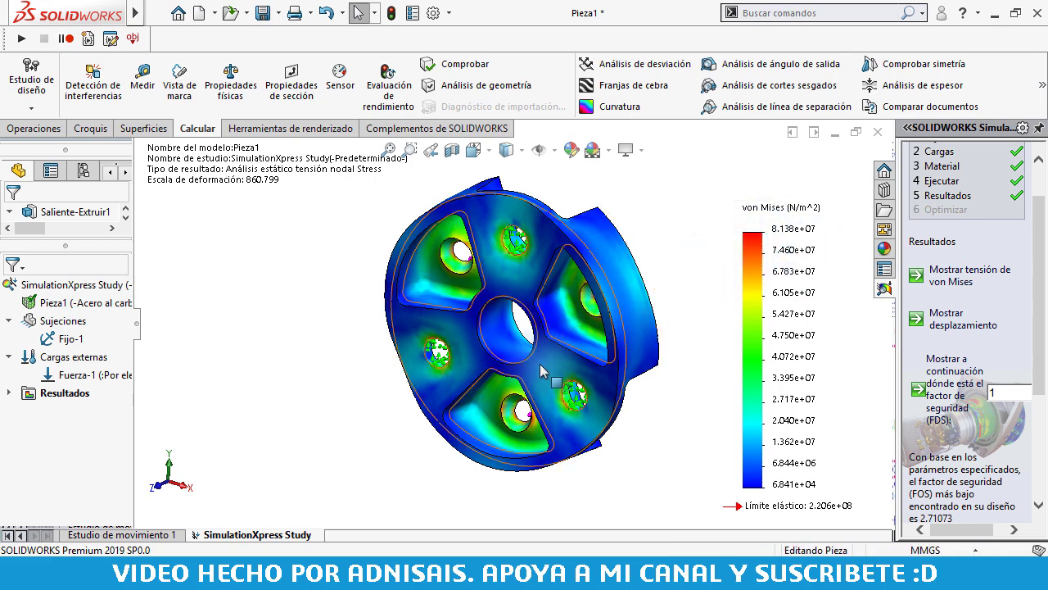
{"action": "middle_click_drag", "start_coordinate": [602, 340], "coordinate": [516, 421]}
{"action": "scroll", "coordinate": [516, 422], "scroll_direction": "down", "scroll_amount": 3}
{"action": "scroll", "coordinate": [533, 409], "scroll_direction": "down", "scroll_amount": 3}
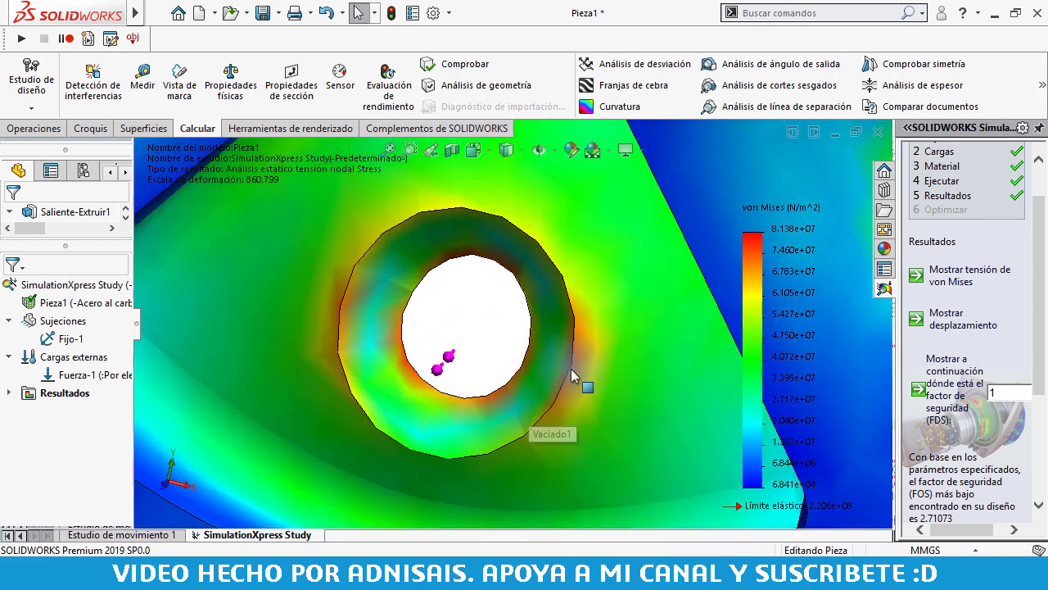
Zoom and orbit around the pocket hole and right-hand hole to inspect stresses.
{"action": "mouse_move", "coordinate": [550, 371]}
{"action": "middle_mouse_down"}
{"action": "mouse_move", "coordinate": [386, 339]}
{"action": "mouse_move", "coordinate": [339, 300]}
{"action": "middle_mouse_up"}
{"action": "scroll", "coordinate": [492, 276], "scroll_direction": "up", "scroll_amount": 5}
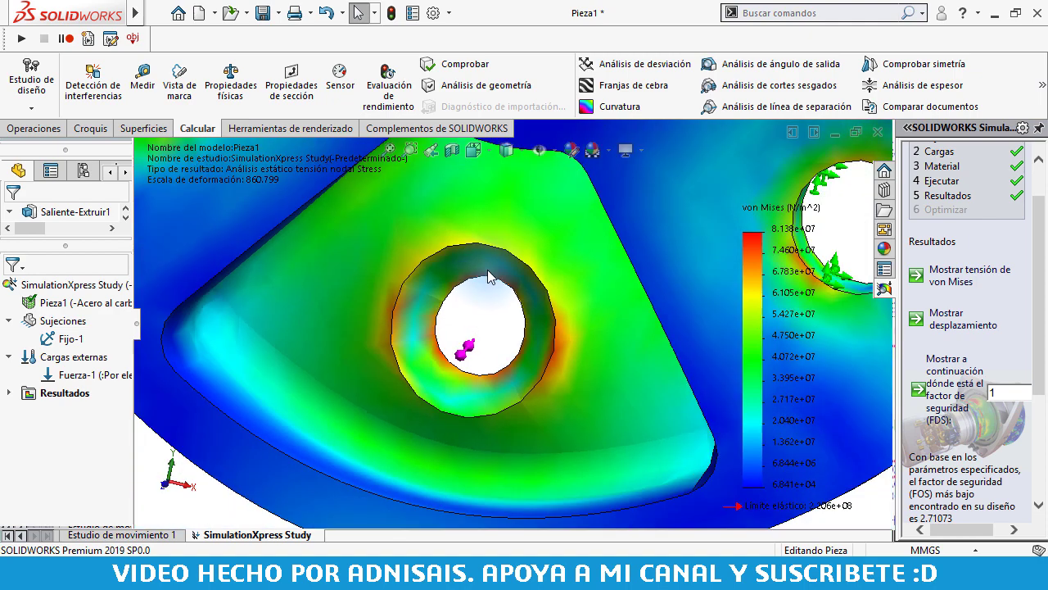
{"action": "middle_click_drag", "start_coordinate": [550, 271], "coordinate": [492, 295]}
{"action": "scroll", "coordinate": [461, 306], "scroll_direction": "down", "scroll_amount": 4}
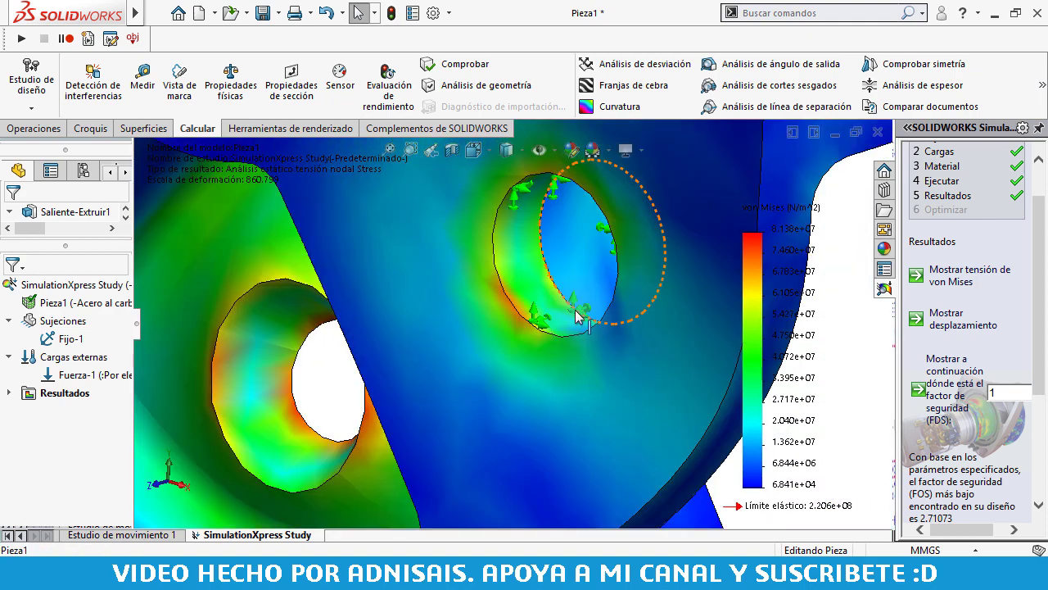
{"action": "scroll", "coordinate": [461, 306], "scroll_direction": "up", "scroll_amount": 3}
{"action": "scroll", "coordinate": [450, 287], "scroll_direction": "up", "scroll_amount": 3}
{"action": "scroll", "coordinate": [437, 277], "scroll_direction": "up", "scroll_amount": 3}
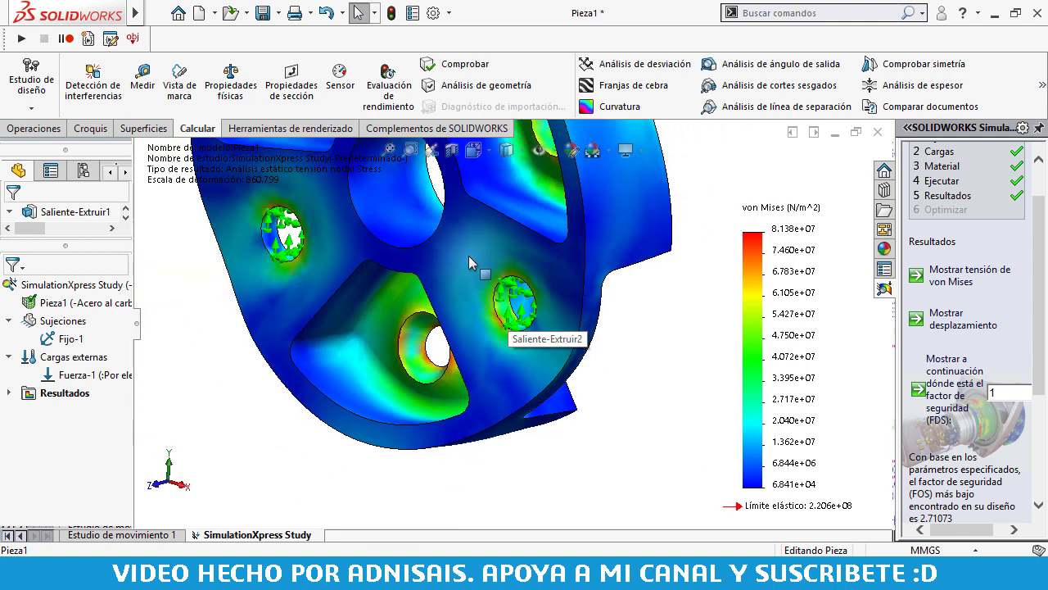
{"action": "scroll", "coordinate": [468, 256], "scroll_direction": "up", "scroll_amount": 2}
{"action": "mouse_move", "coordinate": [541, 283]}
{"action": "middle_mouse_down"}
{"action": "mouse_move", "coordinate": [556, 270]}
{"action": "mouse_move", "coordinate": [550, 261]}
{"action": "mouse_move", "coordinate": [582, 284]}
{"action": "middle_mouse_up"}
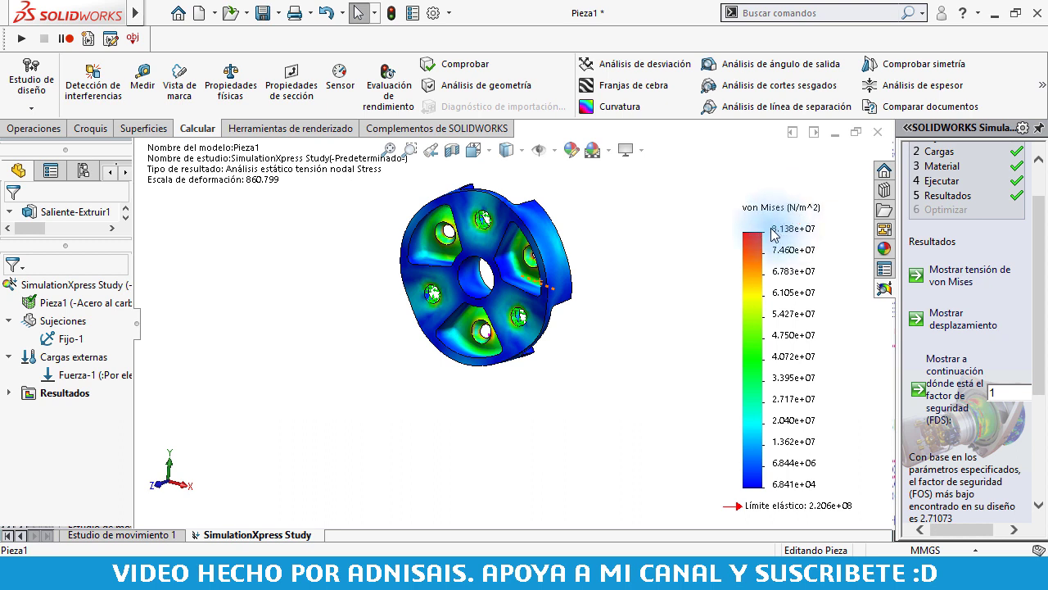
{"action": "left_click_drag", "start_coordinate": [1037, 230], "coordinate": [1034, 326]}
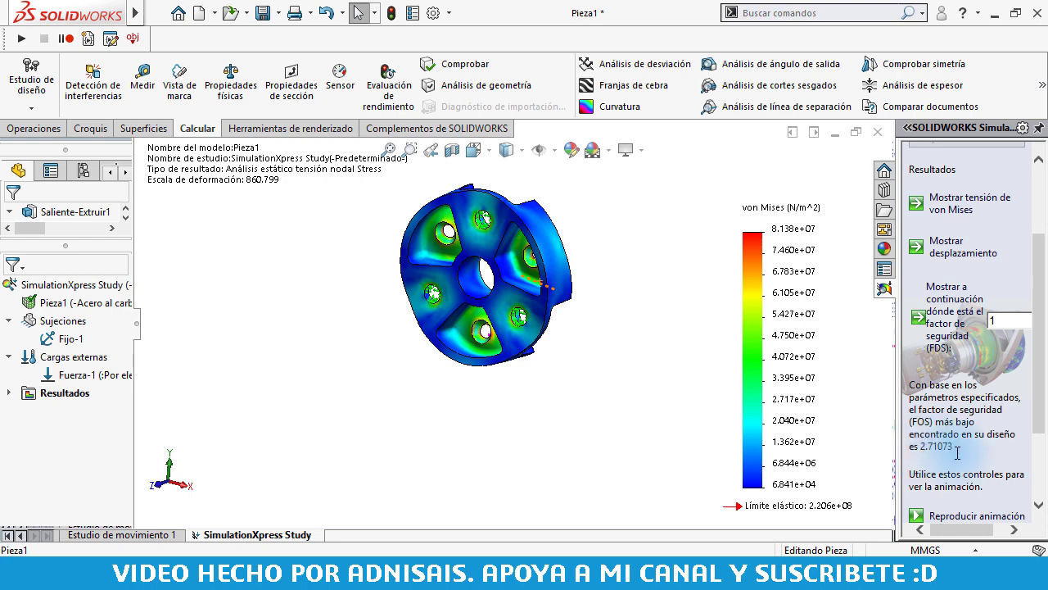
Show the factor-of-safety plot and orbit to a face-on view.
{"action": "left_click", "coordinate": [952, 294]}
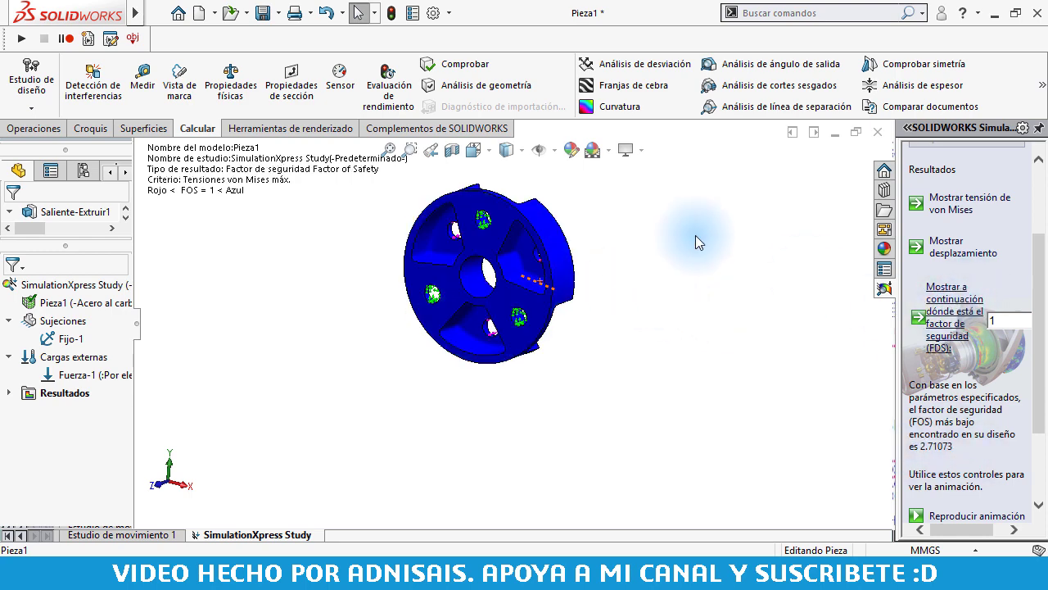
{"action": "mouse_move", "coordinate": [532, 217]}
{"action": "middle_mouse_down"}
{"action": "mouse_move", "coordinate": [488, 272]}
{"action": "mouse_move", "coordinate": [491, 258]}
{"action": "middle_mouse_up"}
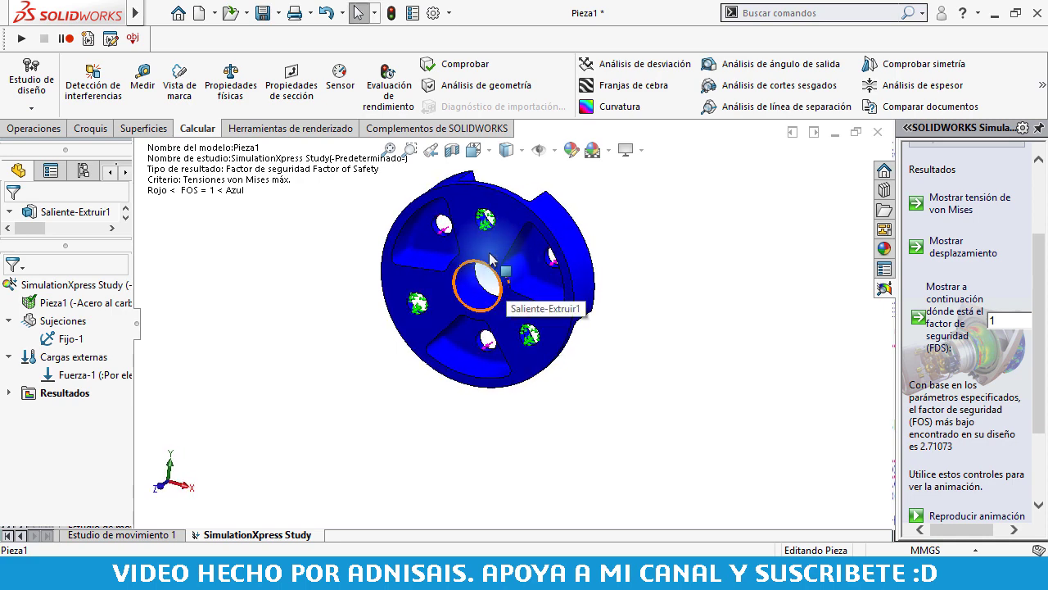
{"action": "left_click", "coordinate": [673, 321]}
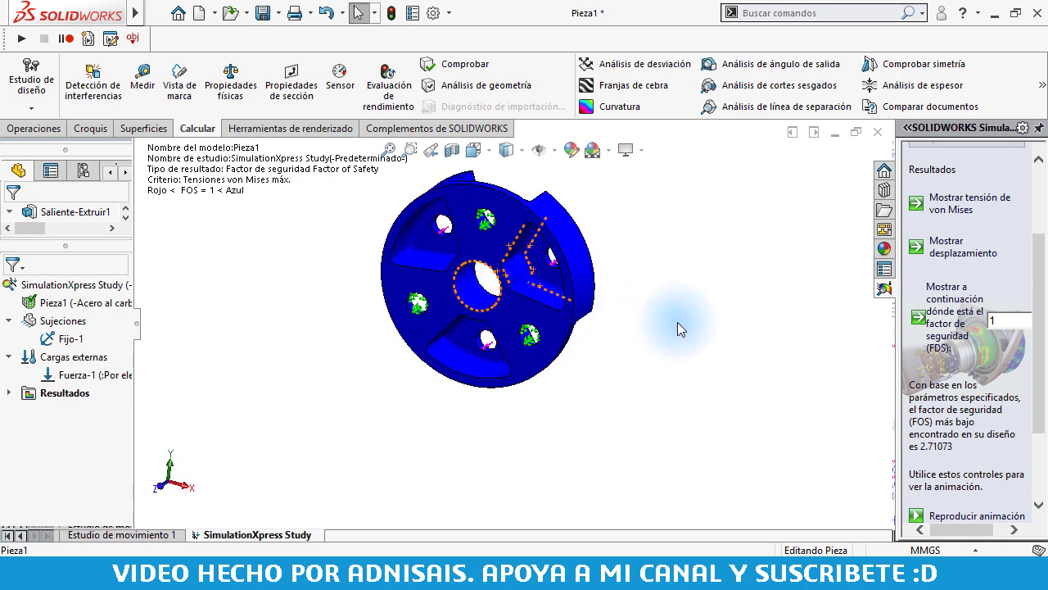
Raise the FOS threshold from 1 to 3 and refresh the plot.
{"action": "left_click", "coordinate": [992, 319]}
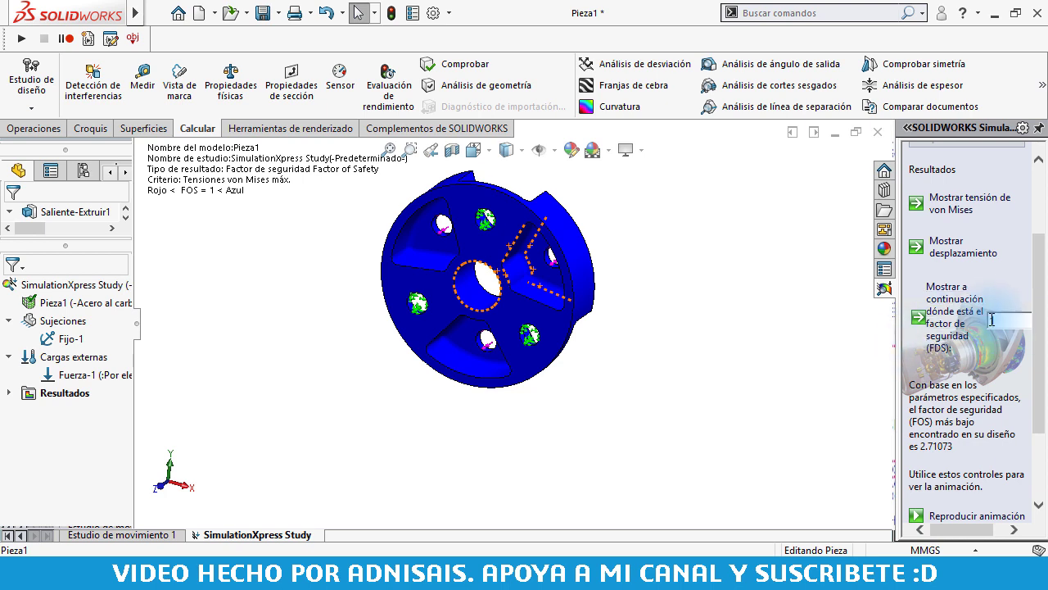
{"action": "type", "text": "1"}
{"action": "double_click", "coordinate": [1013, 320]}
{"action": "type", "text": "3"}
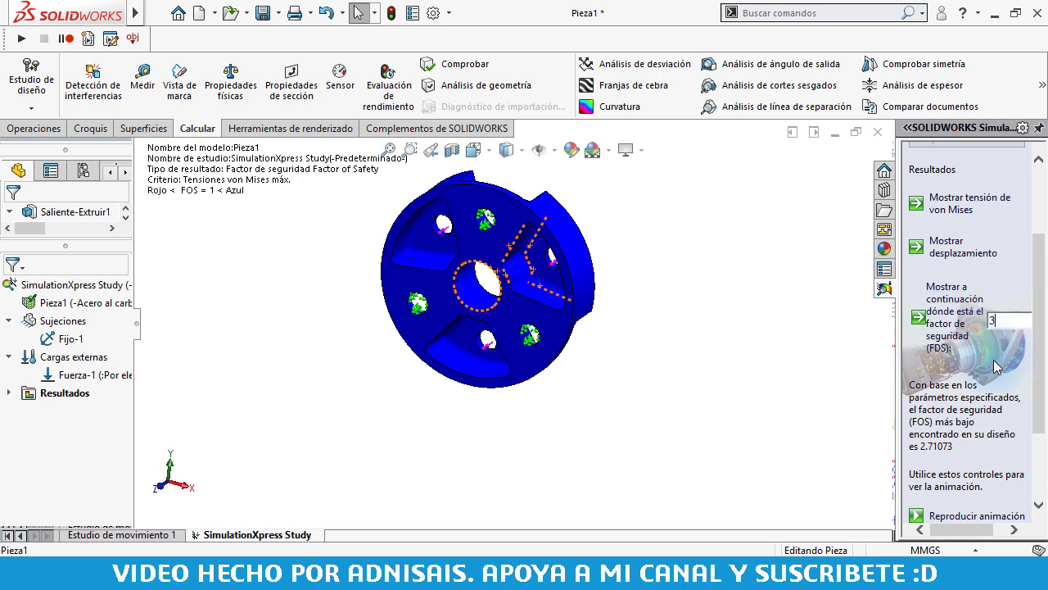
{"action": "left_click", "coordinate": [950, 321]}
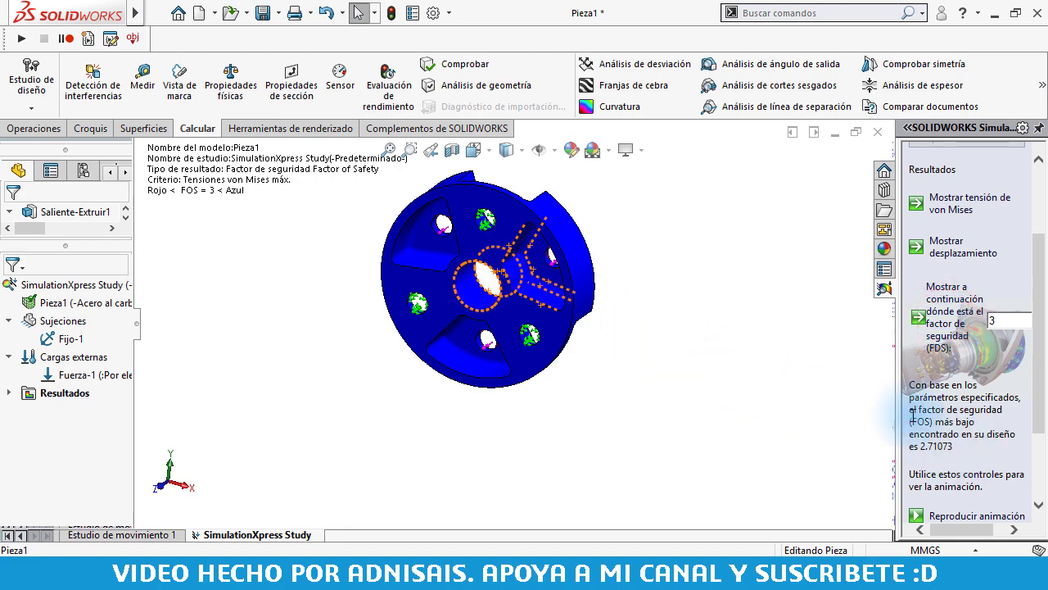
{"action": "scroll", "coordinate": [480, 251], "scroll_direction": "down", "scroll_amount": 2}
{"action": "scroll", "coordinate": [504, 276], "scroll_direction": "down", "scroll_amount": 2}
{"action": "middle_click_drag", "start_coordinate": [504, 276], "coordinate": [504, 348]}
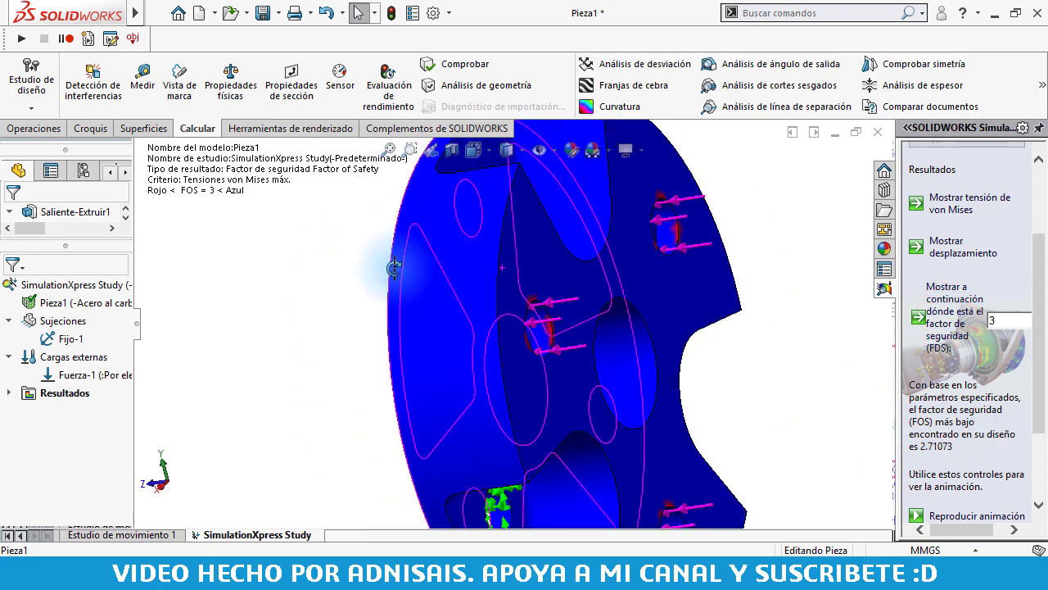
{"action": "scroll", "coordinate": [503, 349], "scroll_direction": "down", "scroll_amount": 2}
{"action": "scroll", "coordinate": [475, 367], "scroll_direction": "down", "scroll_amount": 1}
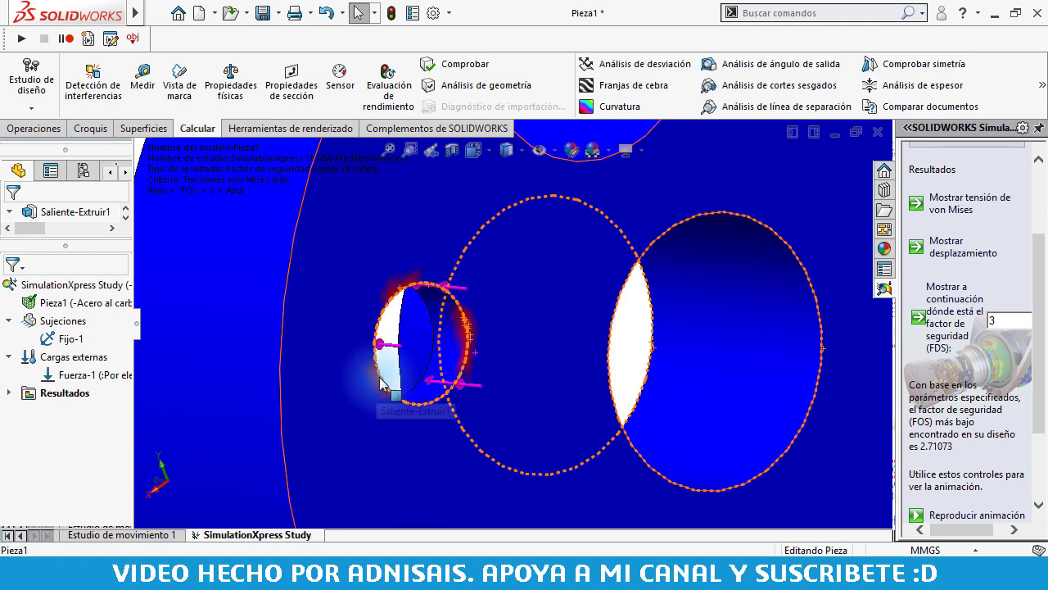
{"action": "mouse_move", "coordinate": [480, 352]}
{"action": "middle_mouse_down"}
{"action": "mouse_move", "coordinate": [673, 384]}
{"action": "mouse_move", "coordinate": [530, 380]}
{"action": "middle_mouse_up"}
{"action": "scroll", "coordinate": [473, 348], "scroll_direction": "up", "scroll_amount": 5}
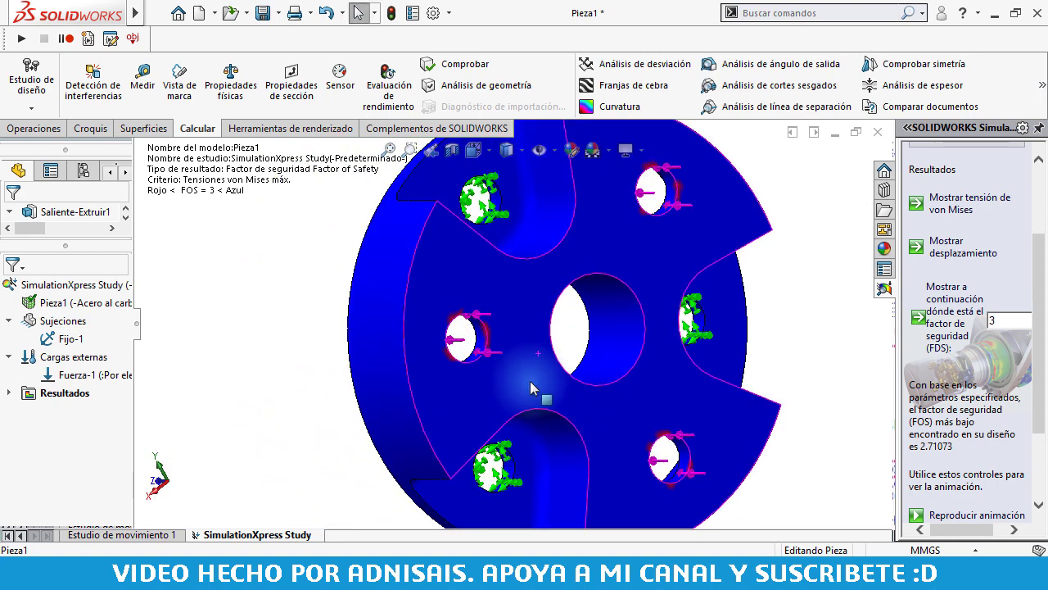
{"action": "mouse_move", "coordinate": [530, 381]}
{"action": "middle_mouse_down"}
{"action": "mouse_move", "coordinate": [527, 364]}
{"action": "mouse_move", "coordinate": [456, 334]}
{"action": "middle_mouse_up"}
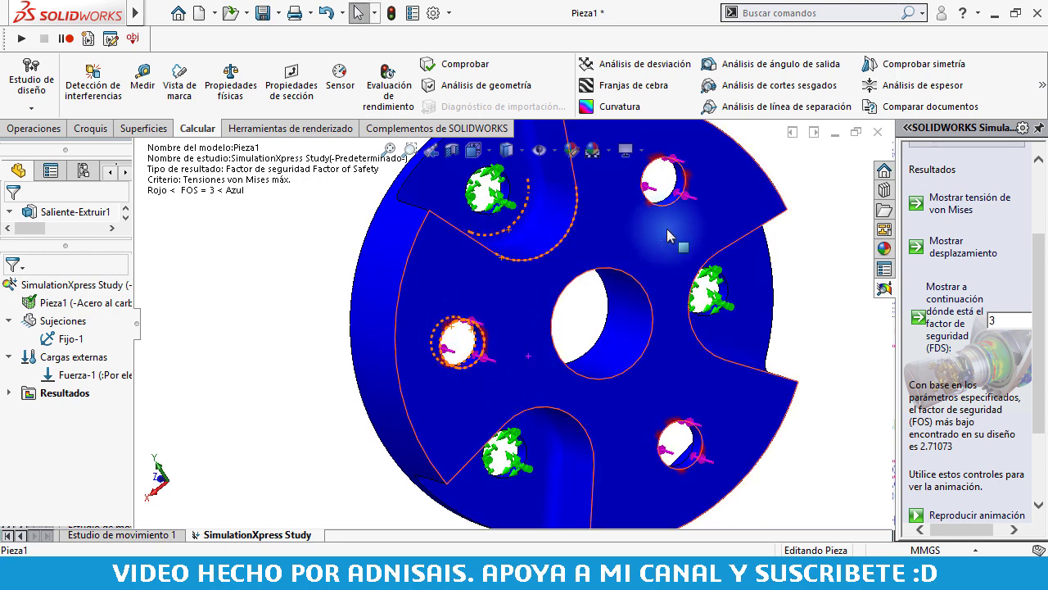
{"action": "mouse_move", "coordinate": [603, 321]}
{"action": "middle_mouse_down"}
{"action": "mouse_move", "coordinate": [715, 306]}
{"action": "mouse_move", "coordinate": [731, 326]}
{"action": "middle_mouse_up"}
{"action": "scroll", "coordinate": [715, 306], "scroll_direction": "up", "scroll_amount": 3}
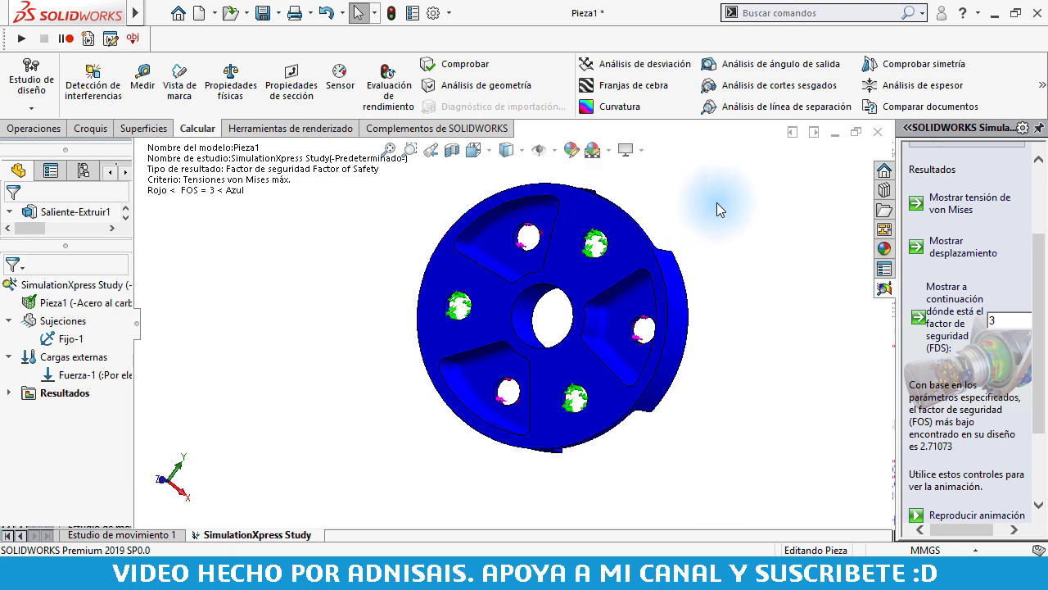
{"action": "middle_click_drag", "start_coordinate": [720, 201], "coordinate": [742, 250]}
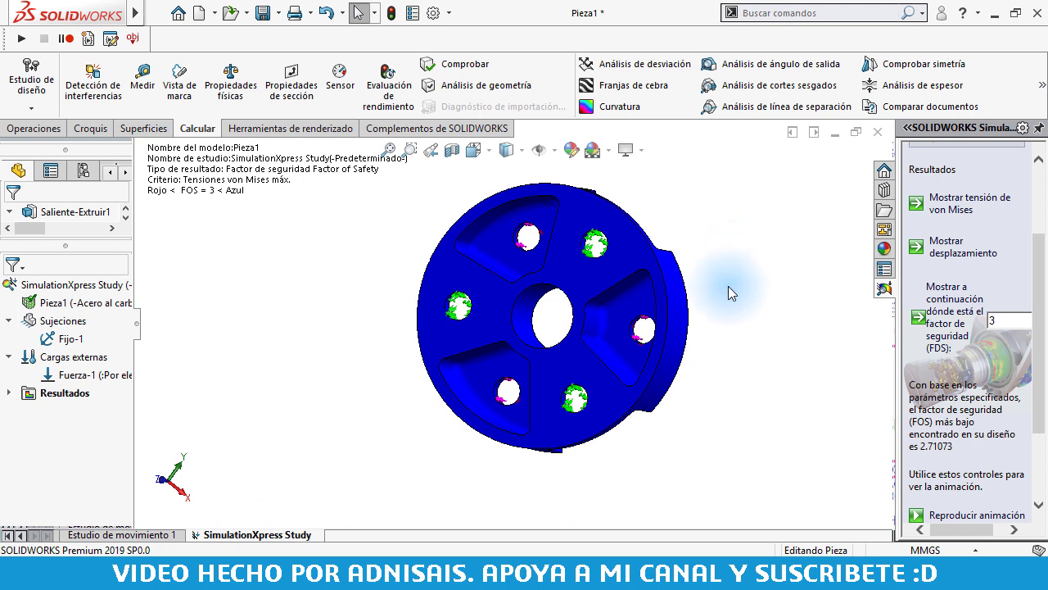
Return to the von Mises stress plot, peaking at 8.138e+07 N/m^2.
{"action": "left_click", "coordinate": [956, 205]}
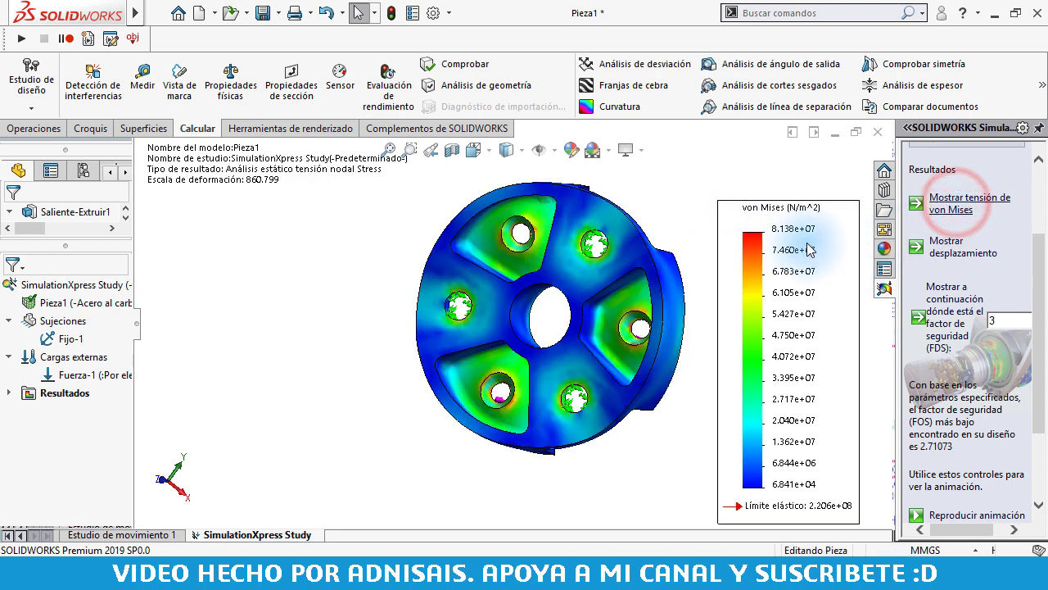